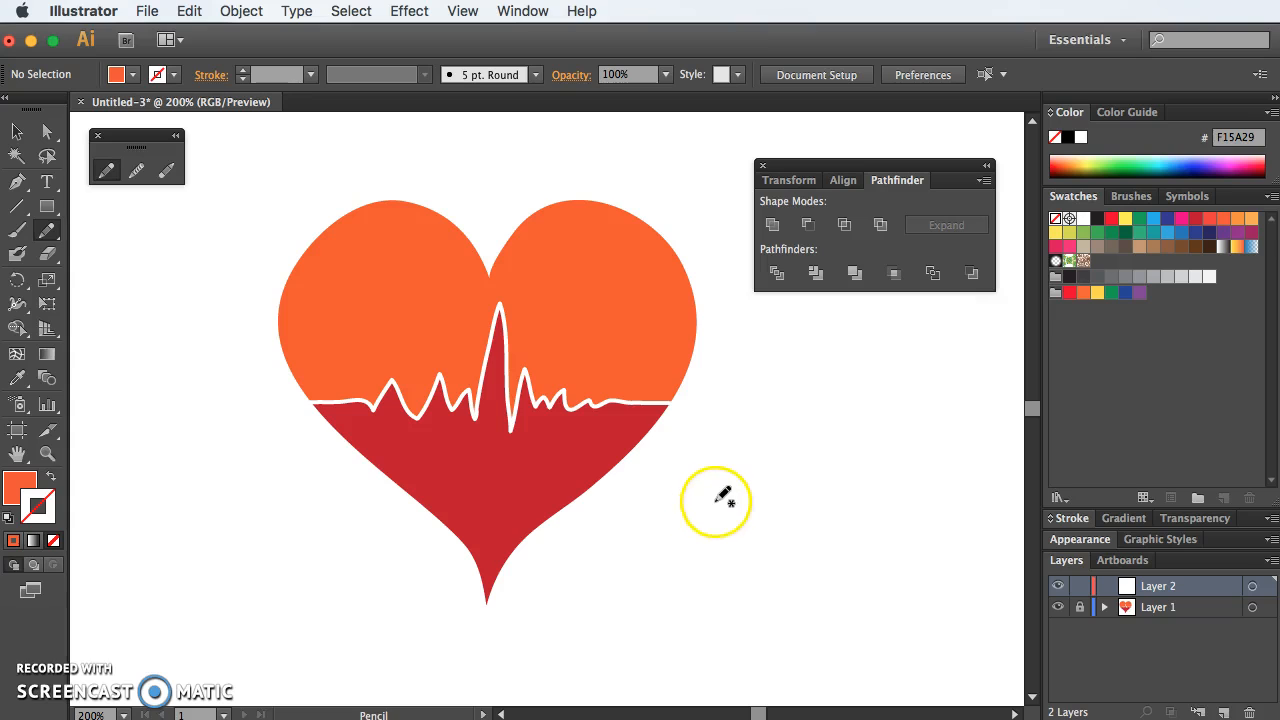
# Step: Close the floating pencil tools panel, then dock the Transform/Align/Pathfinder group above Layers and collapse it
pyautogui.click(96, 141)
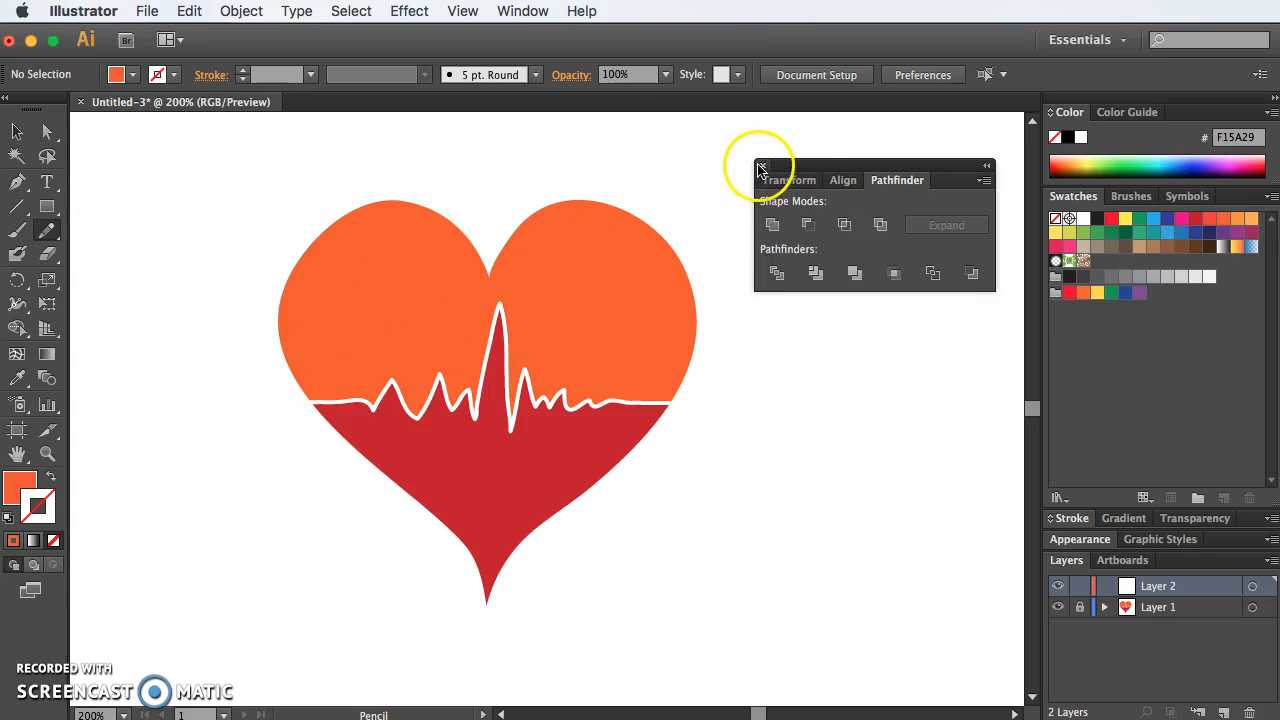
pyautogui.click(820, 172)
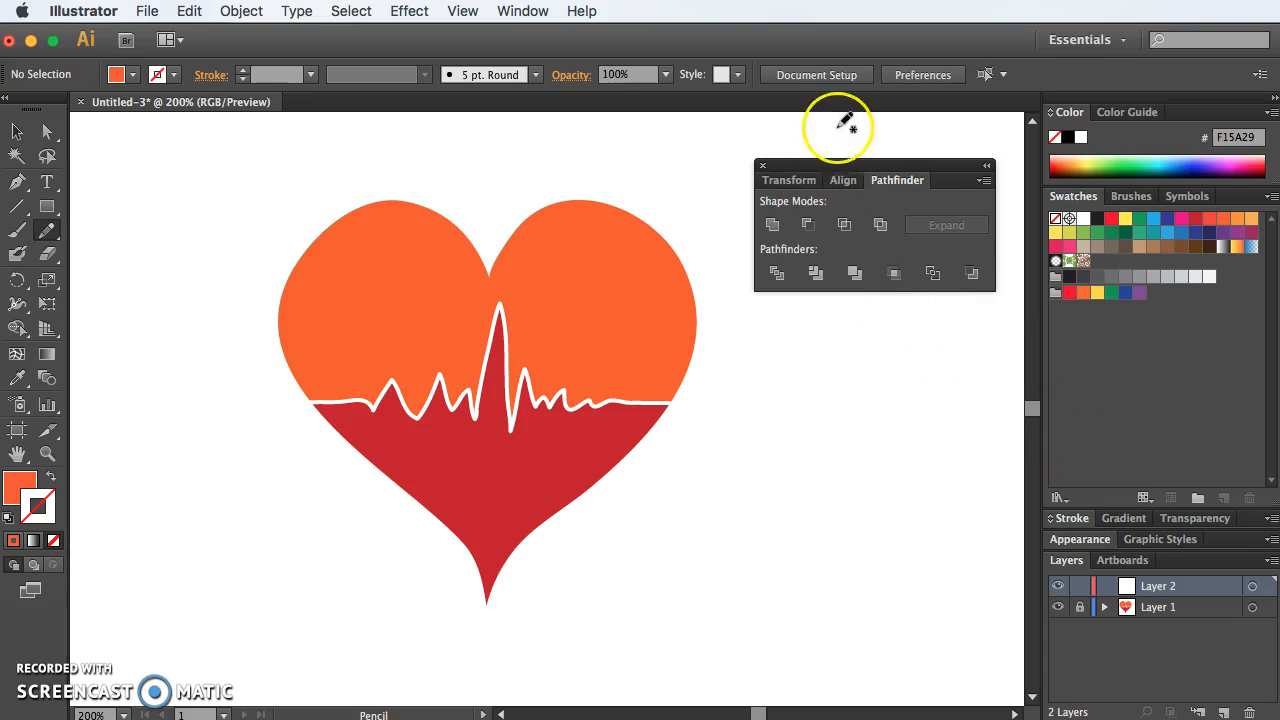
pyautogui.moveTo(824, 170); pyautogui.dragTo(1100, 548)
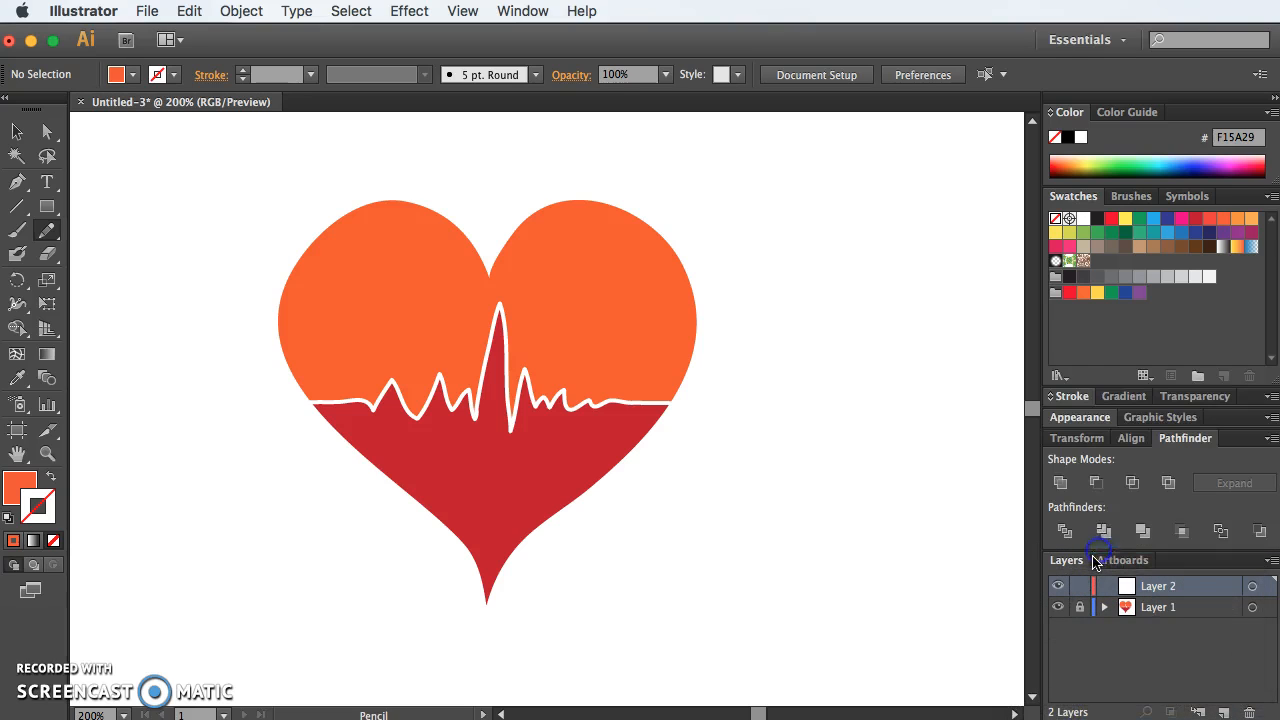
pyautogui.click(1197, 445)
pyautogui.click(1155, 487)
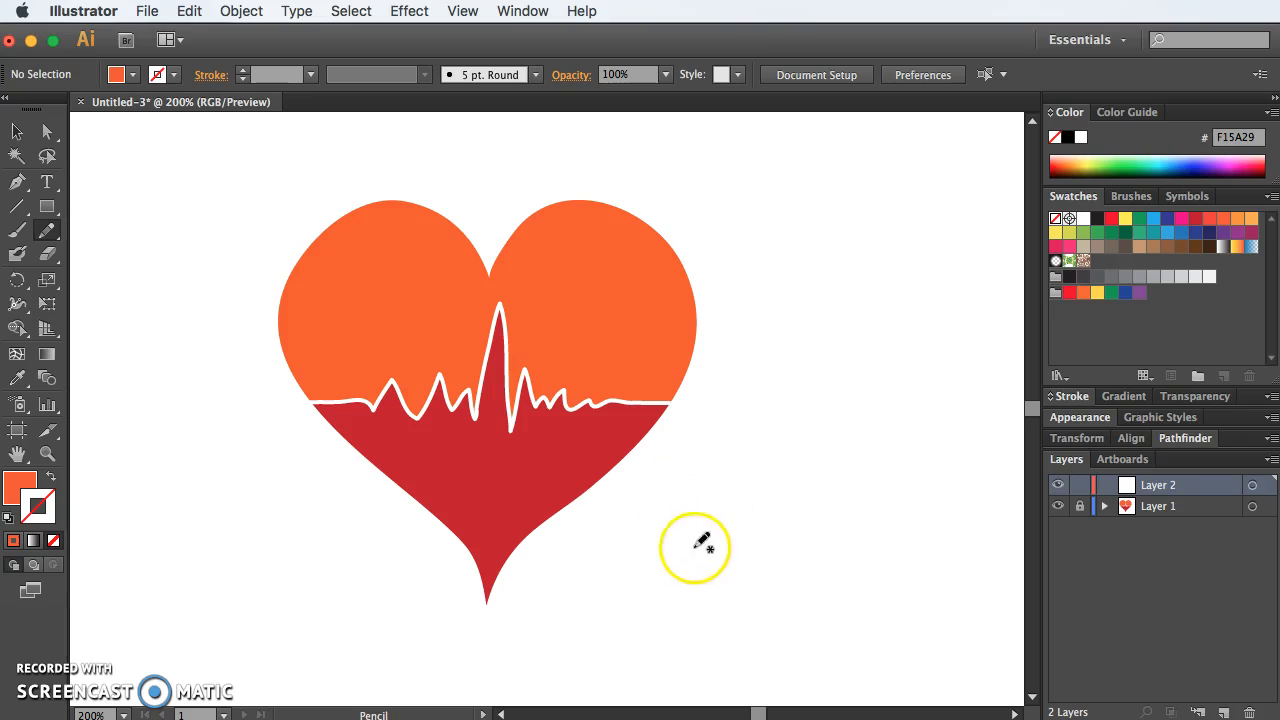
# Step: Swap fill and stroke so new paths get an orange outline and no fill
pyautogui.click(38, 502)
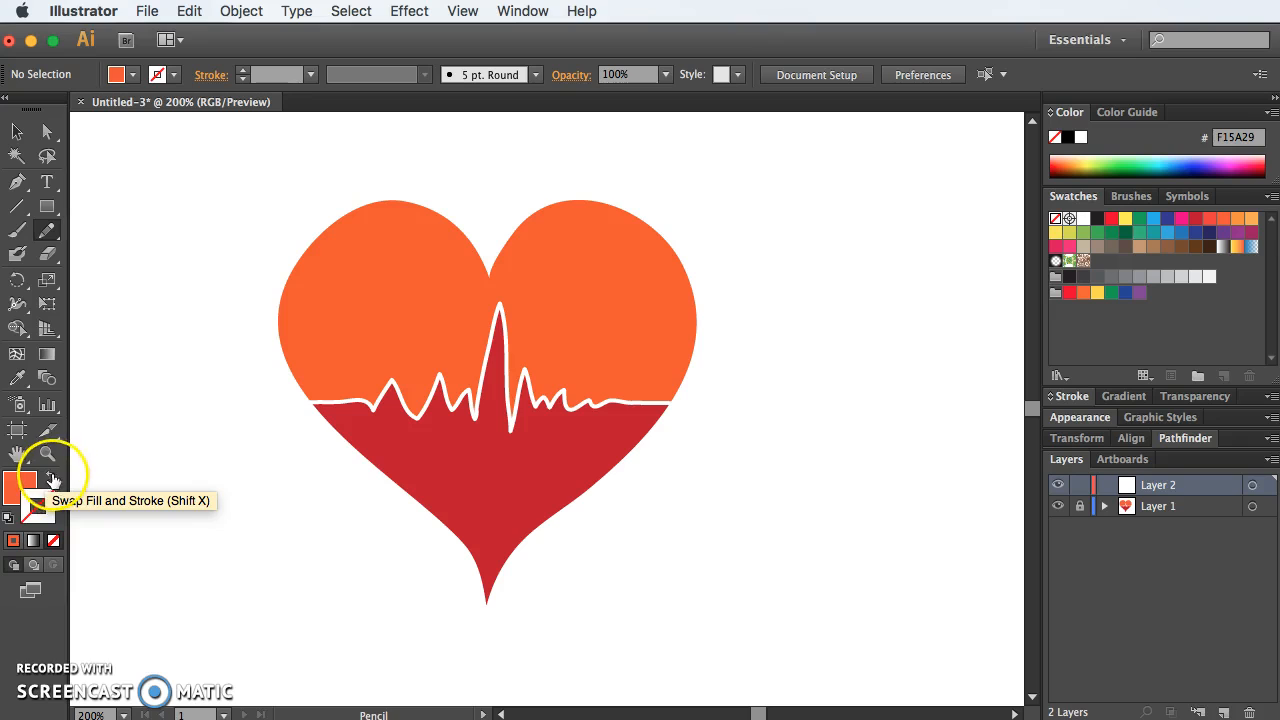
pyautogui.click(51, 478)
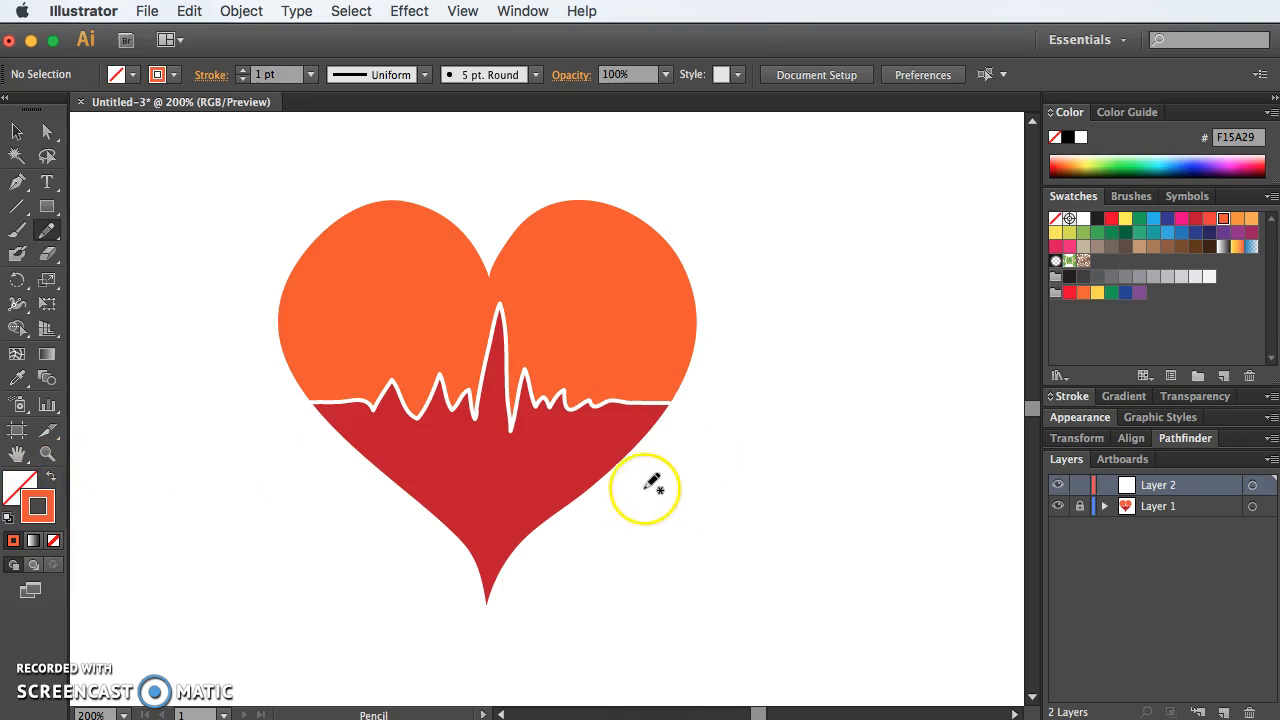
pyautogui.moveTo(632, 551)
pyautogui.mouseDown()
pyautogui.moveTo(610, 593)
pyautogui.moveTo(621, 553)
pyautogui.moveTo(623, 582)
pyautogui.moveTo(630, 563)
pyautogui.moveTo(612, 510)
pyautogui.moveTo(624, 552)
pyautogui.mouseUp()
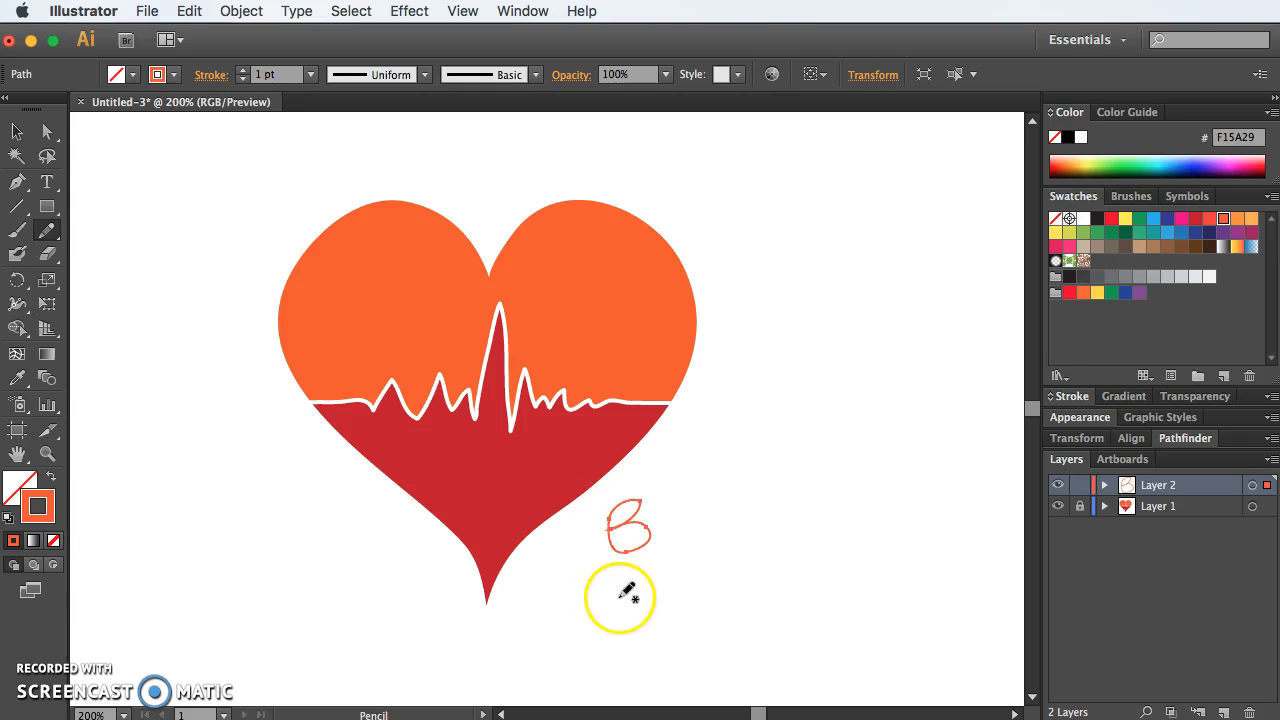
pyautogui.moveTo(652, 503)
pyautogui.mouseDown()
pyautogui.moveTo(688, 536)
pyautogui.moveTo(645, 506)
pyautogui.moveTo(687, 490)
pyautogui.mouseUp()
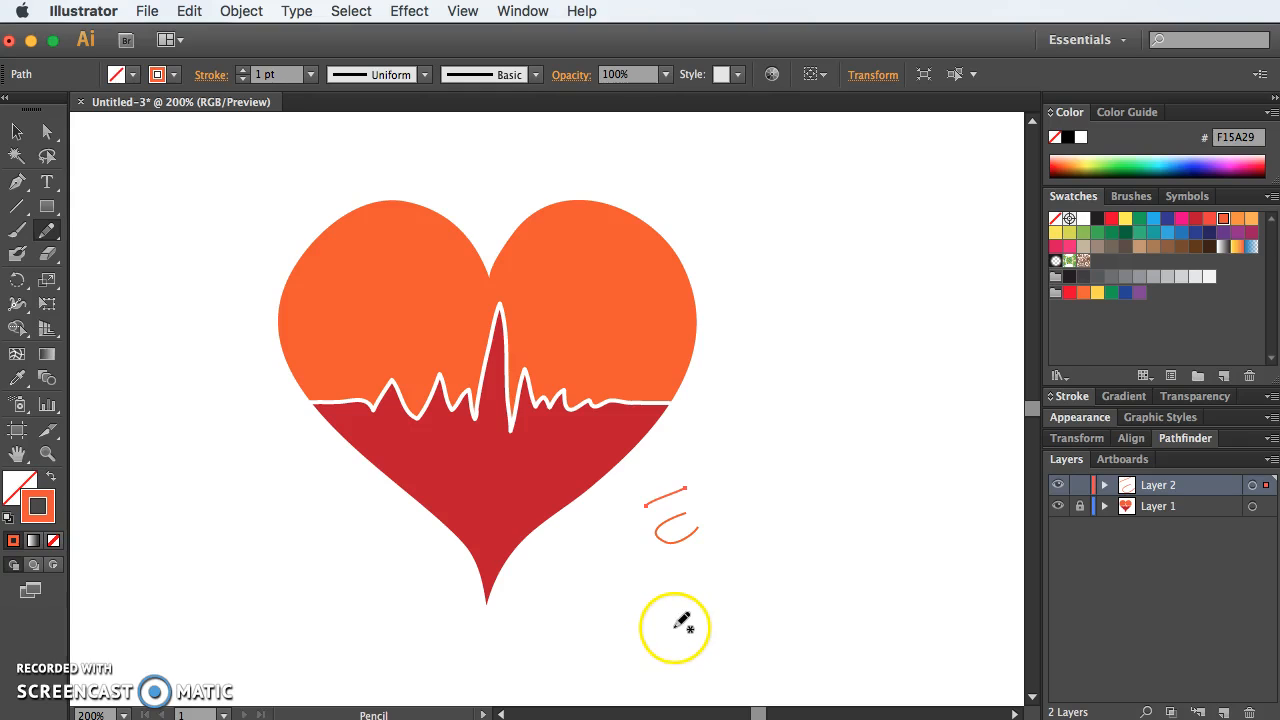
pyautogui.press('super+z')
pyautogui.press('super+z')
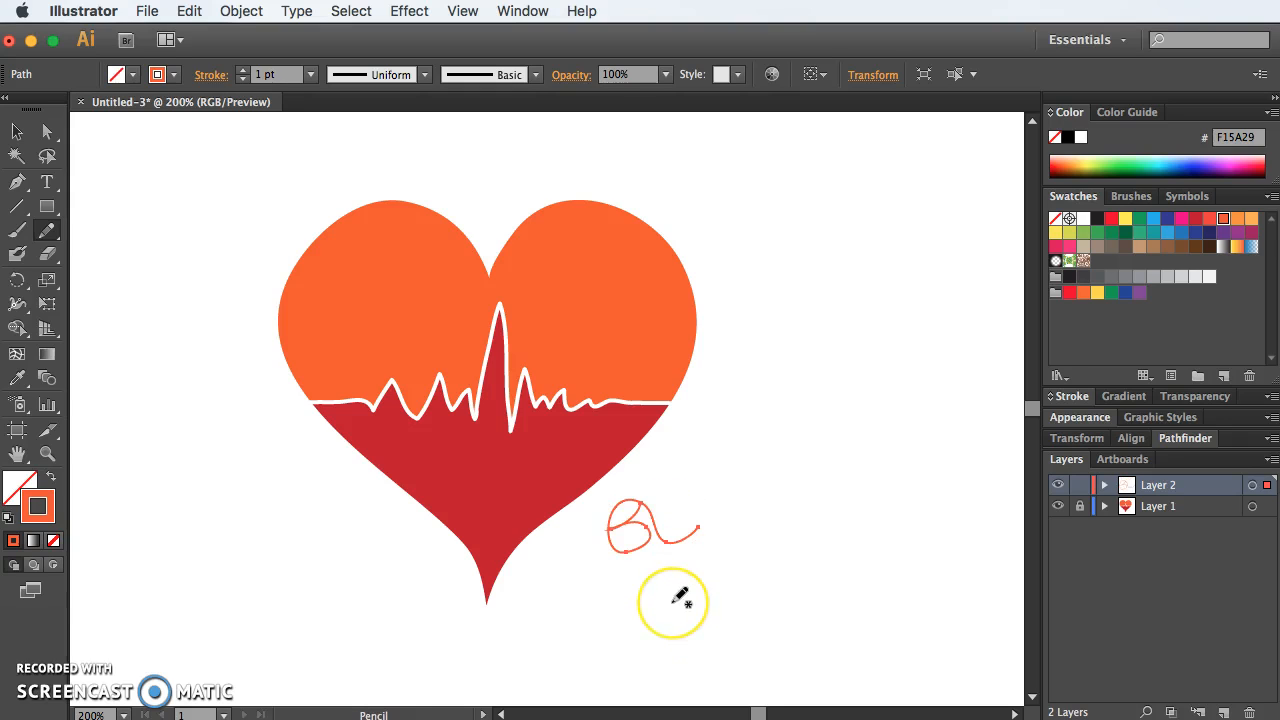
pyautogui.press('Delete')
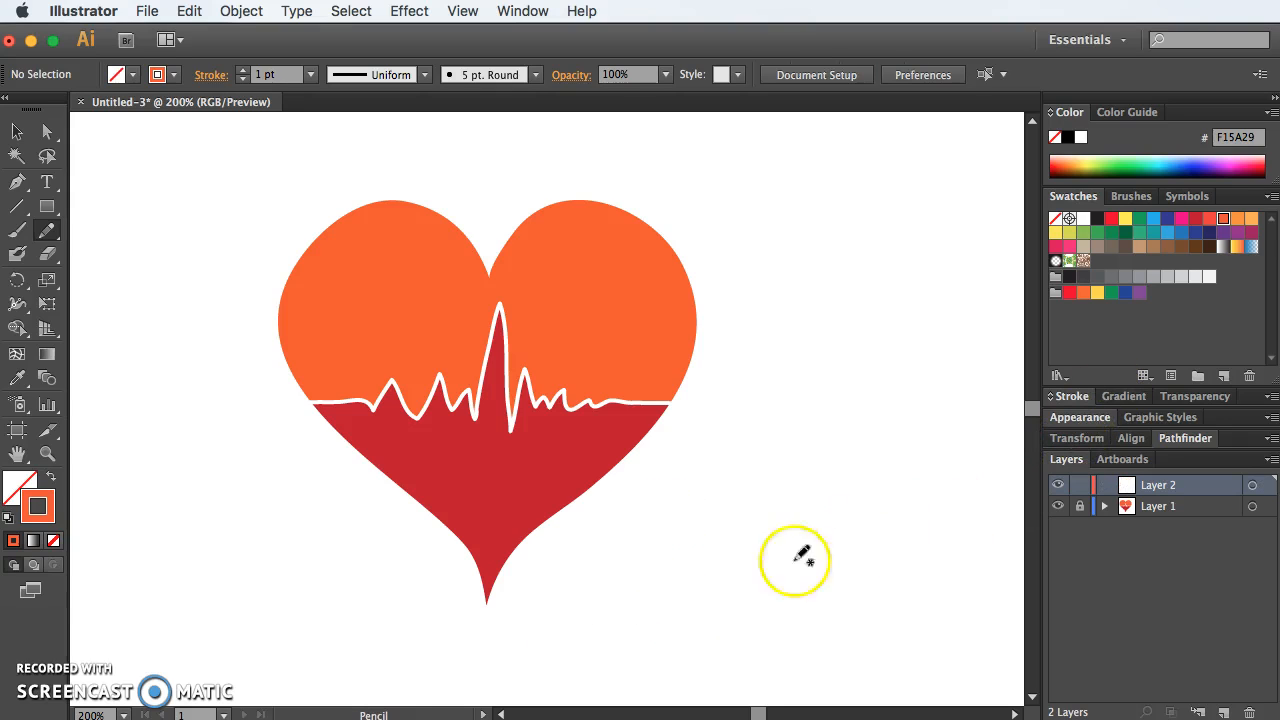
# Step: Draw a closed block-letter L outline freehand with the Pencil tool, below and left of the heart's tip
pyautogui.moveTo(592, 587); pyautogui.dragTo(663, 440)
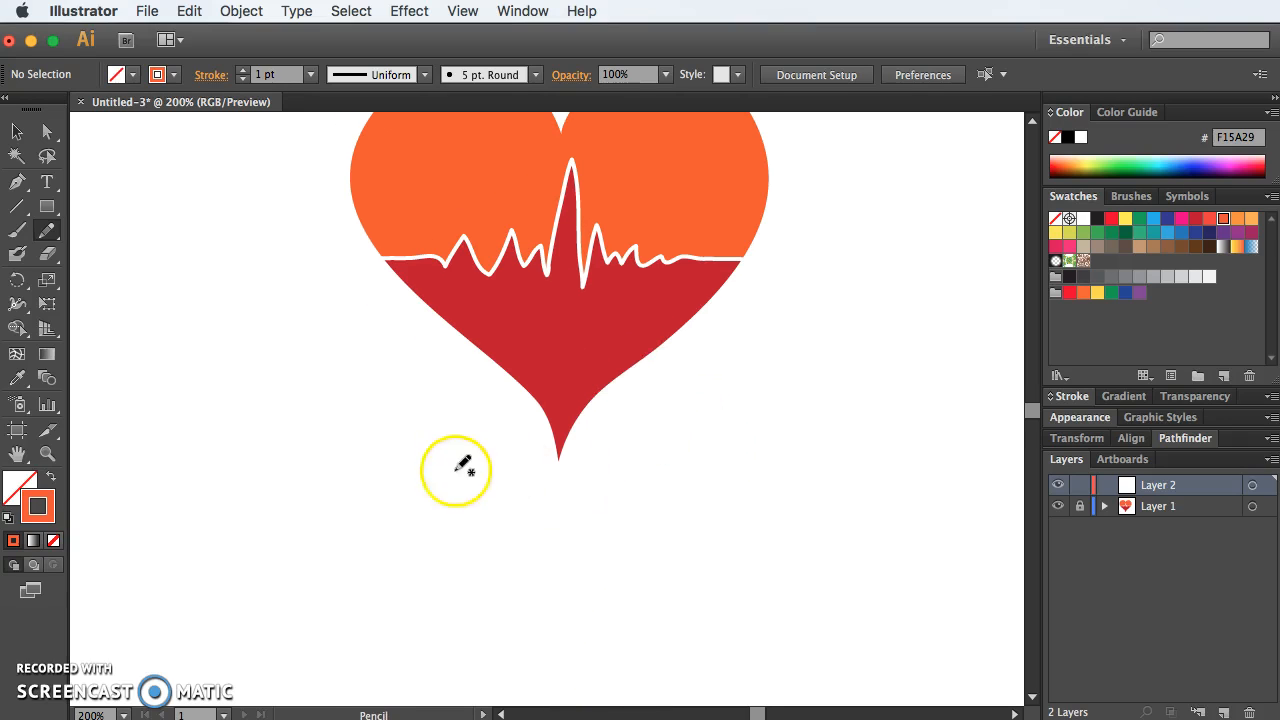
pyautogui.moveTo(383, 460); pyautogui.dragTo(415, 459)
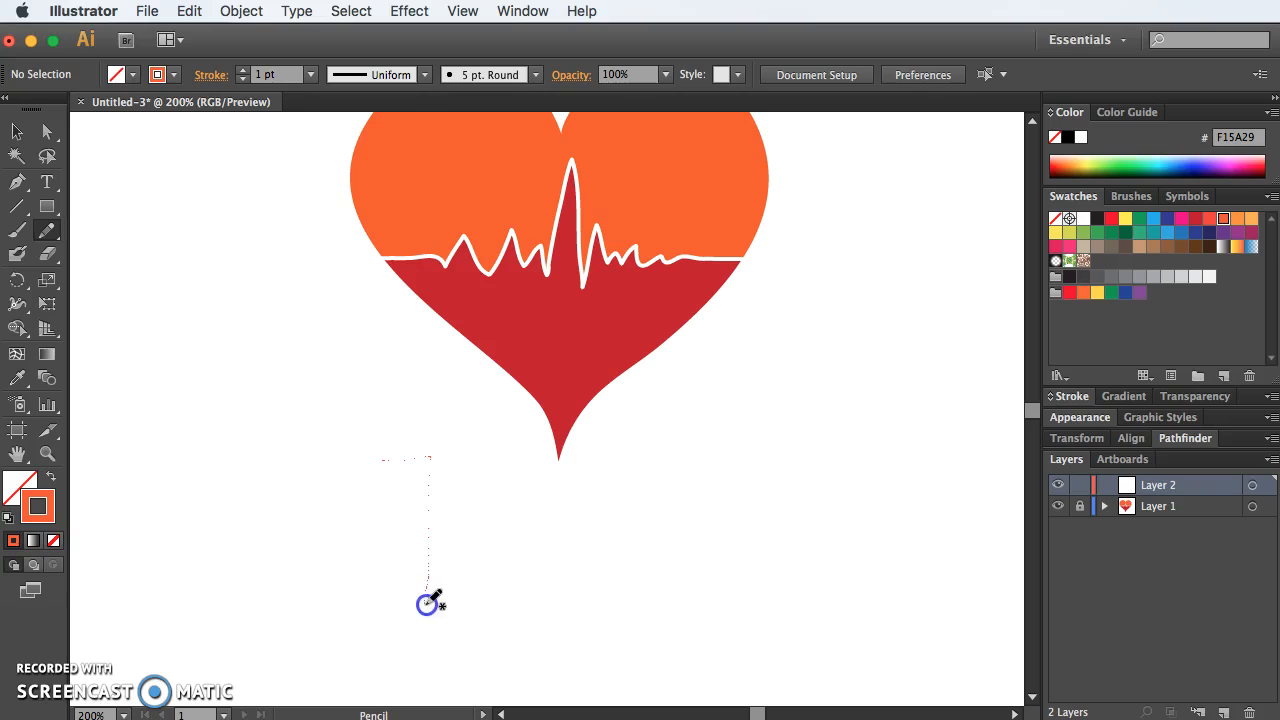
pyautogui.moveTo(474, 655)
pyautogui.mouseDown()
pyautogui.moveTo(392, 660)
pyautogui.moveTo(388, 460)
pyautogui.mouseUp()
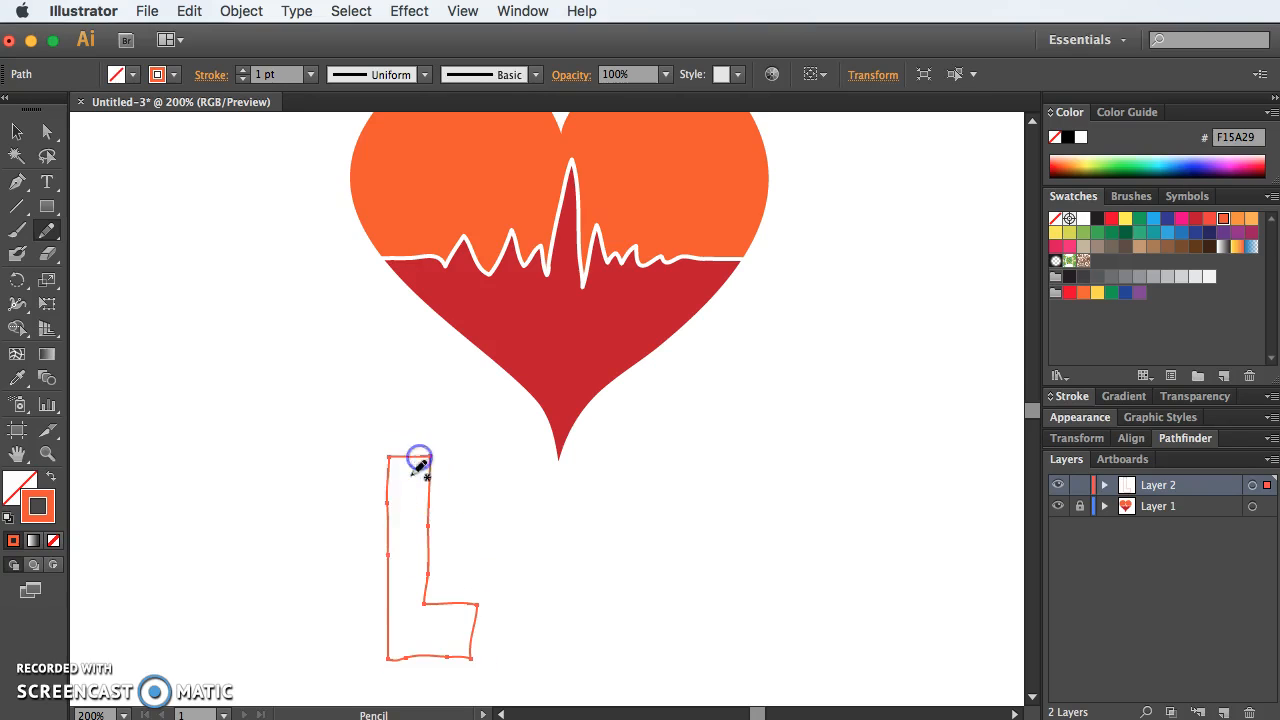
# Step: Redraw the L's inner, bottom and upper-right edges with the Pencil tool, and swap stroke and fill to make it solid orange
pyautogui.moveTo(430, 458)
pyautogui.mouseDown()
pyautogui.moveTo(417, 583)
pyautogui.moveTo(458, 618)
pyautogui.moveTo(451, 662)
pyautogui.mouseUp()
pyautogui.moveTo(427, 451); pyautogui.dragTo(427, 451)
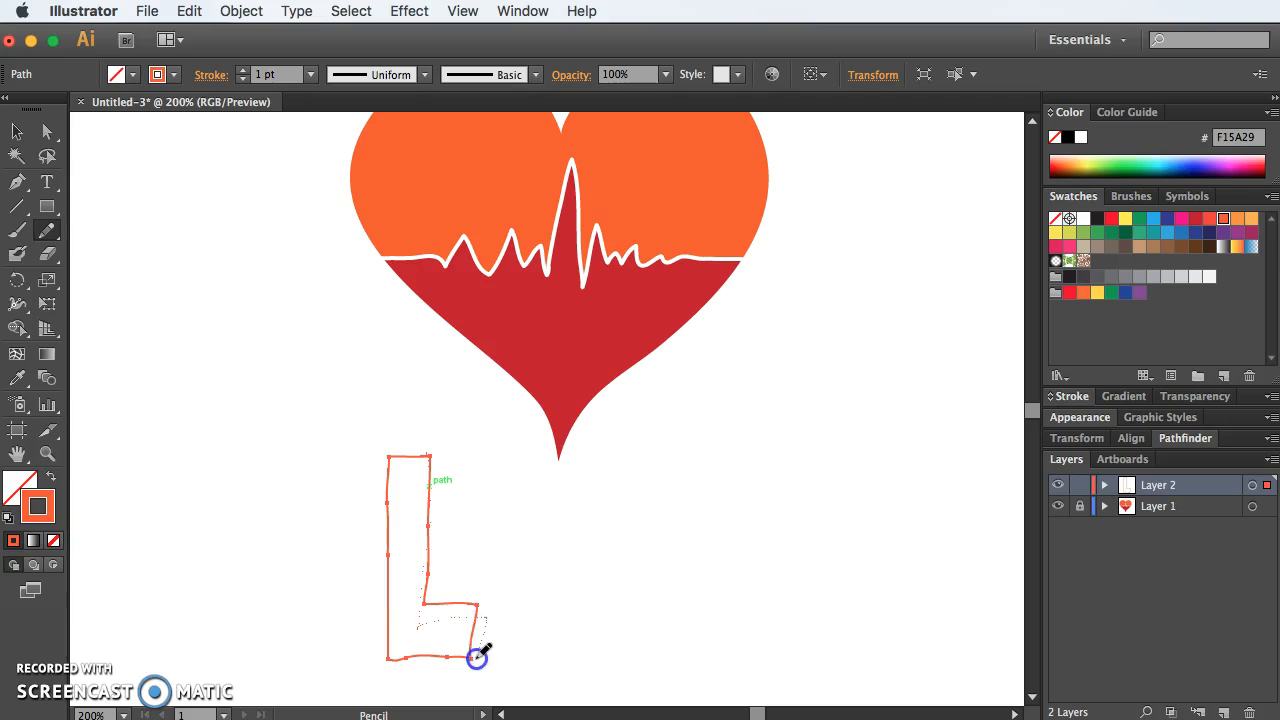
pyautogui.moveTo(460, 654); pyautogui.dragTo(447, 650)
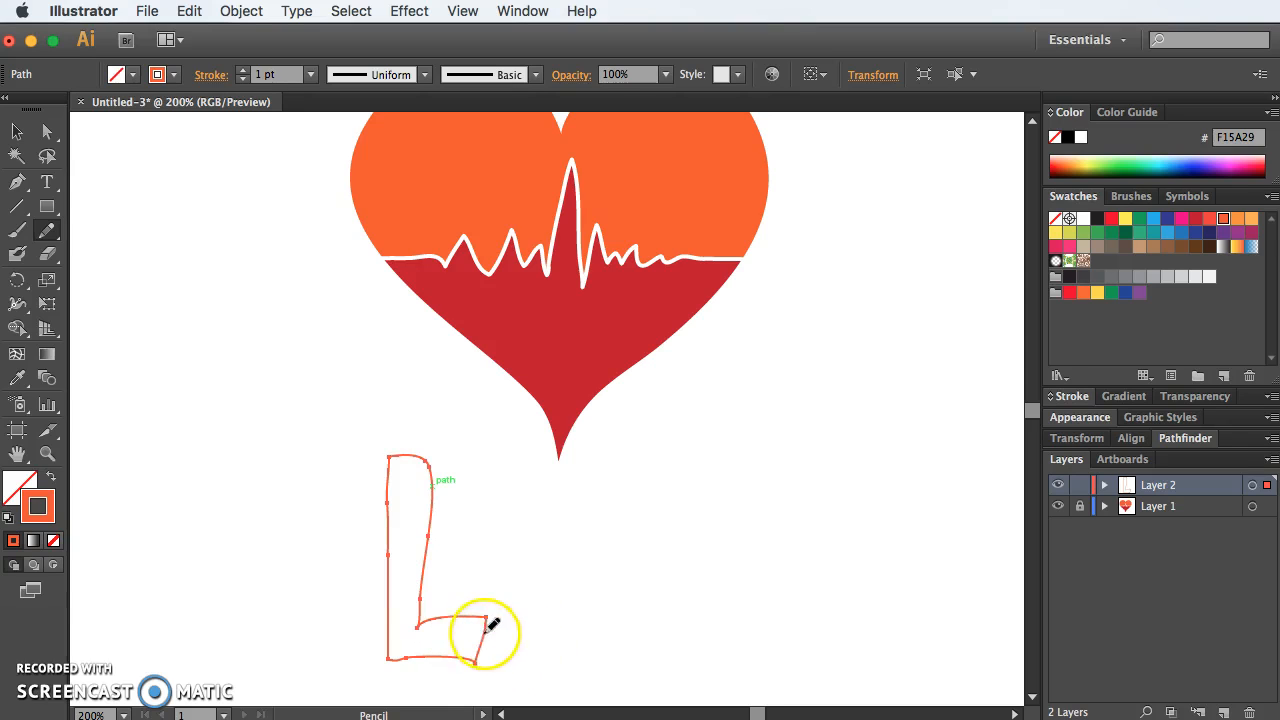
pyautogui.moveTo(424, 662); pyautogui.dragTo(424, 662)
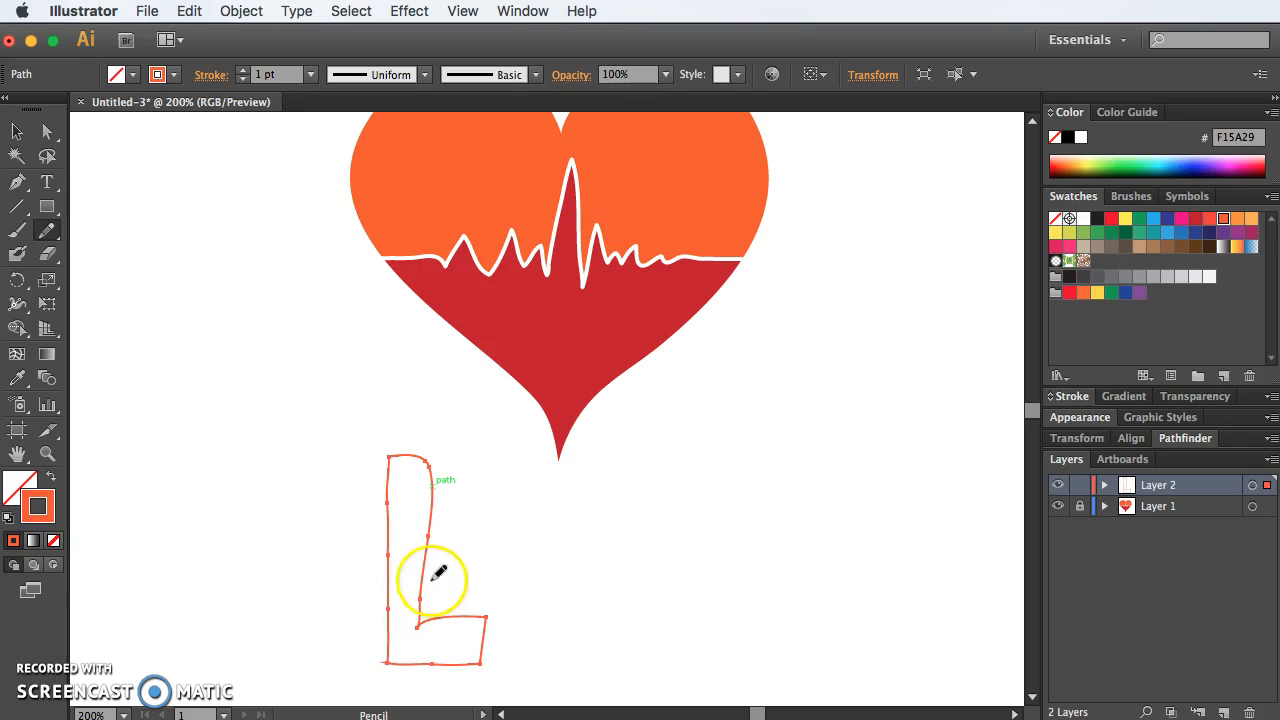
pyautogui.moveTo(413, 455); pyautogui.dragTo(416, 454)
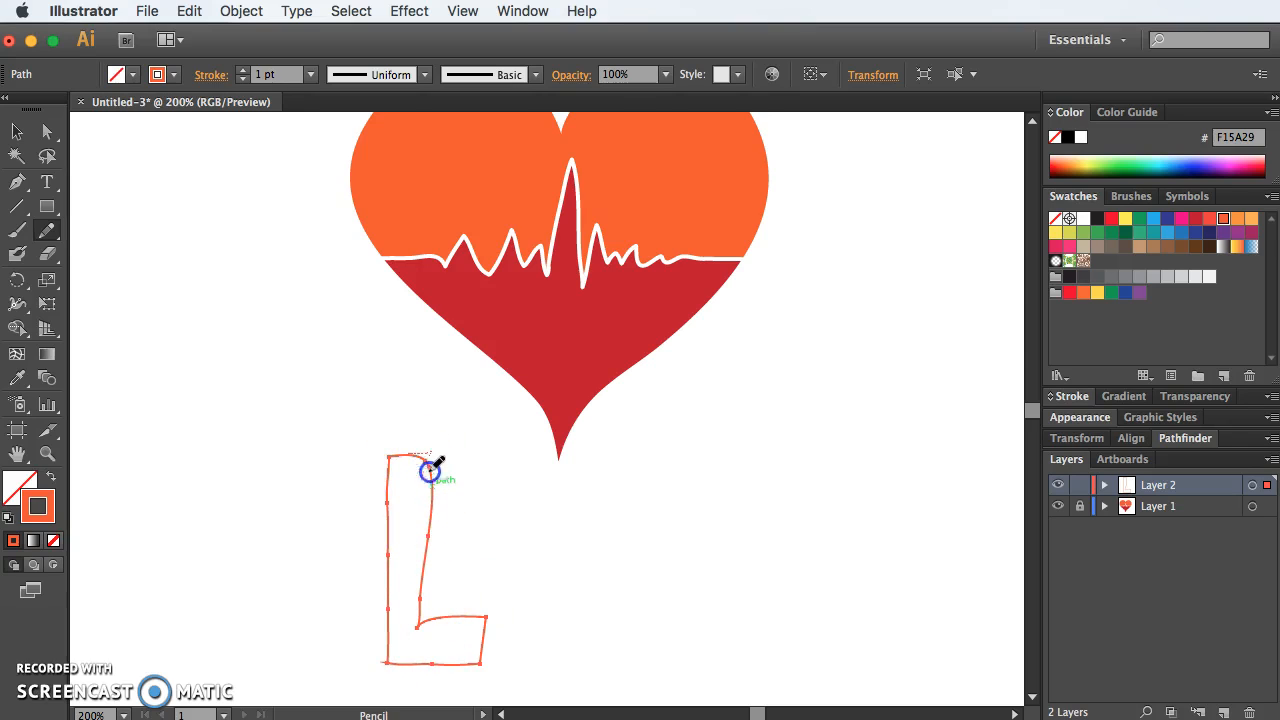
pyautogui.moveTo(454, 615); pyautogui.dragTo(456, 614)
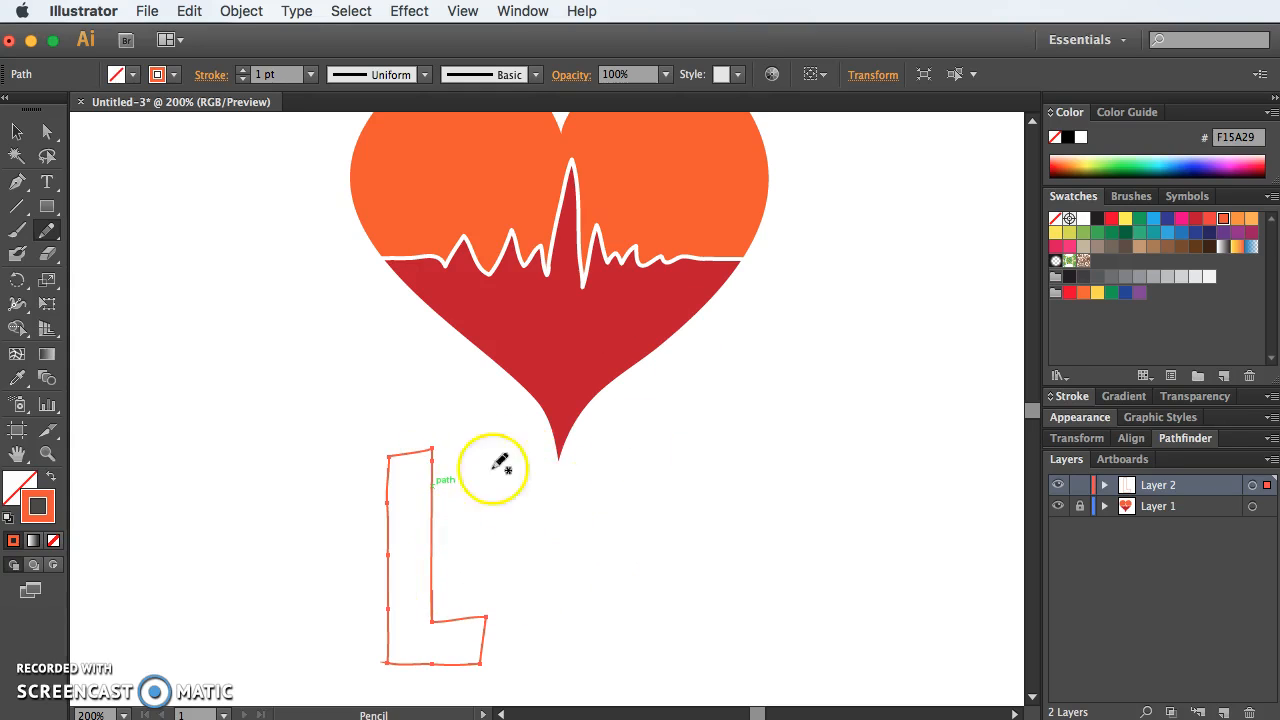
pyautogui.click(50, 476)
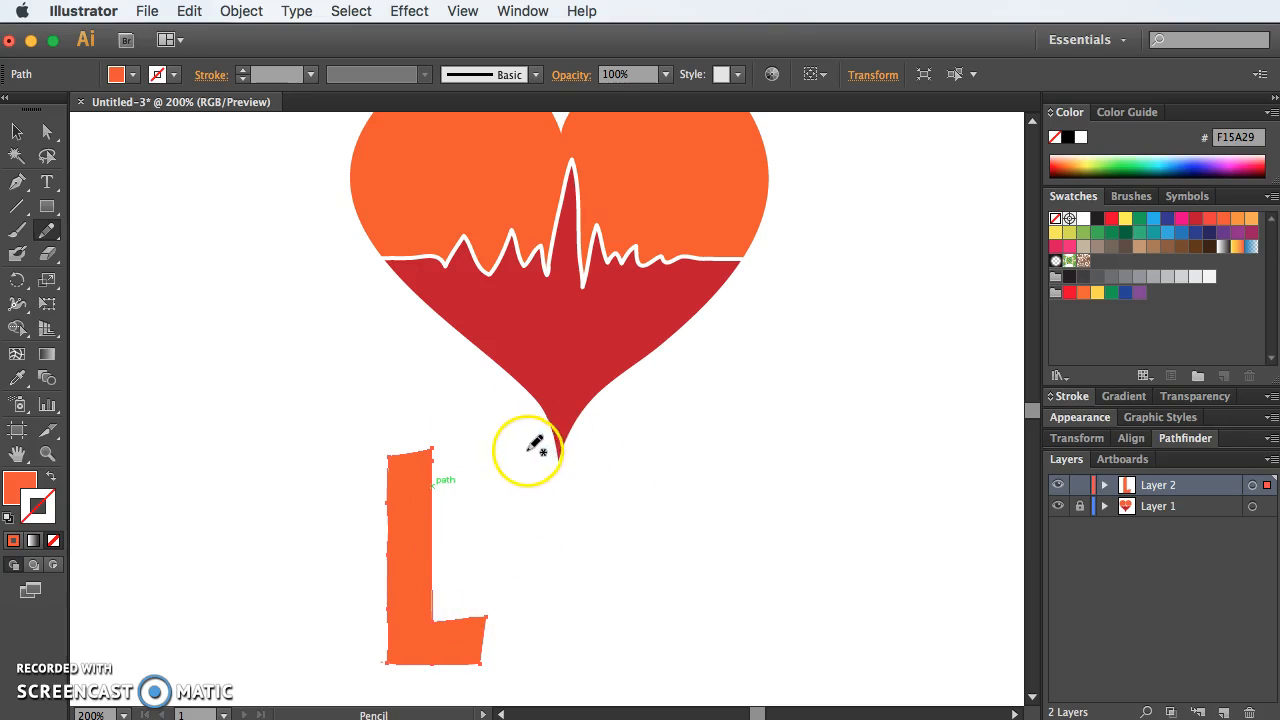
pyautogui.moveTo(520, 449)
pyautogui.mouseDown()
pyautogui.moveTo(569, 666)
pyautogui.moveTo(510, 491)
pyautogui.moveTo(518, 462)
pyautogui.moveTo(623, 509)
pyautogui.moveTo(574, 475)
pyautogui.mouseUp()
pyautogui.hotkey('ctrl', 'z')
pyautogui.hotkey('ctrl', 'z')
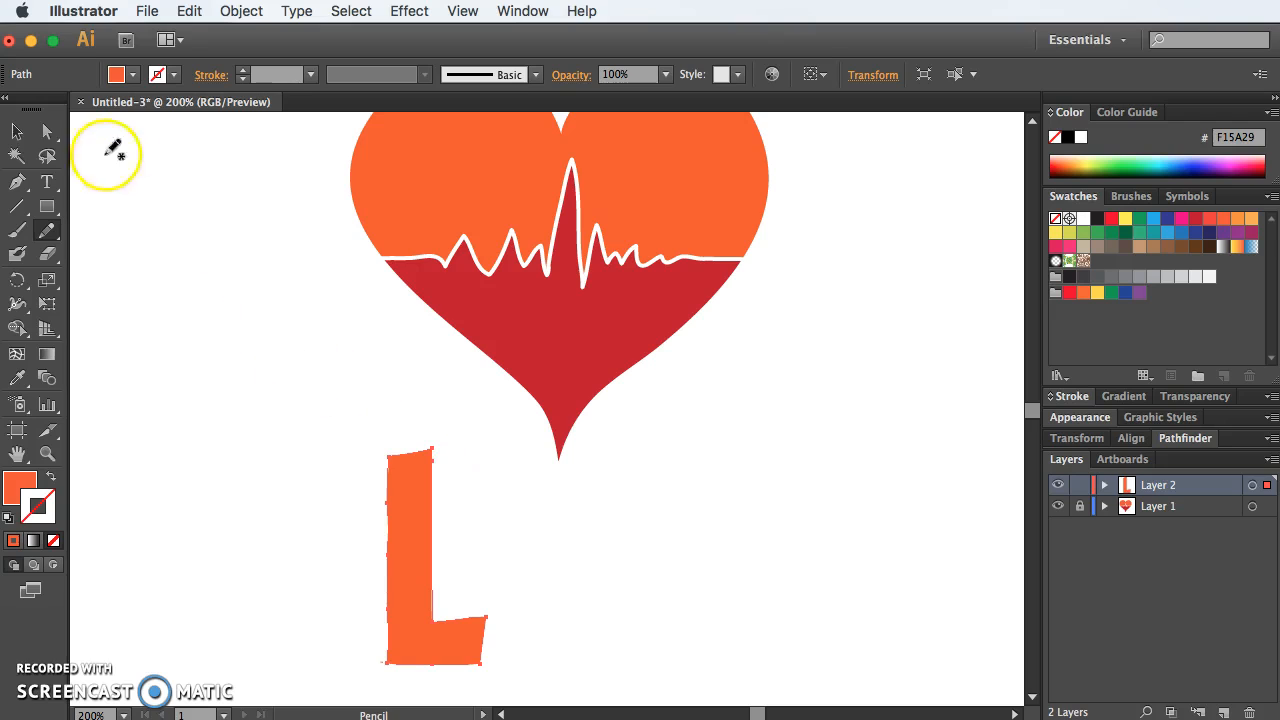
# Step: Move the L to the left of the heart and enlarge it to roughly the heart's height
pyautogui.click(16, 132)
pyautogui.press('super+0')
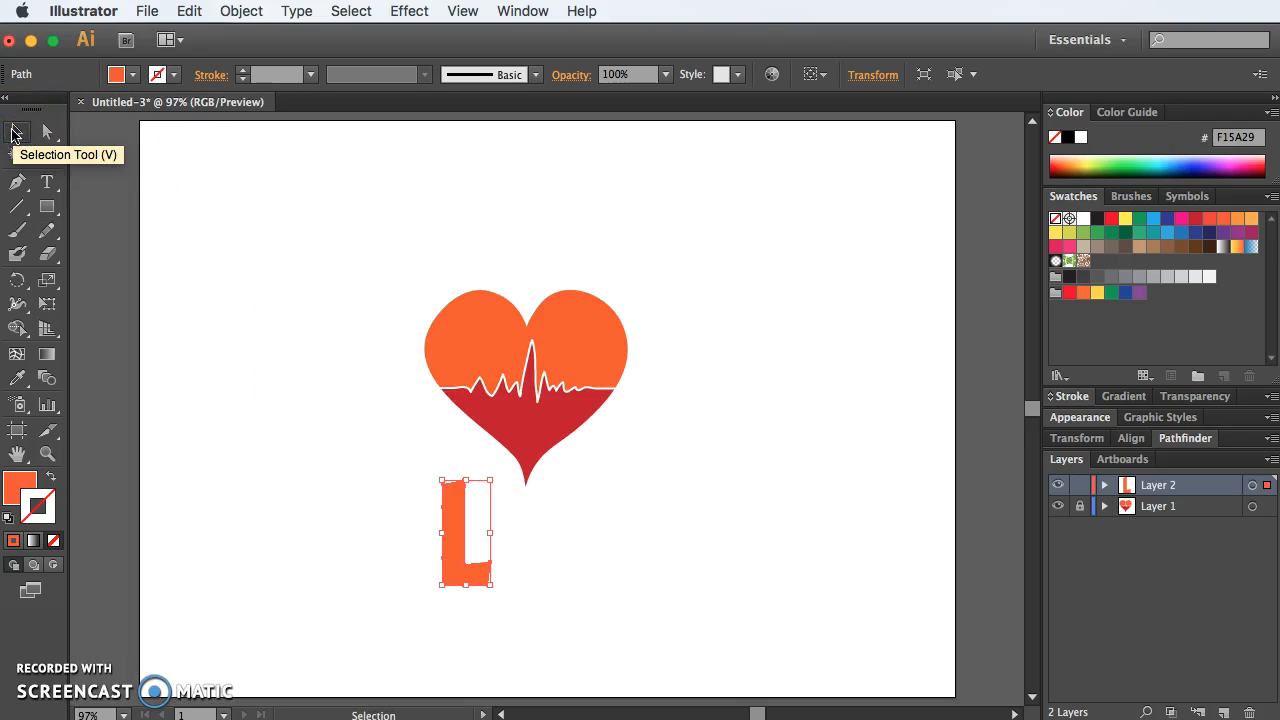
pyautogui.moveTo(451, 512); pyautogui.dragTo(341, 329)
pyautogui.moveTo(384, 397); pyautogui.dragTo(475, 487)
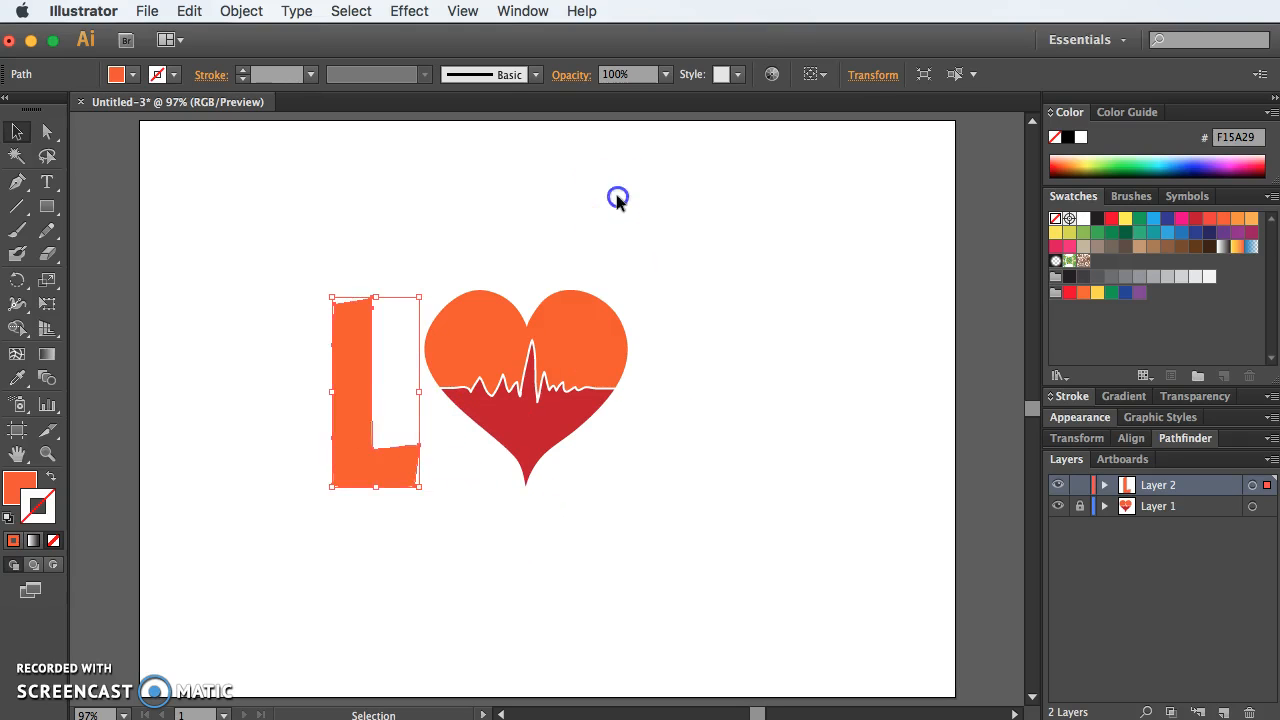
pyautogui.click(460, 422)
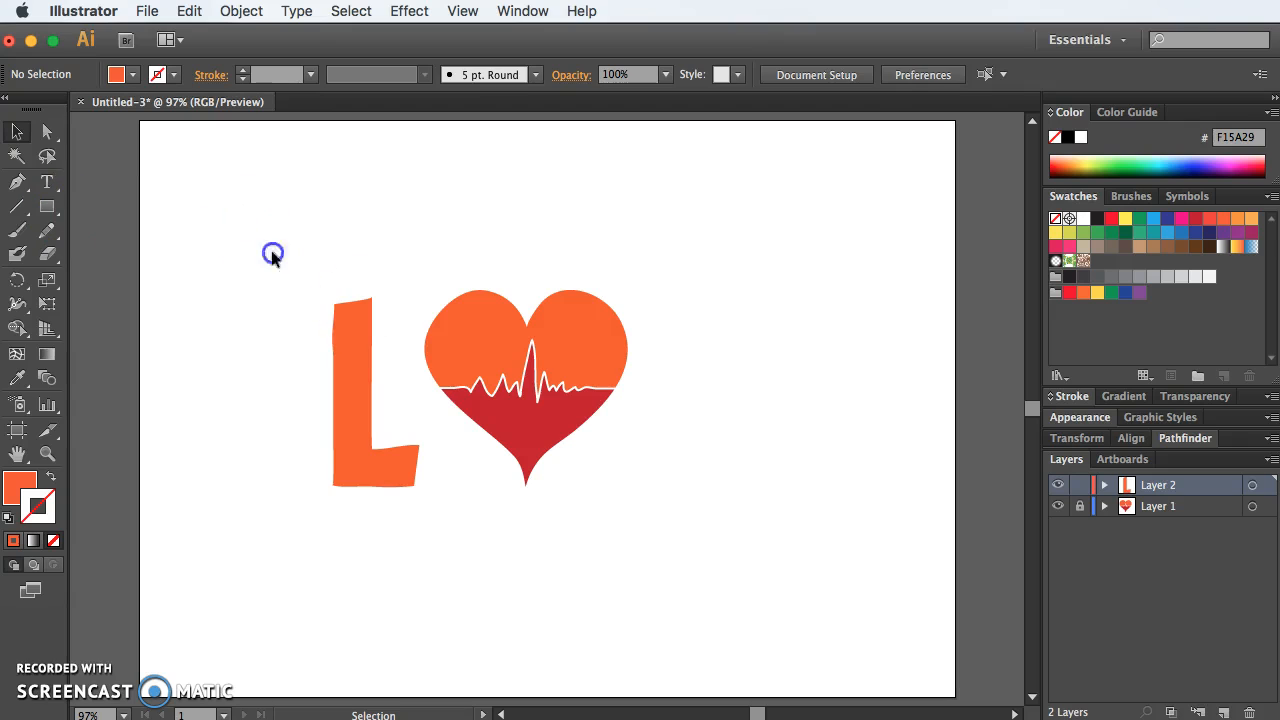
pyautogui.moveTo(274, 254); pyautogui.dragTo(698, 452)
pyautogui.click(456, 210)
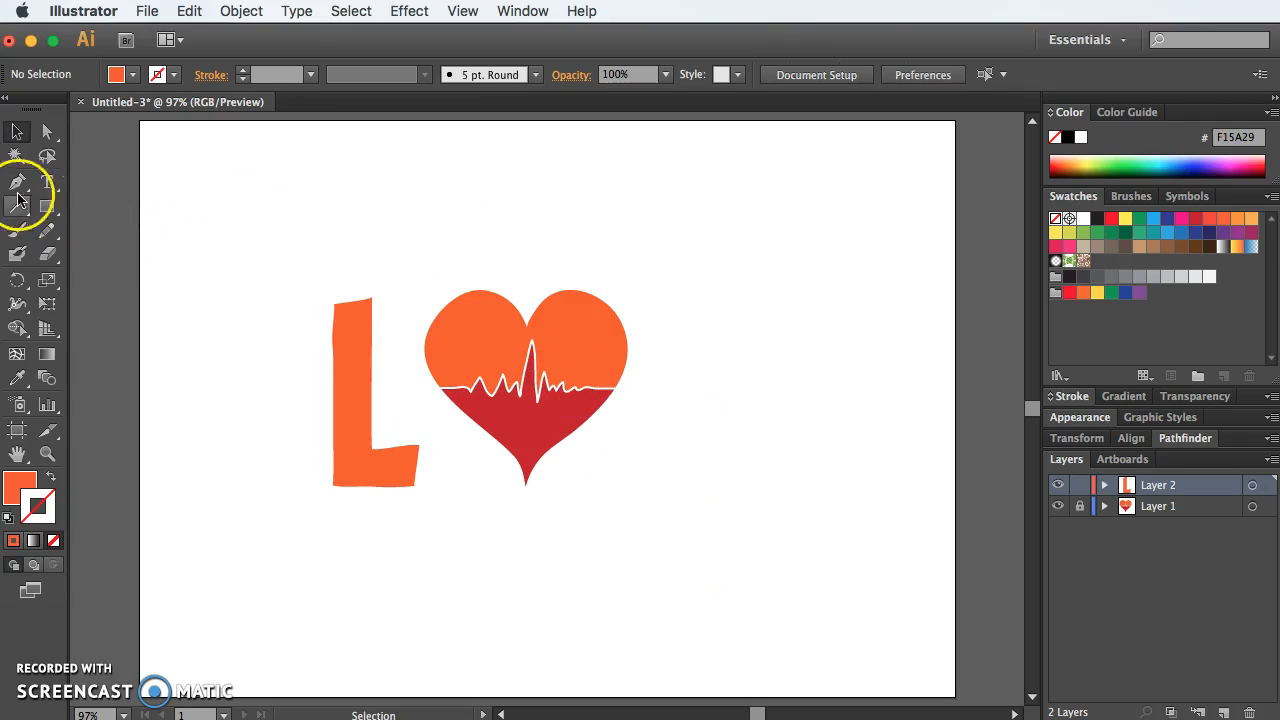
# Step: Draw a closed block-letter V outline to the right of the heart with the Pencil tool and tidy its upper-left corner
pyautogui.click(46, 230)
pyautogui.moveTo(633, 303); pyautogui.dragTo(645, 313)
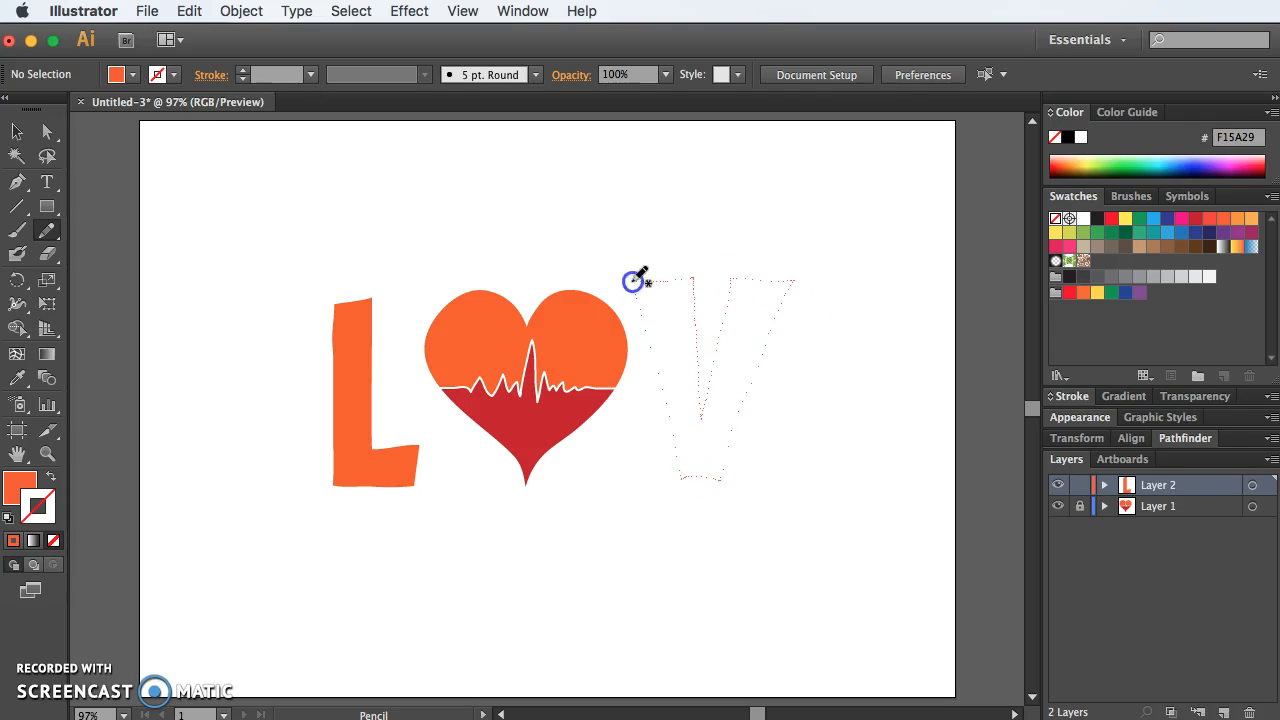
pyautogui.moveTo(647, 292); pyautogui.dragTo(650, 316)
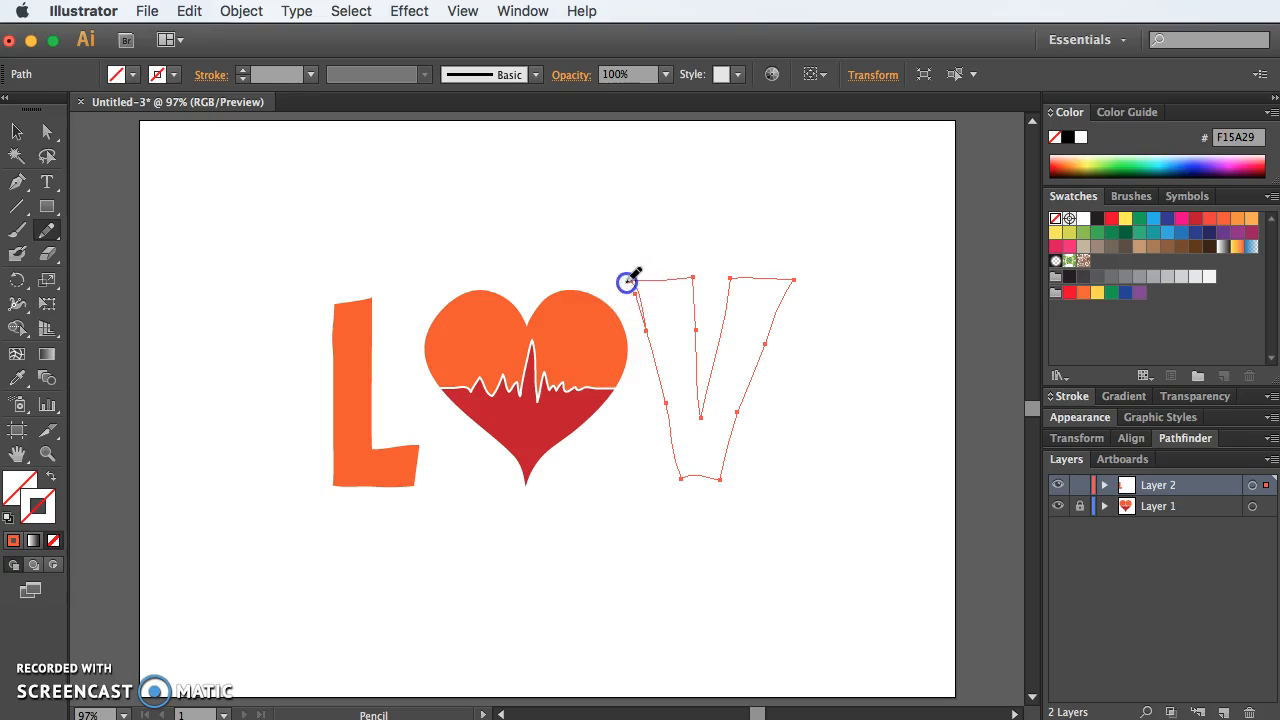
pyautogui.moveTo(624, 281)
pyautogui.mouseDown()
pyautogui.moveTo(661, 280)
pyautogui.moveTo(647, 332)
pyautogui.moveTo(694, 283)
pyautogui.moveTo(660, 279)
pyautogui.mouseUp()
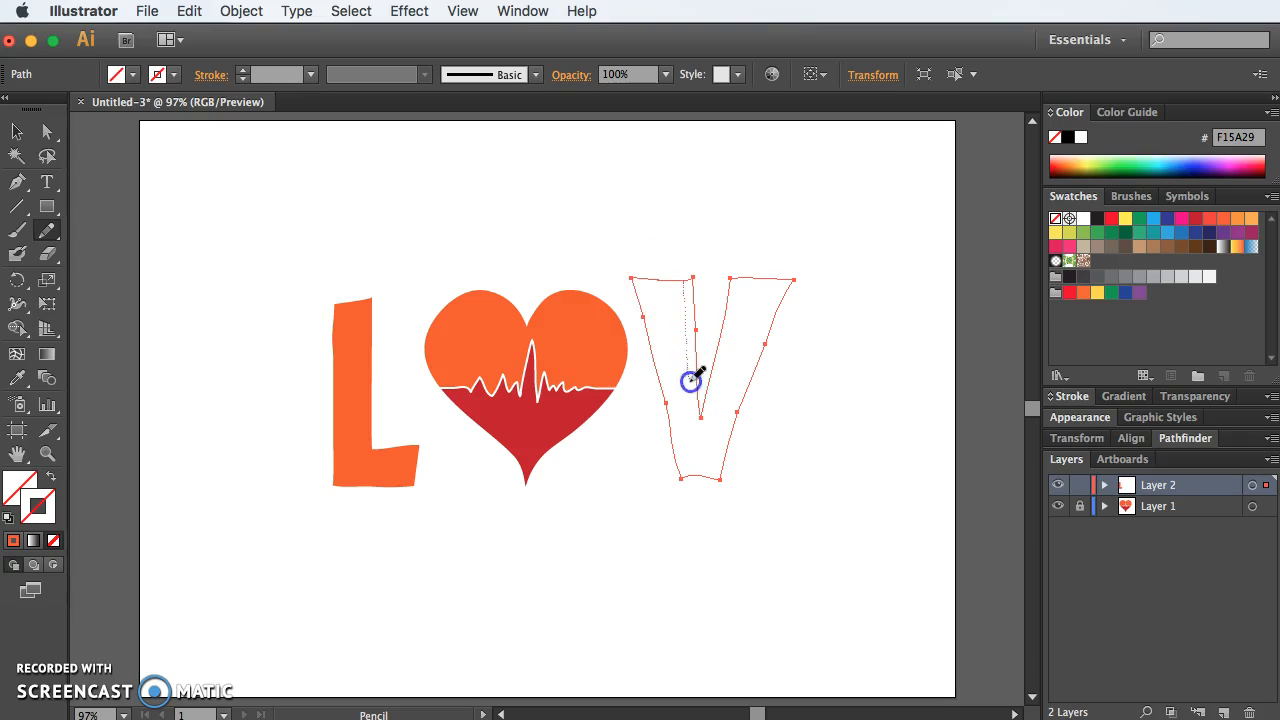
# Step: Redraw the inner edge and top corner of the V's left arm, and copy the L's orange fill to it with the Eyedropper
pyautogui.moveTo(691, 333); pyautogui.dragTo(687, 280)
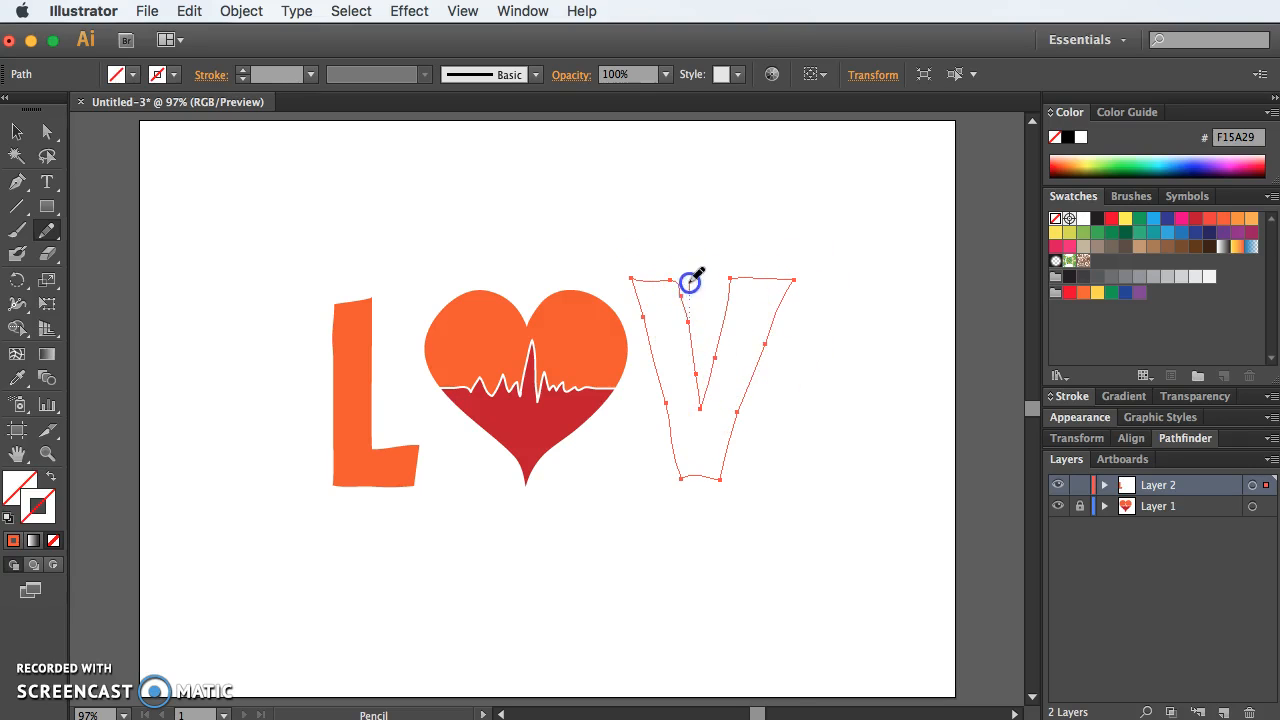
pyautogui.moveTo(658, 284); pyautogui.dragTo(689, 280)
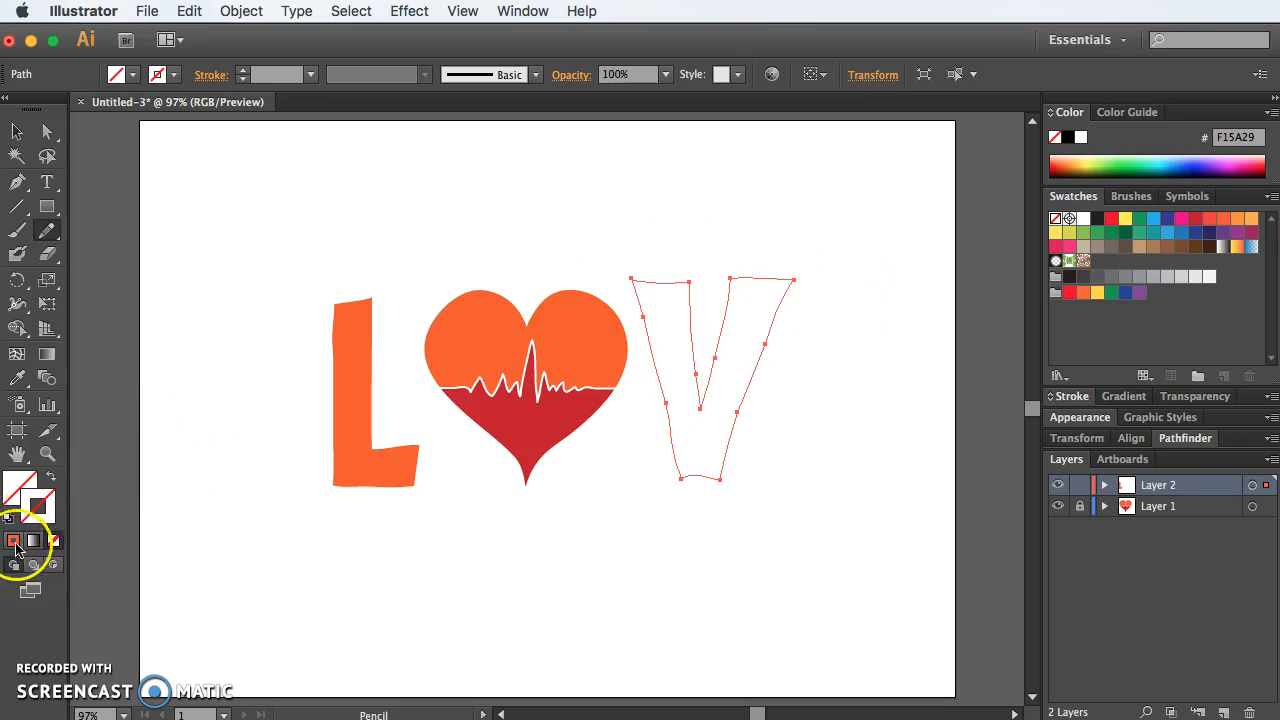
pyautogui.click(18, 377)
pyautogui.click(371, 357)
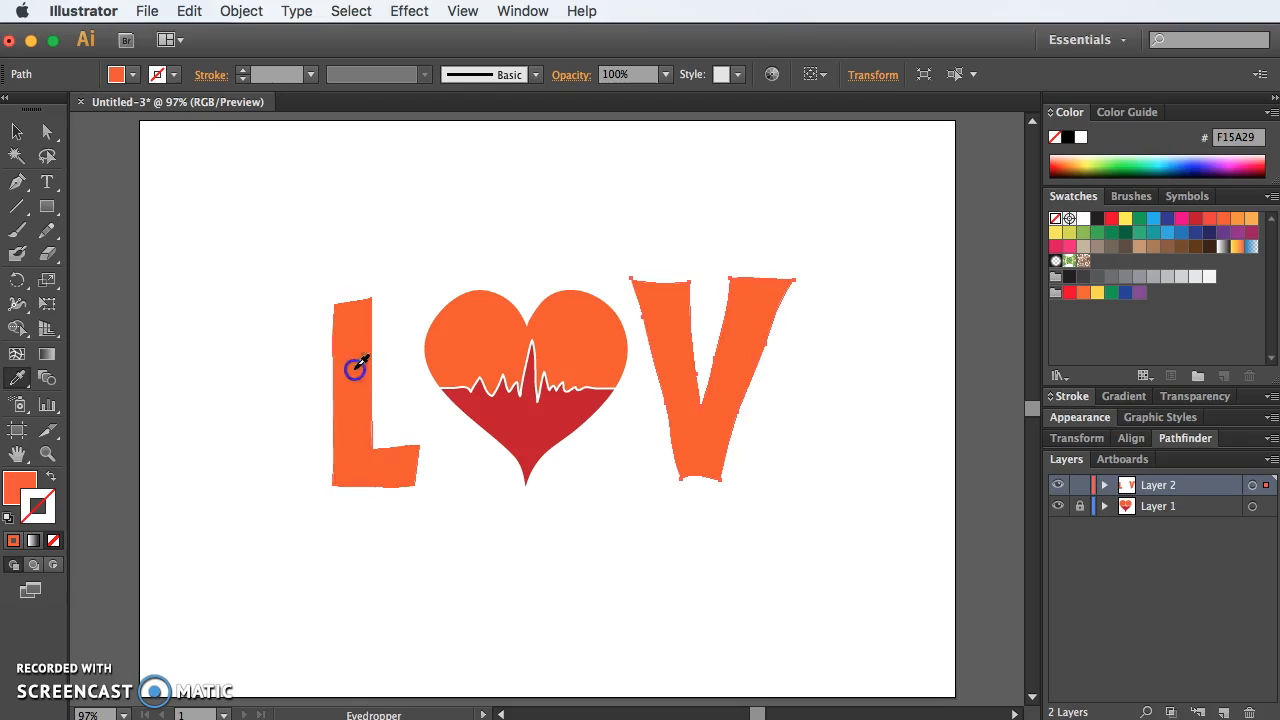
# Step: Move the V slightly down and away from the heart, and scale it down a little to line up with the heart
pyautogui.click(16, 133)
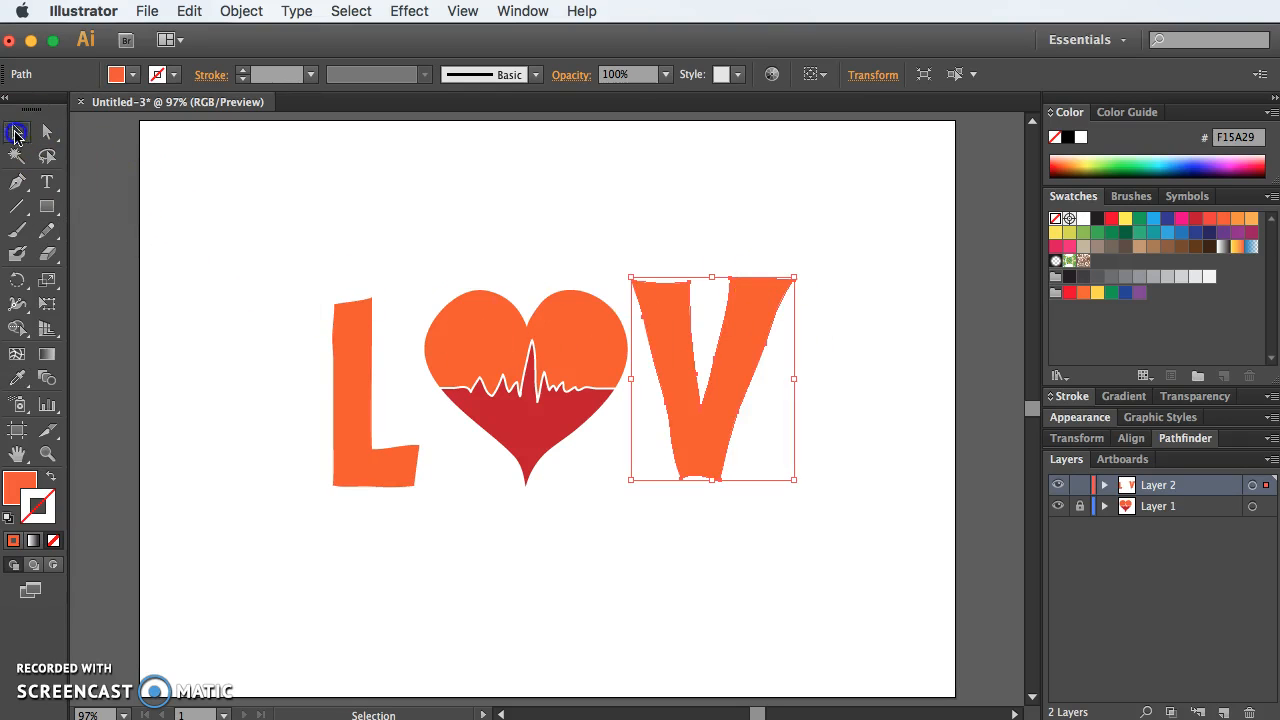
pyautogui.moveTo(683, 340); pyautogui.dragTo(694, 354)
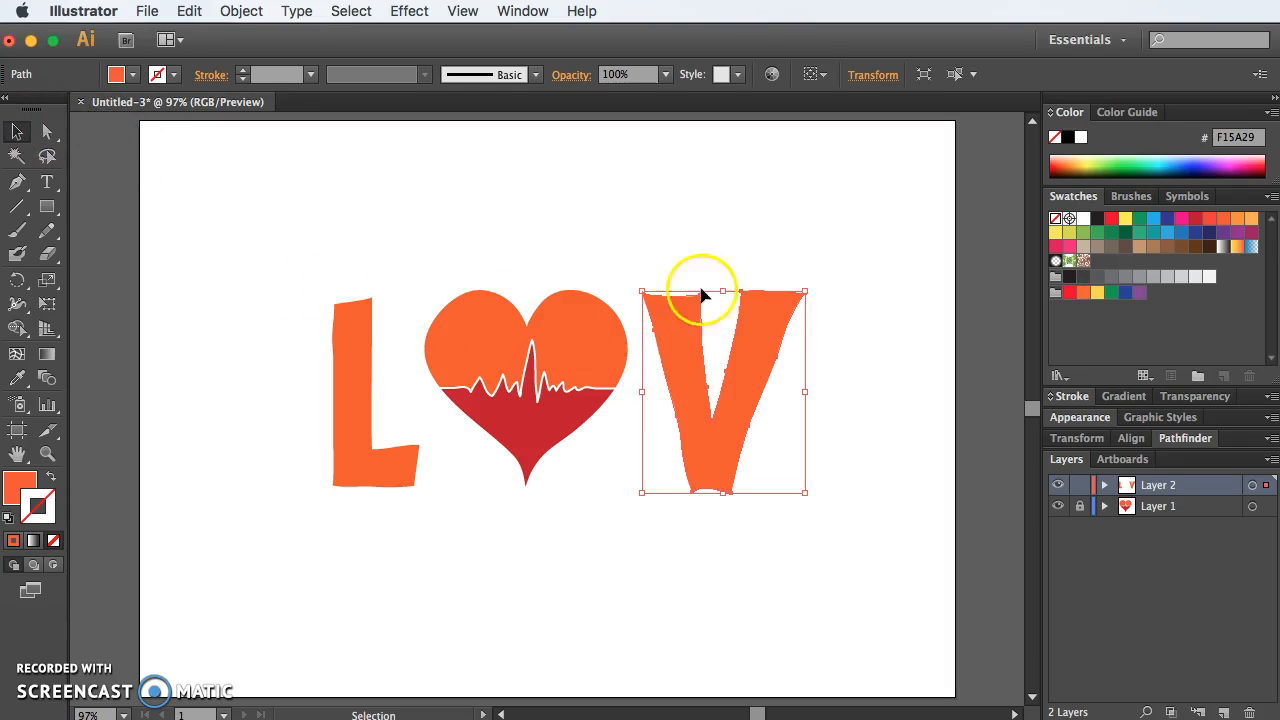
pyautogui.click(747, 222)
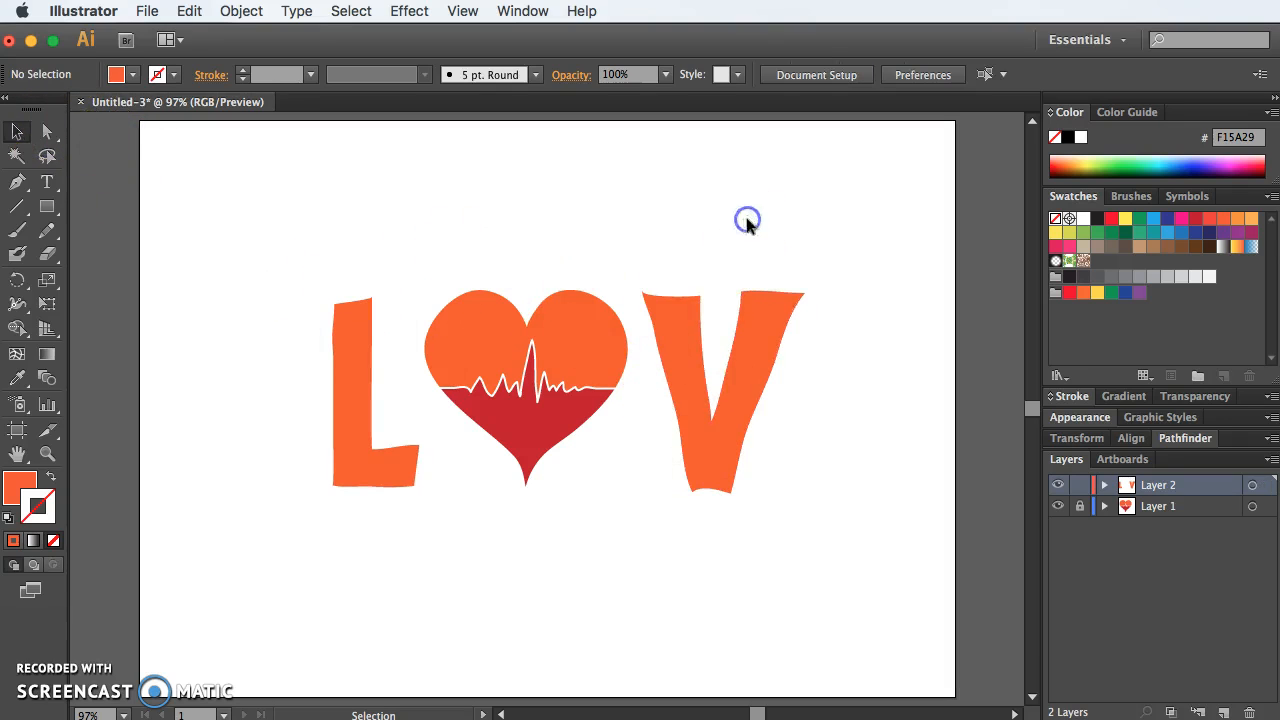
pyautogui.click(750, 357)
pyautogui.moveTo(805, 292)
pyautogui.mouseDown()
pyautogui.moveTo(806, 278)
pyautogui.moveTo(794, 306)
pyautogui.moveTo(800, 295)
pyautogui.mouseUp()
pyautogui.click(808, 243)
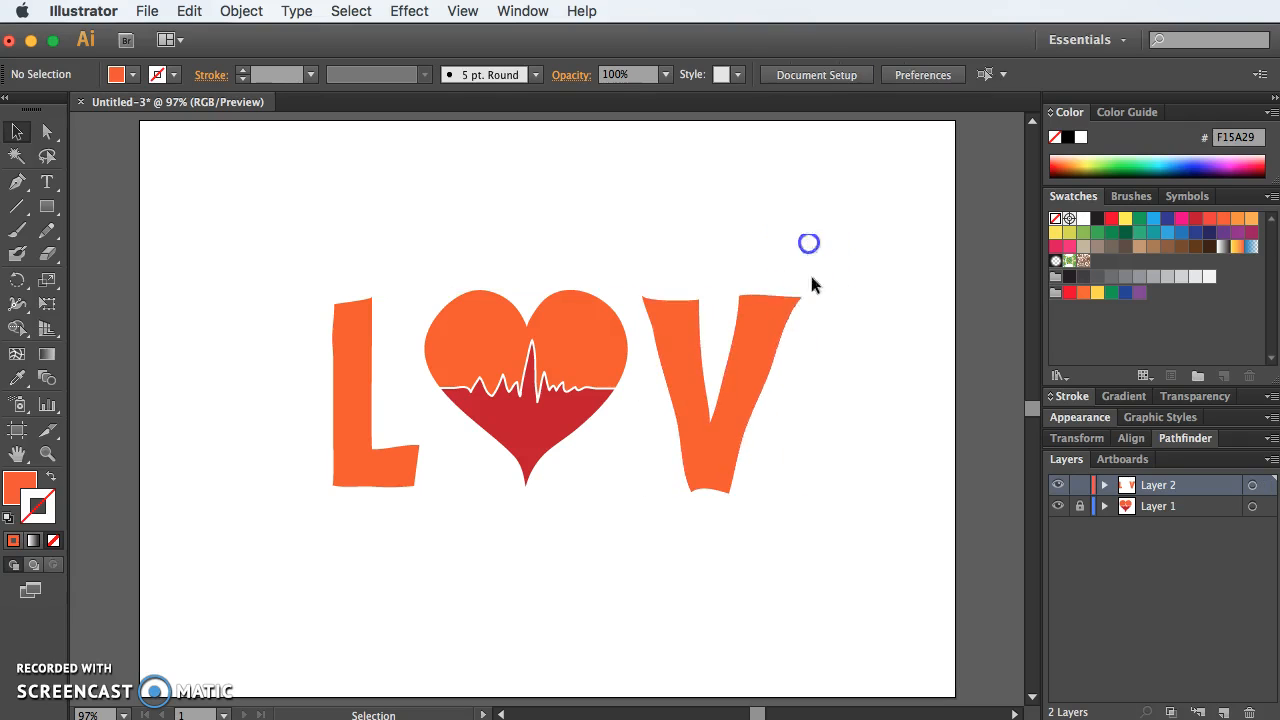
# Step: Adjust the V's top anchor points with Direct Selection so its left arm becomes narrower
pyautogui.click(760, 352)
pyautogui.click(47, 131)
pyautogui.moveTo(683, 274); pyautogui.dragTo(828, 295)
pyautogui.click(728, 288)
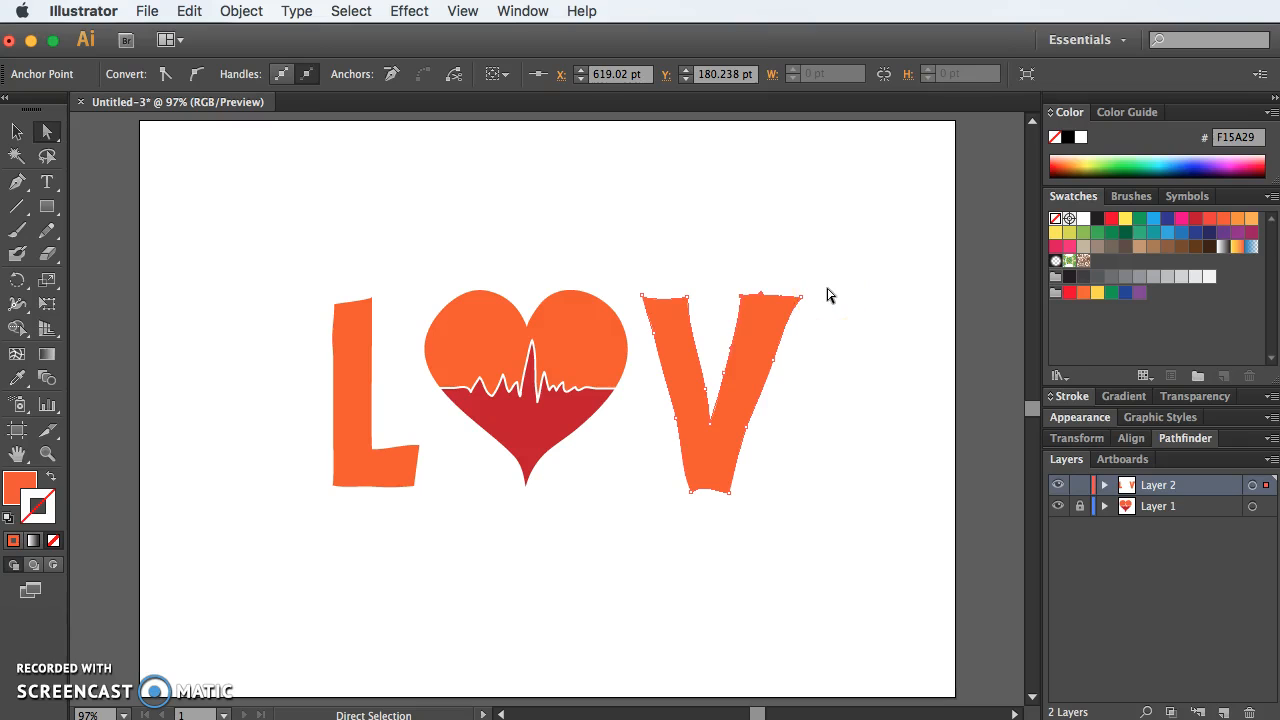
# Step: Narrow the V's right arm by moving its top outer corner inward and smoothing the anchor points along its outer edge
pyautogui.moveTo(772, 265); pyautogui.dragTo(854, 351)
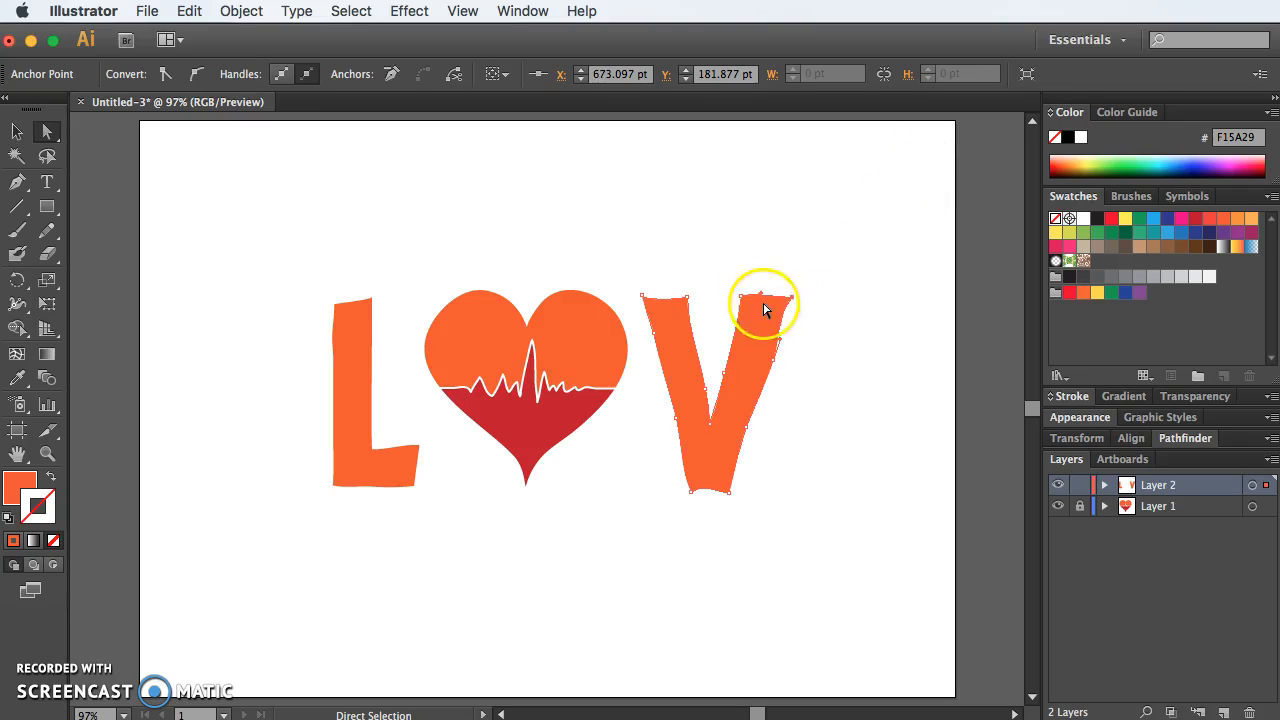
pyautogui.moveTo(780, 318)
pyautogui.mouseDown()
pyautogui.moveTo(795, 318)
pyautogui.moveTo(793, 297)
pyautogui.mouseUp()
pyautogui.moveTo(774, 361); pyautogui.dragTo(767, 367)
pyautogui.moveTo(747, 428); pyautogui.dragTo(731, 463)
pyautogui.click(777, 480)
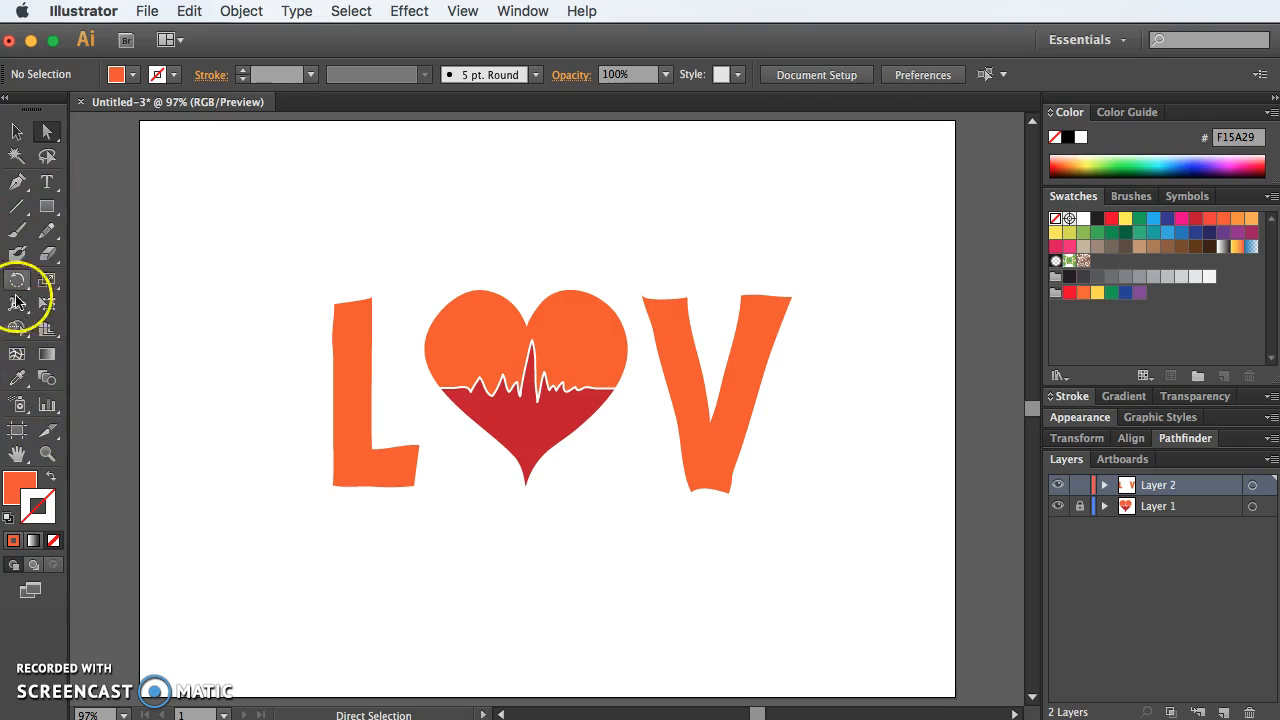
# Step: Draw a closed, rounded E outline beside the V with the Pencil tool, and copy the L's orange fill to it with the Eyedropper
pyautogui.click(46, 230)
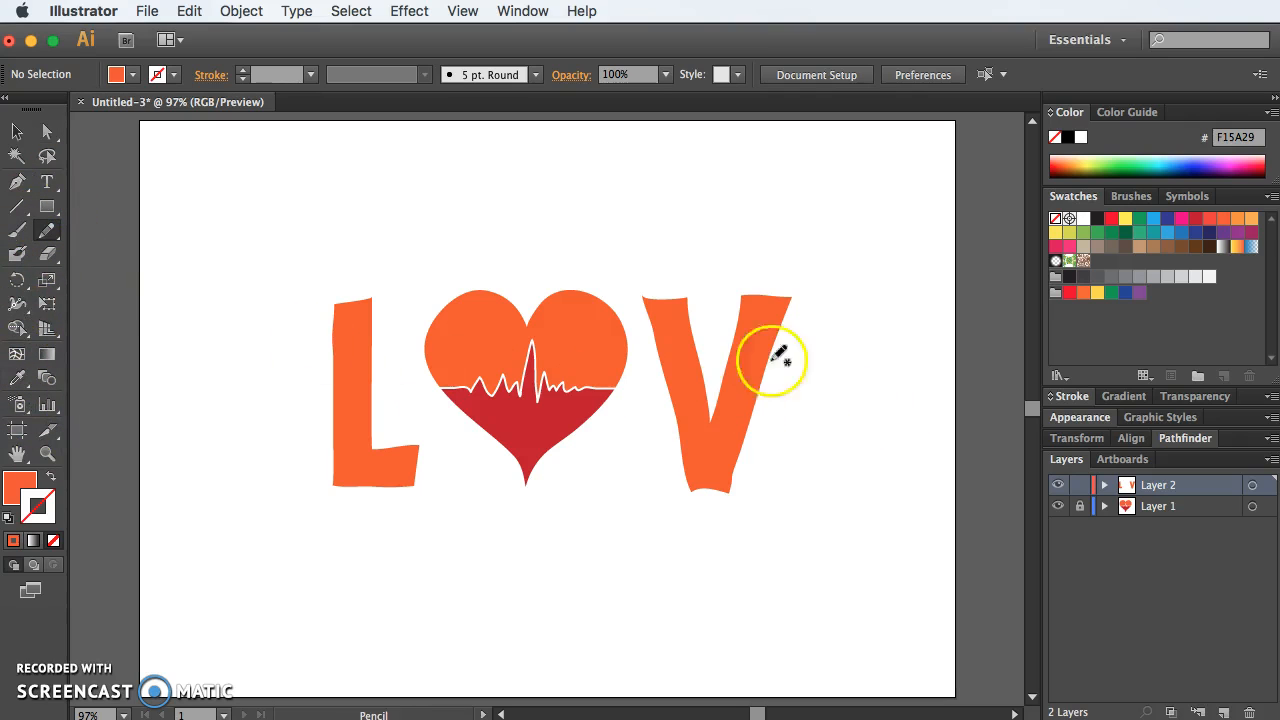
pyautogui.moveTo(924, 306); pyautogui.dragTo(890, 300)
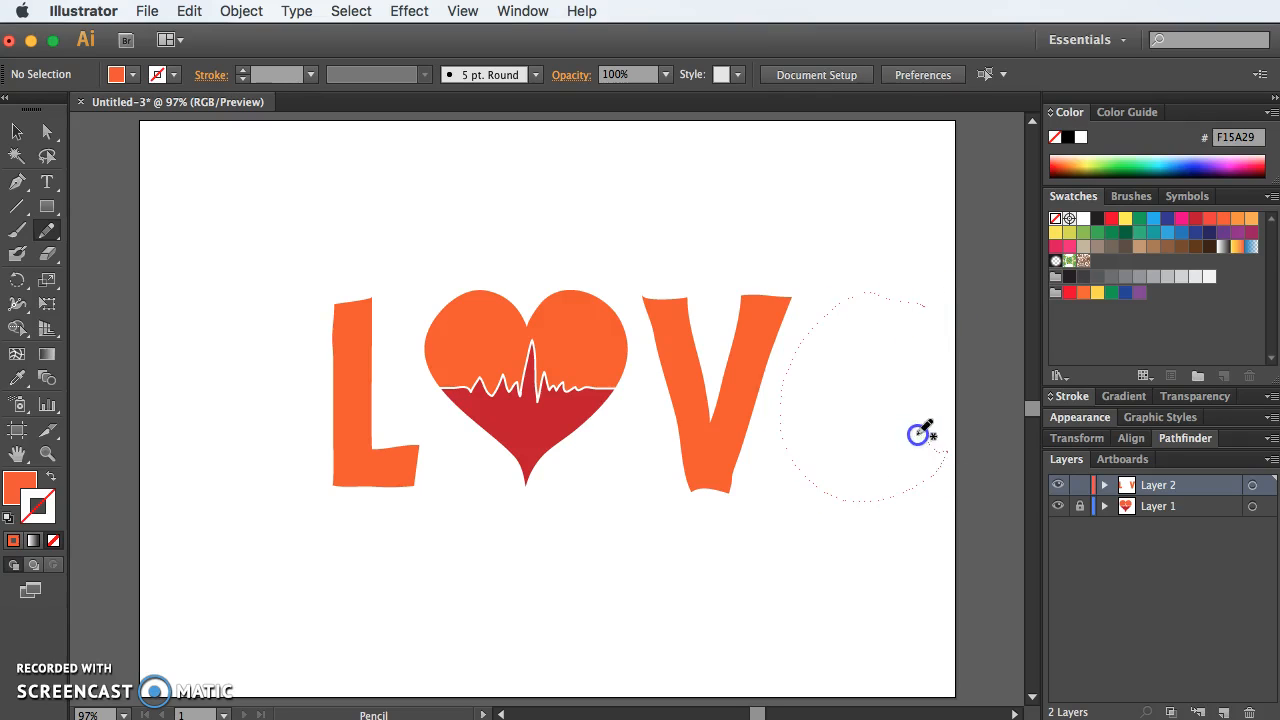
pyautogui.moveTo(820, 413); pyautogui.dragTo(903, 405)
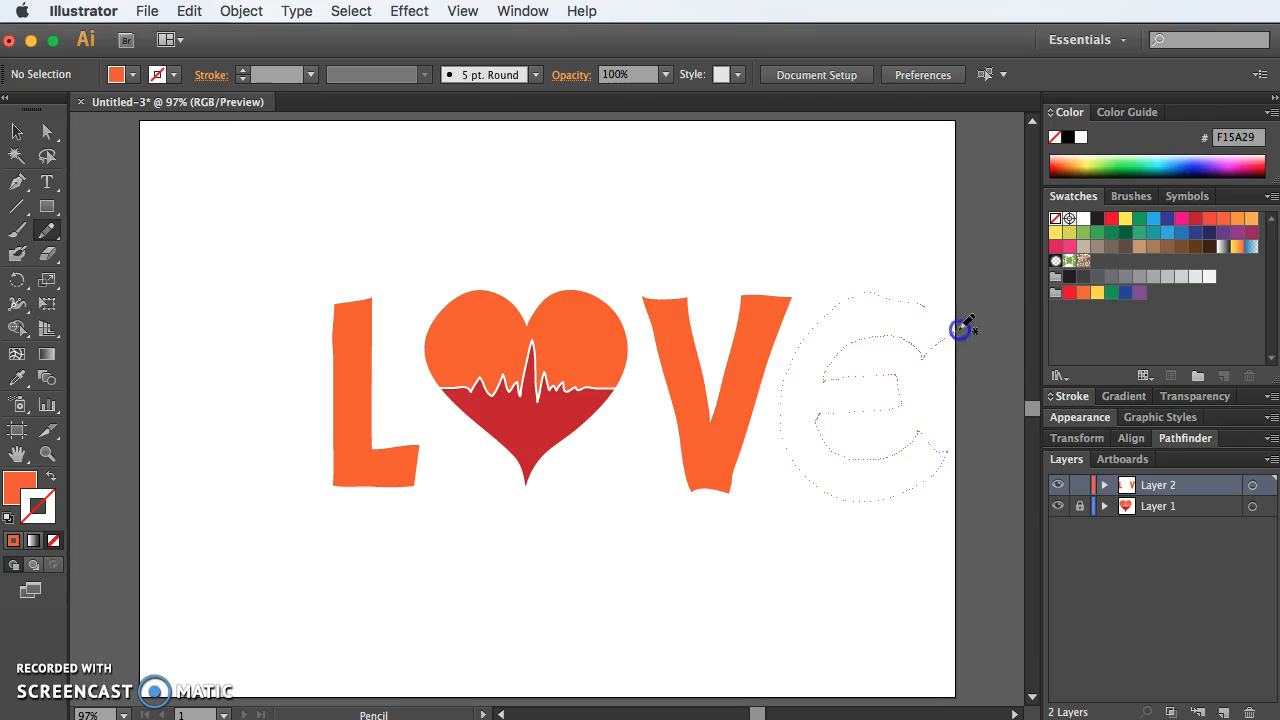
pyautogui.moveTo(920, 306)
pyautogui.mouseDown()
pyautogui.moveTo(843, 304)
pyautogui.moveTo(829, 357)
pyautogui.mouseUp()
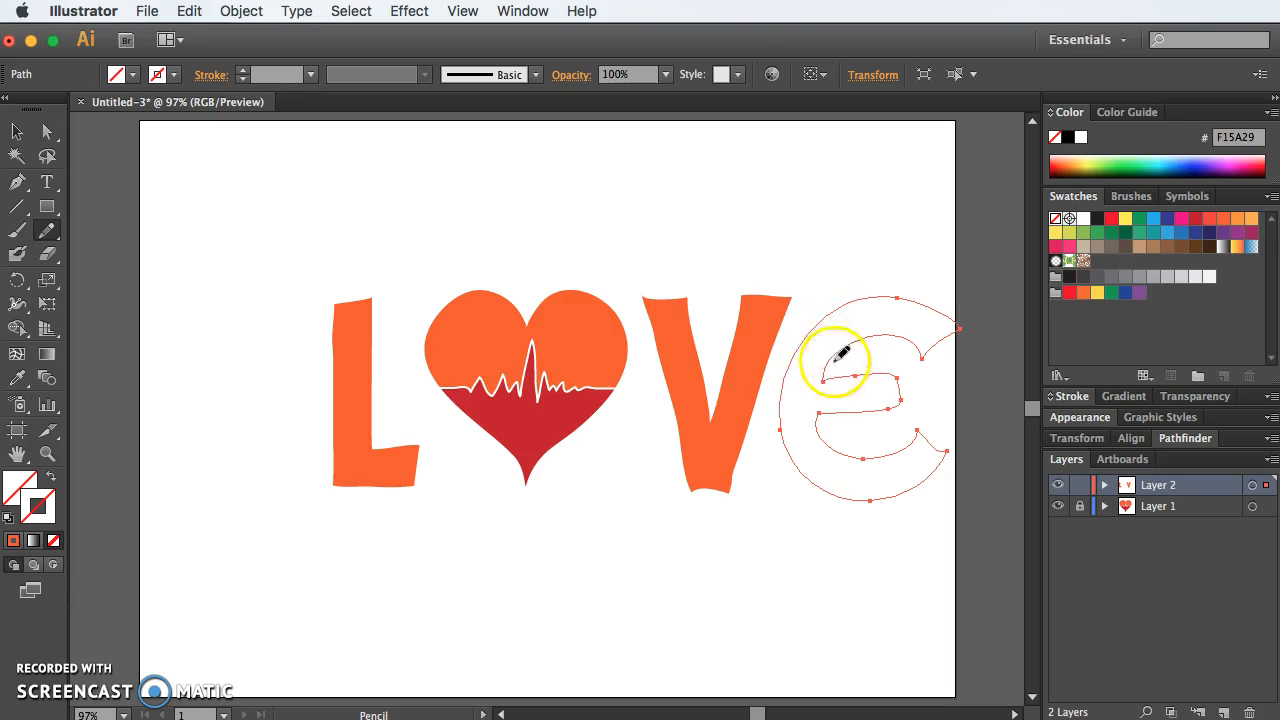
pyautogui.click(22, 379)
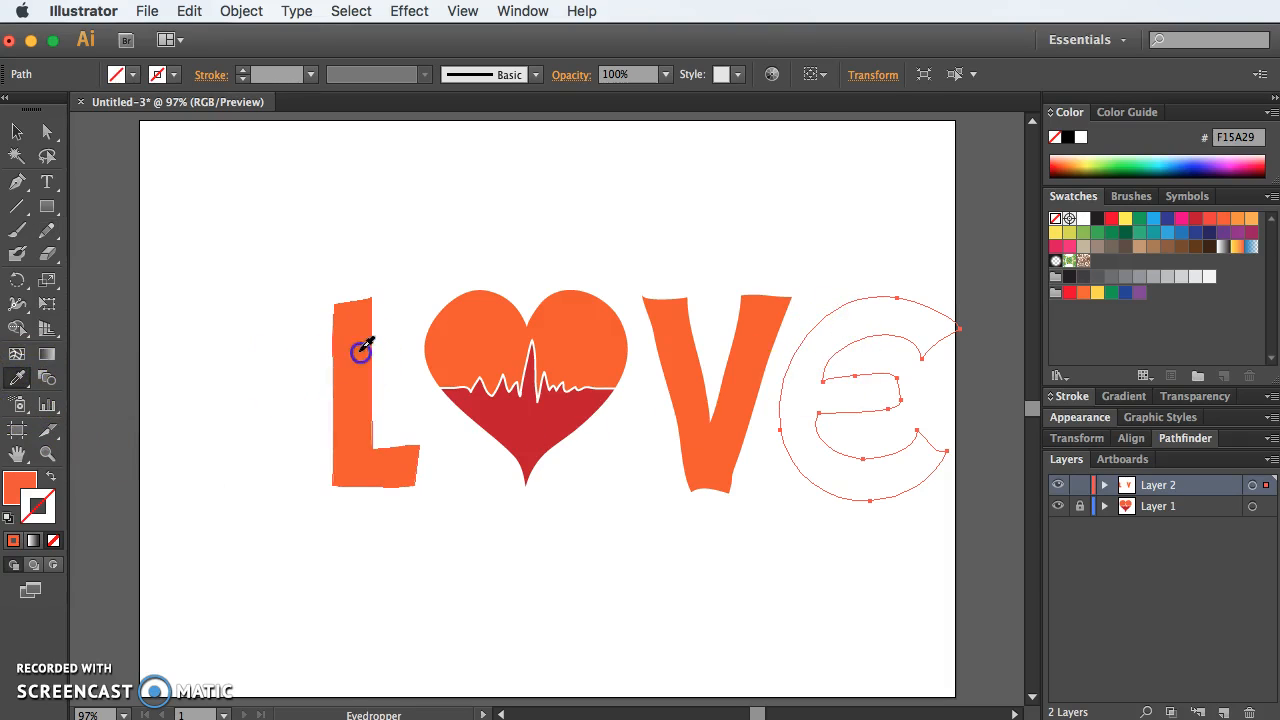
pyautogui.click(345, 431)
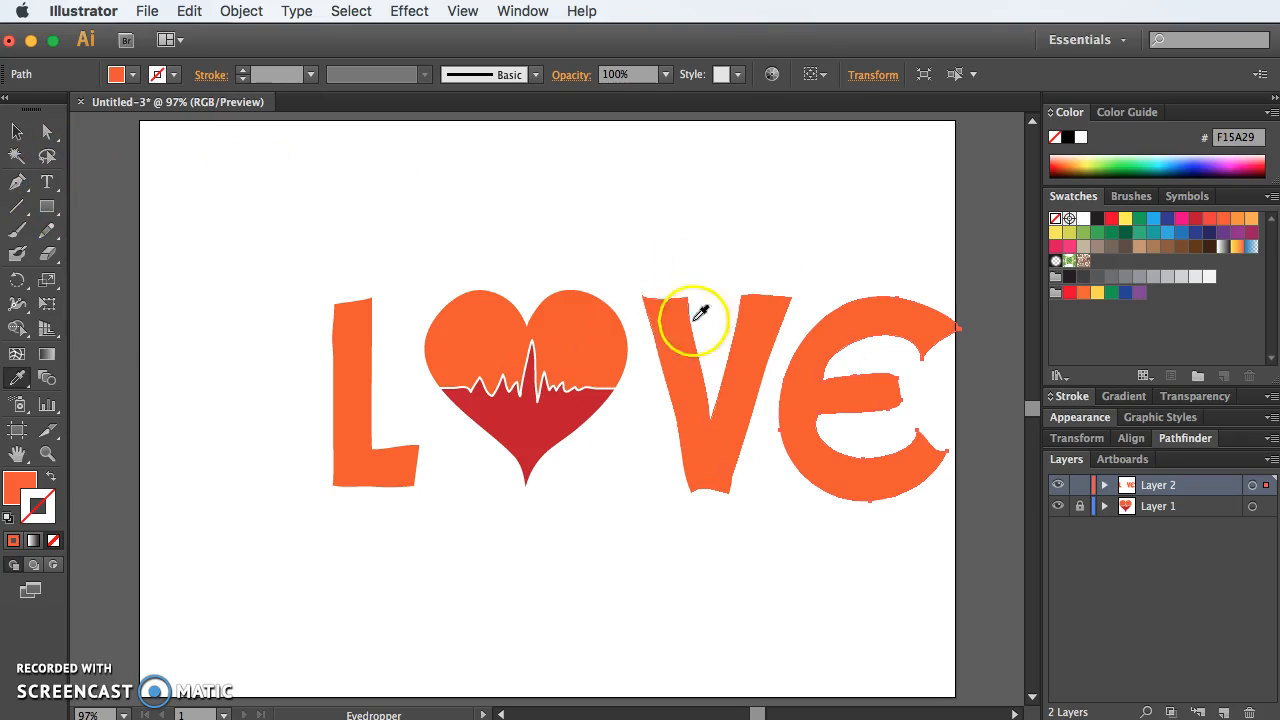
# Step: Redraw the E's outer spine and inner corners with the Pencil tool to turn its round back into a straight block stem
pyautogui.click(46, 230)
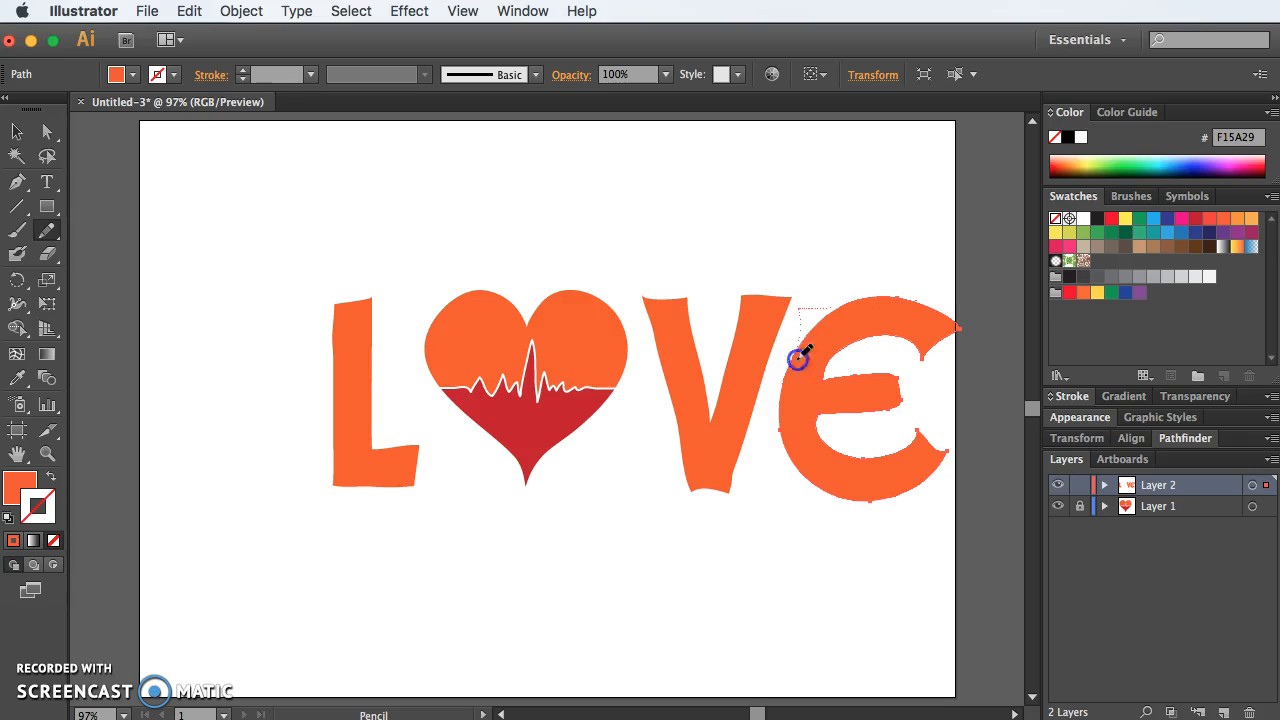
pyautogui.moveTo(880, 497); pyautogui.dragTo(878, 496)
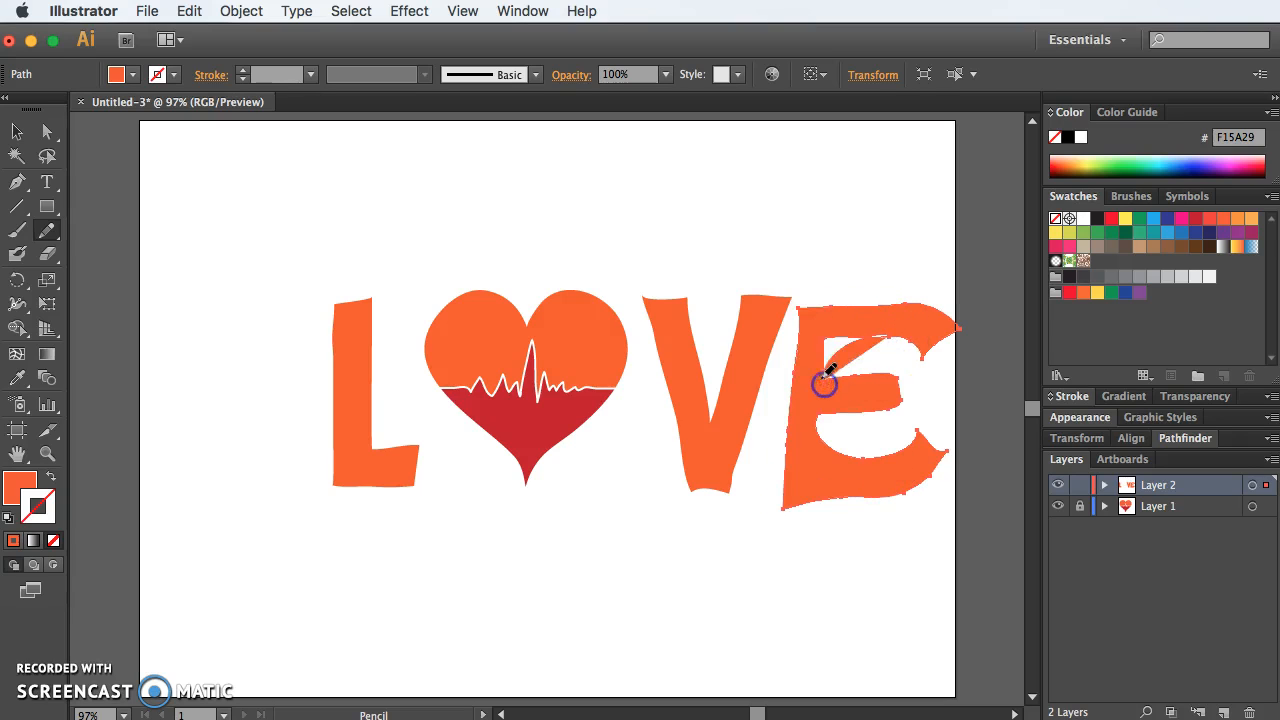
pyautogui.moveTo(844, 376); pyautogui.dragTo(889, 337)
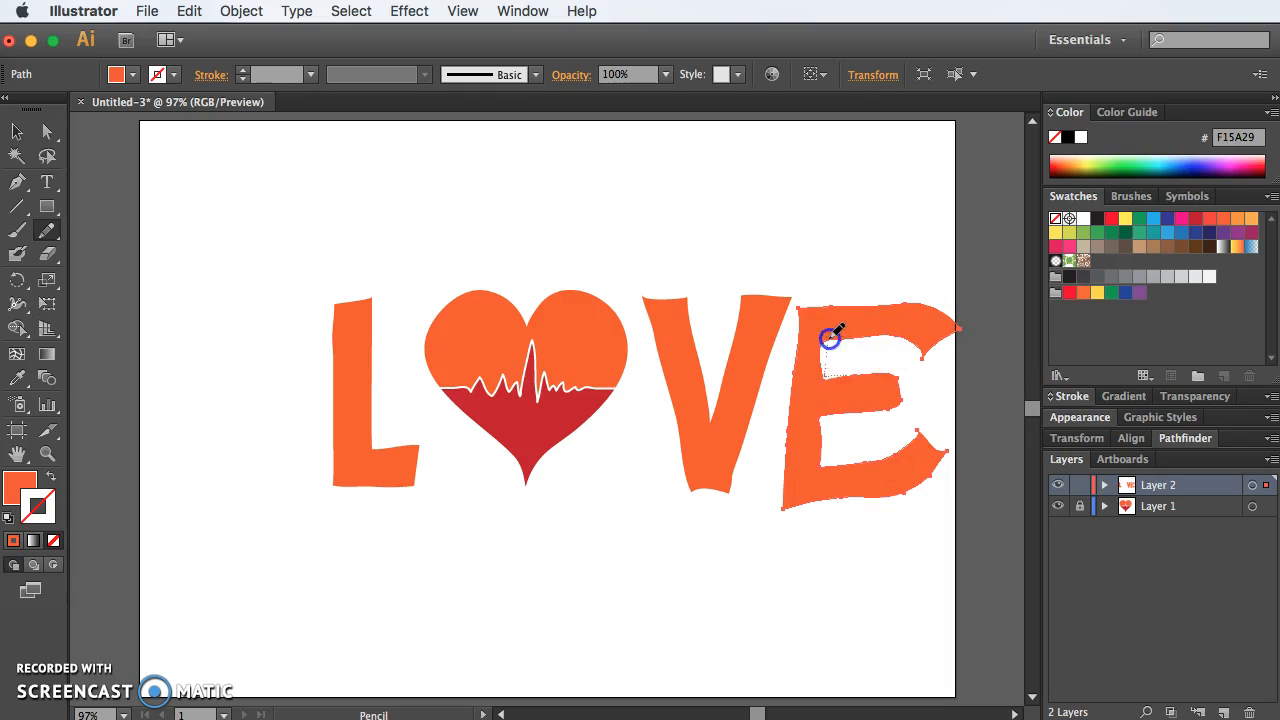
pyautogui.moveTo(850, 336); pyautogui.dragTo(857, 336)
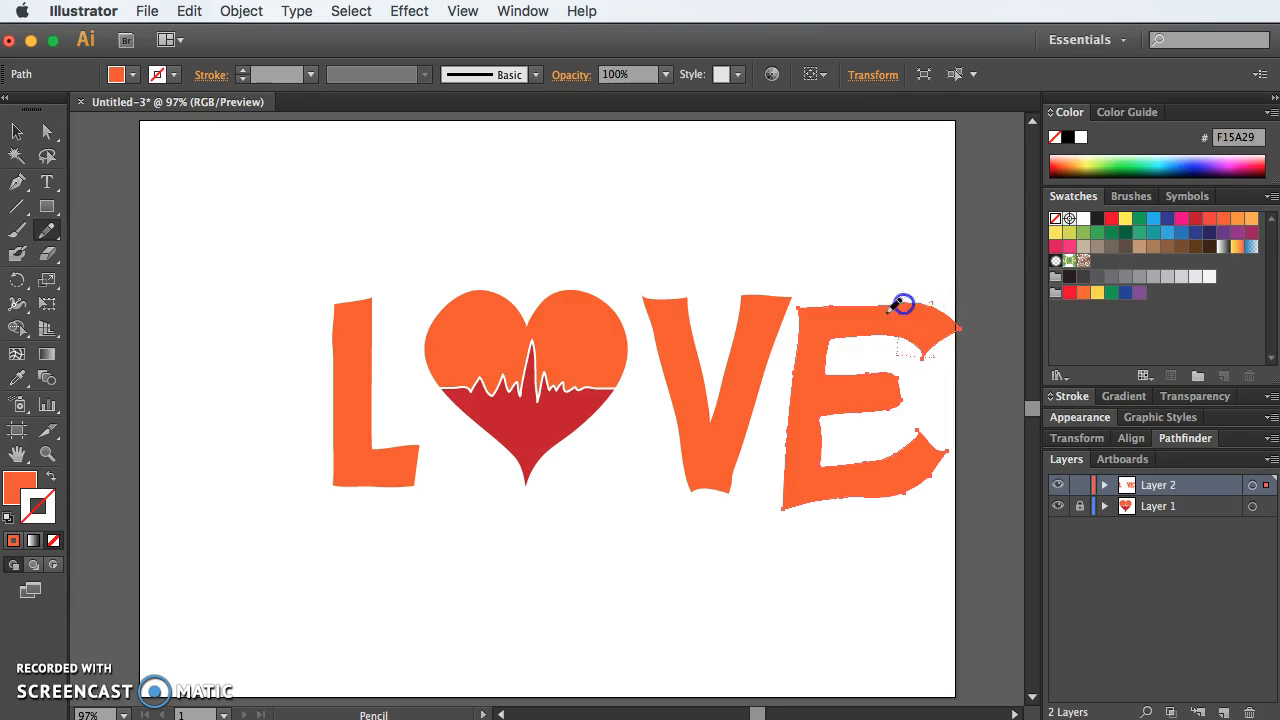
# Step: Redraw the end of the E's top arm as a square block and shorten its middle bar with the Pencil tool
pyautogui.moveTo(903, 303); pyautogui.dragTo(892, 305)
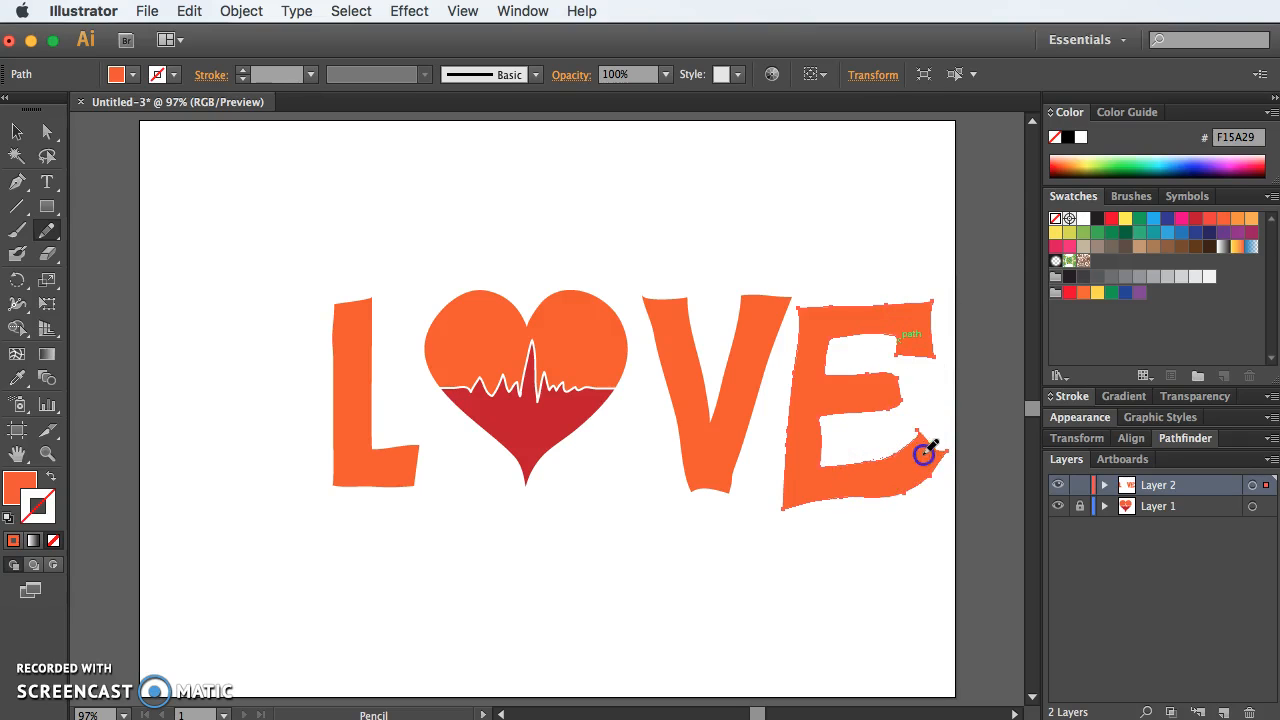
pyautogui.moveTo(926, 488); pyautogui.dragTo(924, 492)
pyautogui.moveTo(842, 368)
pyautogui.mouseDown()
pyautogui.moveTo(876, 410)
pyautogui.moveTo(832, 376)
pyautogui.moveTo(874, 371)
pyautogui.mouseUp()
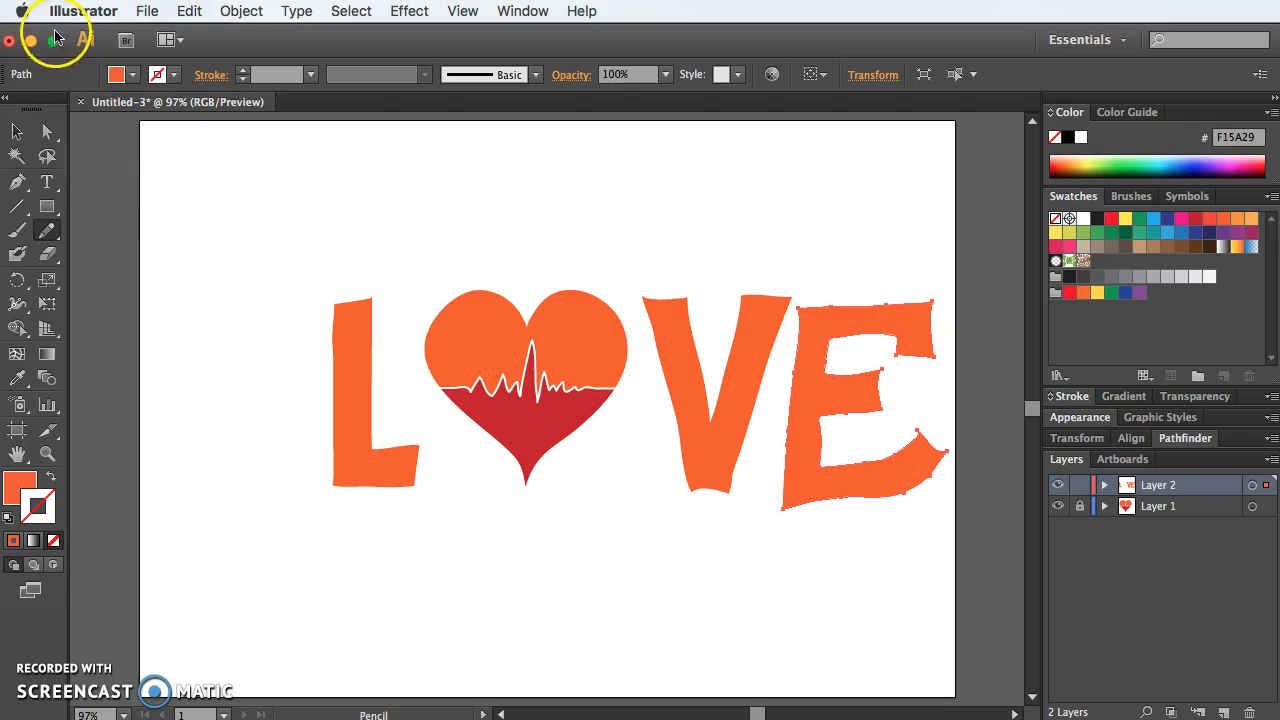
# Step: Scale the E narrower, and nudge it up and slightly away from the V to align it with the other letters
pyautogui.click(17, 131)
pyautogui.click(848, 390)
pyautogui.moveTo(943, 407); pyautogui.dragTo(917, 400)
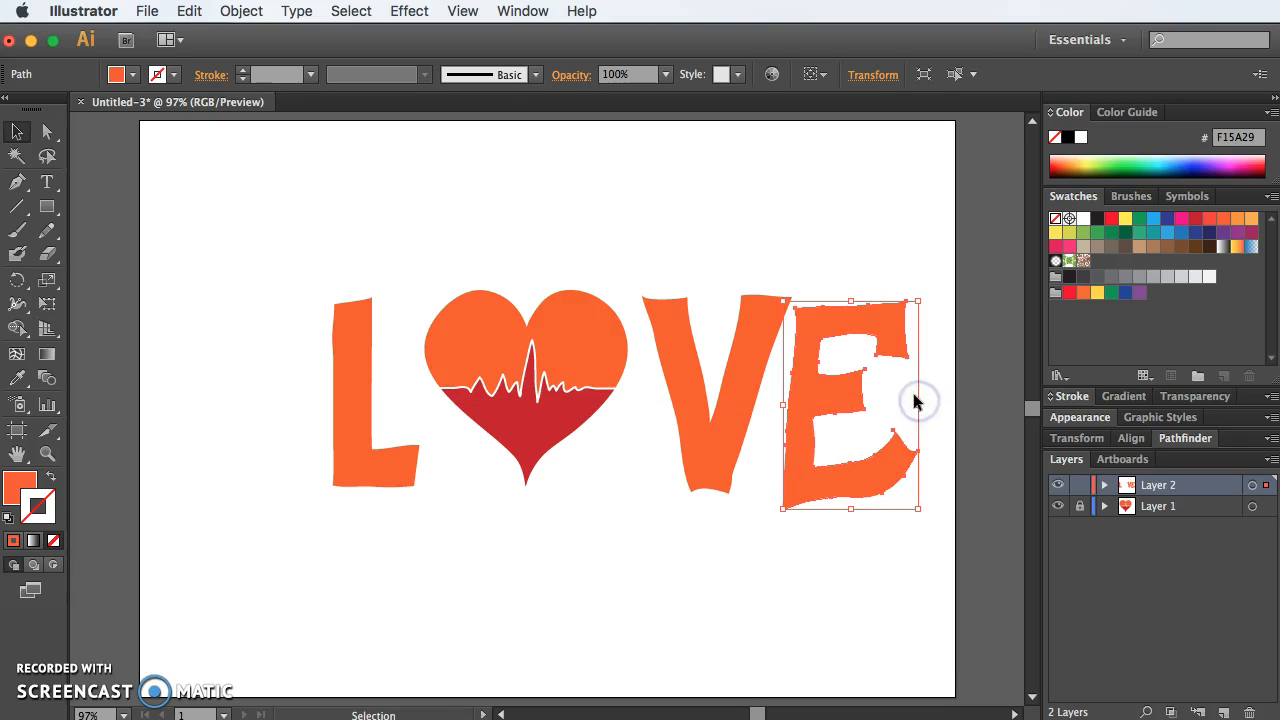
pyautogui.press('Up')
pyautogui.press('Up')
pyautogui.press('Up')
pyautogui.press('Up')
pyautogui.press('Up')
pyautogui.press('Up')
pyautogui.press('Up')
pyautogui.press('Up')
pyautogui.press('Up')
pyautogui.press('Up')
pyautogui.press('Up')
pyautogui.press('Up')
pyautogui.press('Up')
pyautogui.press('Up')
pyautogui.press('Down')
pyautogui.press('Down')
pyautogui.hotkey('shift', 'Right')
pyautogui.press('Down')
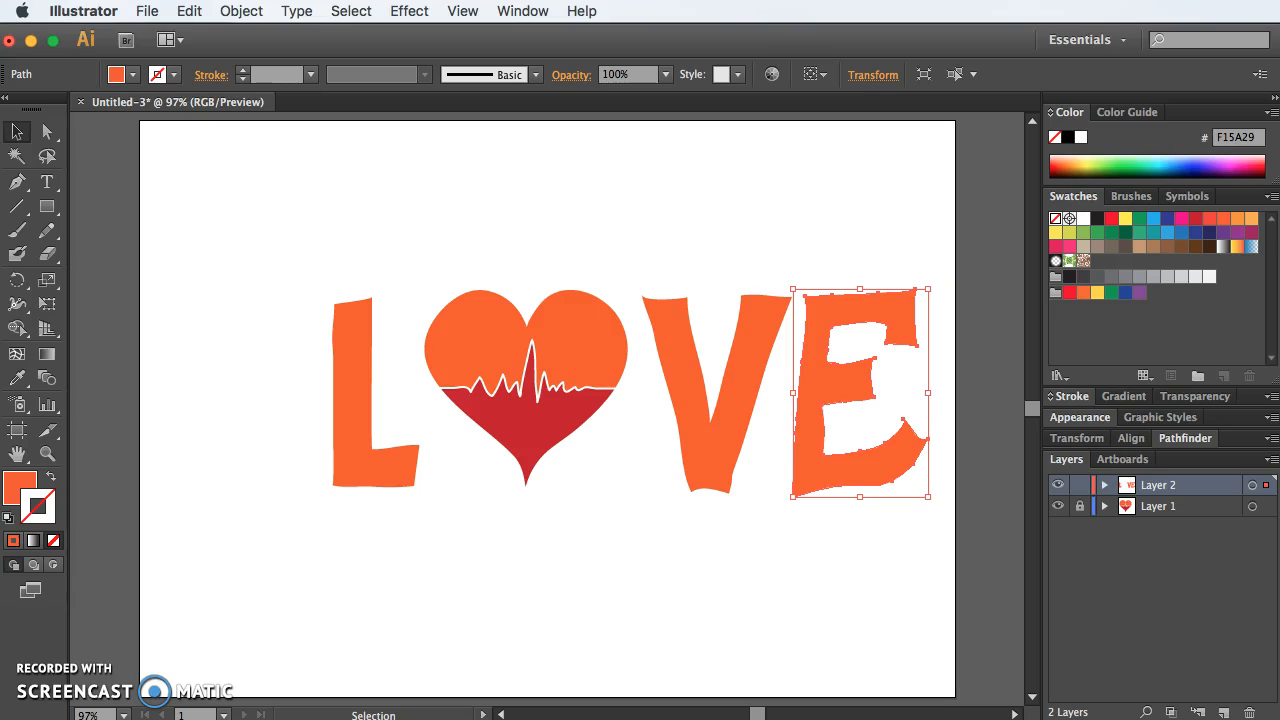
# Step: Unlock Layer 1, move the whole LOVE artwork left and slightly up to centre it on the artboard, and relock the layer
pyautogui.click(1081, 506)
pyautogui.press('super+a')
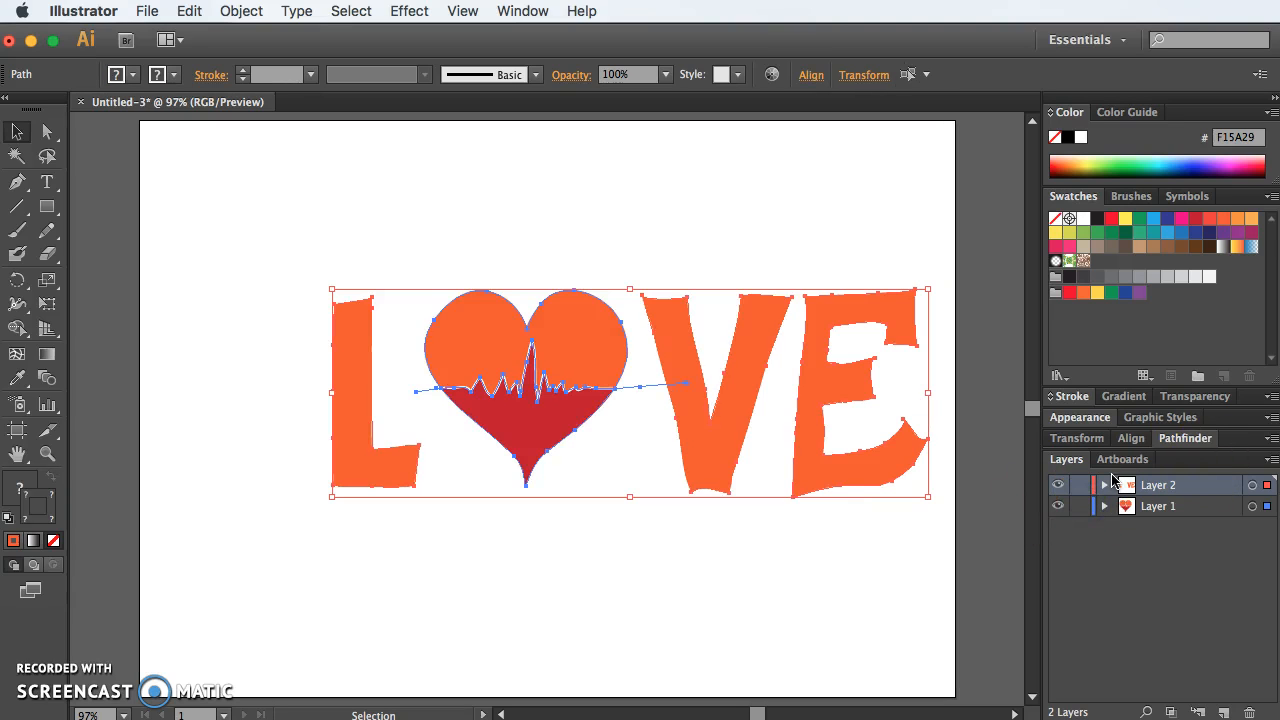
pyautogui.hotkey('shift', 'Left')
pyautogui.hotkey('shift', 'Left')
pyautogui.hotkey('shift', 'Left')
pyautogui.hotkey('shift', 'Left')
pyautogui.hotkey('shift', 'Left')
pyautogui.hotkey('shift', 'Left')
pyautogui.hotkey('shift', 'Left')
pyautogui.hotkey('shift', 'Left')
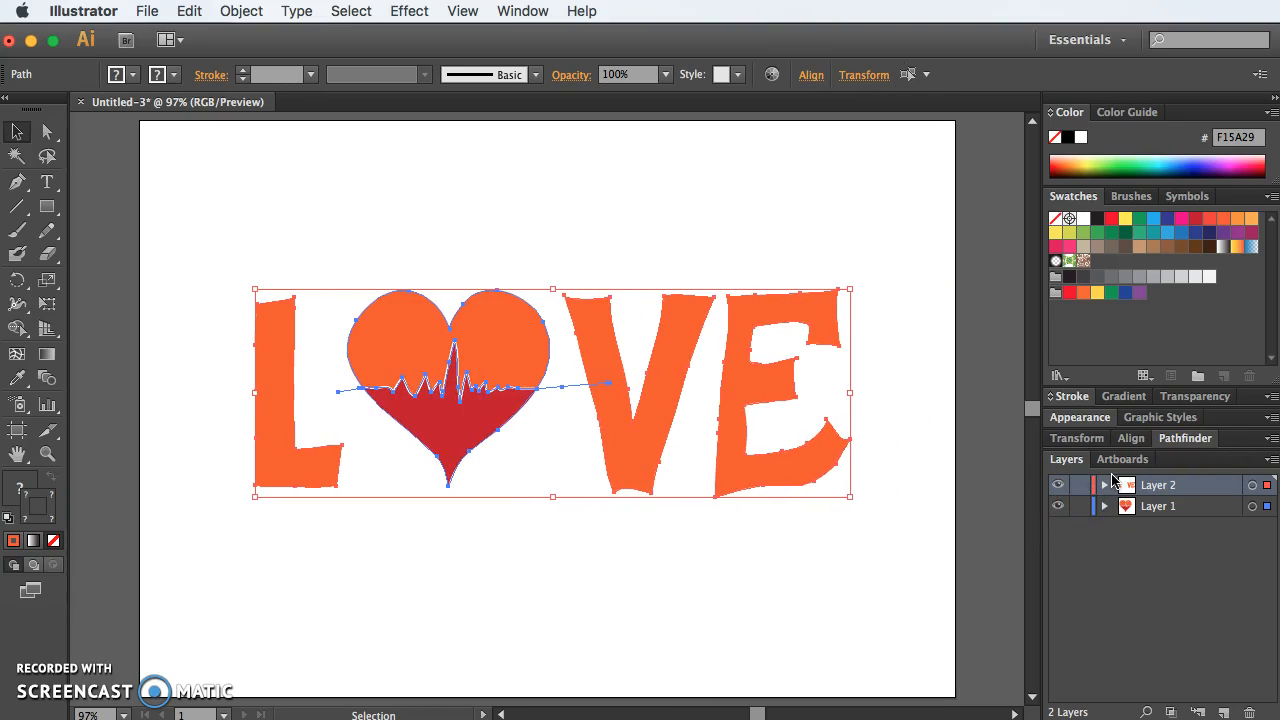
pyautogui.hotkey('shift', 'Up')
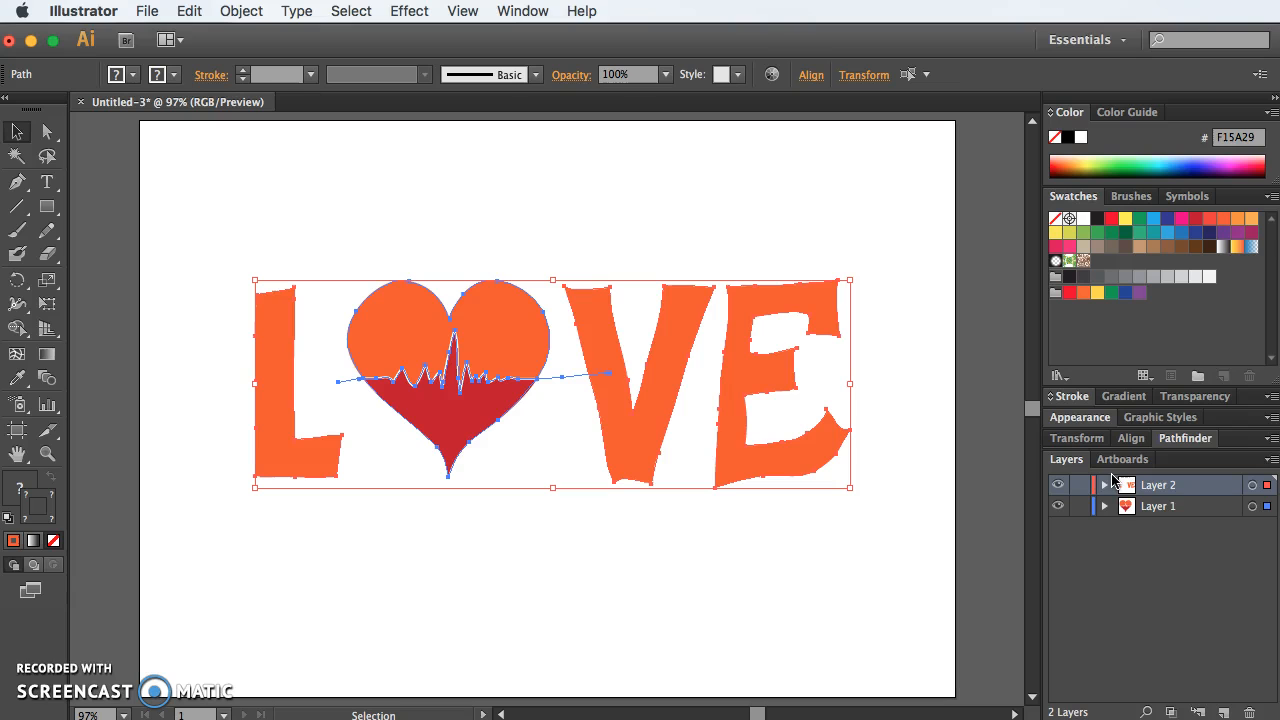
pyautogui.click(973, 455)
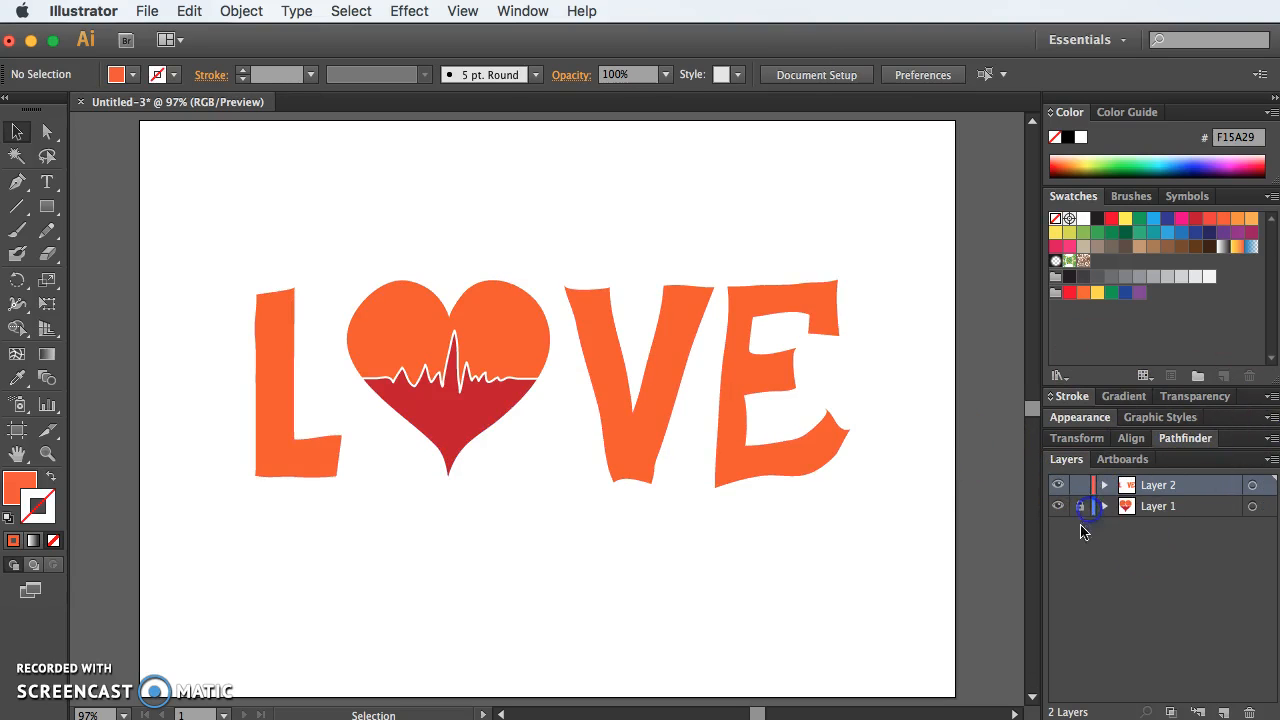
# Step: Select the E's path with Direct Selection and display the artwork in Outline mode
pyautogui.click(751, 340)
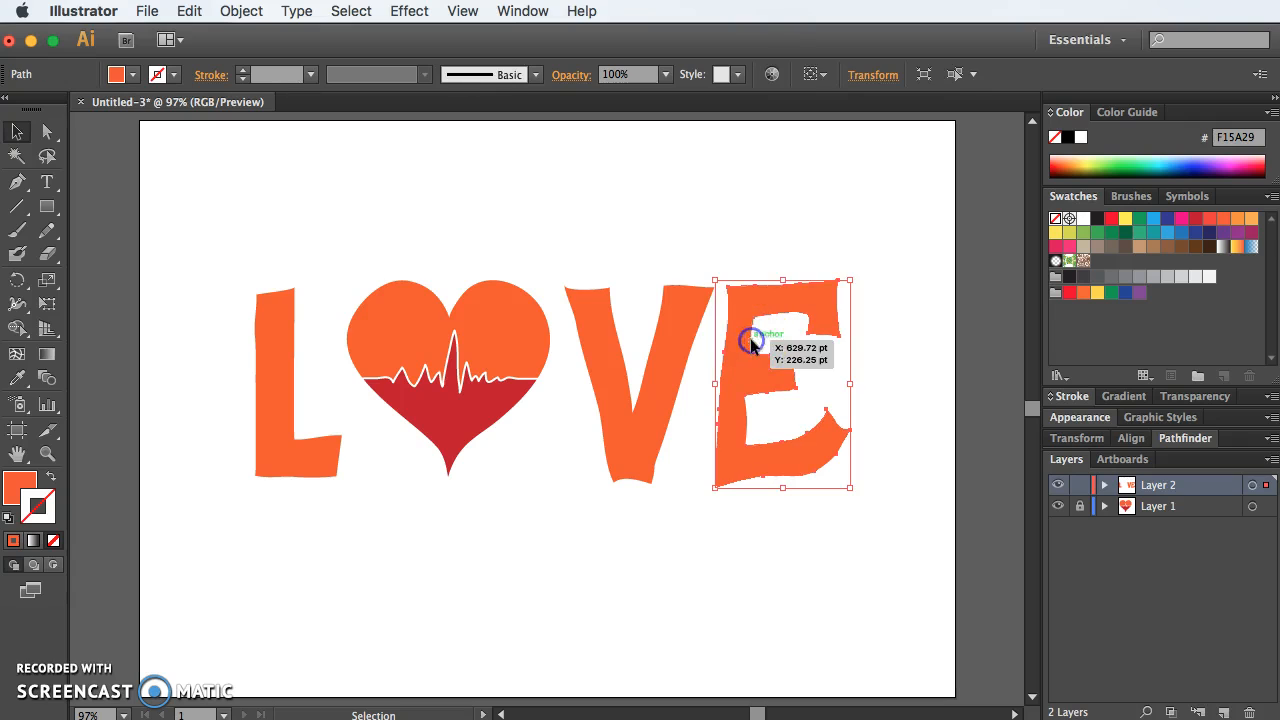
pyautogui.click(48, 131)
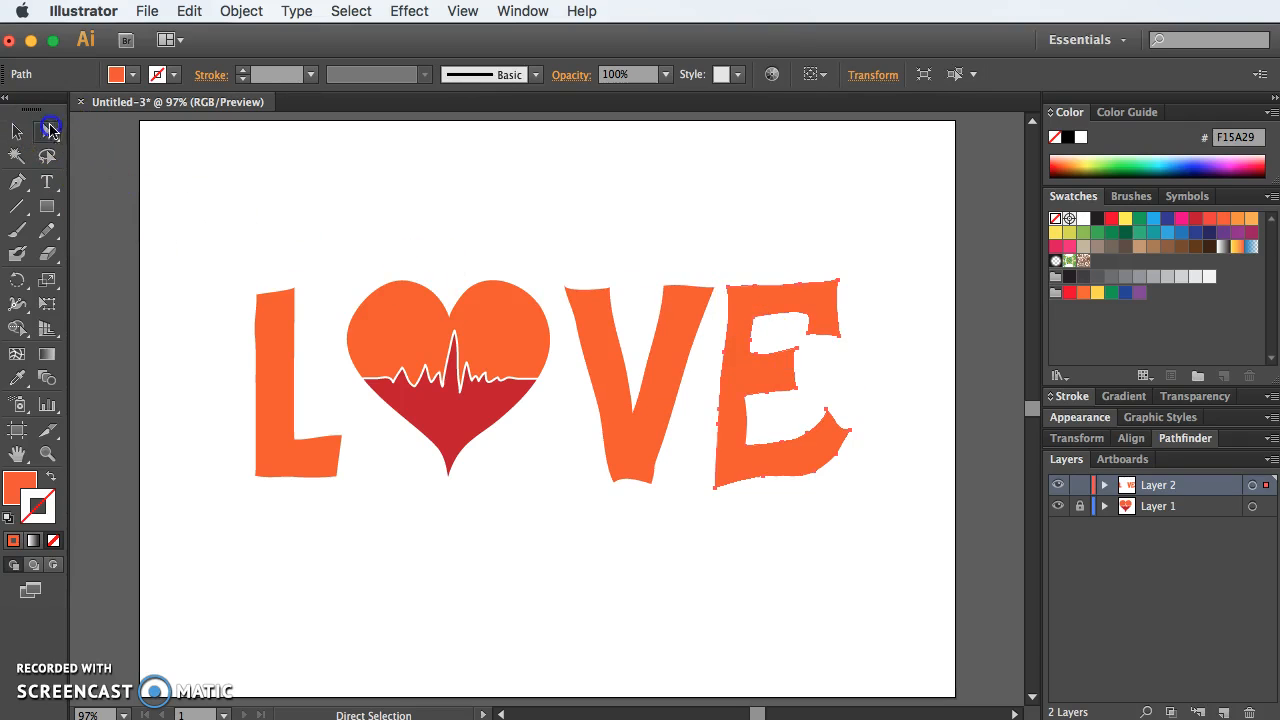
pyautogui.click(766, 336)
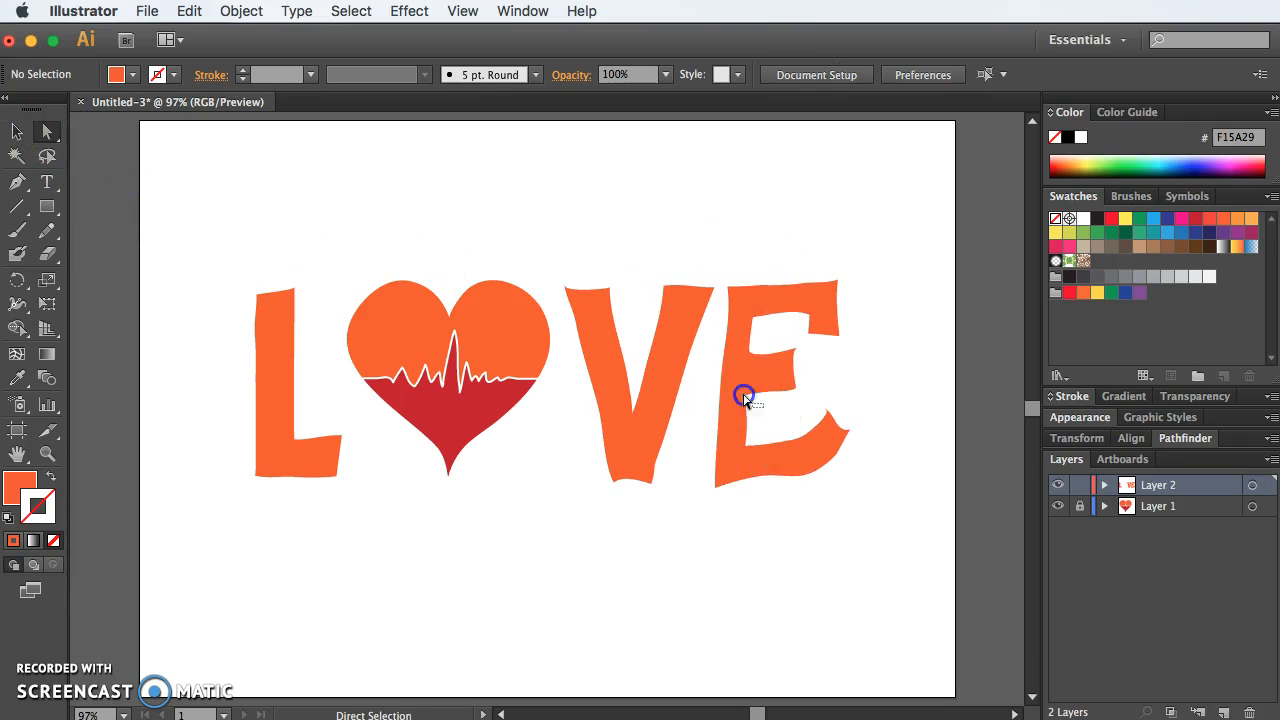
pyautogui.click(745, 397)
pyautogui.click(724, 379)
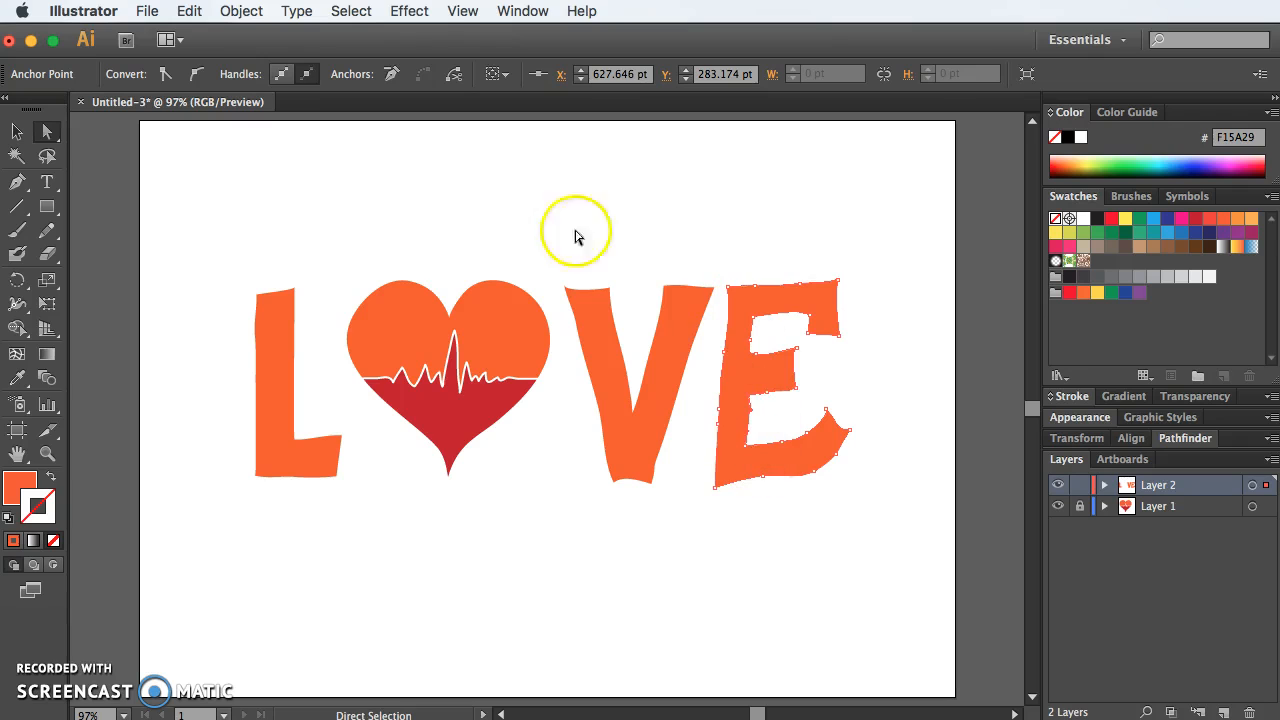
pyautogui.click(462, 10)
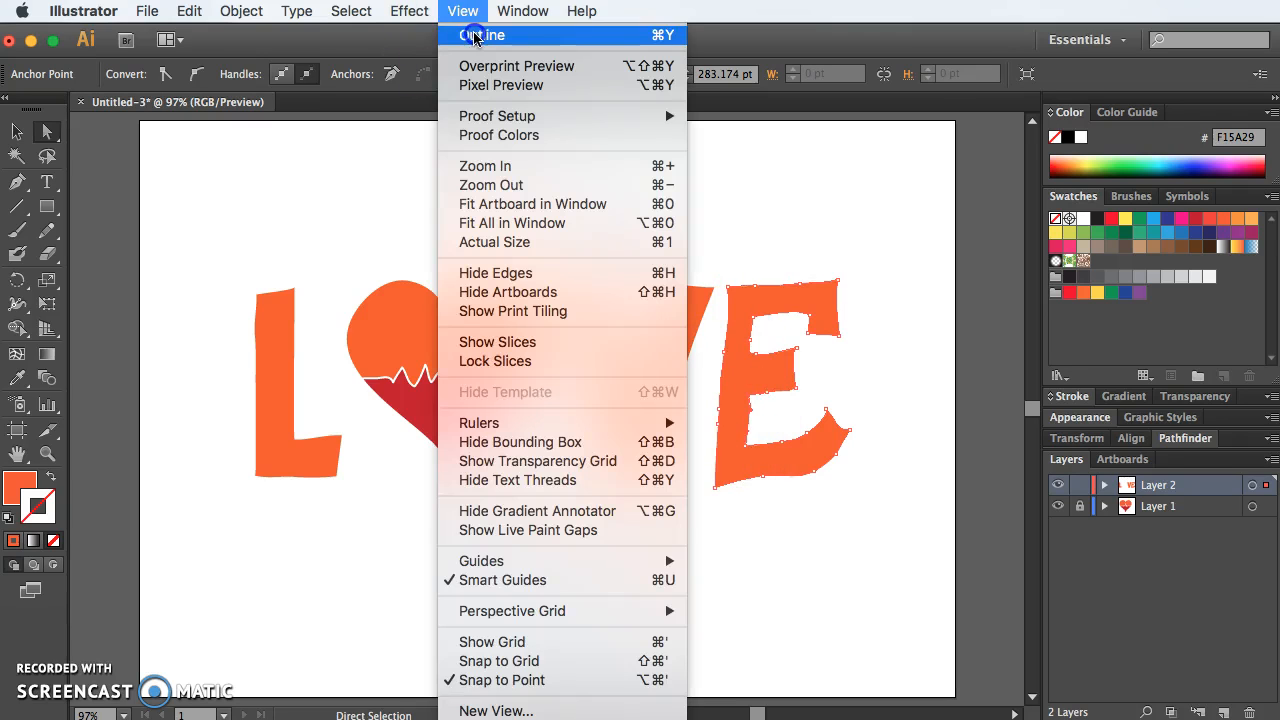
pyautogui.click(486, 34)
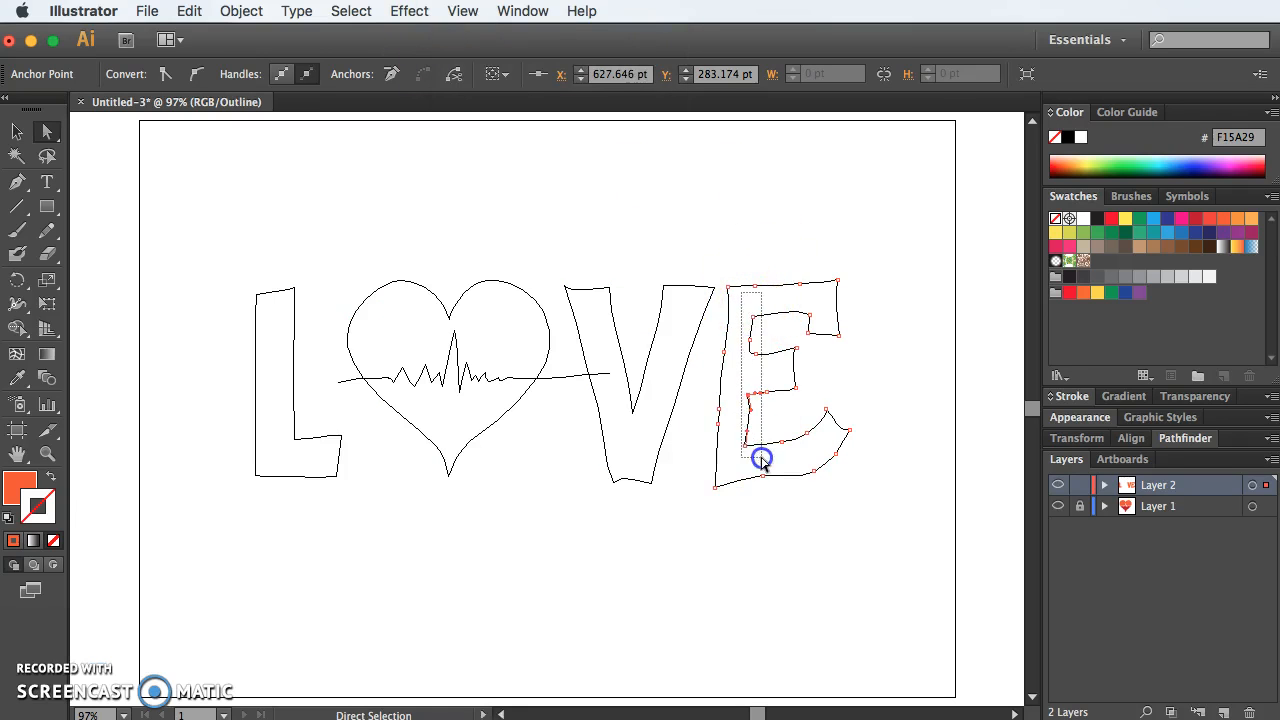
# Step: Shift the anchor points along the E's inner spine slightly to the right to thicken its vertical stem
pyautogui.moveTo(762, 458); pyautogui.dragTo(763, 454)
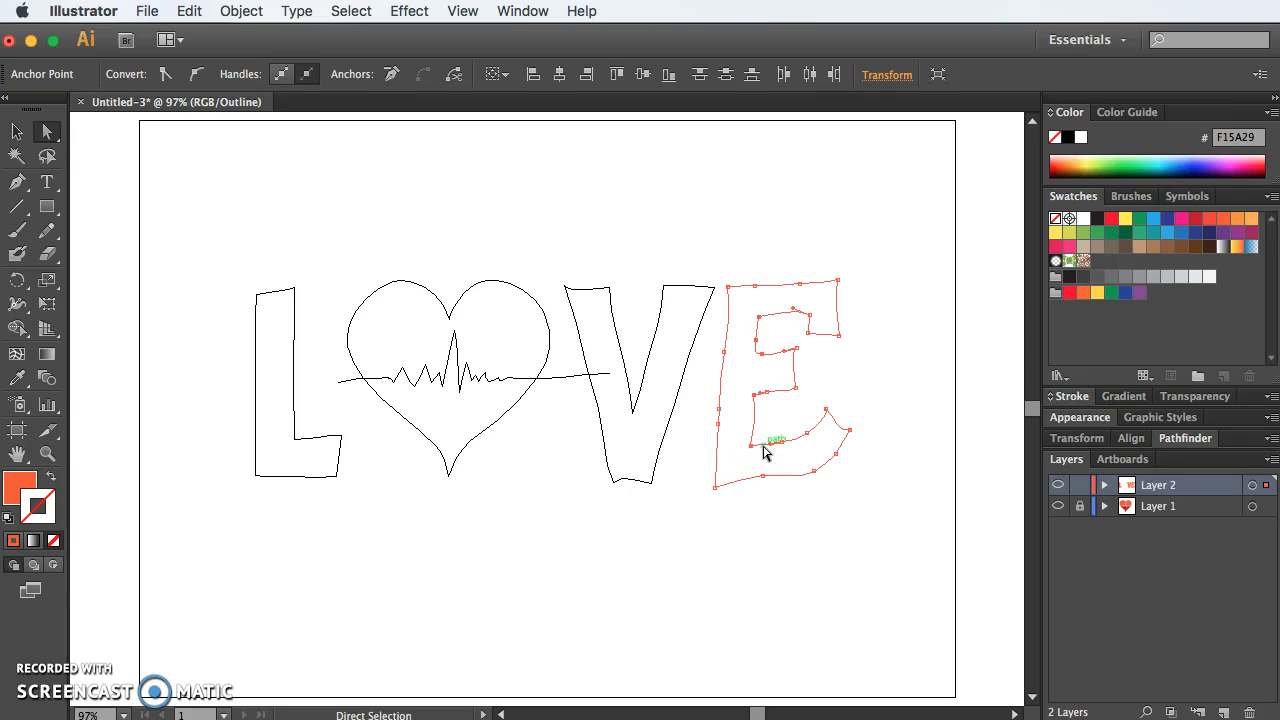
pyautogui.click(963, 158)
pyautogui.moveTo(818, 355); pyautogui.dragTo(749, 341)
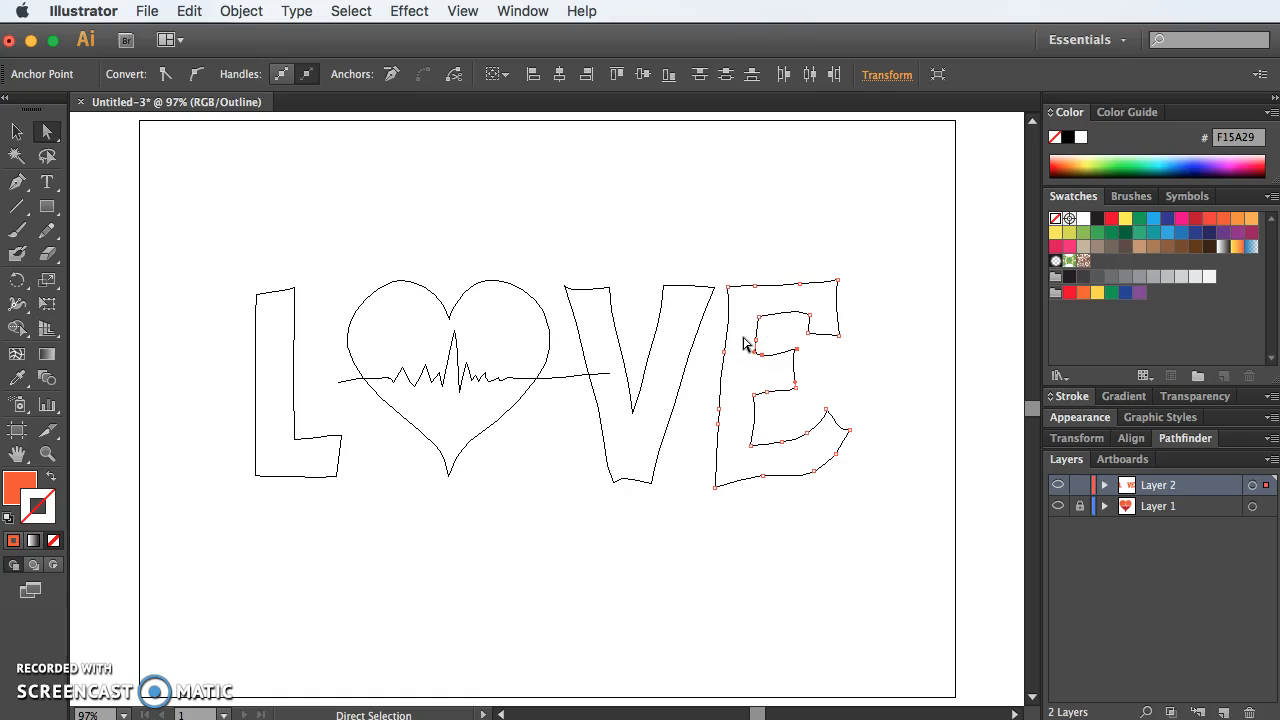
# Step: Refine the E's inner spine by adjusting the corner anchors above and below the middle bar with Direct Selection
pyautogui.press('super+equal')
pyautogui.press('super+equal')
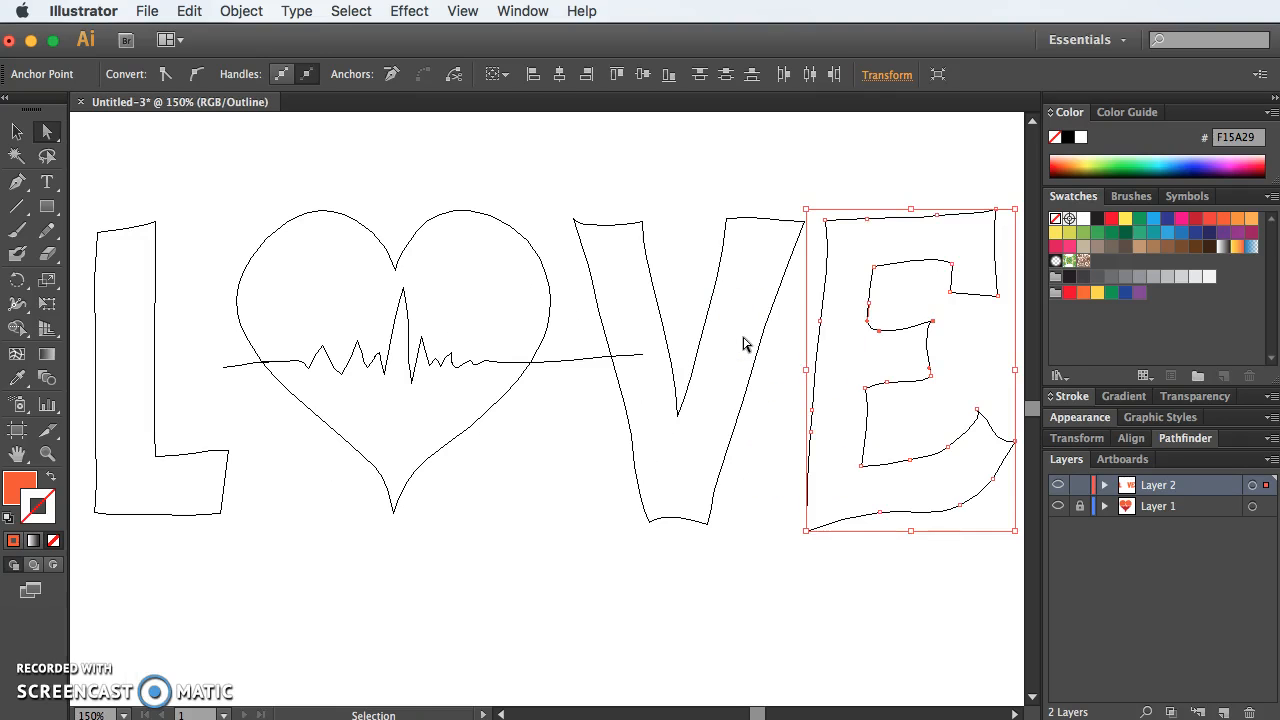
pyautogui.click(897, 340)
pyautogui.moveTo(897, 340); pyautogui.dragTo(706, 372)
pyautogui.click(709, 347)
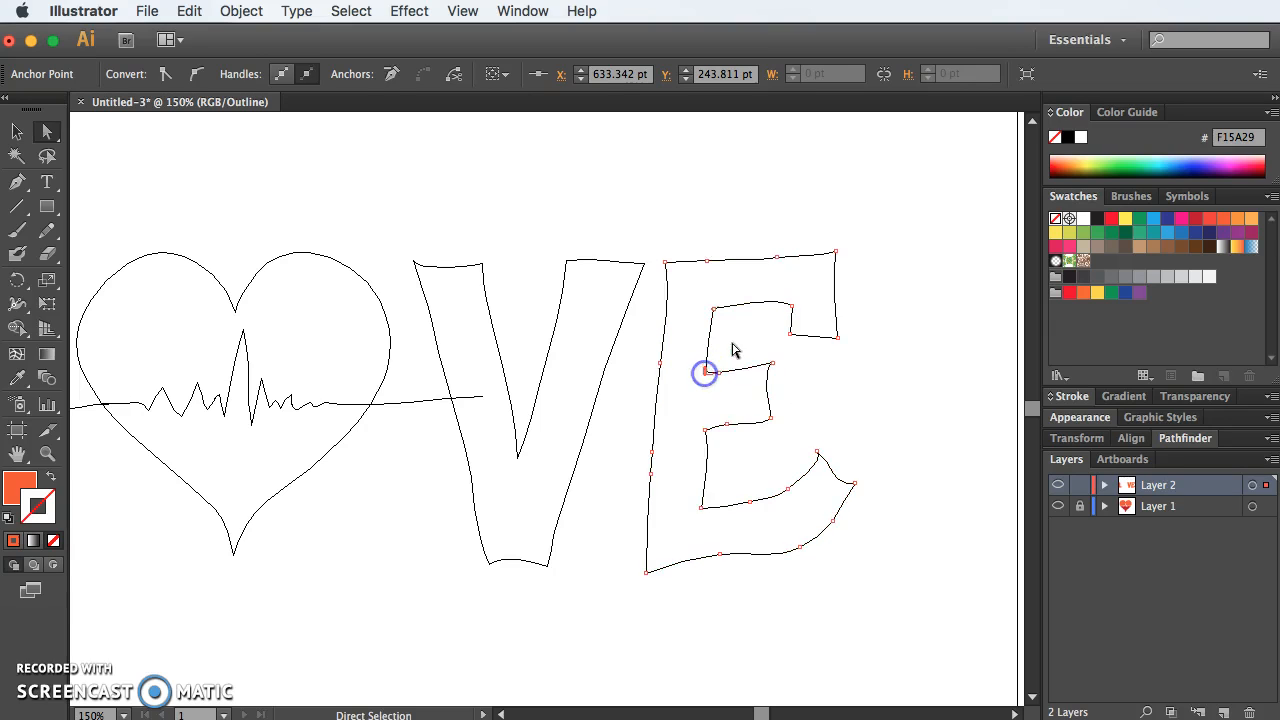
pyautogui.click(726, 349)
pyautogui.moveTo(708, 453); pyautogui.dragTo(705, 423)
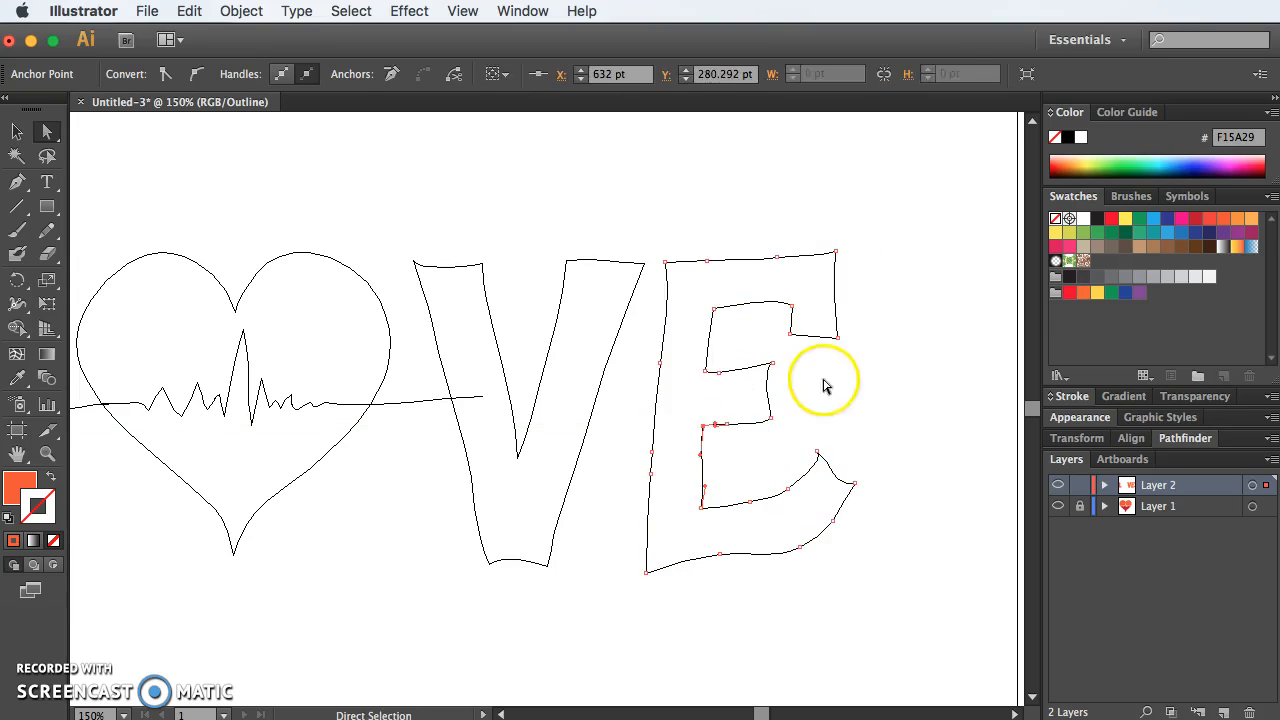
# Step: Straighten the end of the E's lower arm by adjusting the handles of its tip anchor points
pyautogui.click(877, 420)
pyautogui.click(808, 470)
pyautogui.click(829, 461)
pyautogui.moveTo(811, 480); pyautogui.dragTo(850, 472)
pyautogui.click(855, 484)
pyautogui.click(880, 422)
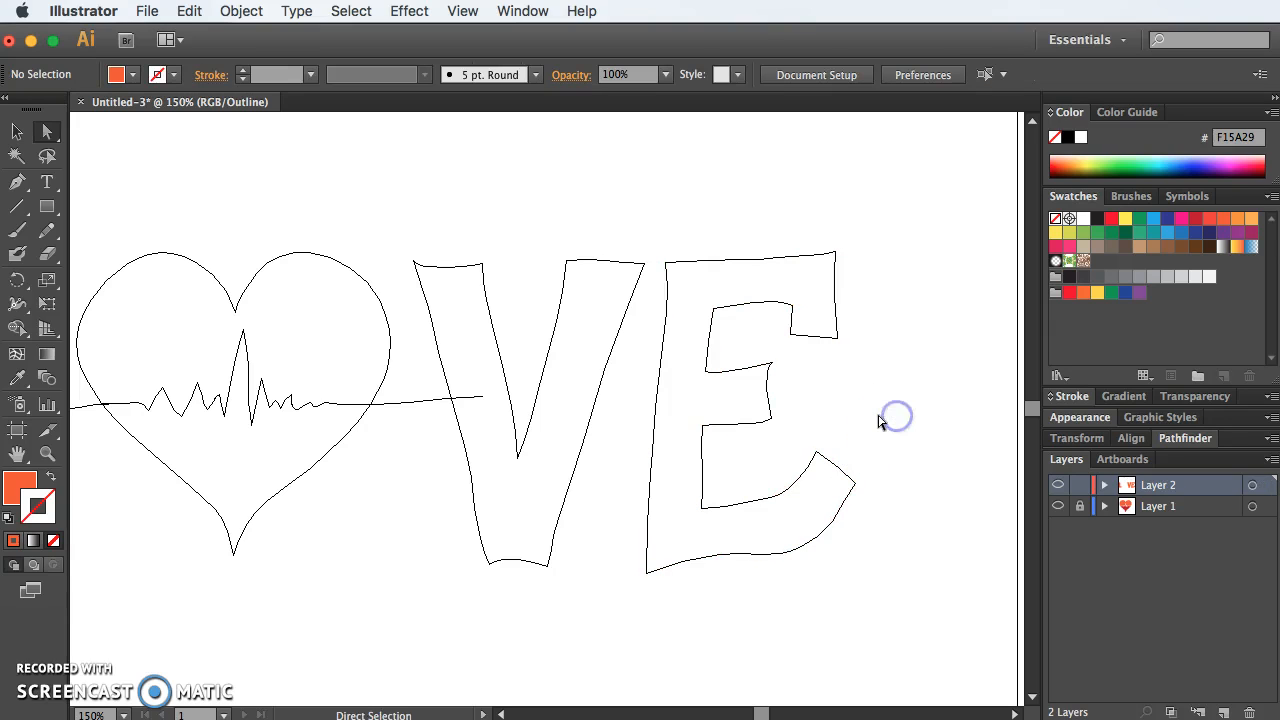
# Step: Straighten the end of the E's middle bar by adjusting the handle at its upper corner anchor
pyautogui.press('super+minus')
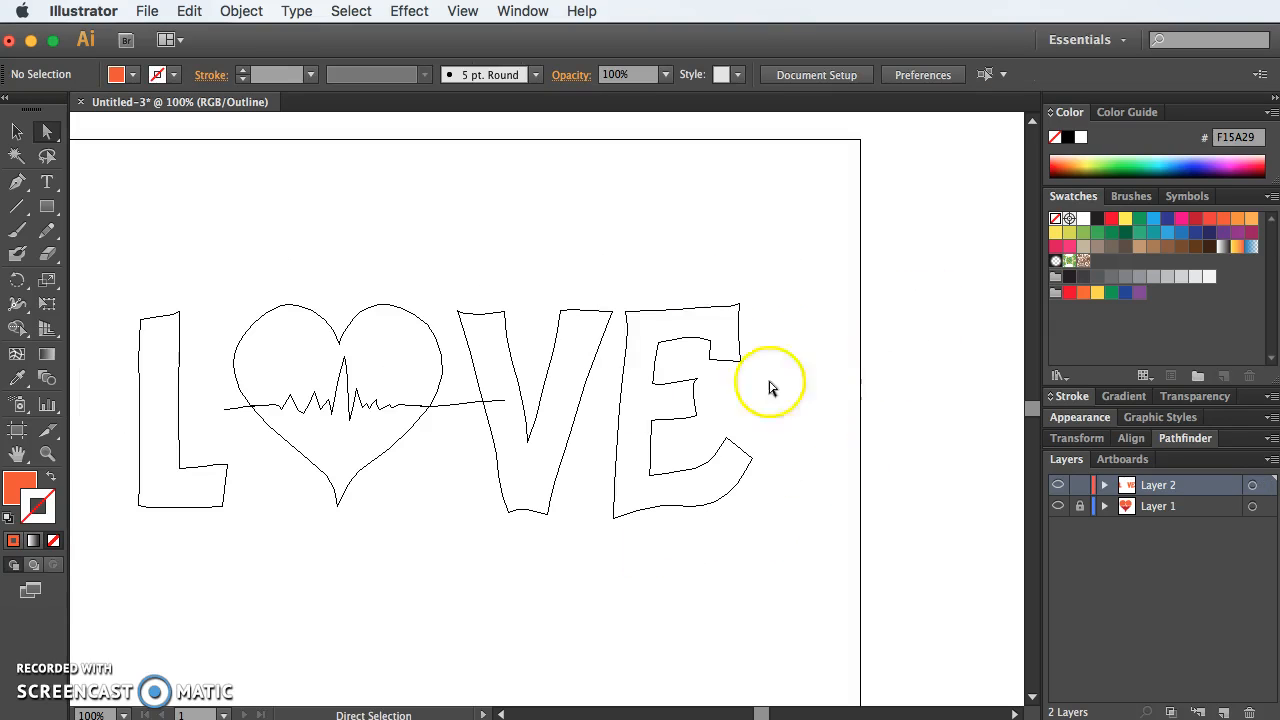
pyautogui.click(700, 381)
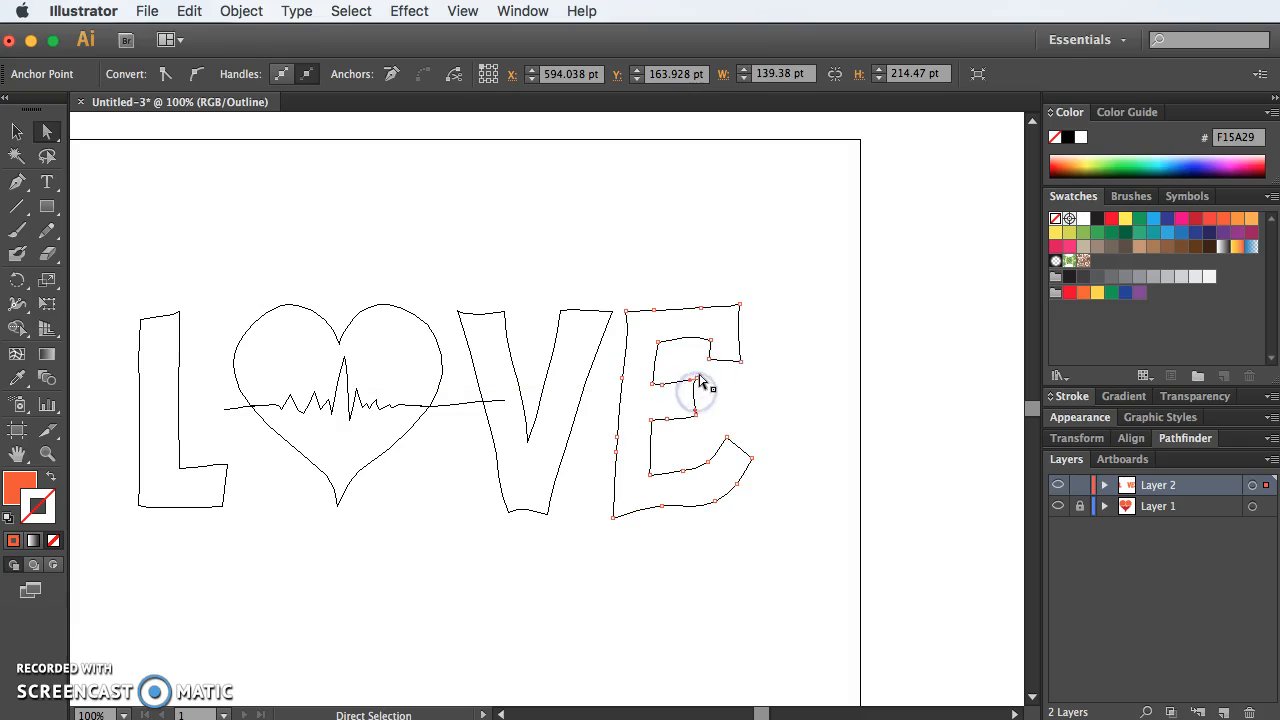
pyautogui.moveTo(697, 381); pyautogui.dragTo(700, 390)
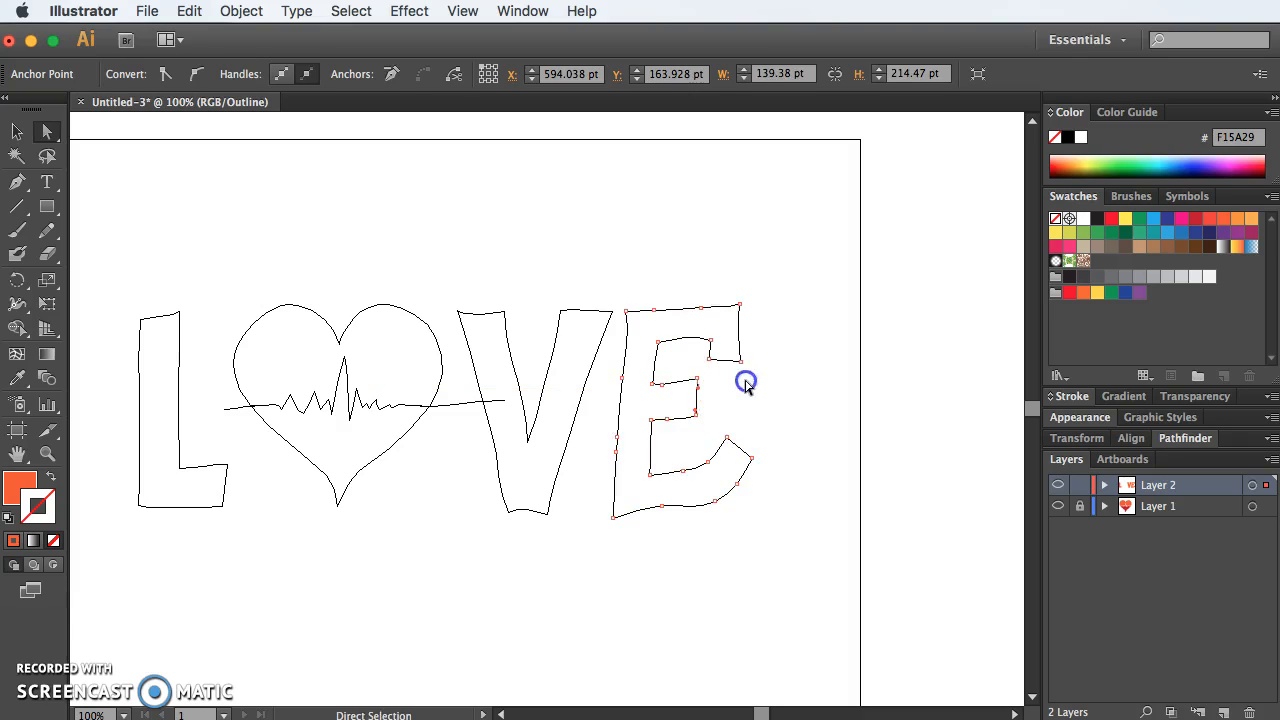
# Step: Deselect the E and switch the artwork from outline back to full-colour preview at 100% zoom
pyautogui.click(772, 275)
pyautogui.press('super+y')
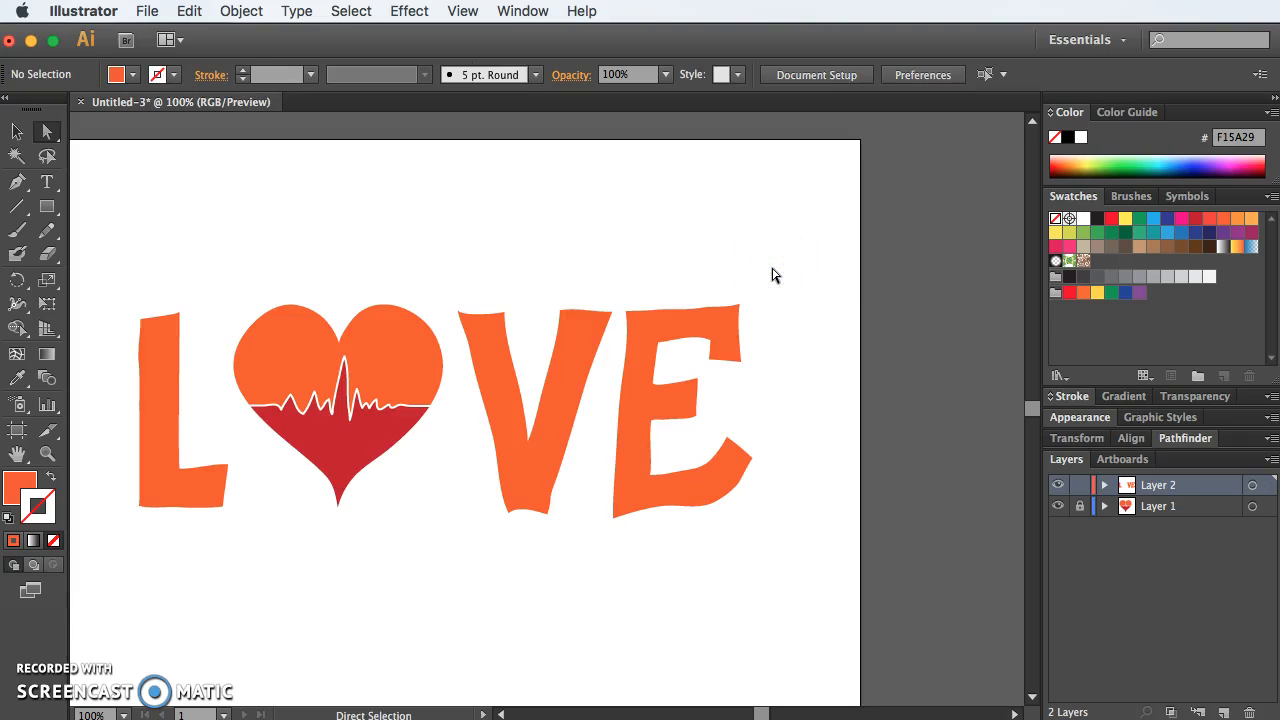
pyautogui.press('super+minus')
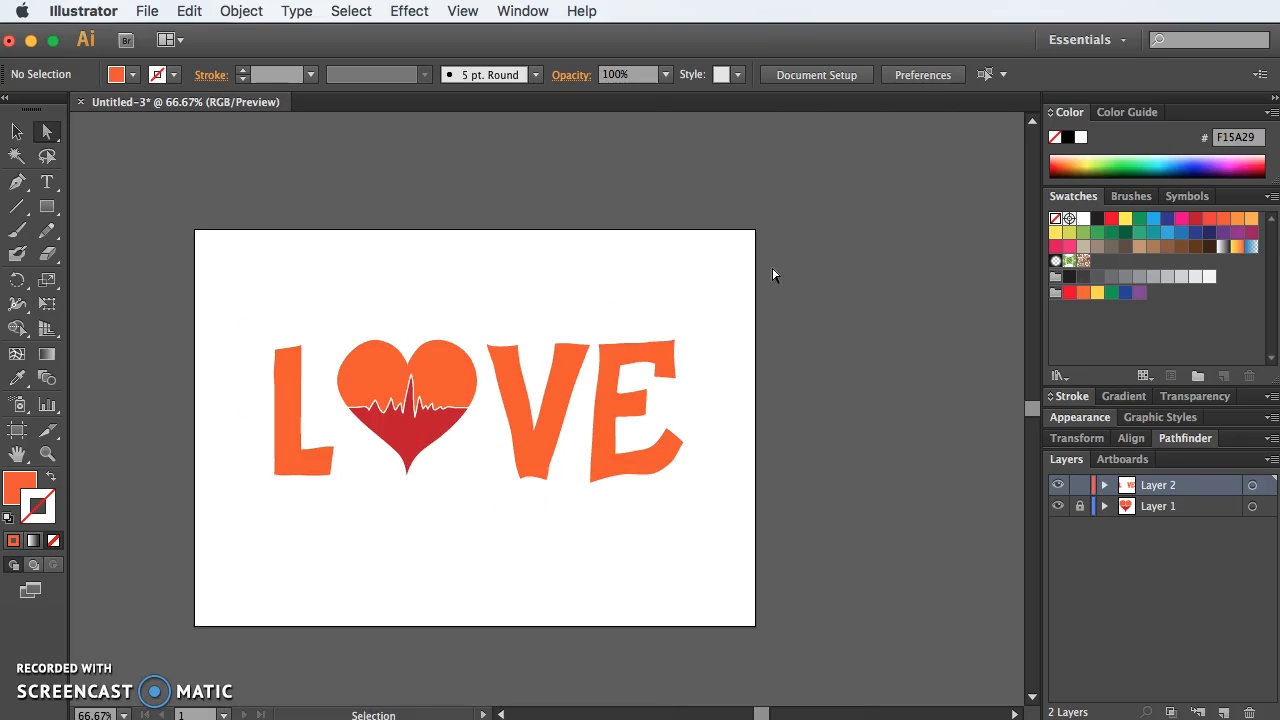
pyautogui.press('super+equal')
pyautogui.press('super+1')
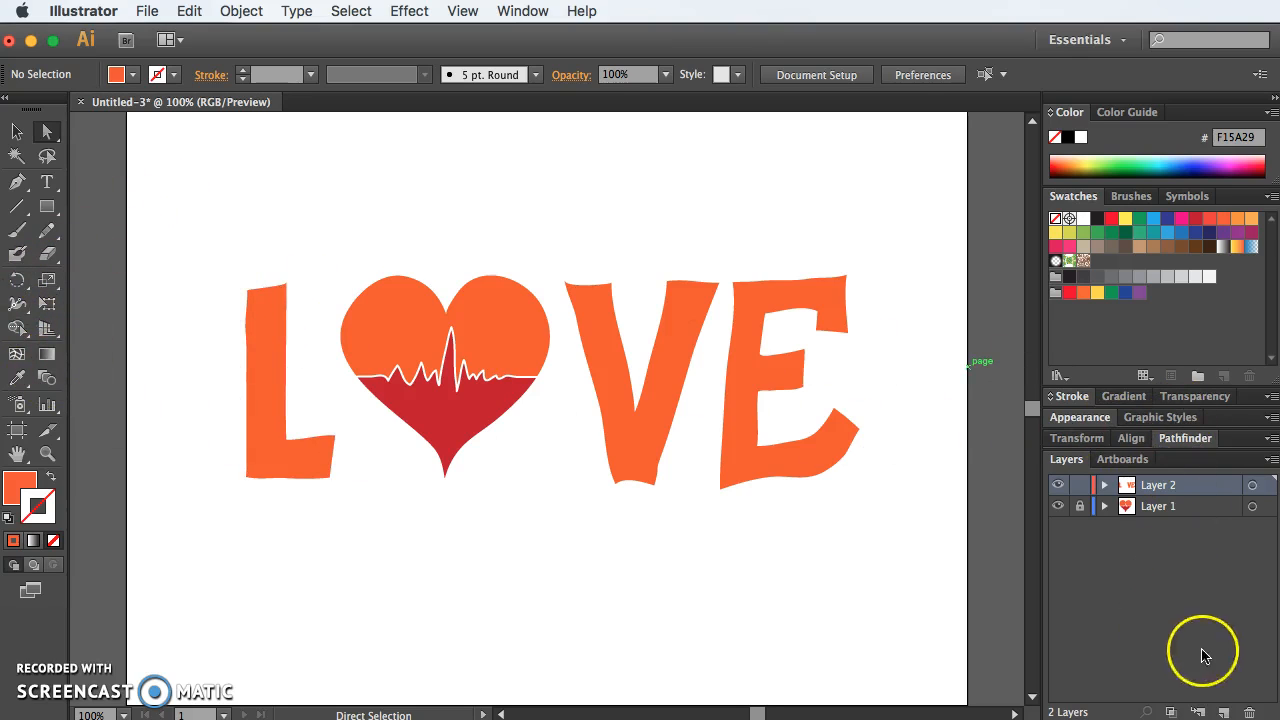
# Step: Add a new layer above the locked letter layer and set the Pencil to an orange stroke with no fill
pyautogui.click(1225, 713)
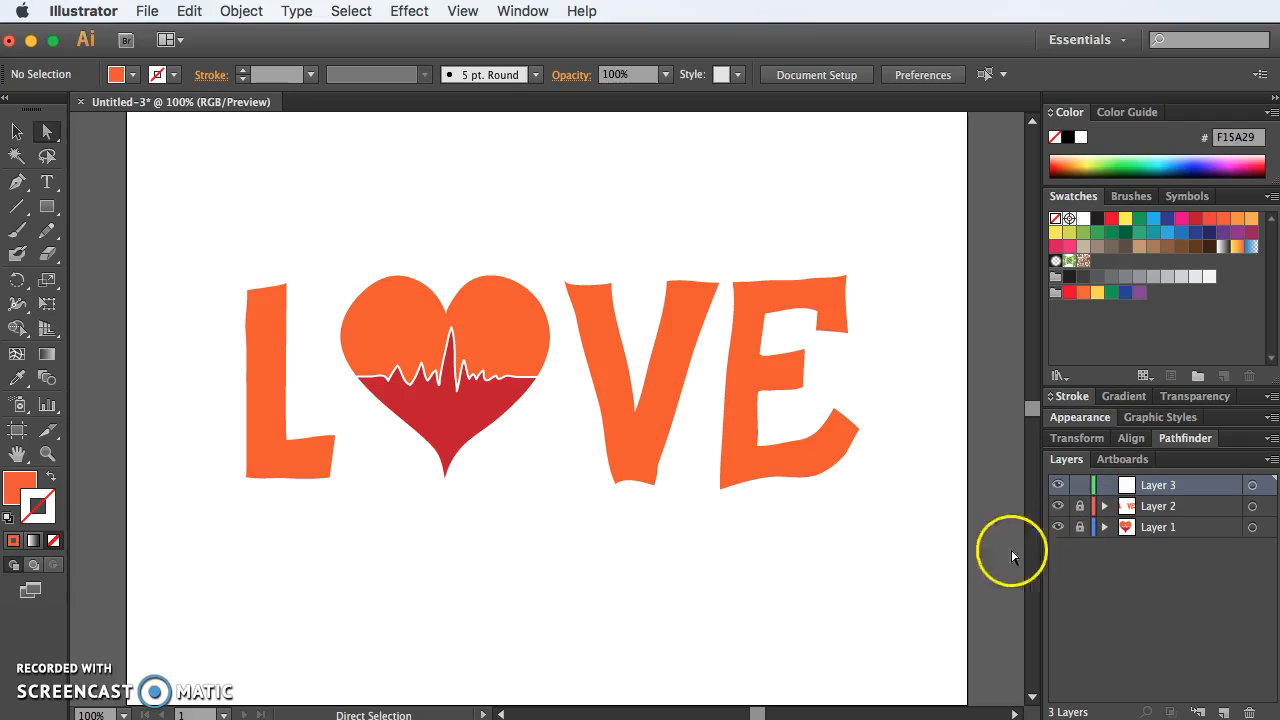
pyautogui.click(46, 230)
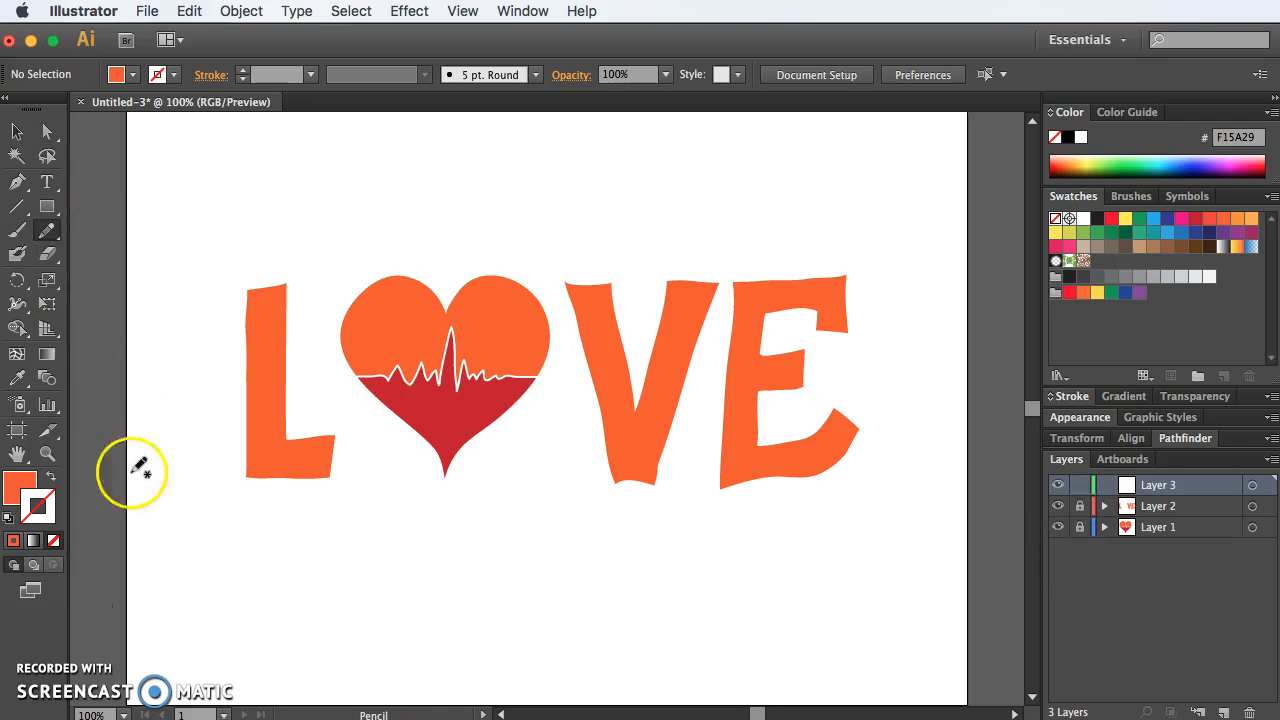
pyautogui.click(50, 477)
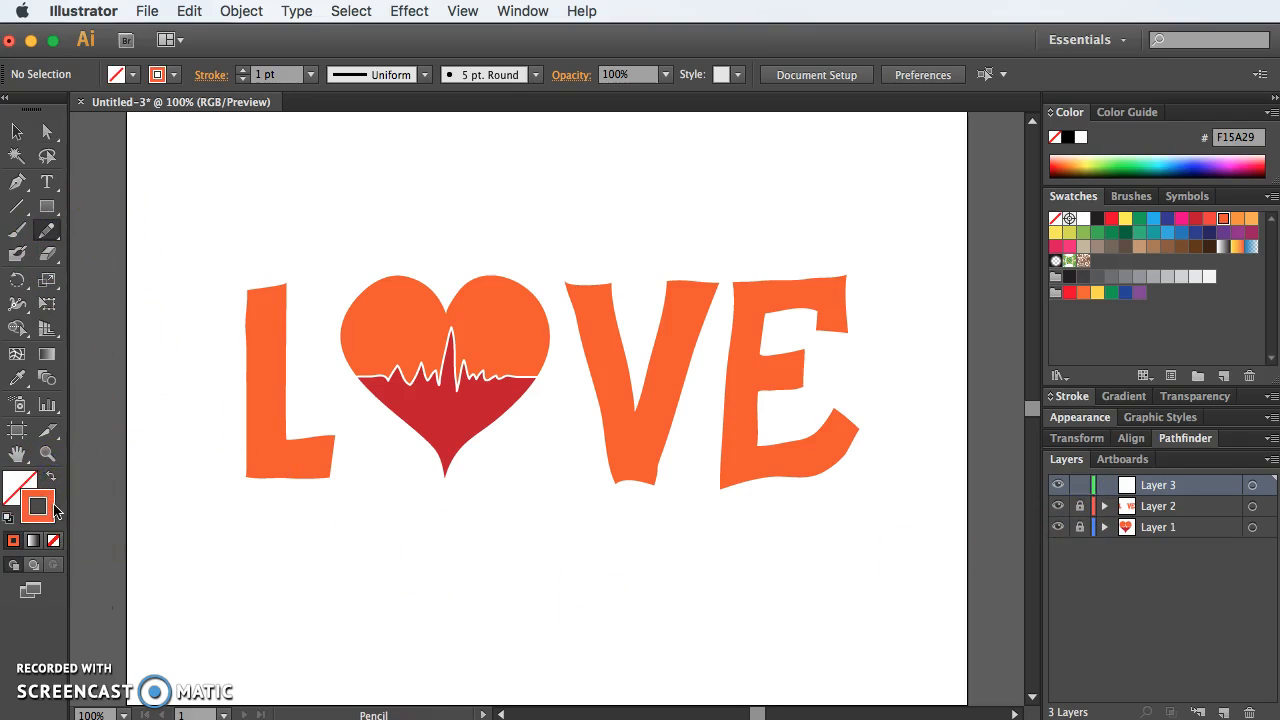
# Step: Turn off Keep selected and Edit selected paths in the Pencil tool's options
pyautogui.doubleClick(46, 230)
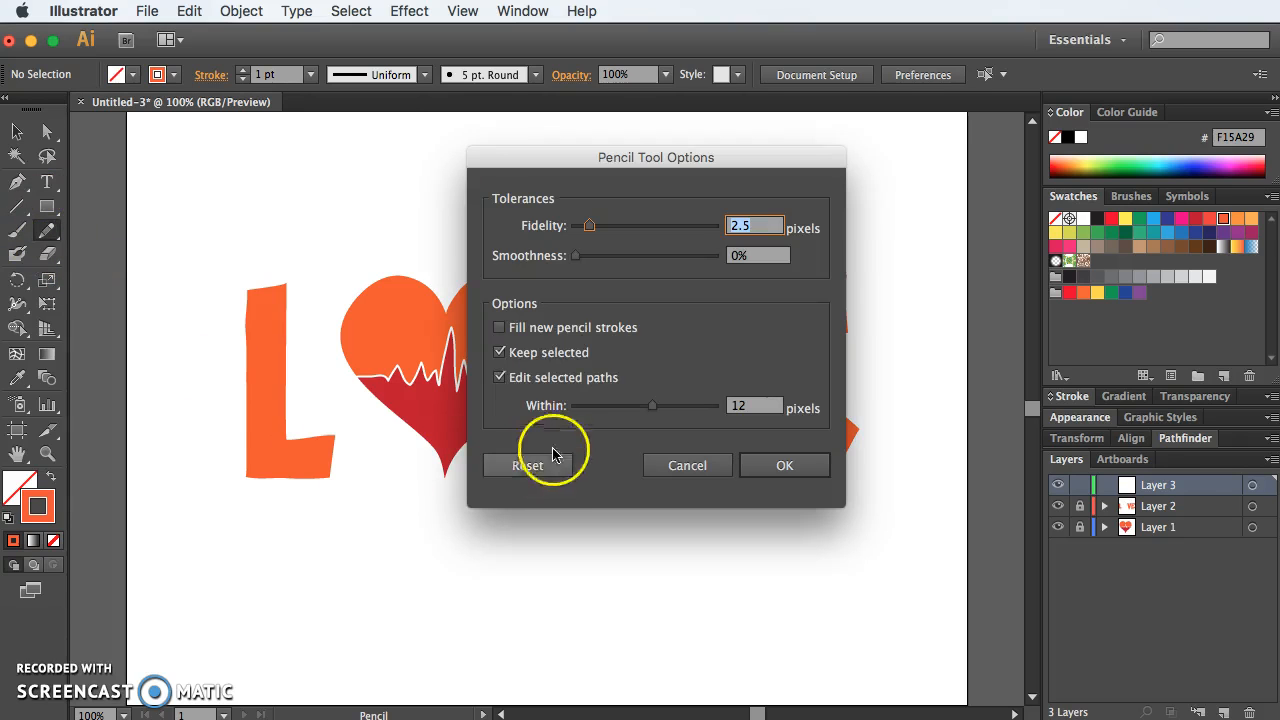
pyautogui.click(525, 377)
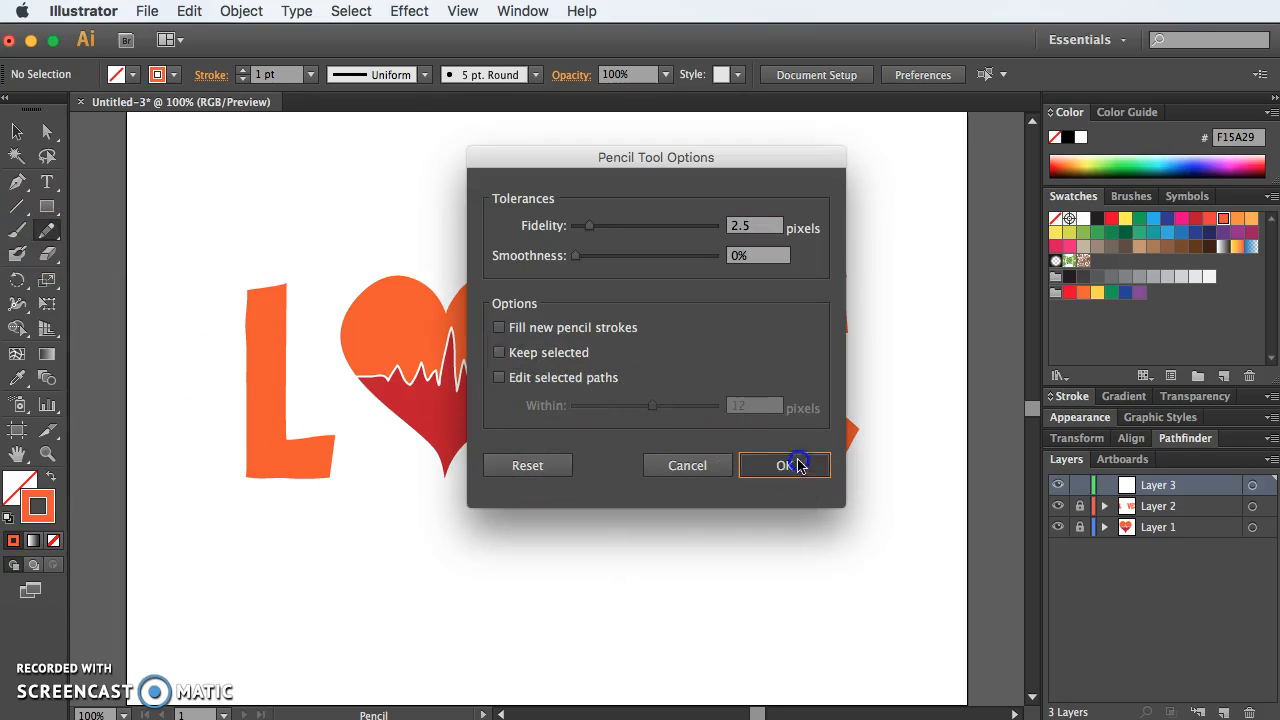
pyautogui.click(792, 465)
# Step: Handwrite the words "IN A" in thin orange pencil strokes beneath the L of LOVE
pyautogui.press('super+equal')
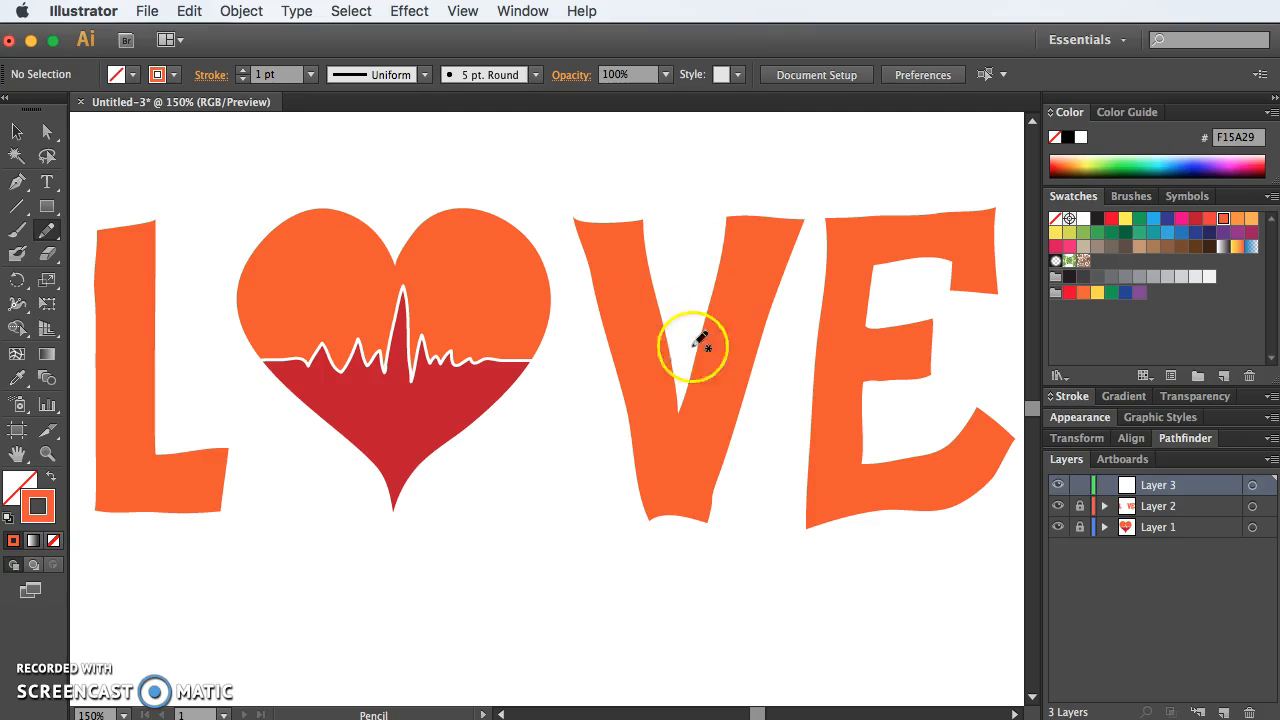
pyautogui.moveTo(565, 573); pyautogui.dragTo(571, 531)
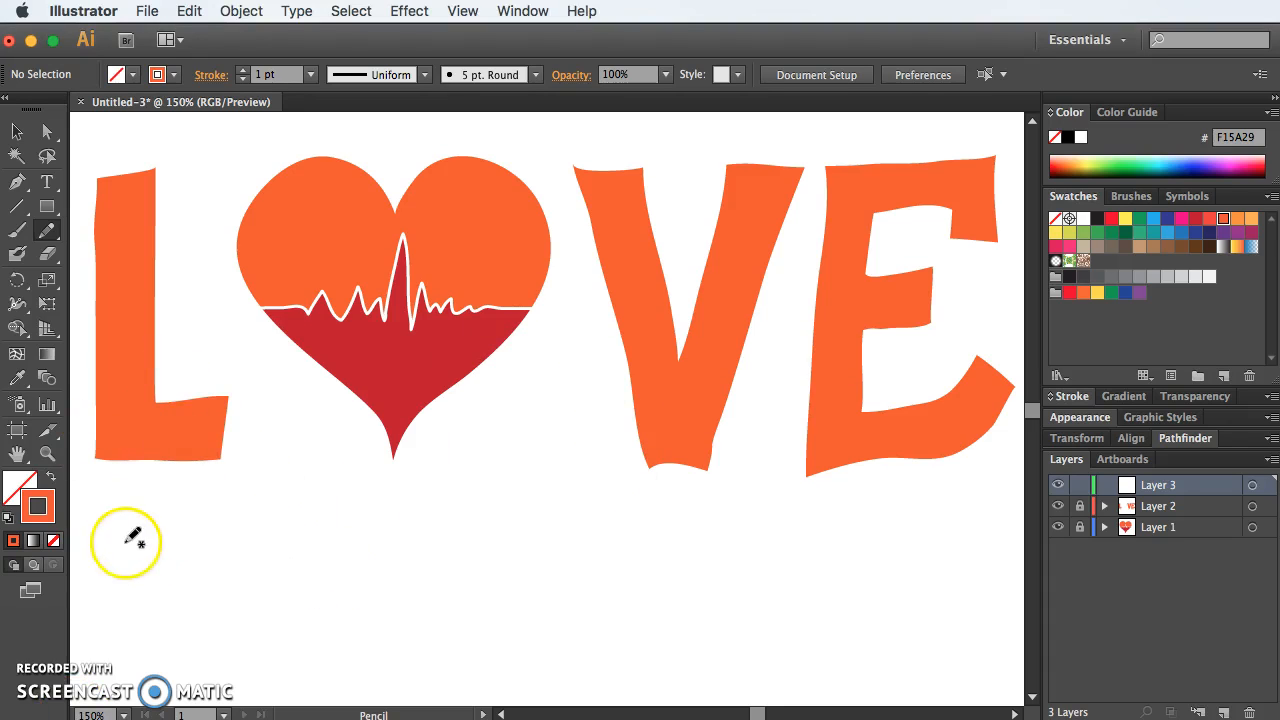
pyautogui.moveTo(113, 519); pyautogui.dragTo(115, 577)
pyautogui.moveTo(192, 513); pyautogui.dragTo(192, 515)
pyautogui.moveTo(245, 578); pyautogui.dragTo(277, 516)
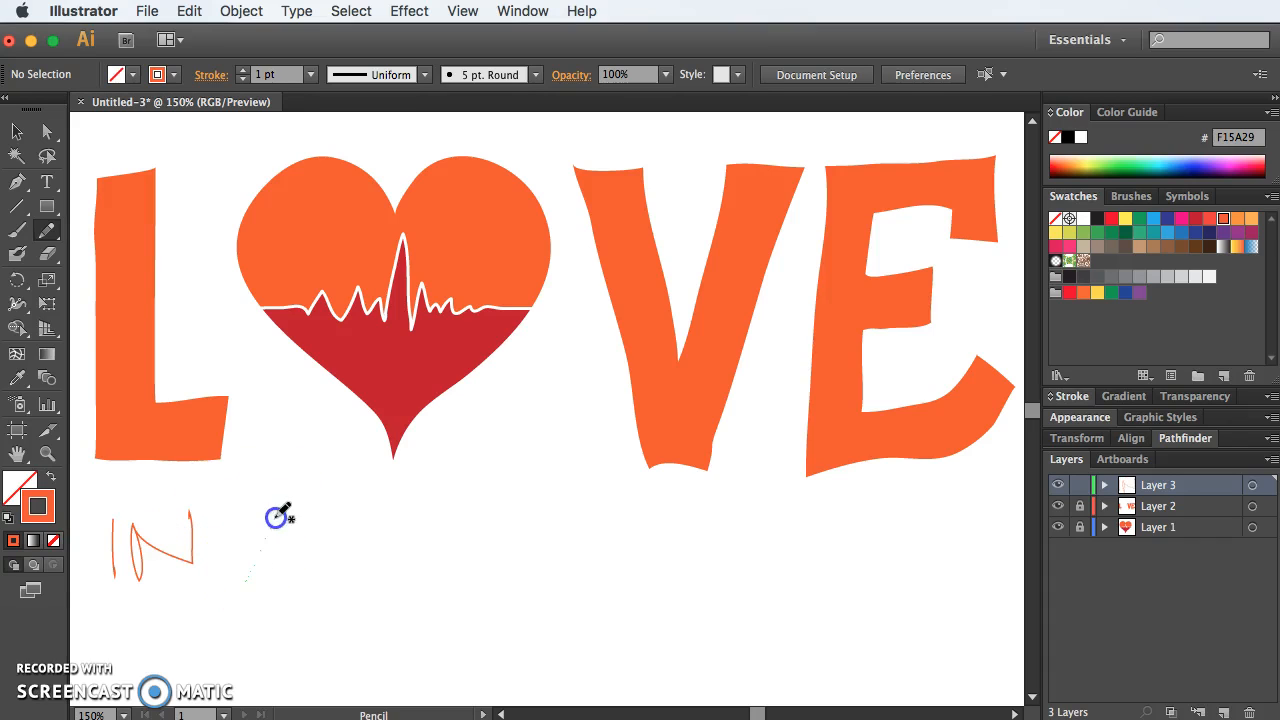
pyautogui.moveTo(234, 558); pyautogui.dragTo(231, 556)
# Step: Handwrite the letters "HEART" with the Pencil to the right of "IN A"
pyautogui.moveTo(407, 500); pyautogui.dragTo(421, 566)
pyautogui.moveTo(357, 537)
pyautogui.mouseDown()
pyautogui.moveTo(443, 537)
pyautogui.moveTo(434, 509)
pyautogui.moveTo(494, 503)
pyautogui.mouseUp()
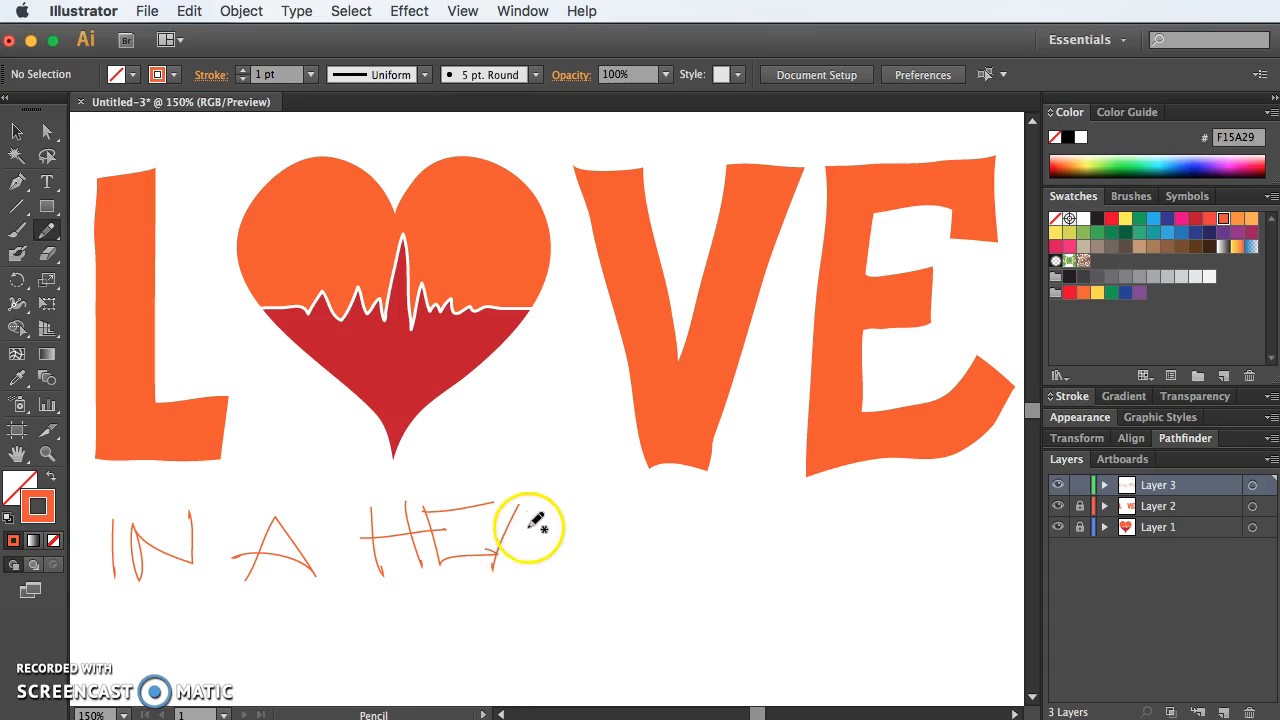
pyautogui.moveTo(508, 506); pyautogui.dragTo(509, 505)
pyautogui.moveTo(517, 549)
pyautogui.mouseDown()
pyautogui.moveTo(557, 562)
pyautogui.moveTo(553, 509)
pyautogui.moveTo(545, 534)
pyautogui.moveTo(626, 558)
pyautogui.mouseUp()
pyautogui.moveTo(590, 502); pyautogui.dragTo(671, 495)
pyautogui.moveTo(637, 549); pyautogui.dragTo(637, 572)
# Step: Handwrite the letters "BEAT" directly after "HEART" to complete the phrase beneath LOVE
pyautogui.moveTo(693, 497)
pyautogui.mouseDown()
pyautogui.moveTo(687, 535)
pyautogui.moveTo(682, 506)
pyautogui.moveTo(744, 490)
pyautogui.mouseUp()
pyautogui.moveTo(674, 548)
pyautogui.mouseDown()
pyautogui.moveTo(835, 539)
pyautogui.moveTo(795, 504)
pyautogui.moveTo(753, 497)
pyautogui.moveTo(812, 491)
pyautogui.mouseUp()
pyautogui.moveTo(898, 541)
pyautogui.mouseDown()
pyautogui.moveTo(850, 511)
pyautogui.moveTo(895, 540)
pyautogui.mouseUp()
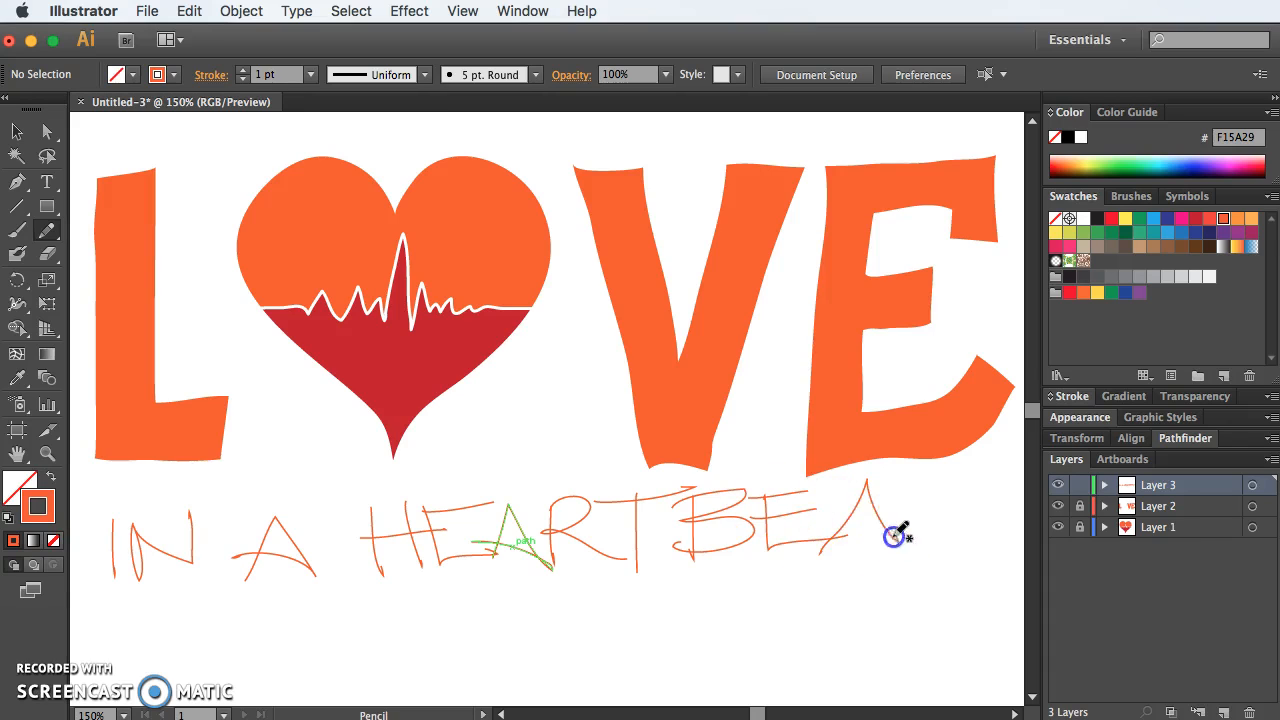
pyautogui.moveTo(882, 481); pyautogui.dragTo(951, 479)
pyautogui.moveTo(924, 545); pyautogui.dragTo(925, 550)
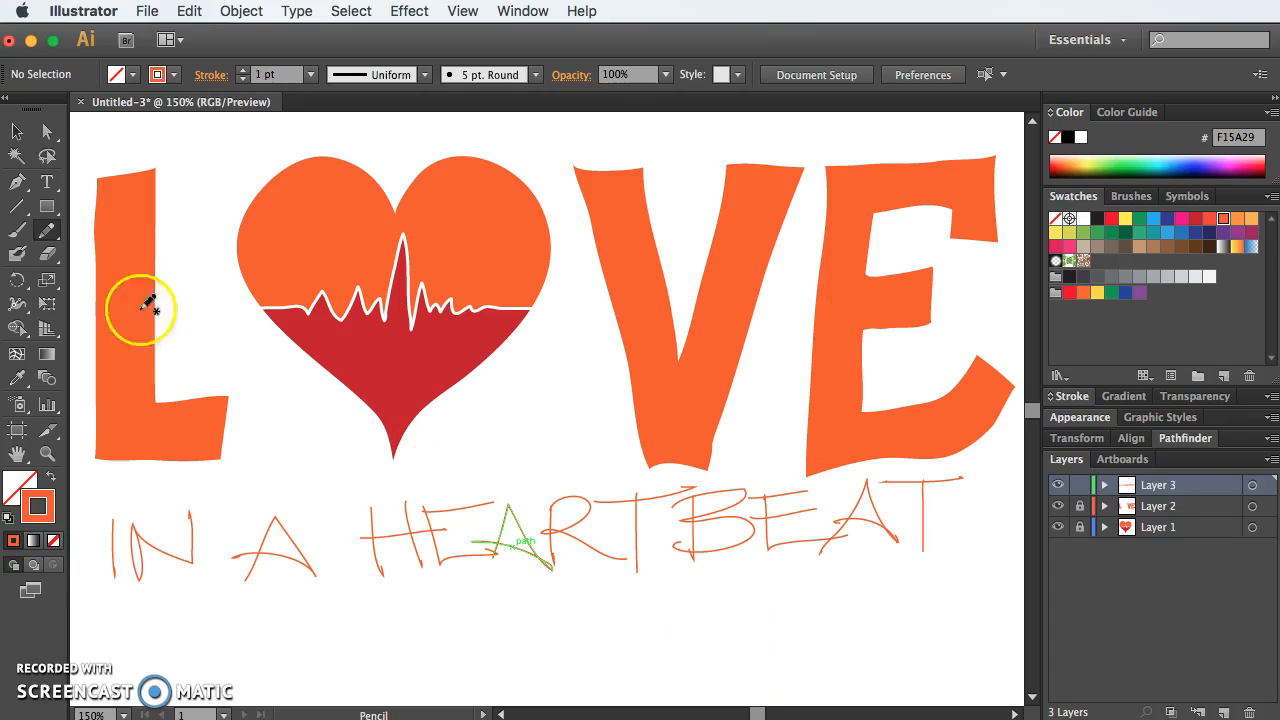
# Step: Select all the handwritten strokes of "IN A HEARTBEAT" and rotate them slightly clockwise to level the phrase
pyautogui.moveTo(976, 642); pyautogui.dragTo(340, 543)
pyautogui.press('cmd+z')
pyautogui.click(12, 132)
pyautogui.moveTo(983, 563); pyautogui.dragTo(126, 512)
pyautogui.keyDown('shift'); pyautogui.click(111, 528); pyautogui.keyUp('shift')
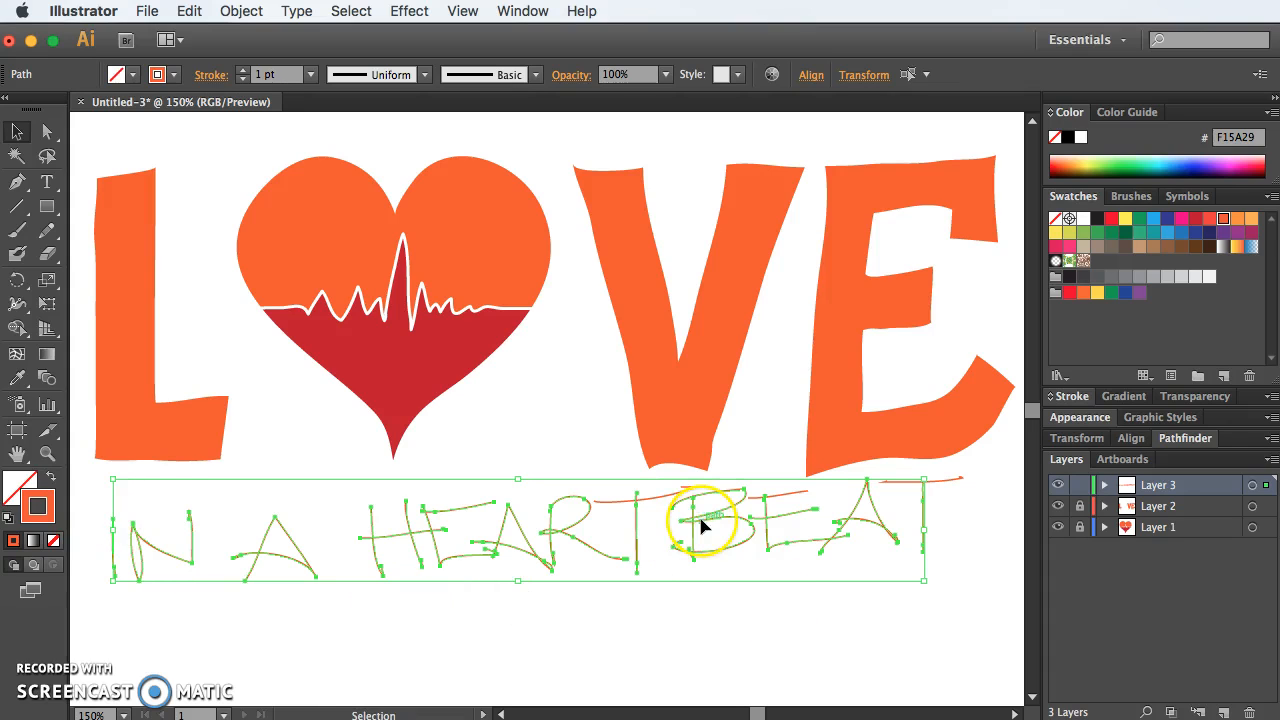
pyautogui.keyDown('shift'); pyautogui.click(787, 500); pyautogui.keyUp('shift')
pyautogui.keyDown('shift'); pyautogui.click(955, 483); pyautogui.keyUp('shift')
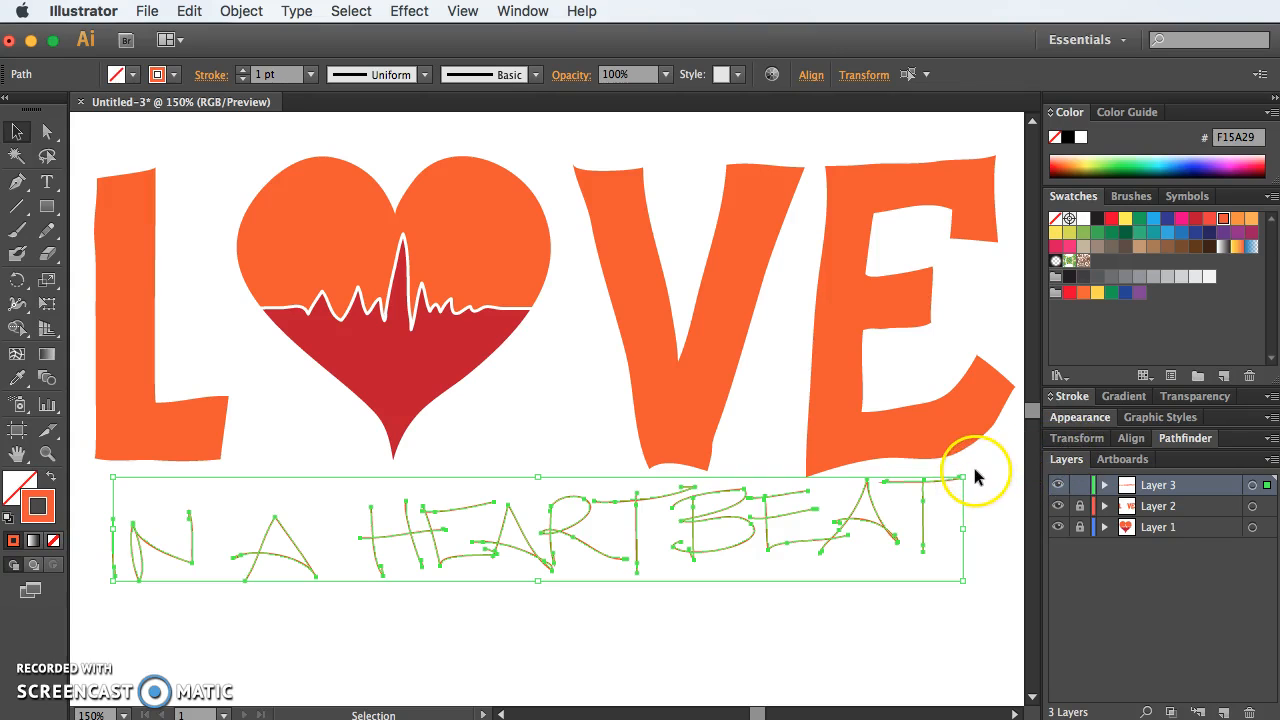
pyautogui.moveTo(973, 477); pyautogui.dragTo(978, 483)
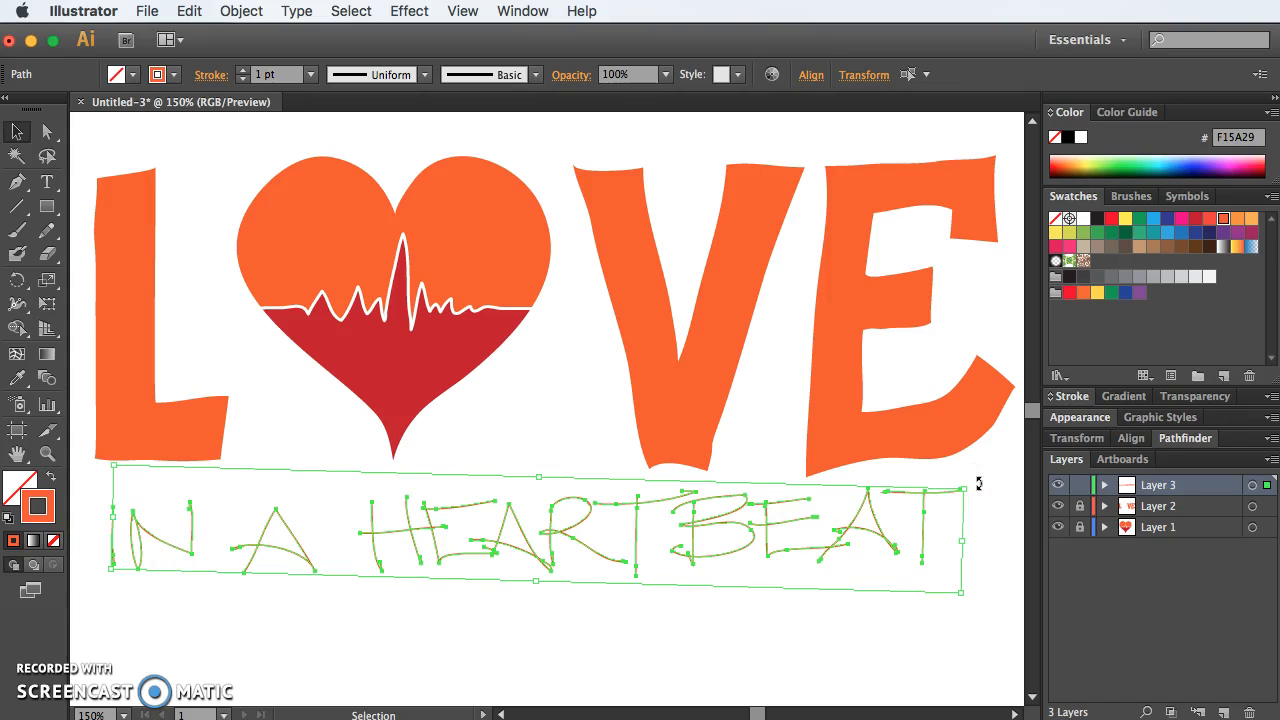
# Step: Give the handwritten lettering a 3 pt stroke with round caps and round corner joins
pyautogui.moveTo(992, 580); pyautogui.dragTo(118, 503)
pyautogui.keyDown('shift'); pyautogui.click(114, 514); pyautogui.keyUp('shift')
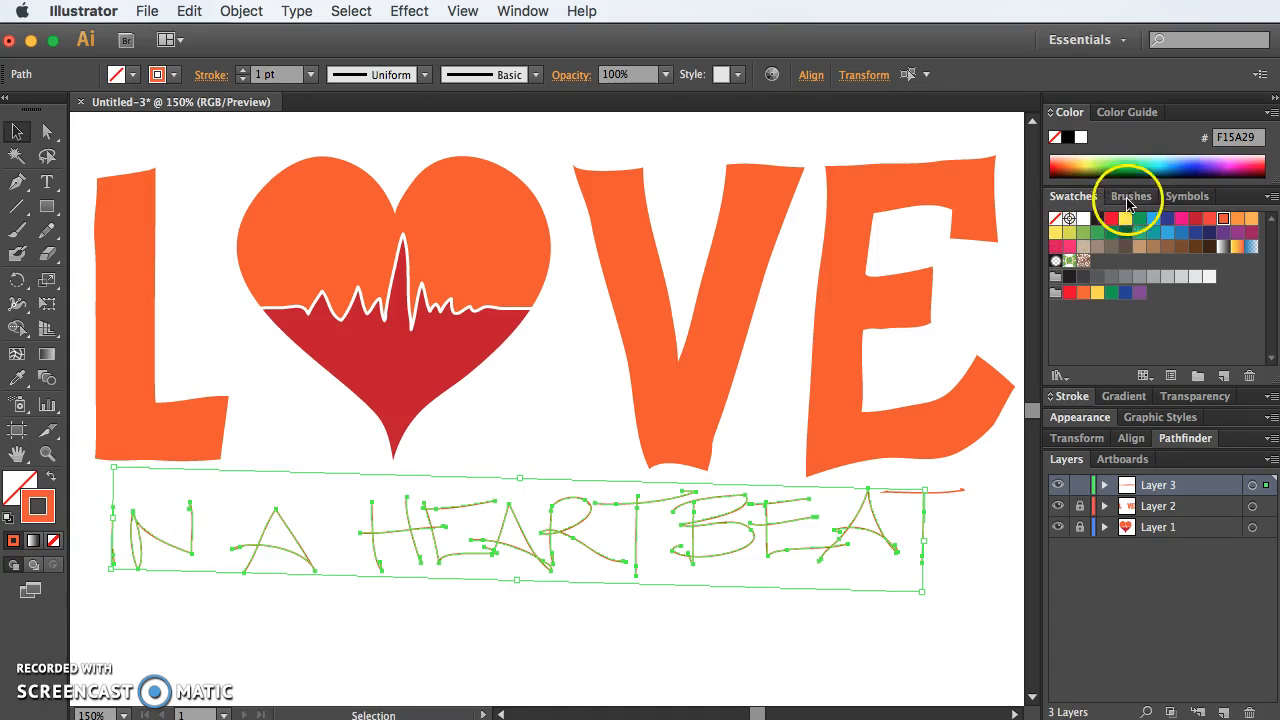
pyautogui.click(1131, 198)
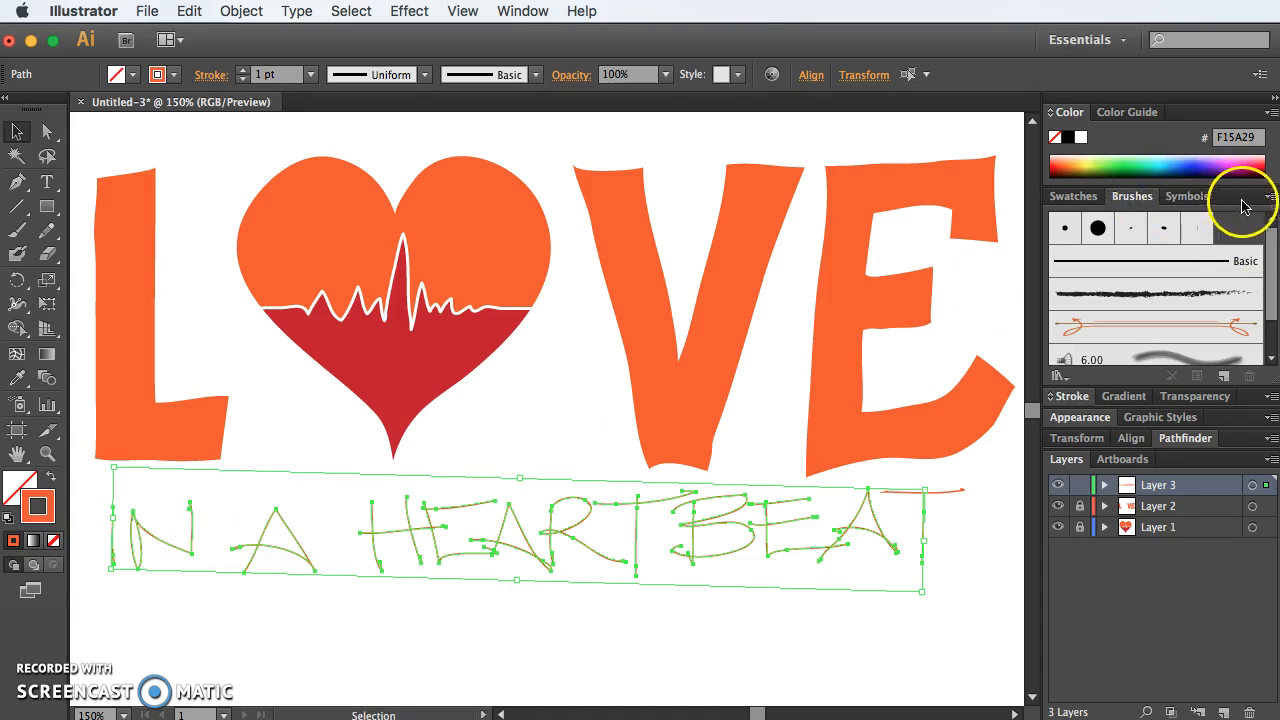
pyautogui.click(1073, 397)
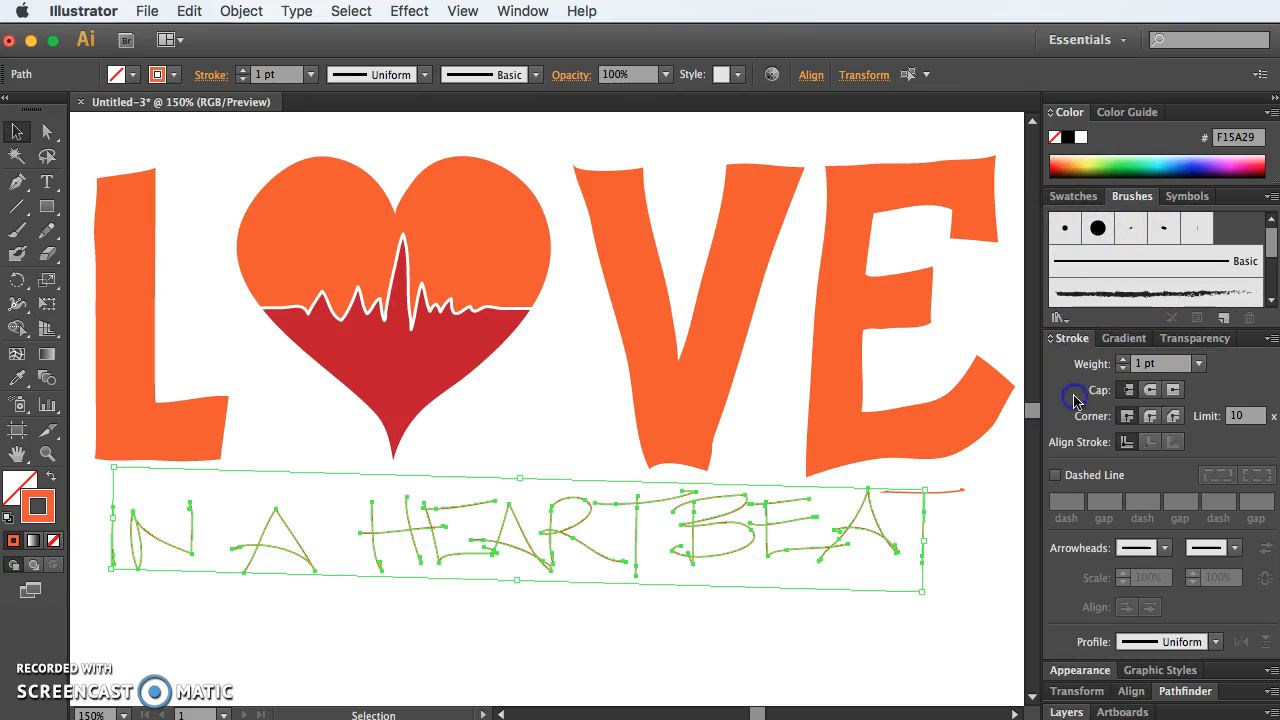
pyautogui.click(1122, 359)
pyautogui.click(1122, 359)
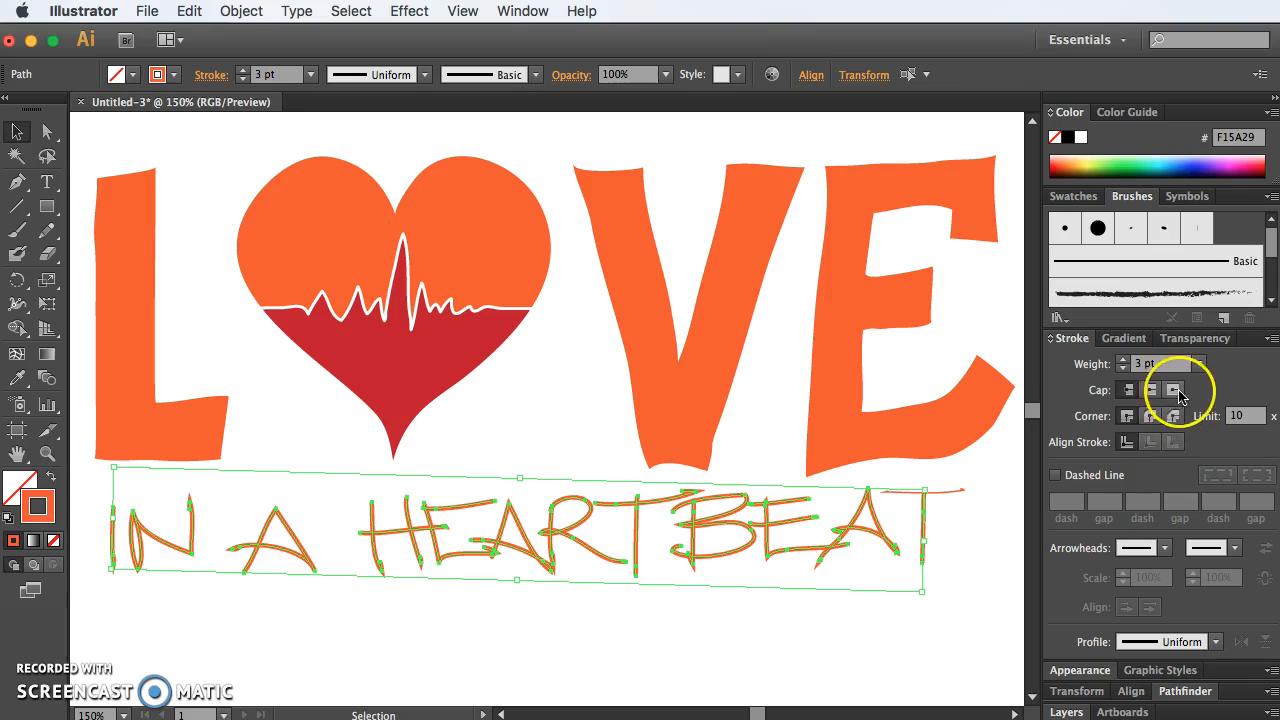
pyautogui.click(1150, 391)
pyautogui.click(1150, 418)
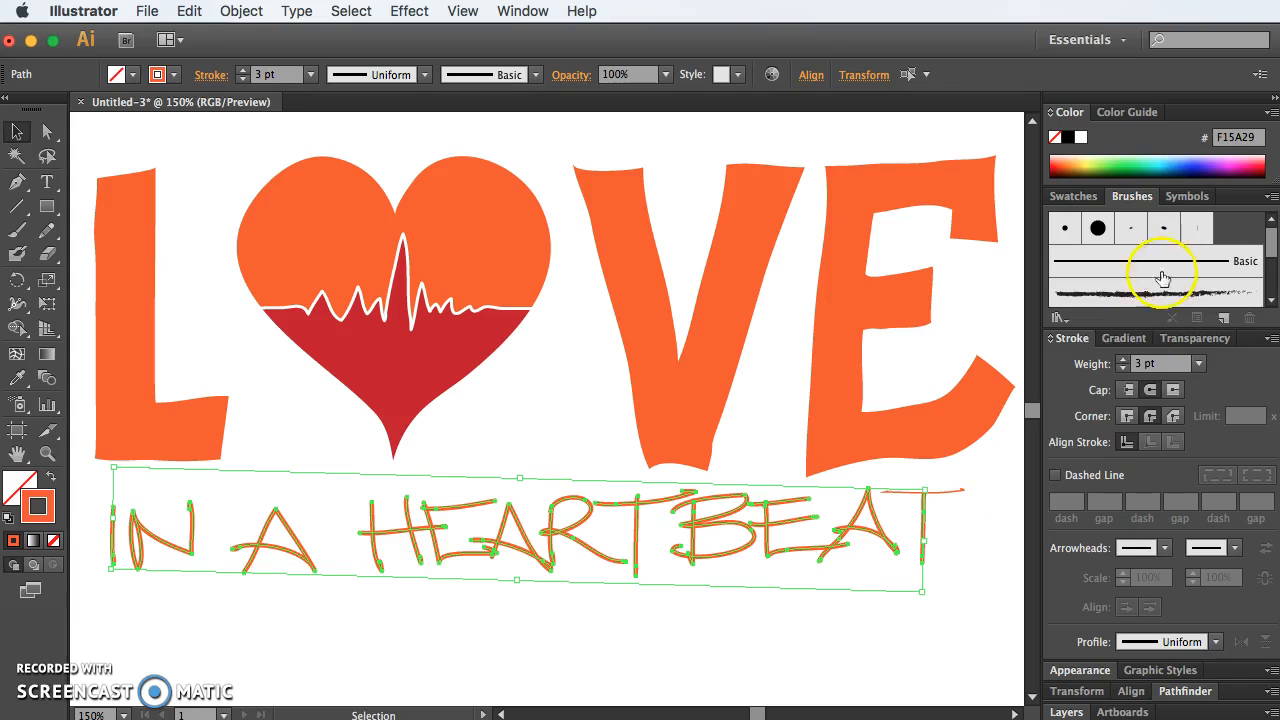
pyautogui.click(14, 380)
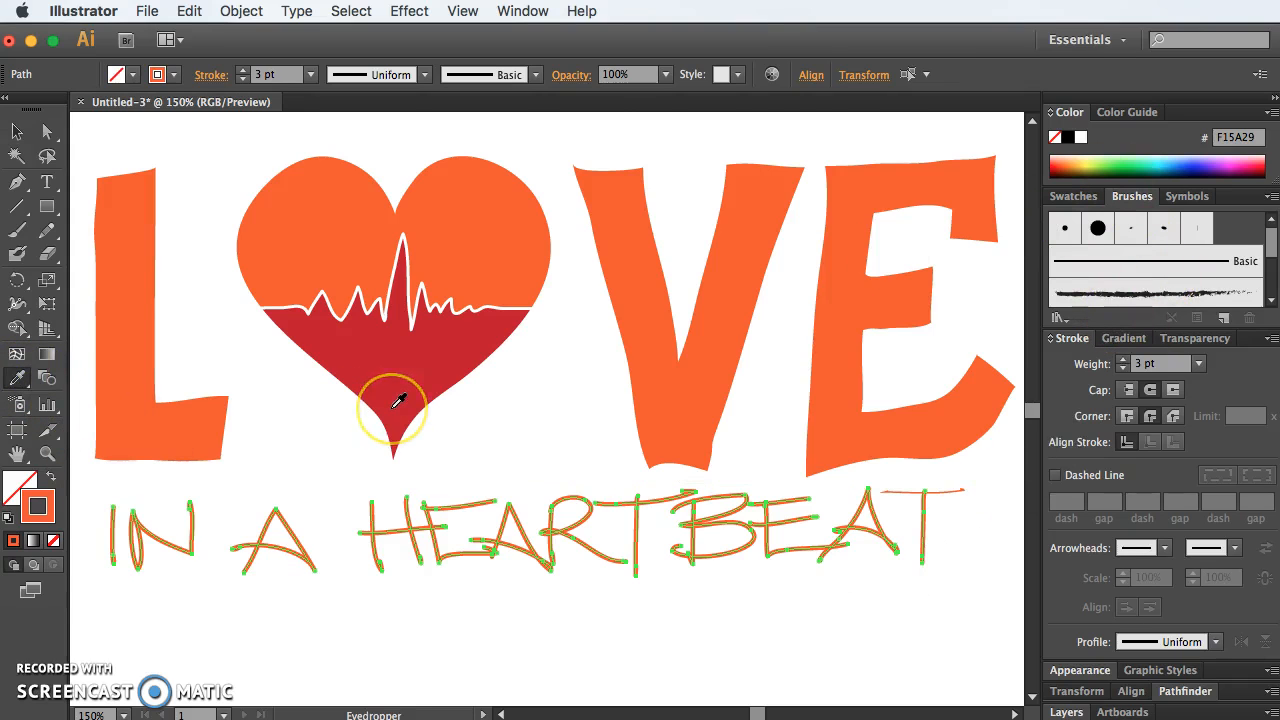
pyautogui.click(46, 131)
pyautogui.click(297, 437)
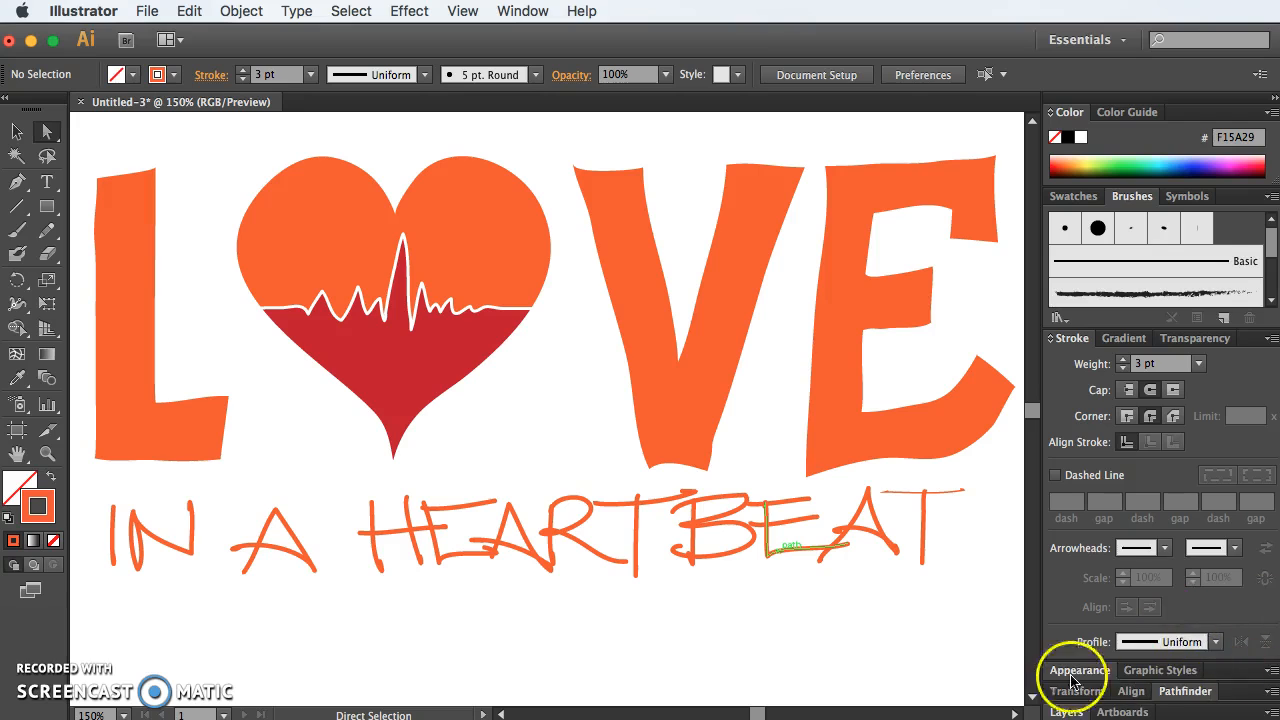
# Step: Unlock the heart and LOVE letter layers and save the dark red fill of the heart's lower half as a swatch
pyautogui.click(1066, 712)
pyautogui.click(1081, 607)
pyautogui.click(494, 389)
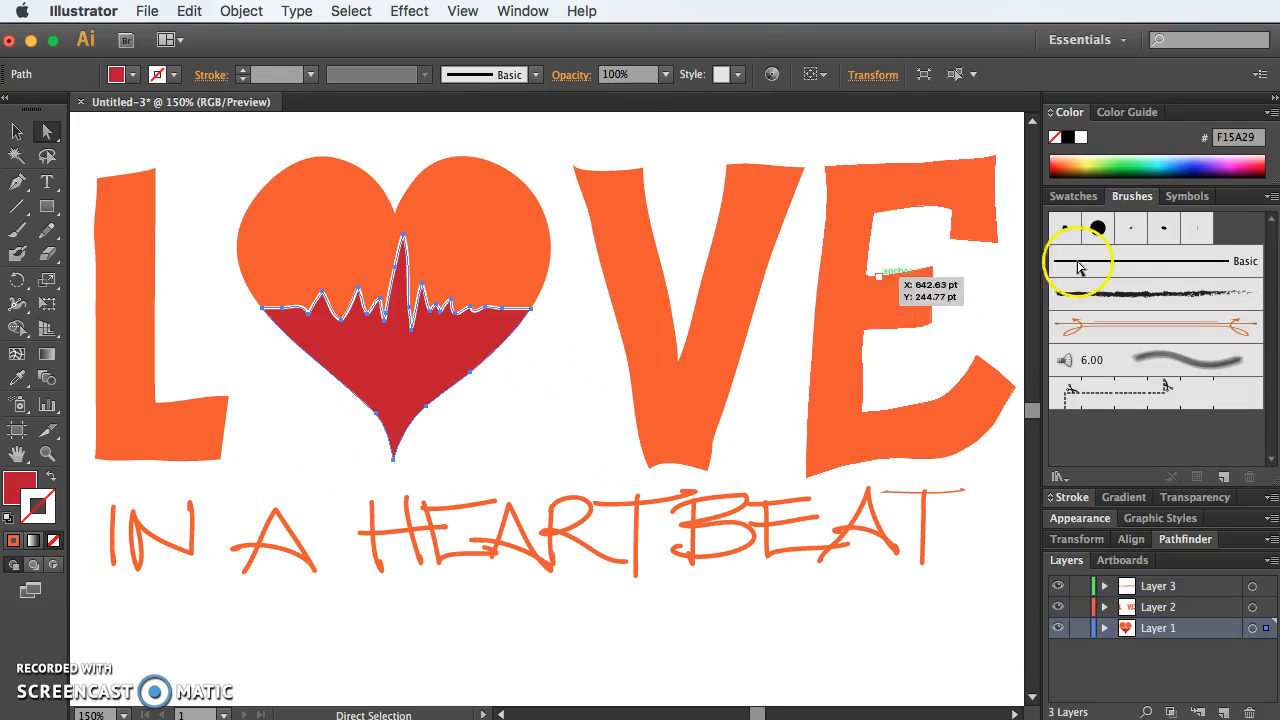
pyautogui.click(1073, 196)
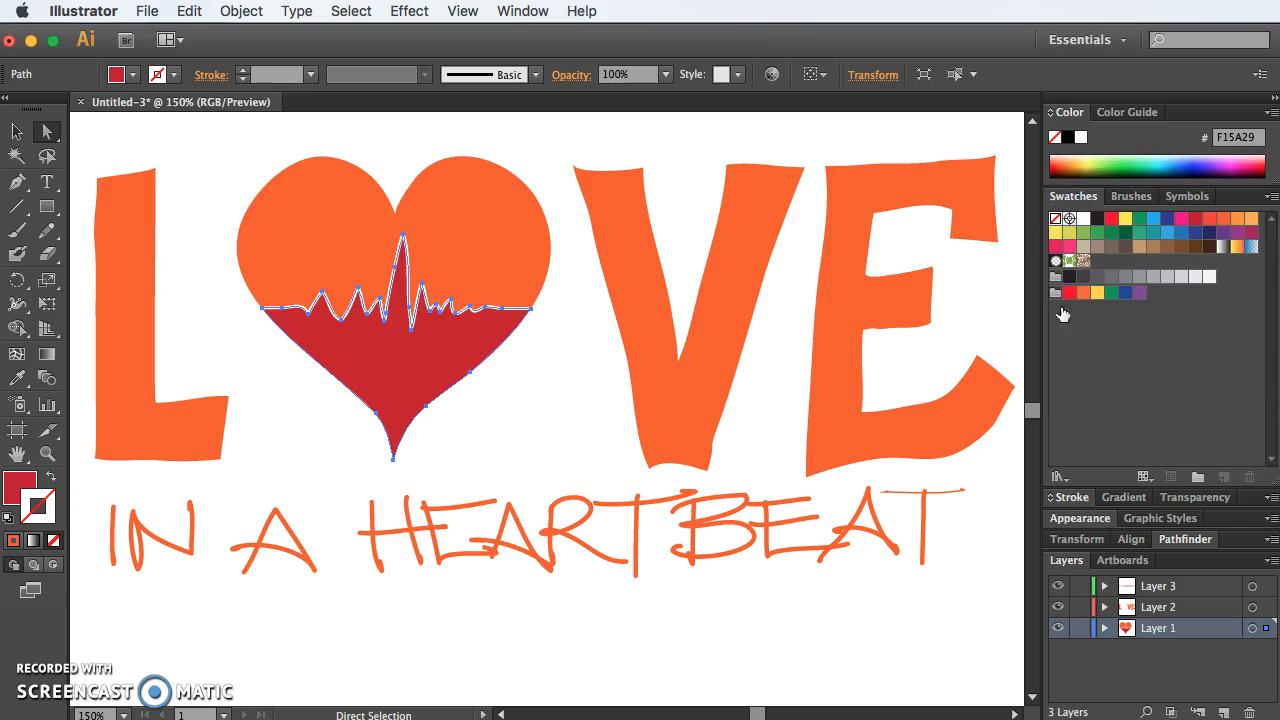
pyautogui.click(12, 488)
pyautogui.moveTo(24, 486); pyautogui.dragTo(1225, 395)
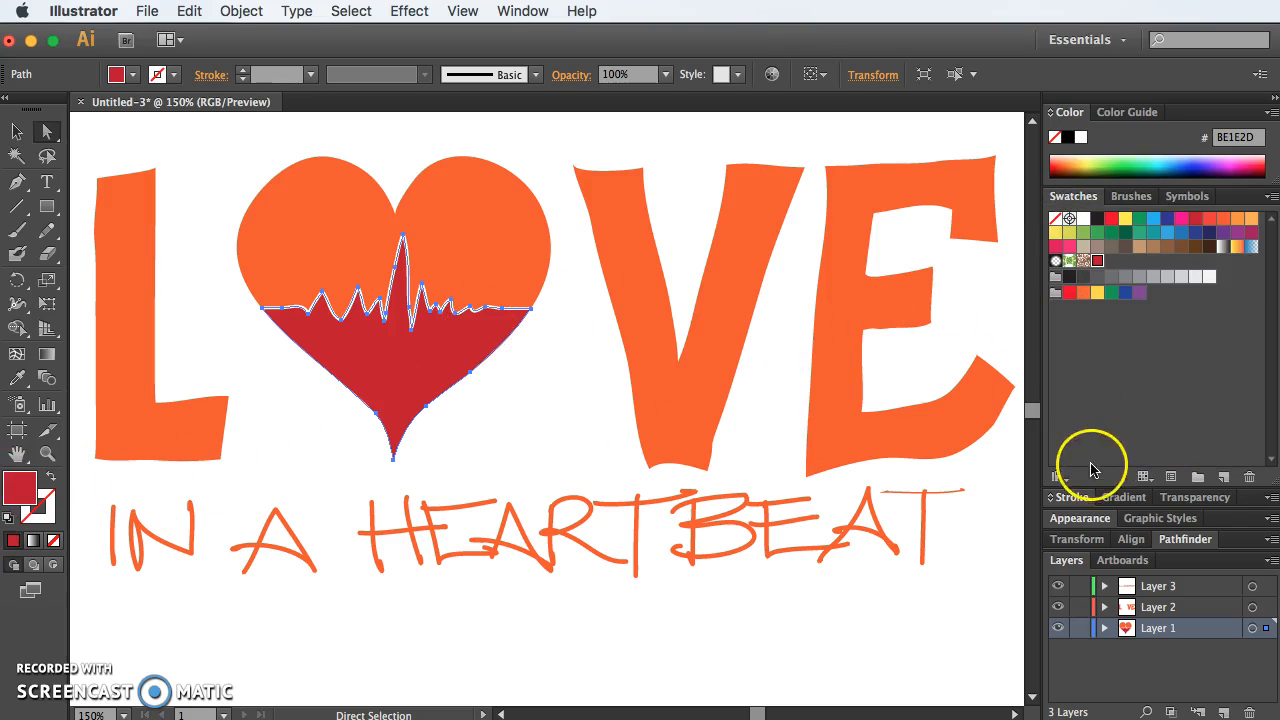
# Step: Recolour the strokes of the word HEARTBEAT, excluding "IN A", with the saved dark red swatch BE1E2D
pyautogui.click(790, 627)
pyautogui.moveTo(982, 590); pyautogui.dragTo(238, 490)
pyautogui.moveTo(755, 712)
pyautogui.mouseDown()
pyautogui.moveTo(766, 712)
pyautogui.moveTo(752, 708)
pyautogui.mouseUp()
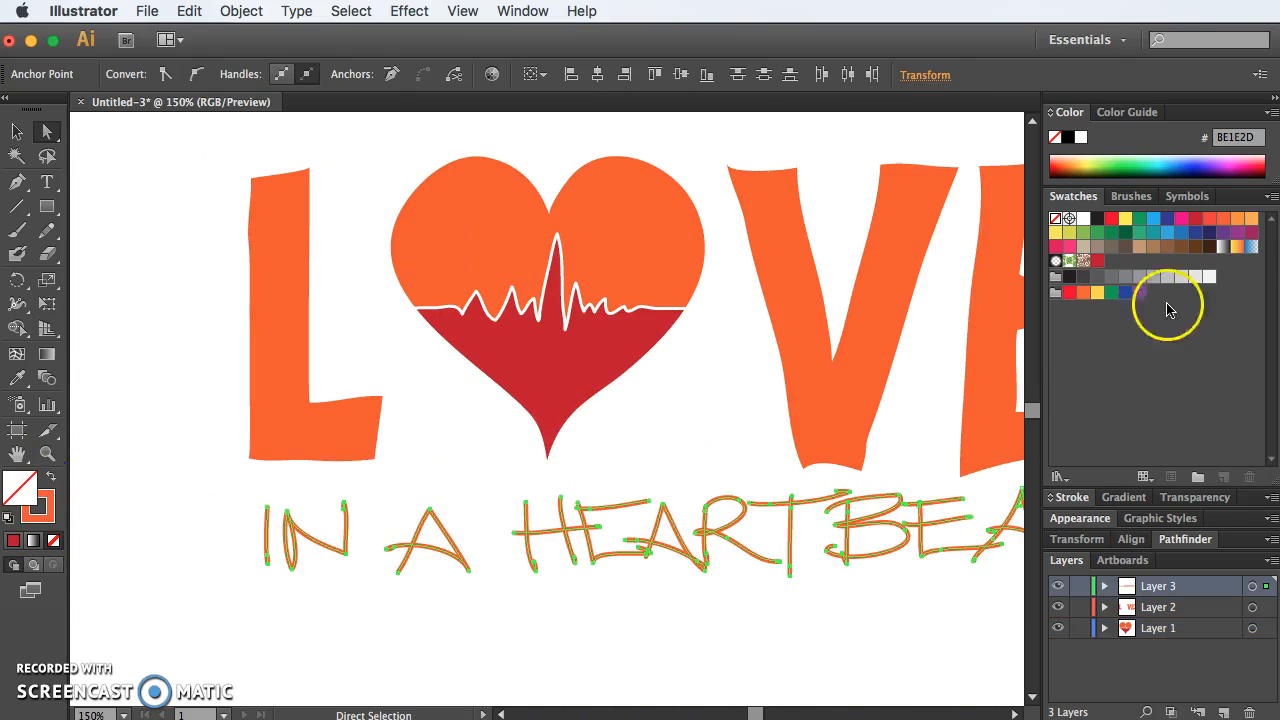
pyautogui.moveTo(505, 606); pyautogui.dragTo(149, 477)
pyautogui.click(1097, 260)
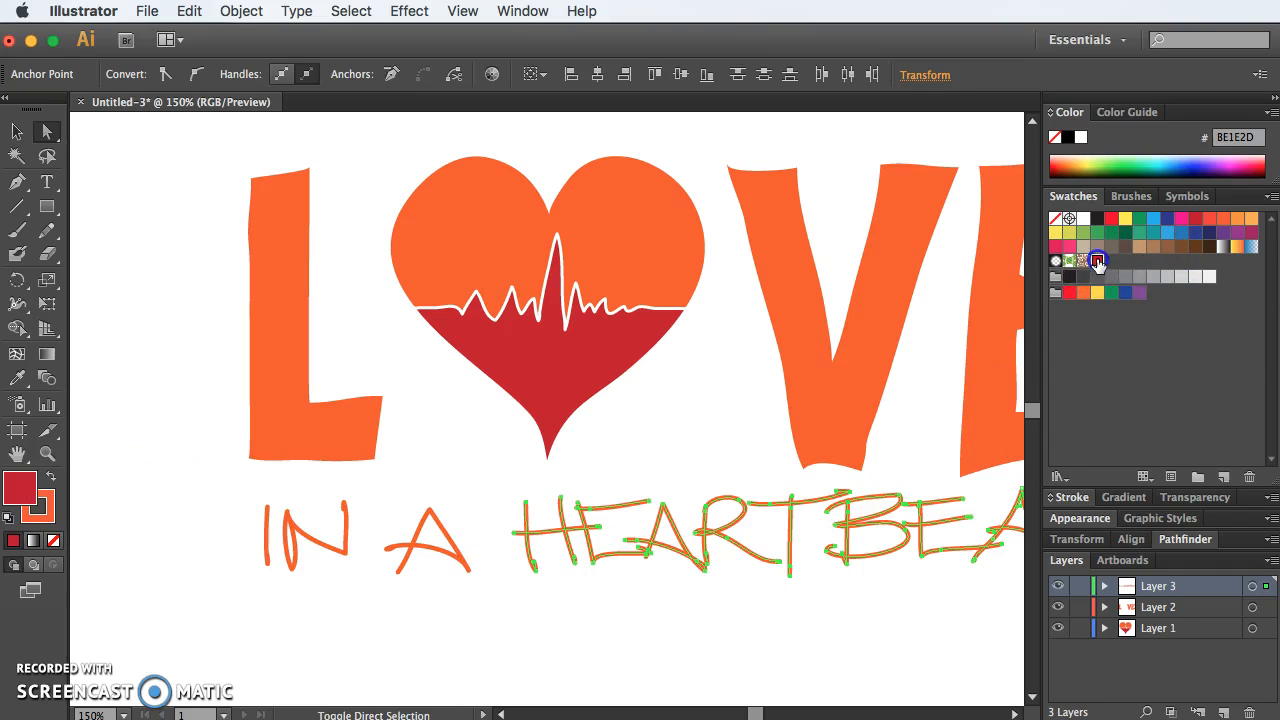
pyautogui.press('super+z')
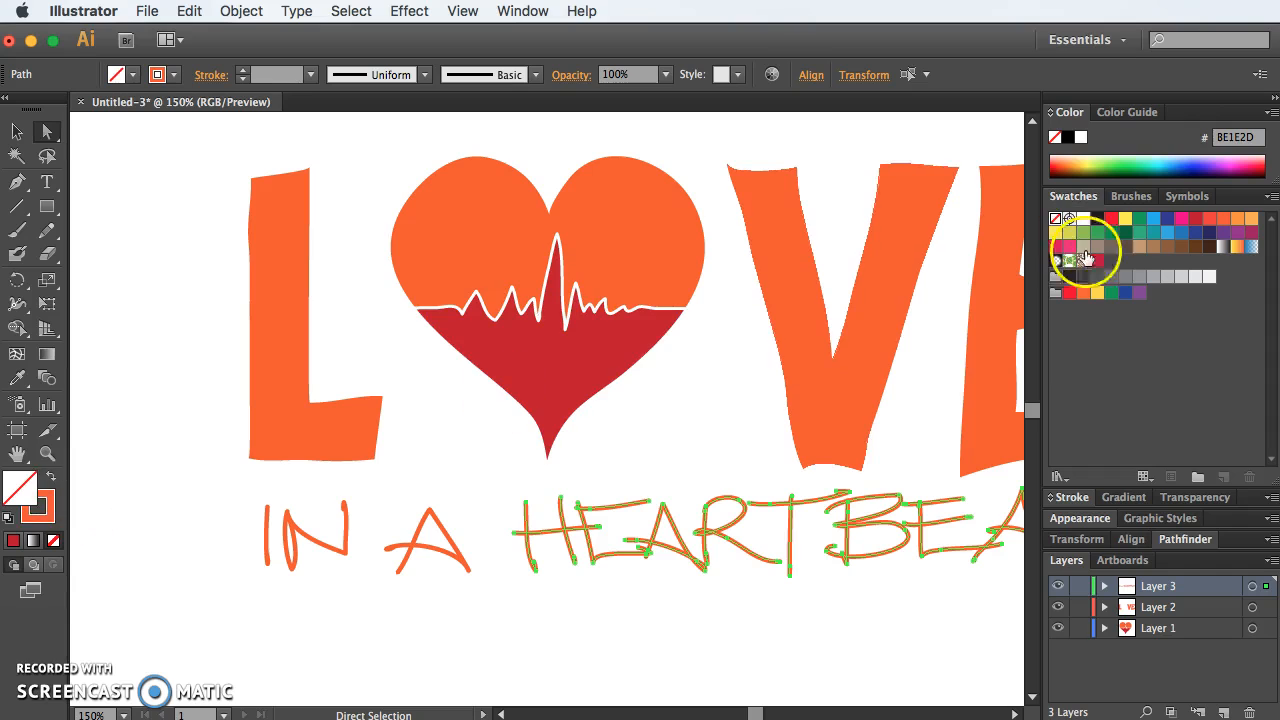
pyautogui.moveTo(1098, 263); pyautogui.dragTo(33, 527)
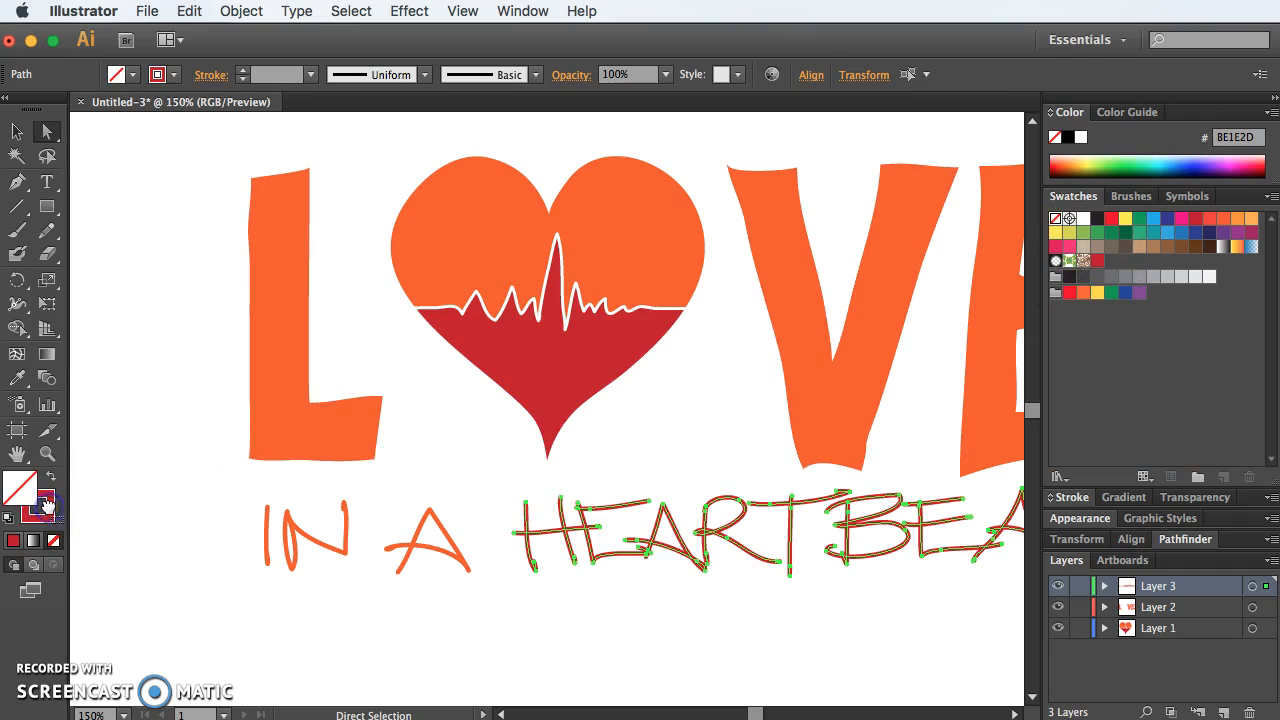
pyautogui.click(843, 628)
# Step: Match the crossbar of HEARTBEAT's final T to the other letters by sampling the H's stroke with the Eyedropper
pyautogui.hscroll(5, 843, 628)
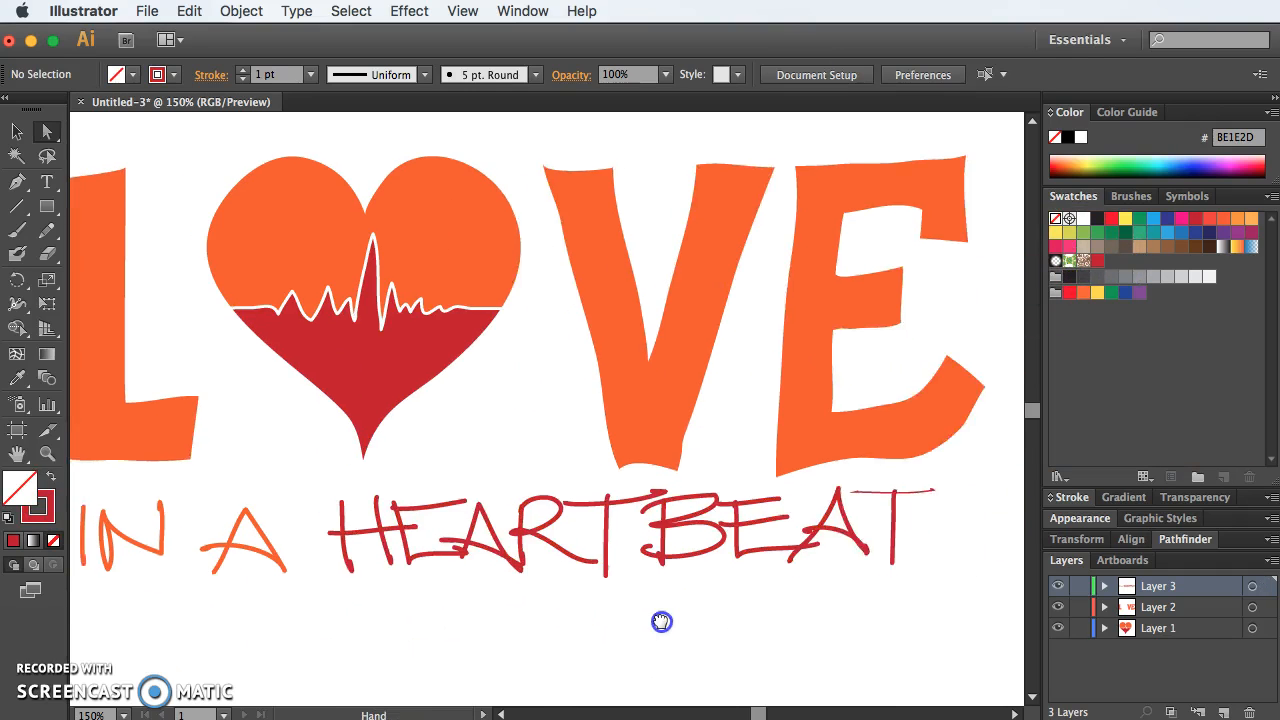
pyautogui.hscroll(-3, 655, 615)
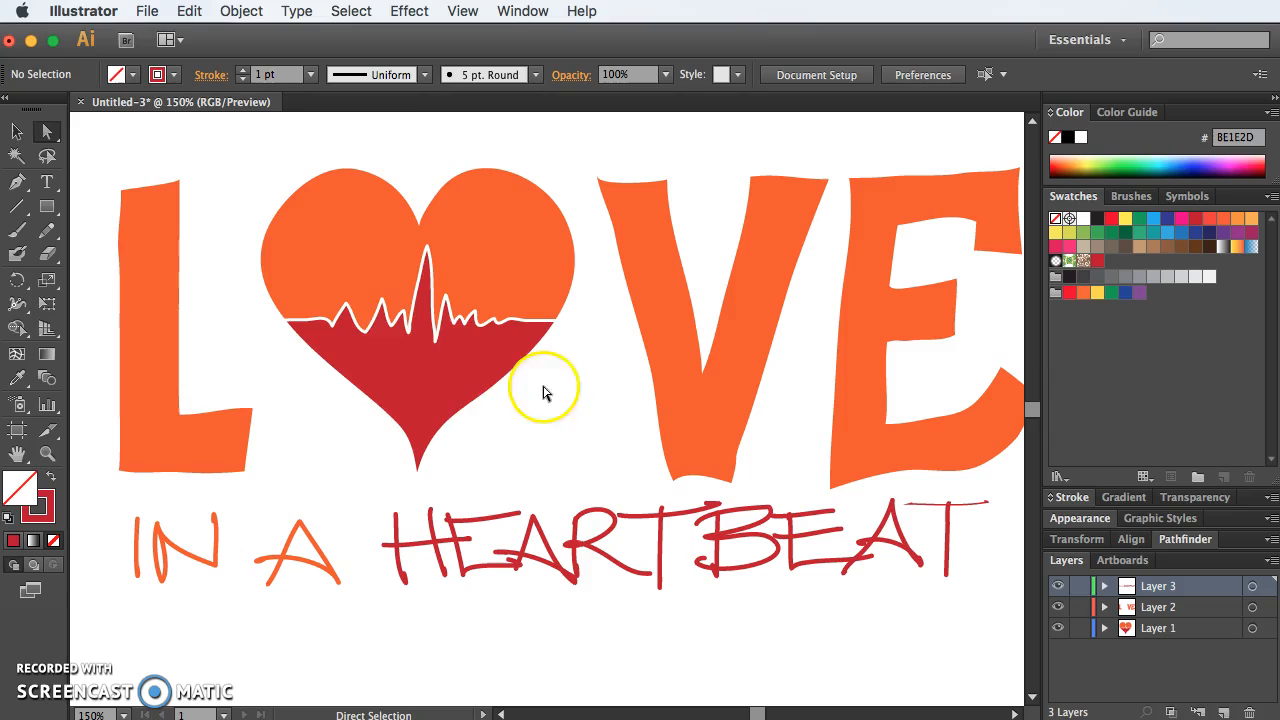
pyautogui.click(977, 503)
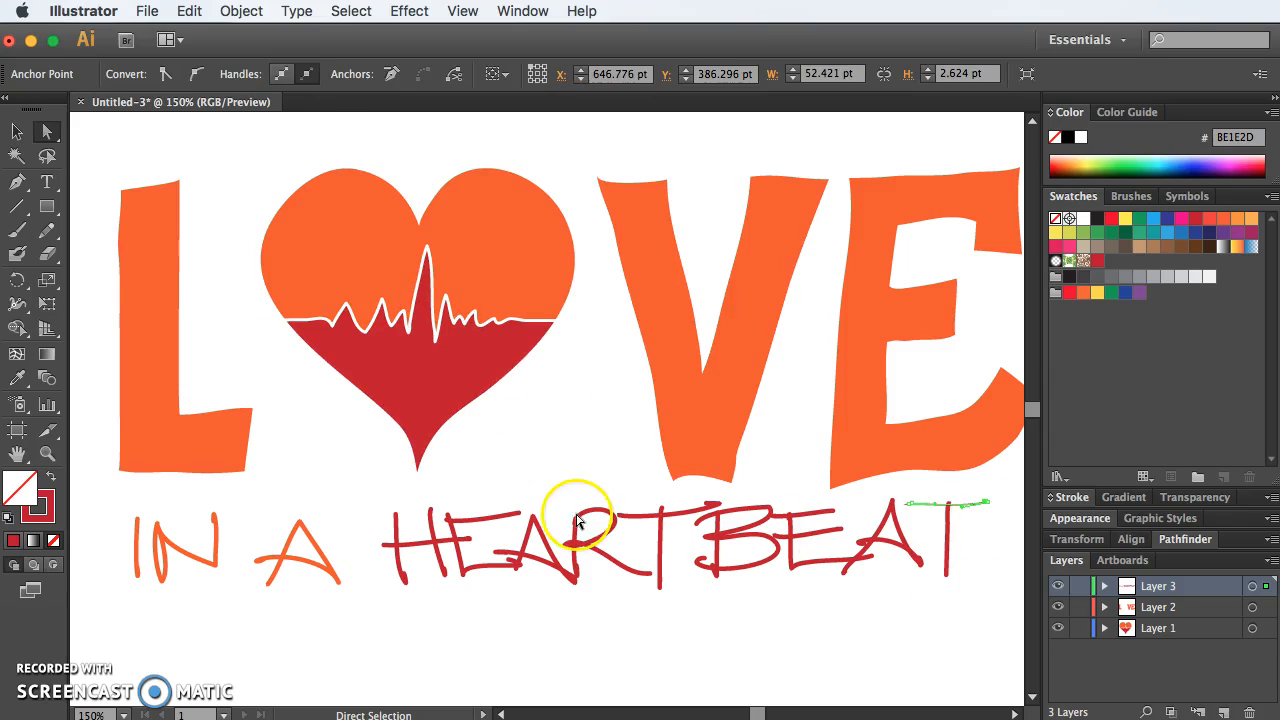
pyautogui.click(17, 378)
pyautogui.click(441, 548)
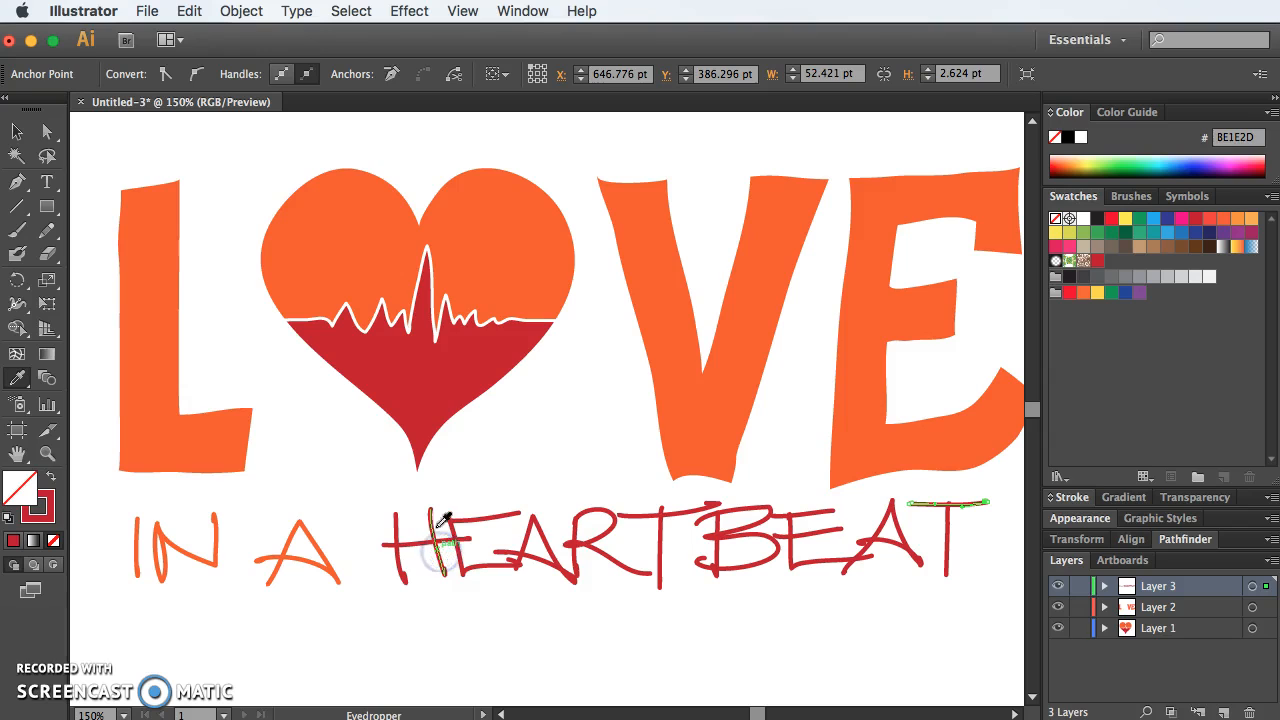
# Step: Group all the "IN A HEARTBEAT" lettering and enlarge it to span the full width of the word LOVE
pyautogui.click(17, 131)
pyautogui.click(246, 155)
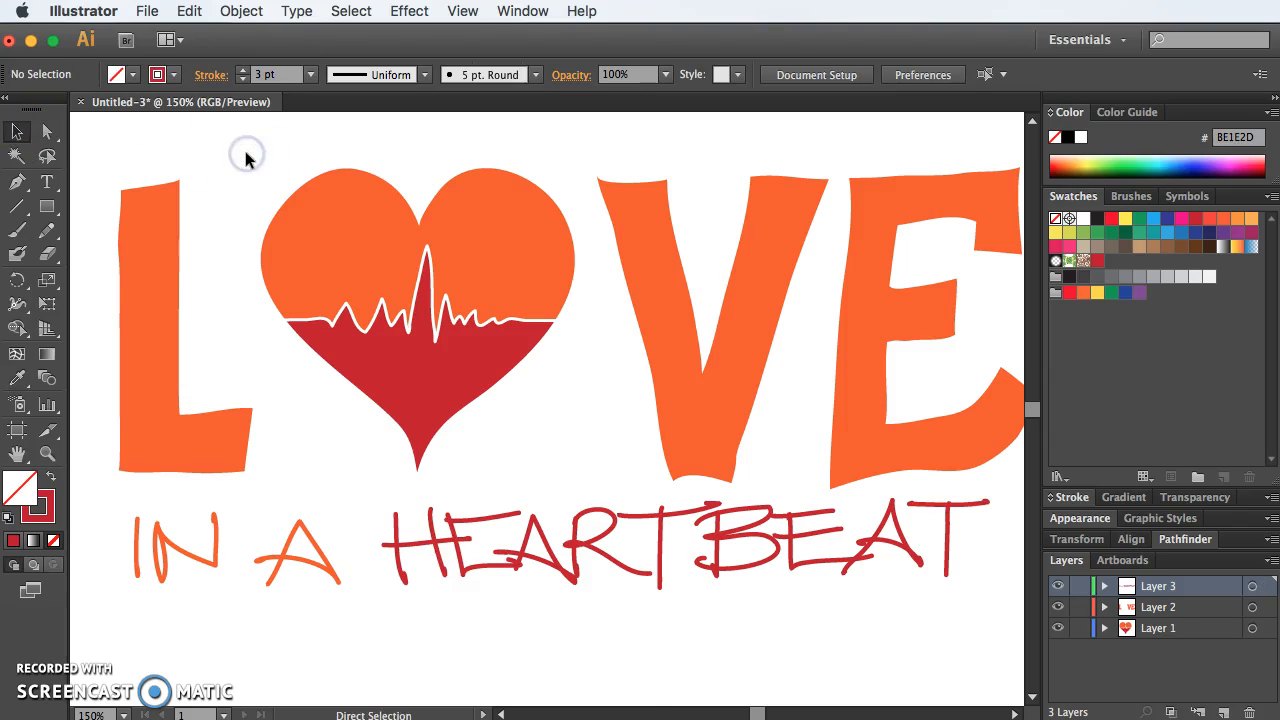
pyautogui.press('super+1')
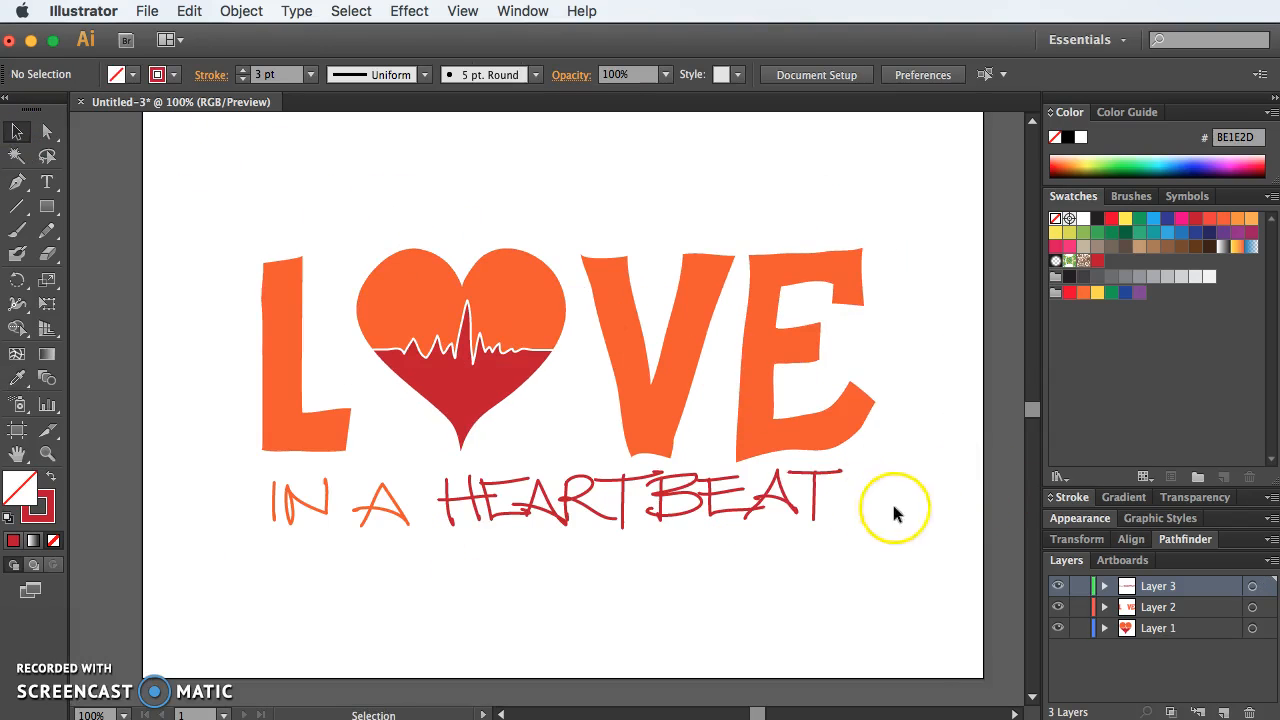
pyautogui.moveTo(906, 570); pyautogui.dragTo(243, 480)
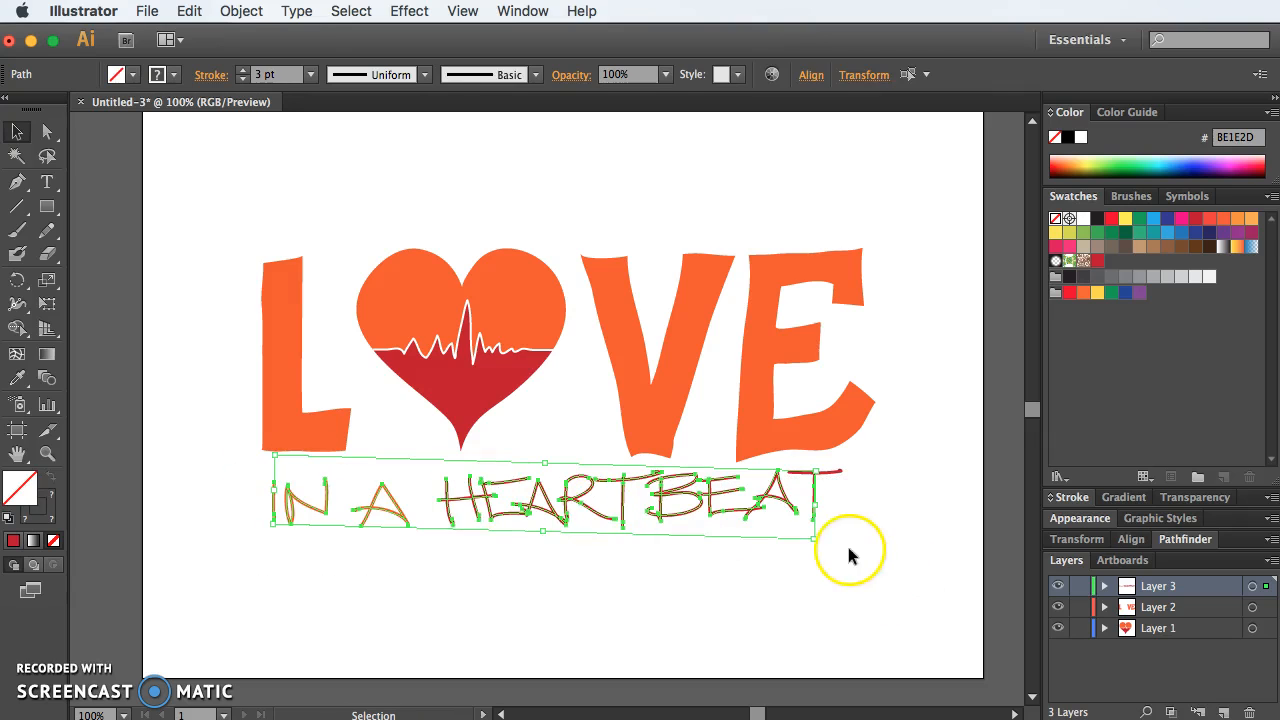
pyautogui.press('a')
pyautogui.press('super+g')
pyautogui.press('v')
pyautogui.moveTo(841, 537); pyautogui.dragTo(869, 557)
pyautogui.moveTo(268, 530); pyautogui.dragTo(265, 528)
pyautogui.click(333, 556)
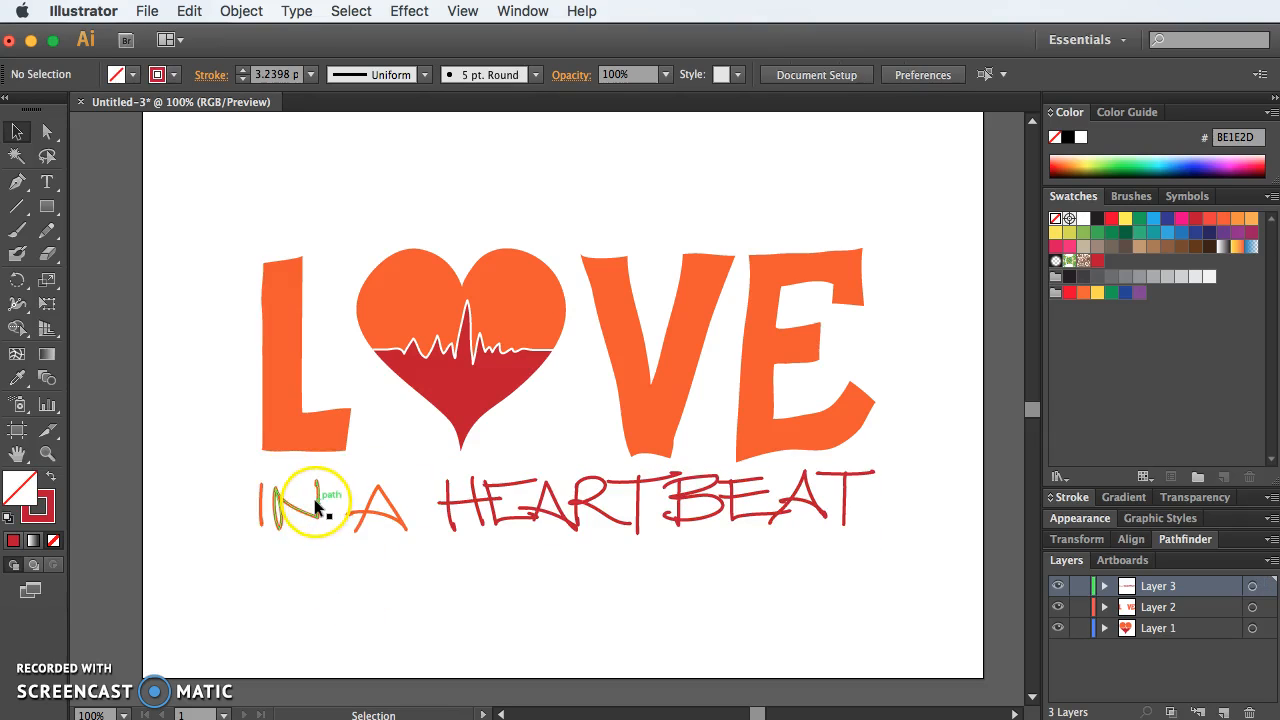
# Step: Isolate the tagline group and nudge the words "IN A" slightly to the right to line up with the L
pyautogui.doubleClick(318, 505)
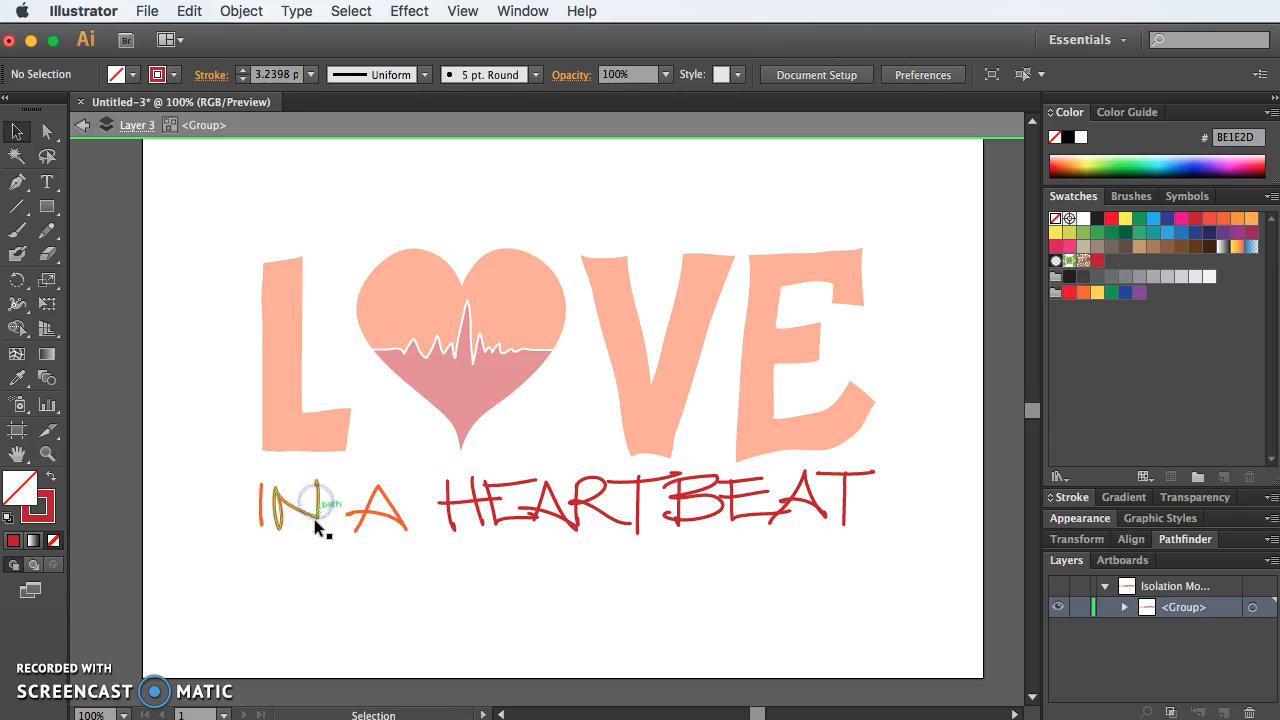
pyautogui.moveTo(398, 562); pyautogui.dragTo(223, 496)
pyautogui.press('Right')
pyautogui.press('Right')
pyautogui.press('Right')
pyautogui.press('Right')
pyautogui.press('Right')
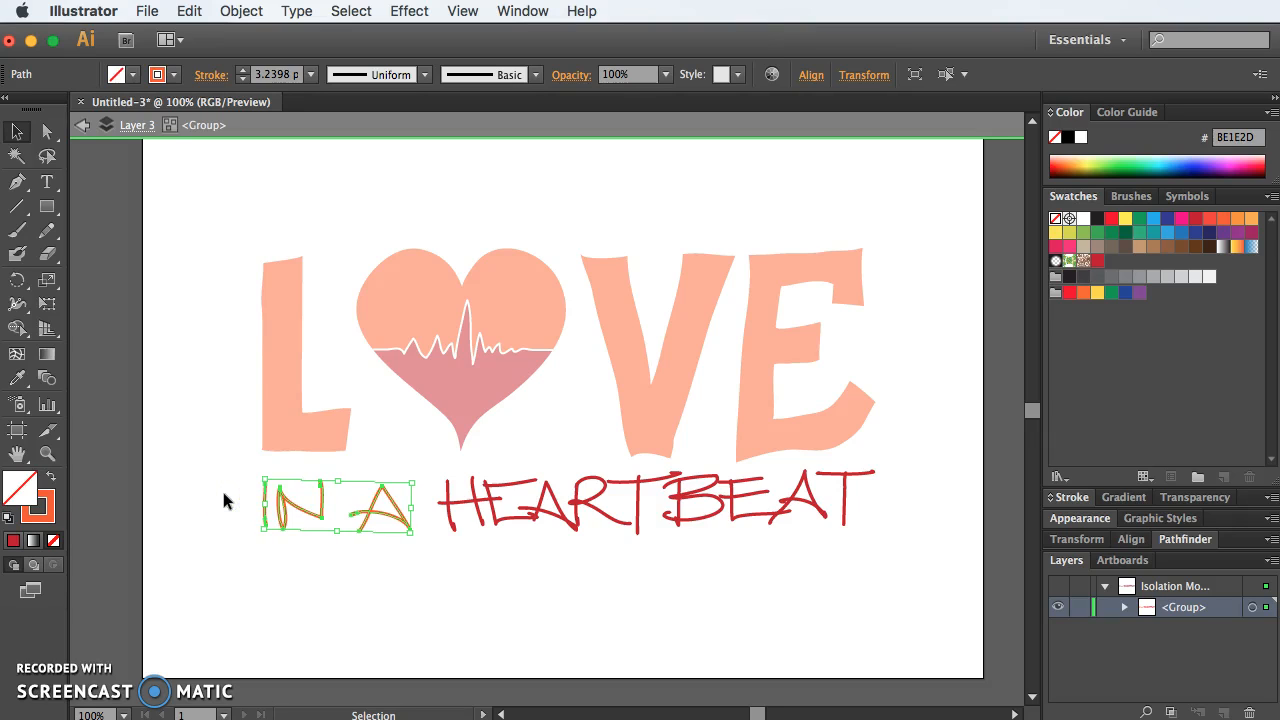
# Step: Try to nudge the word HEARTBEAT downward within the group
pyautogui.click(814, 566)
pyautogui.moveTo(914, 564); pyautogui.dragTo(452, 496)
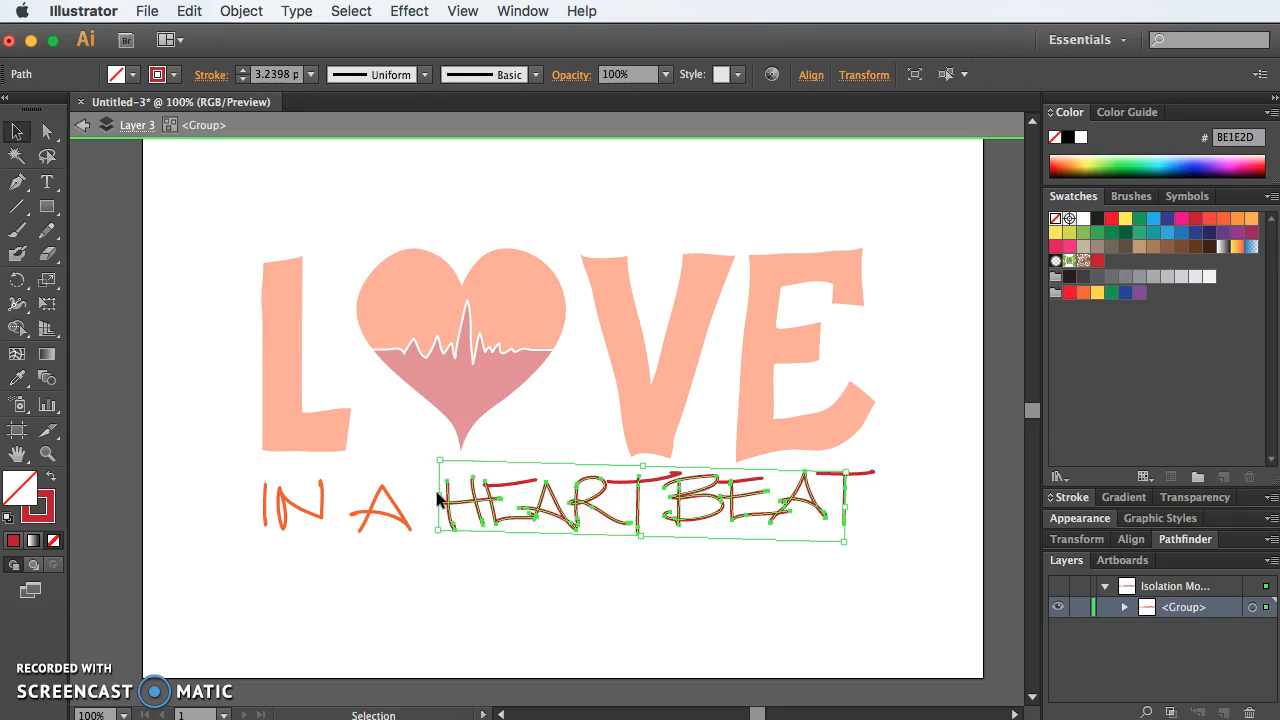
pyautogui.press('Down')
pyautogui.press('Down')
pyautogui.press('Down')
pyautogui.press('super+z')
pyautogui.press('super+z')
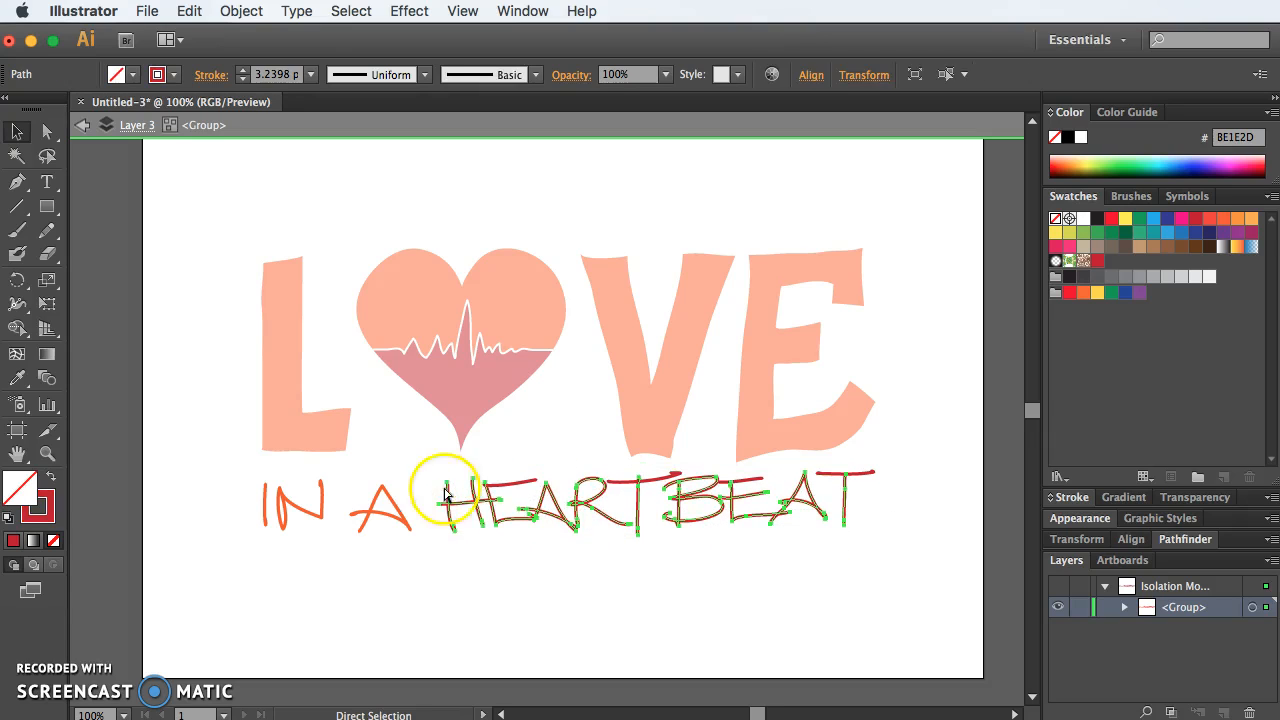
# Step: Lower the word HEARTBEAT a little and bring the final T's crossbar down to meet its stem
pyautogui.moveTo(903, 565); pyautogui.dragTo(440, 482)
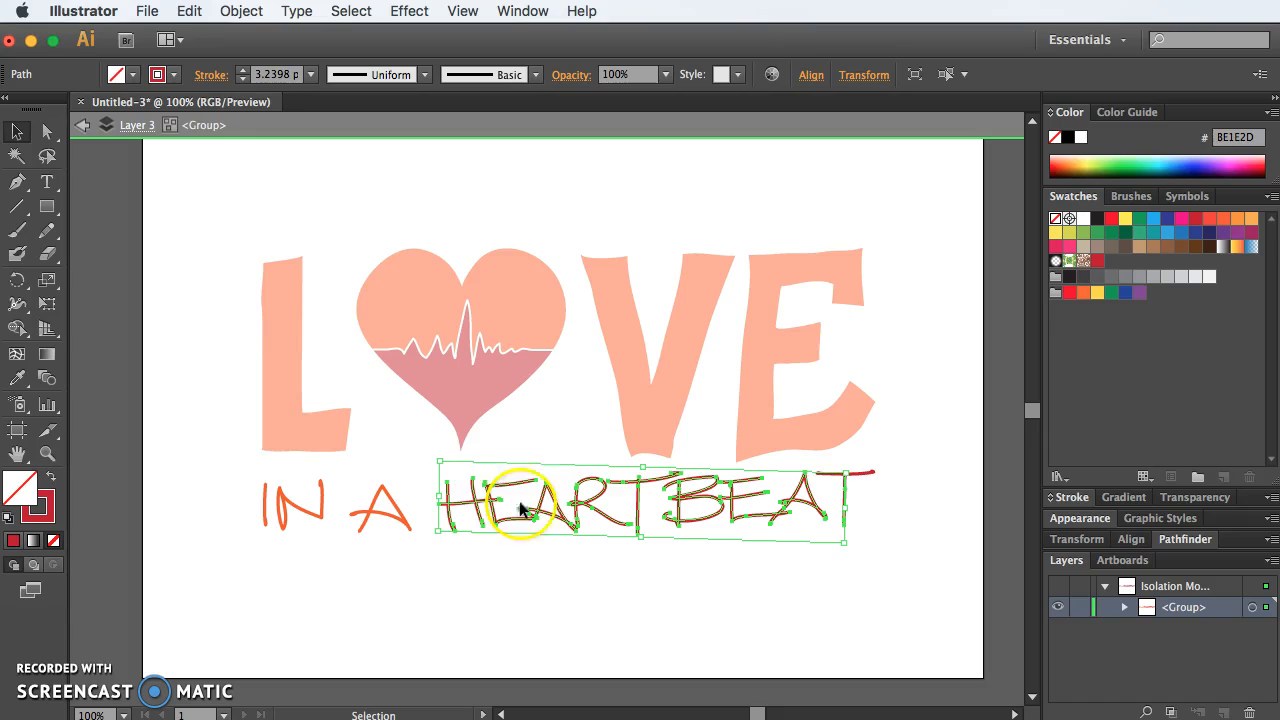
pyautogui.hotkey('shift', 'Down')
pyautogui.press('Up')
pyautogui.press('Up')
pyautogui.press('Up')
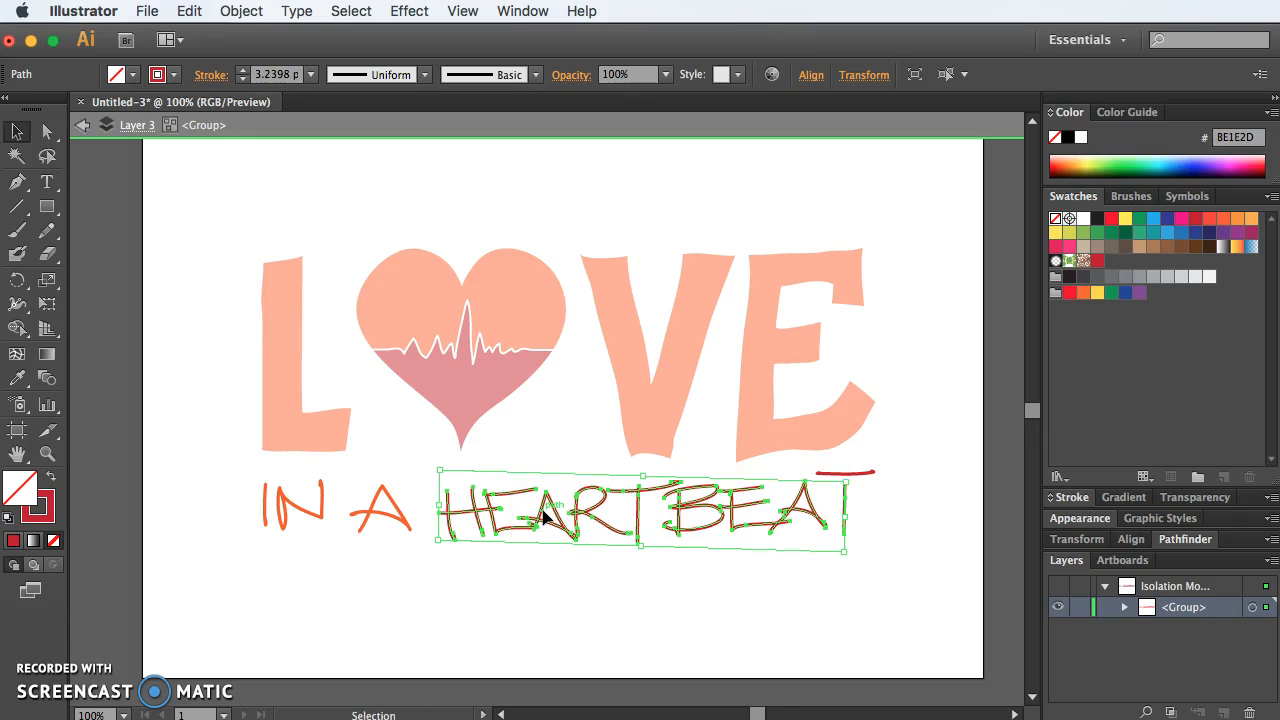
pyautogui.click(860, 473)
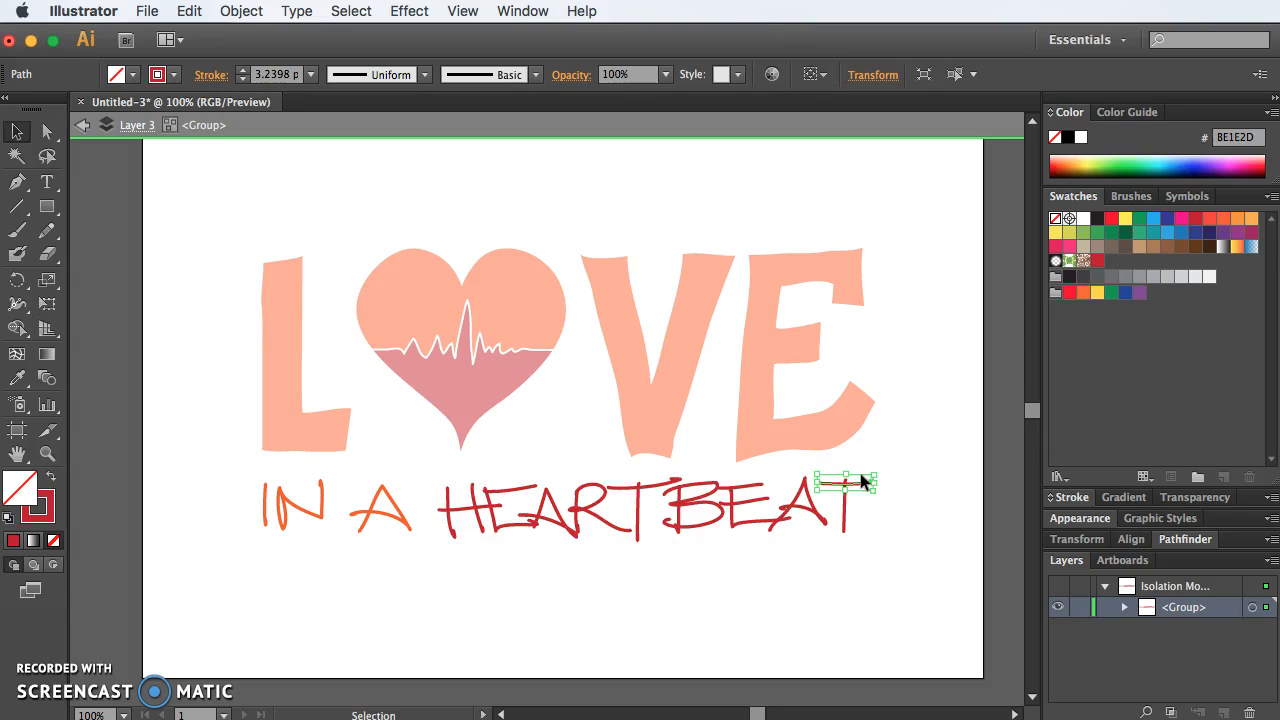
pyautogui.click(893, 471)
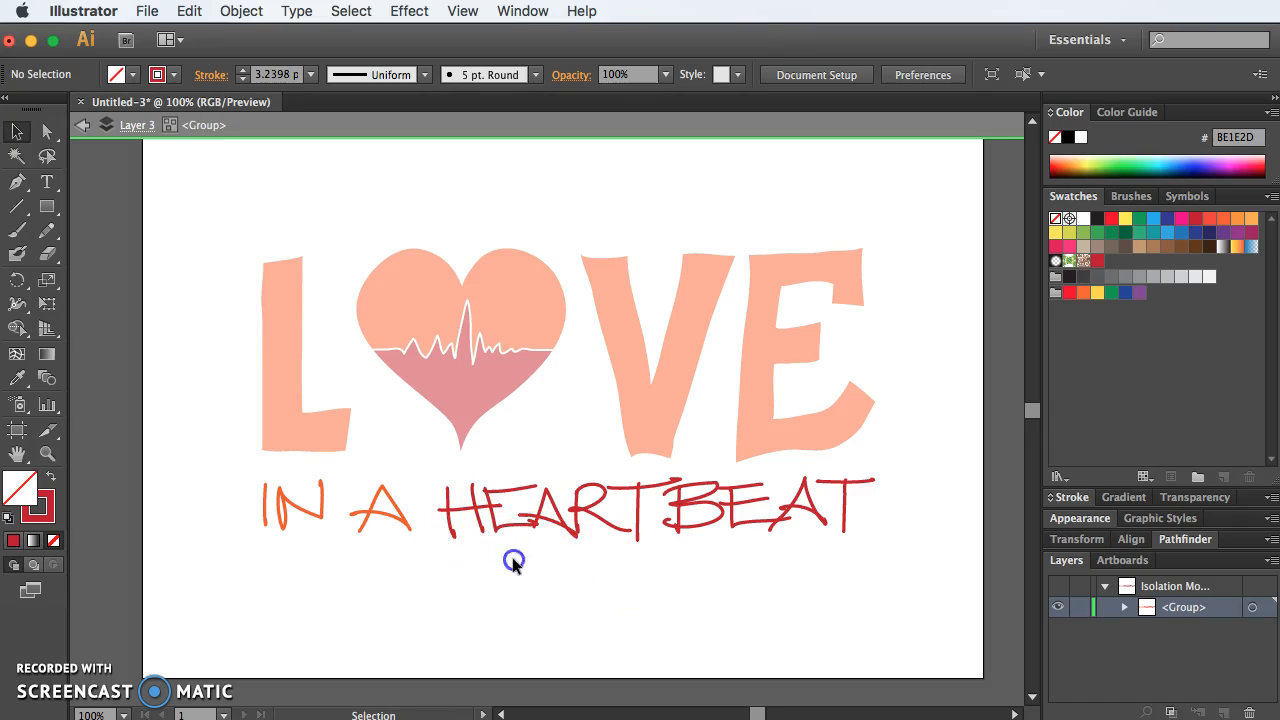
# Step: Shear the two uprights of the H and the stem of the first E in HEARTBEAT so they lean forward
pyautogui.moveTo(420, 530); pyautogui.dragTo(423, 528)
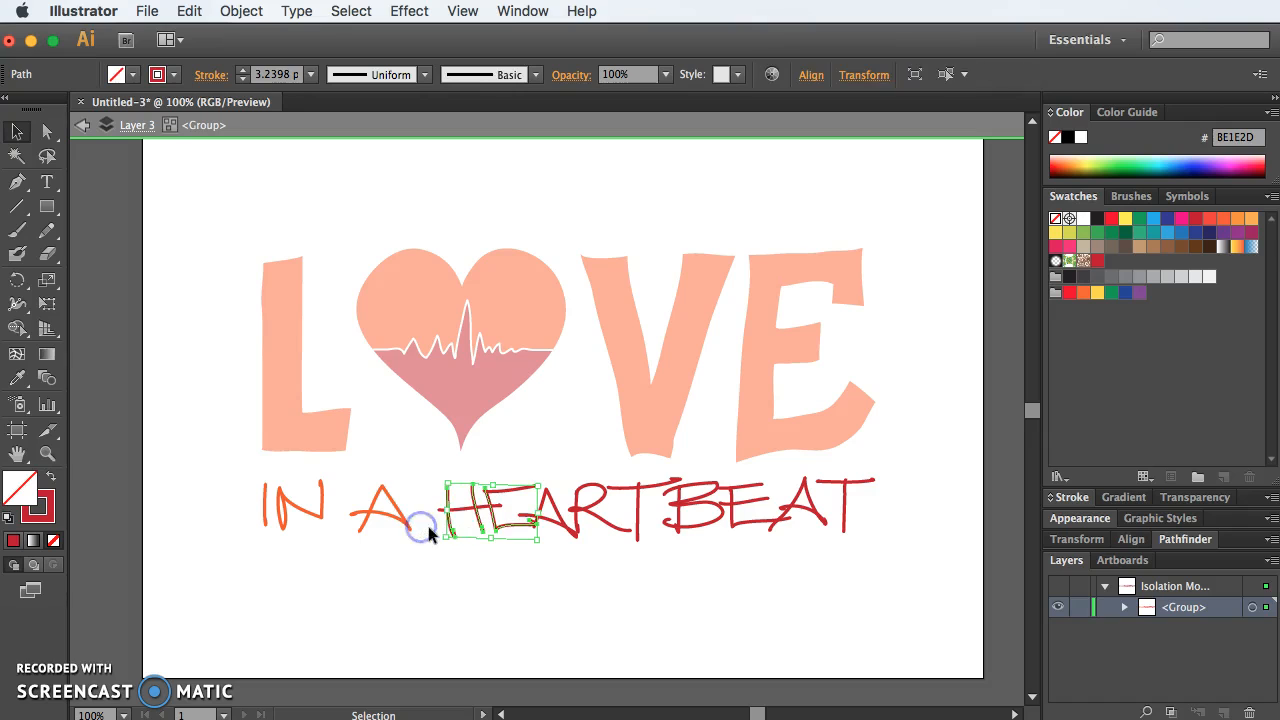
pyautogui.click(45, 358)
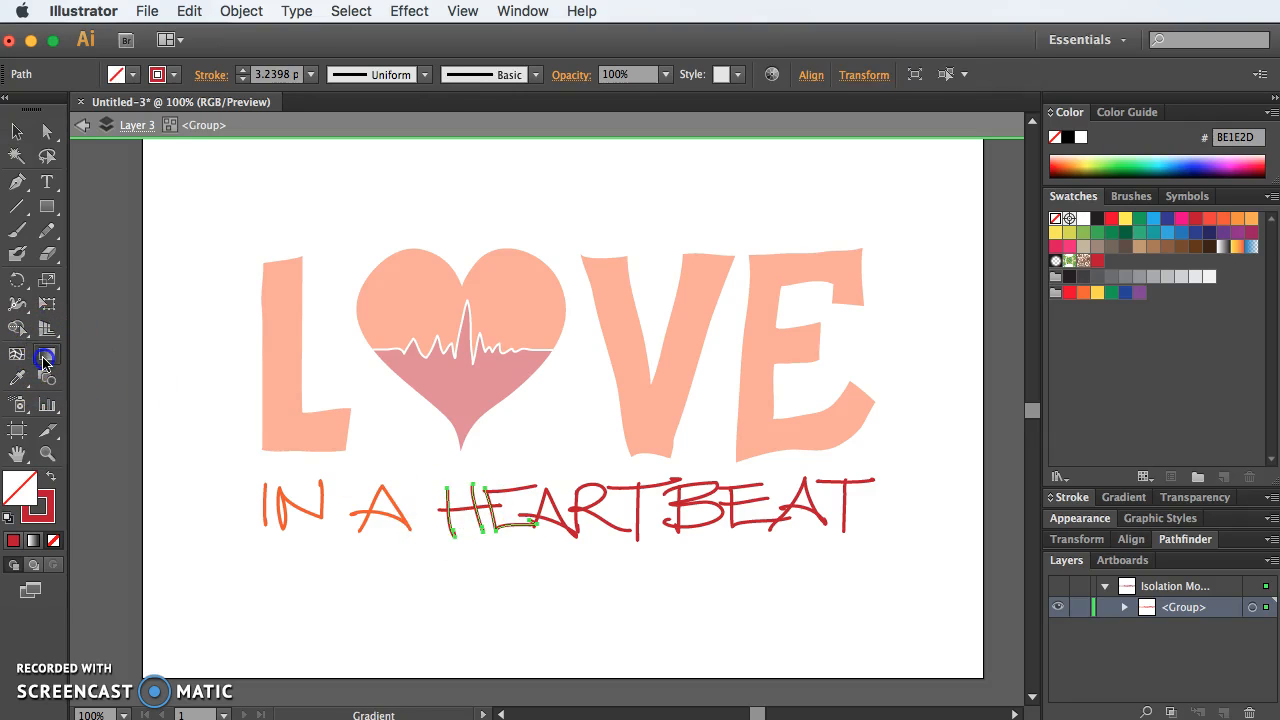
pyautogui.keyDown('super'); pyautogui.click(462, 474); pyautogui.keyUp('super')
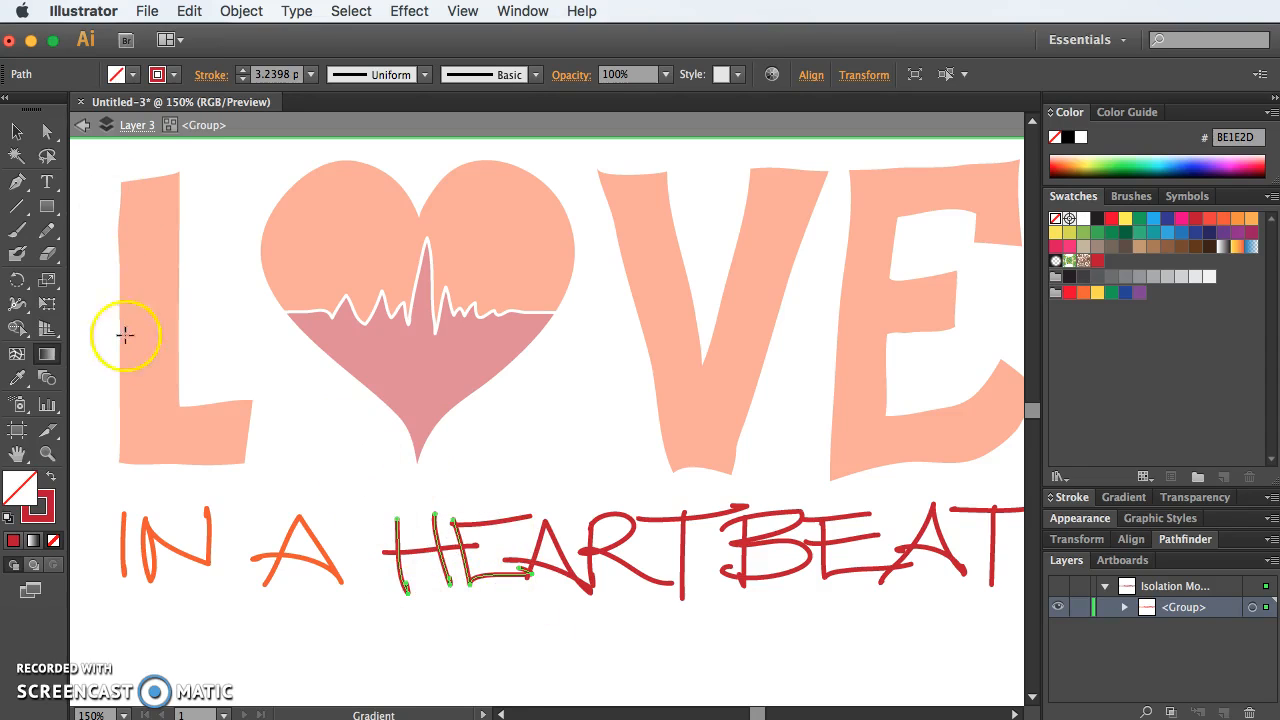
pyautogui.click(40, 283)
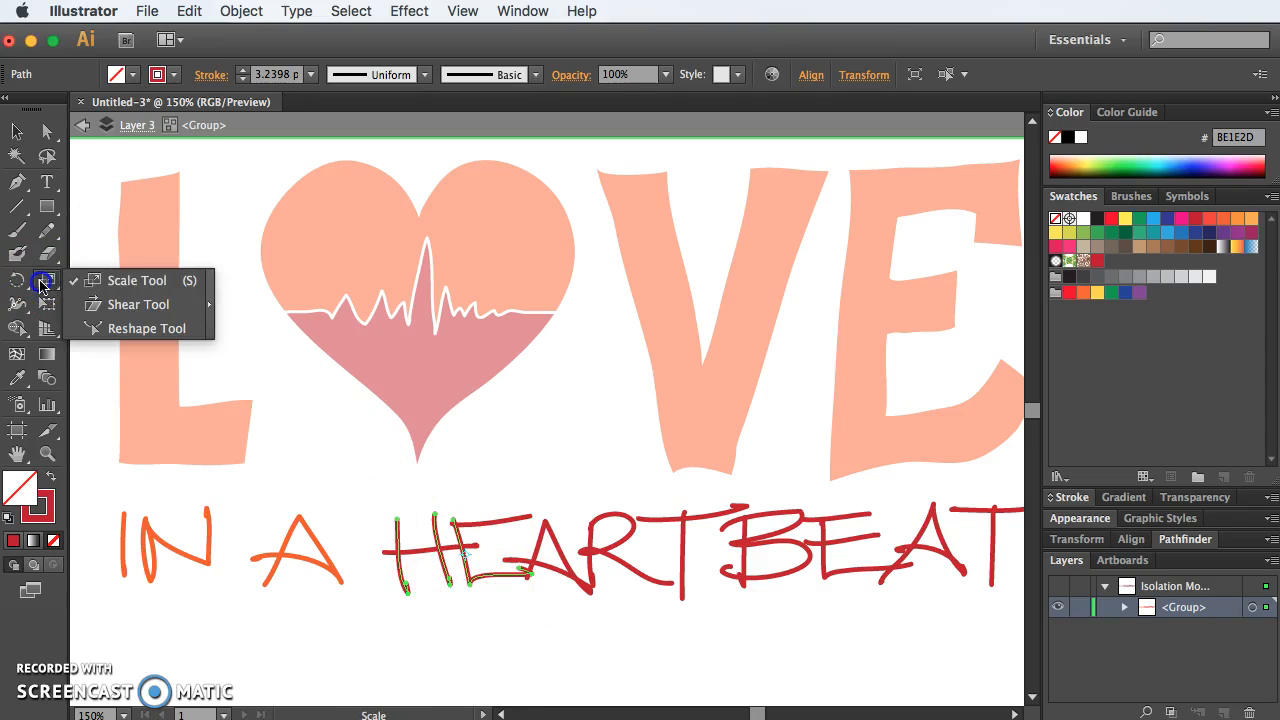
pyautogui.click(130, 304)
pyautogui.moveTo(394, 477); pyautogui.dragTo(468, 507)
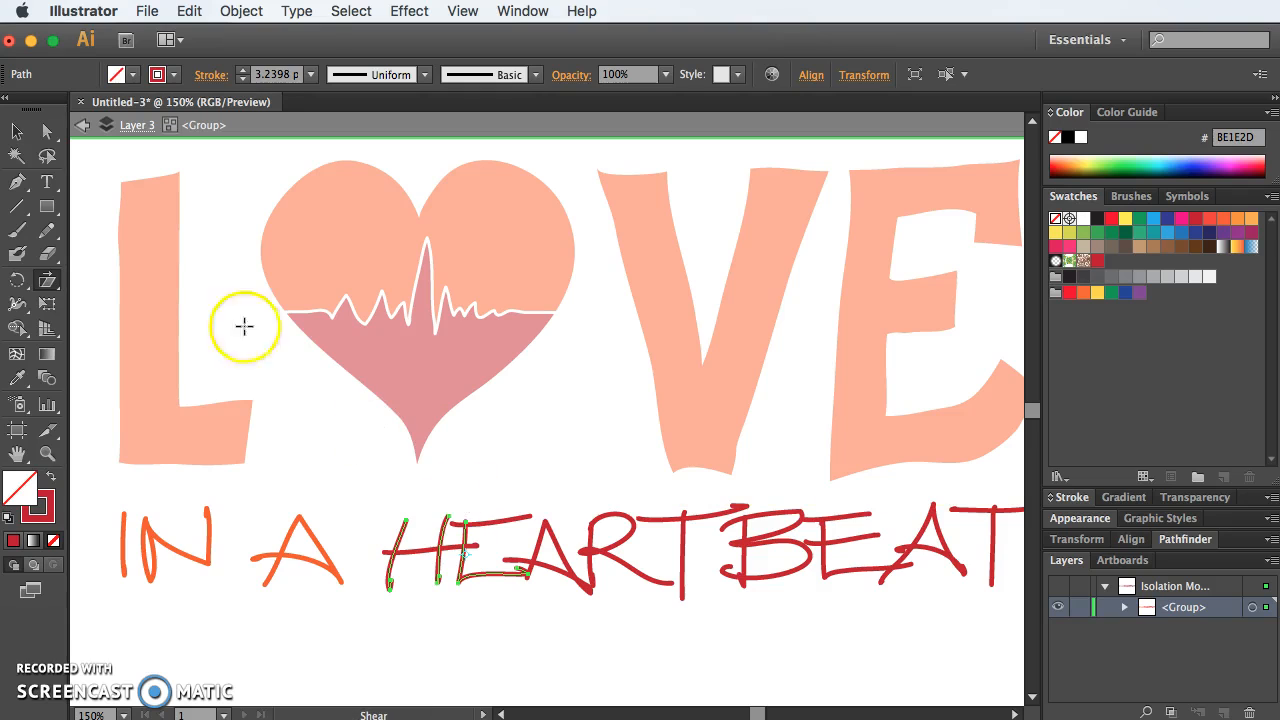
# Step: Exclude the E's stem from the selection and shear the H's two uprights back slightly to reduce their lean
pyautogui.click(11, 132)
pyautogui.keyDown('shift'); pyautogui.click(463, 565); pyautogui.keyUp('shift')
pyautogui.click(47, 280)
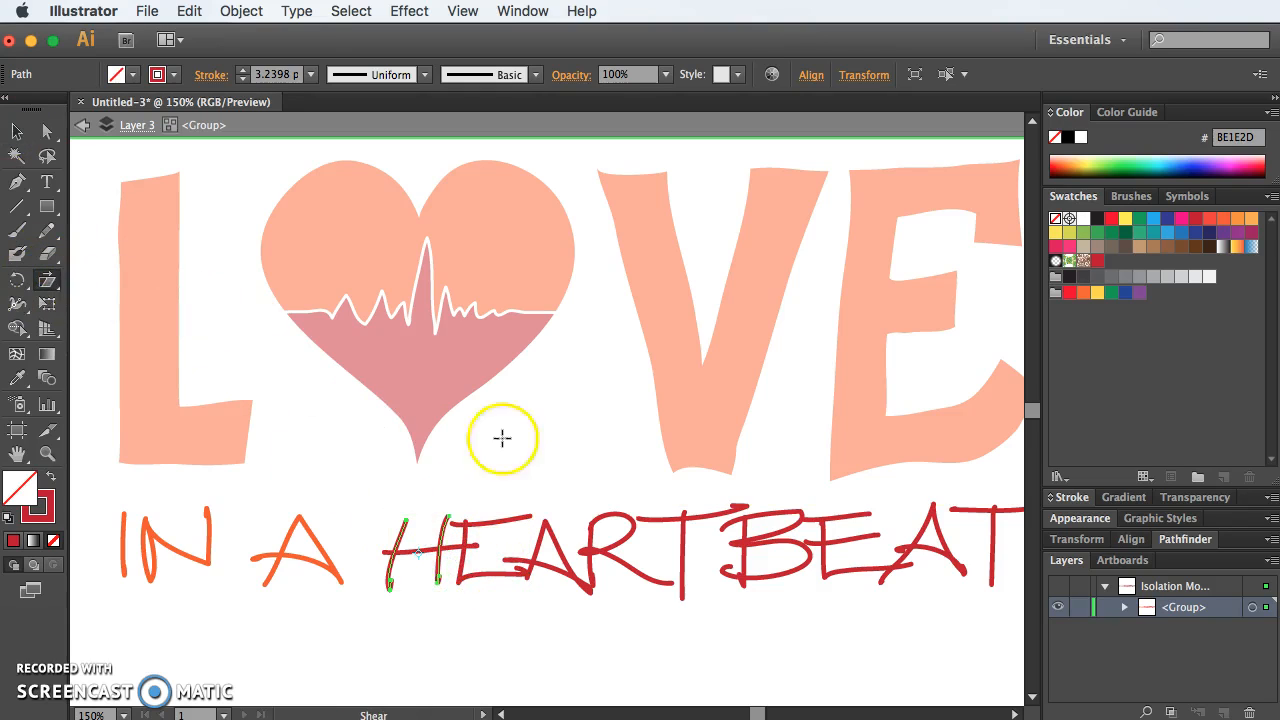
pyautogui.moveTo(531, 474); pyautogui.dragTo(521, 480)
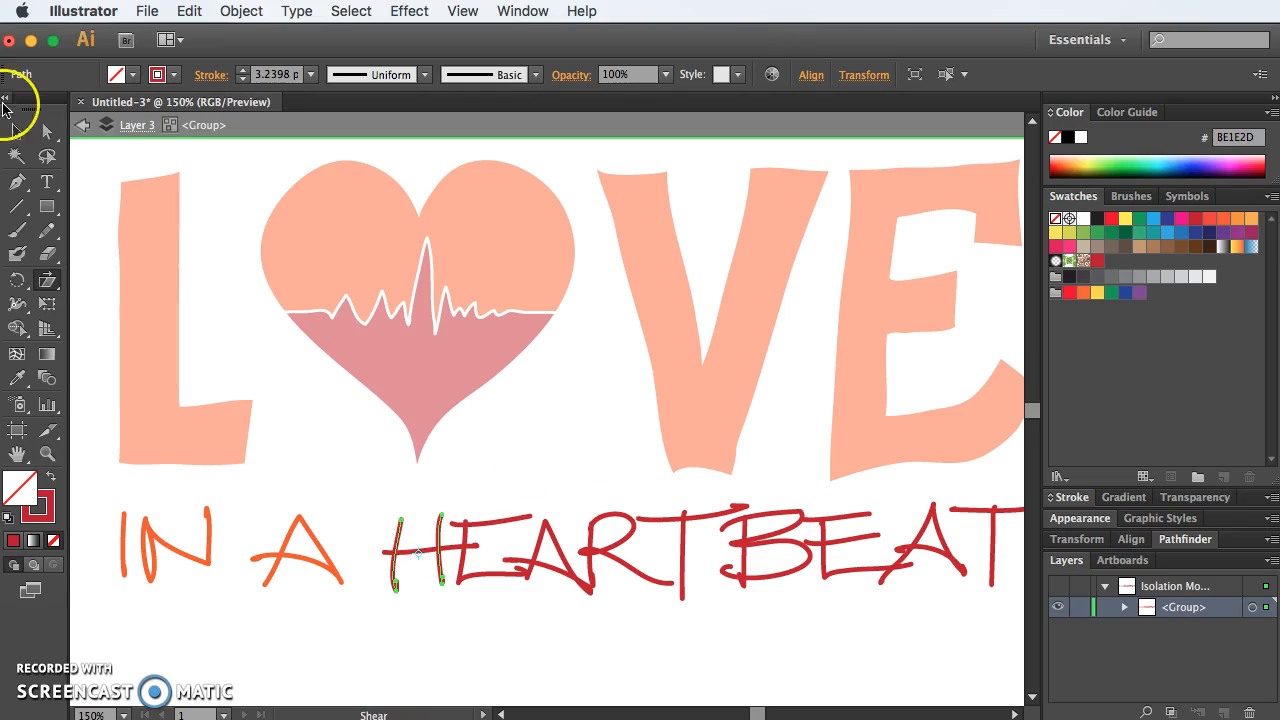
pyautogui.click(16, 131)
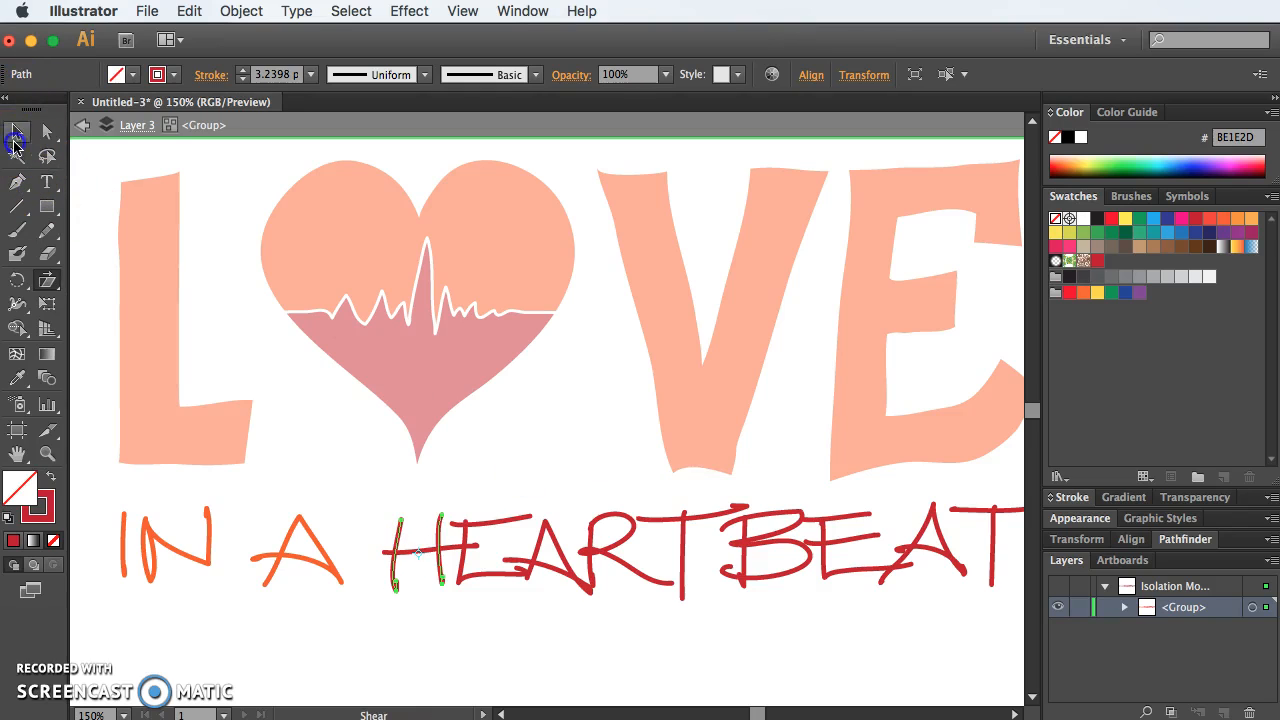
pyautogui.click(527, 488)
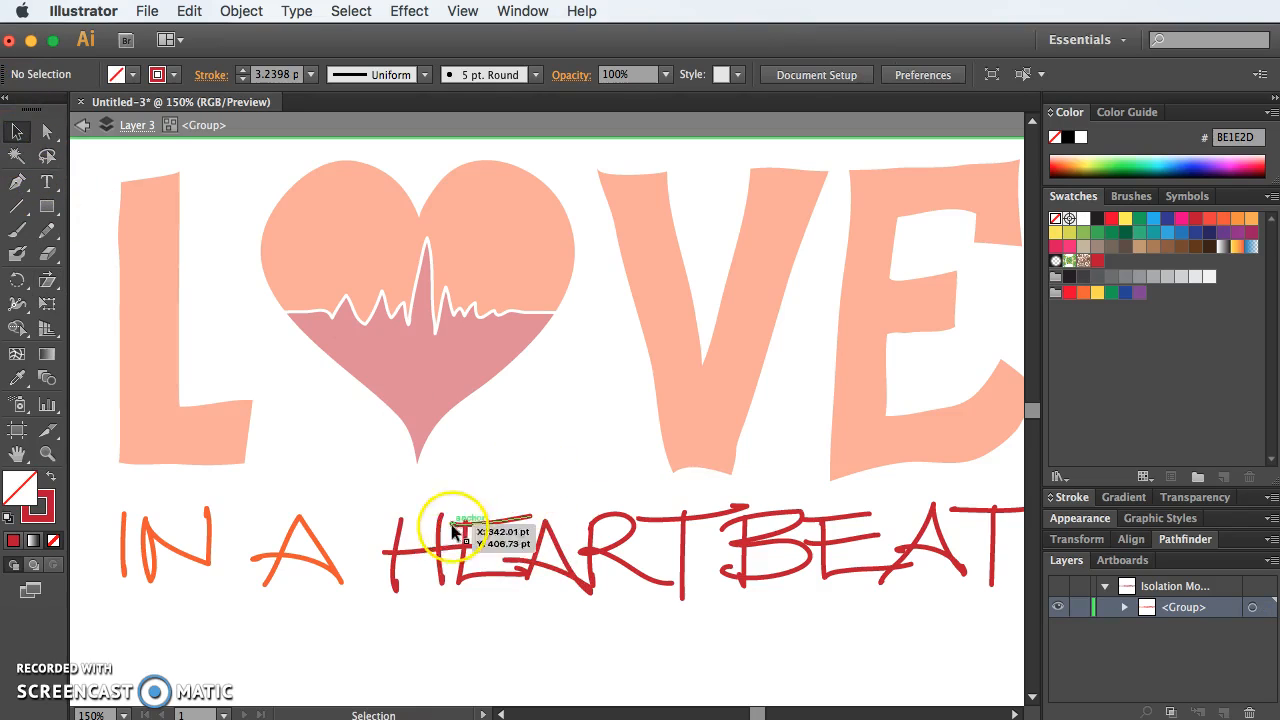
# Step: Shift the H's crossbar slightly left and extend its right end across the neighbouring E as its middle arm
pyautogui.click(400, 545)
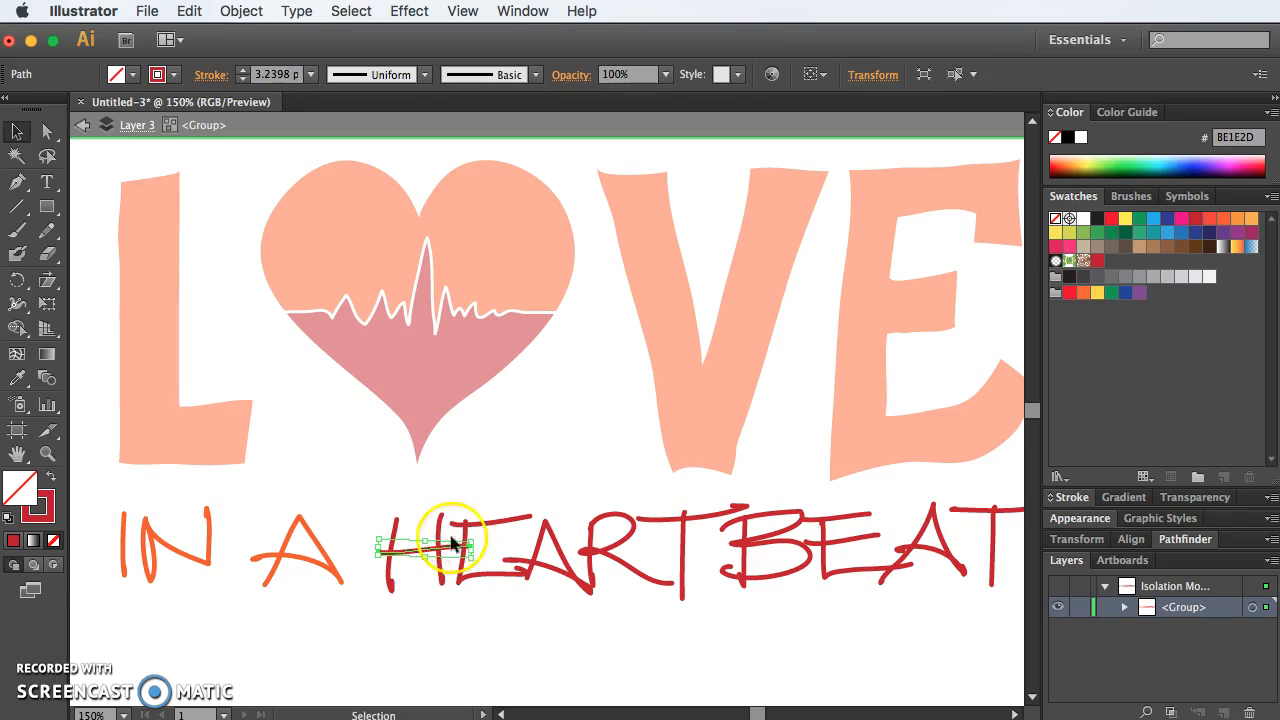
pyautogui.click(272, 370)
pyautogui.click(46, 130)
pyautogui.moveTo(457, 549)
pyautogui.mouseDown()
pyautogui.moveTo(522, 550)
pyautogui.moveTo(481, 539)
pyautogui.moveTo(420, 557)
pyautogui.mouseUp()
pyautogui.click(500, 547)
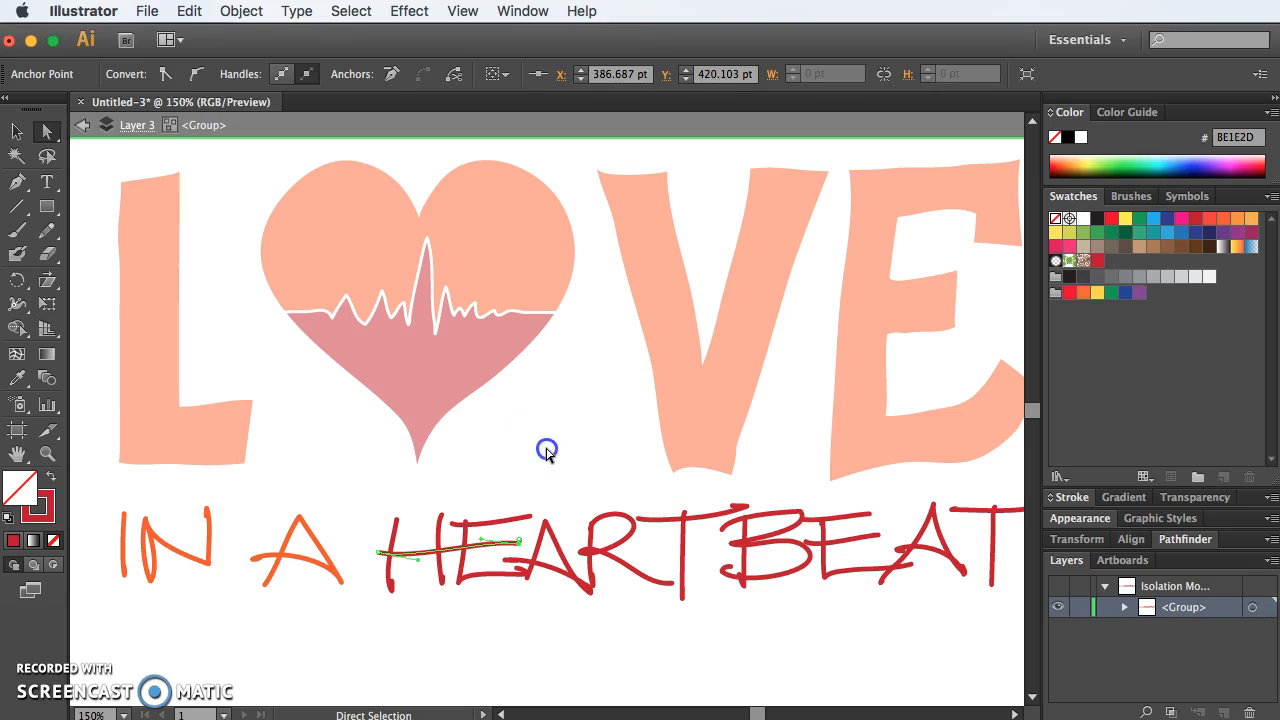
pyautogui.click(546, 452)
pyautogui.press('super+minus')
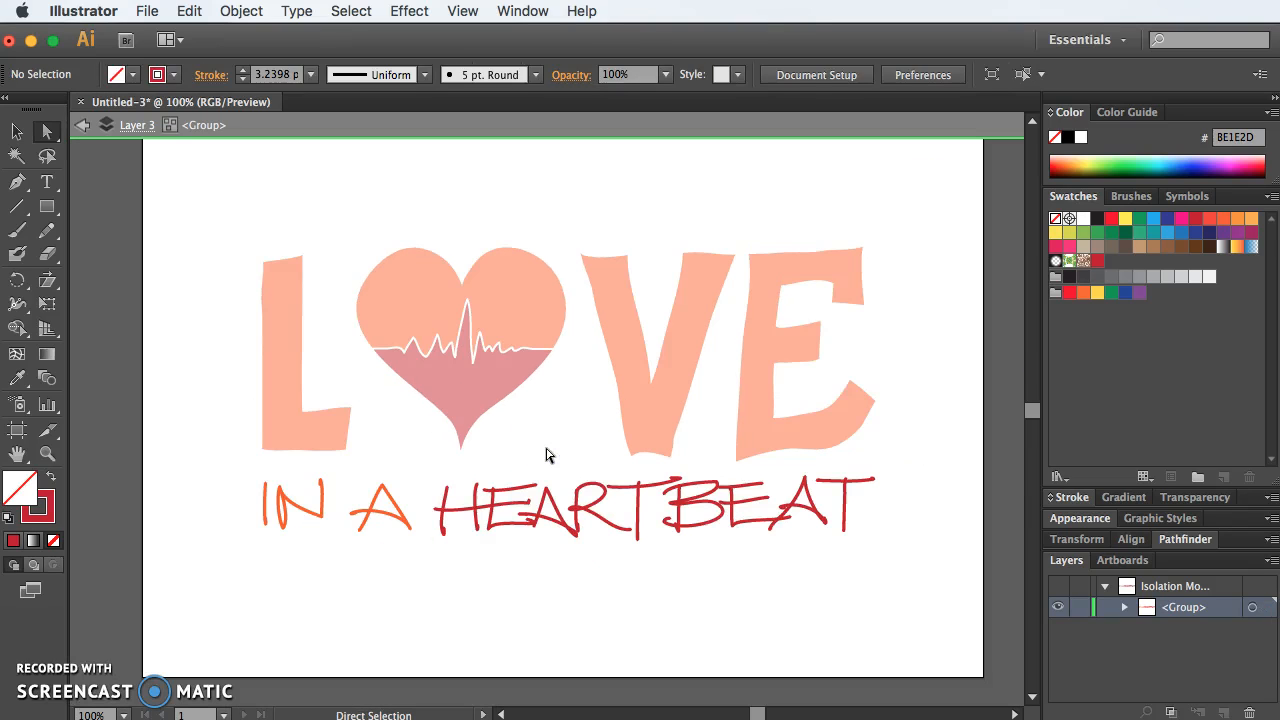
# Step: Group the strokes of the R in HEARTBEAT and rotate the letter slightly clockwise
pyautogui.click(16, 131)
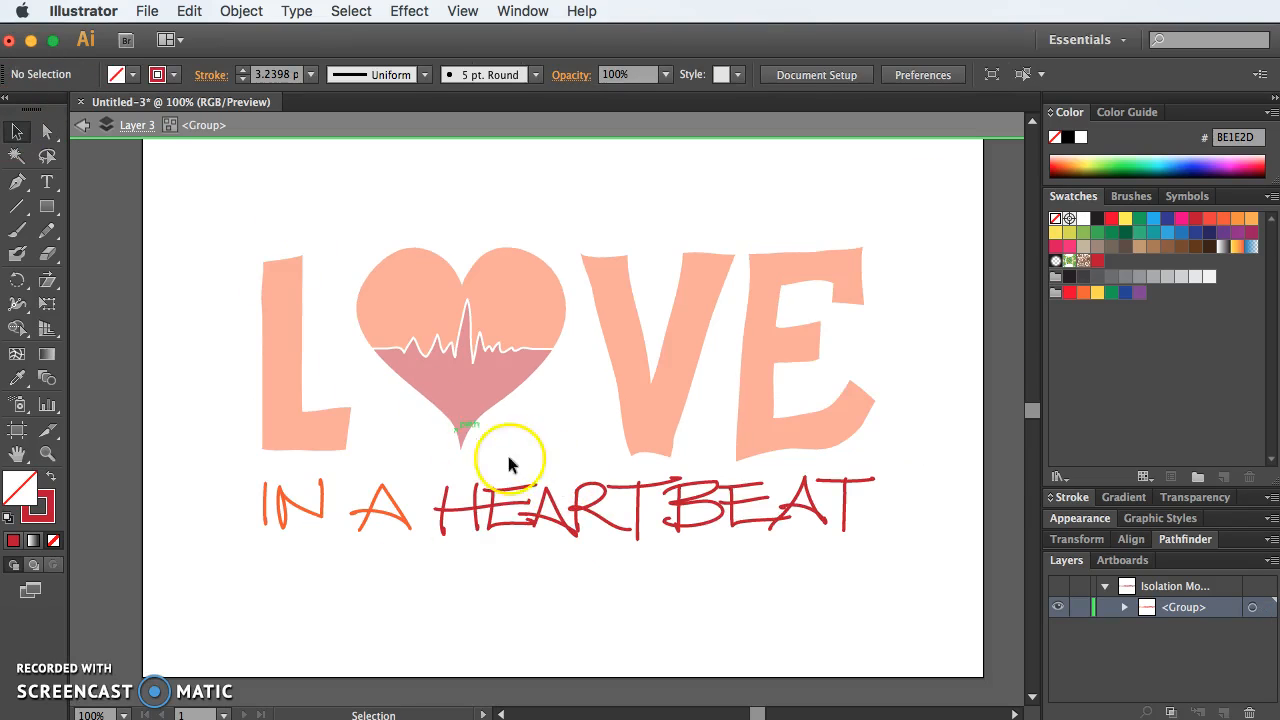
pyautogui.click(546, 490)
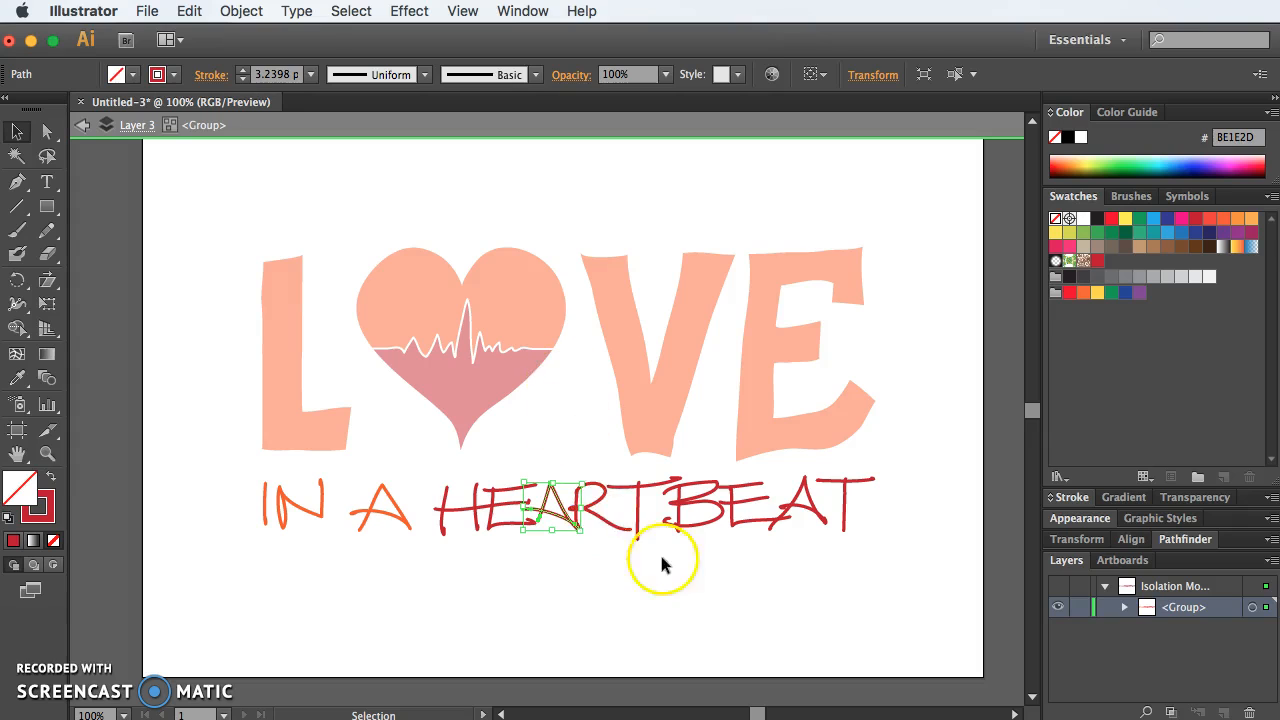
pyautogui.click(632, 562)
pyautogui.click(604, 522)
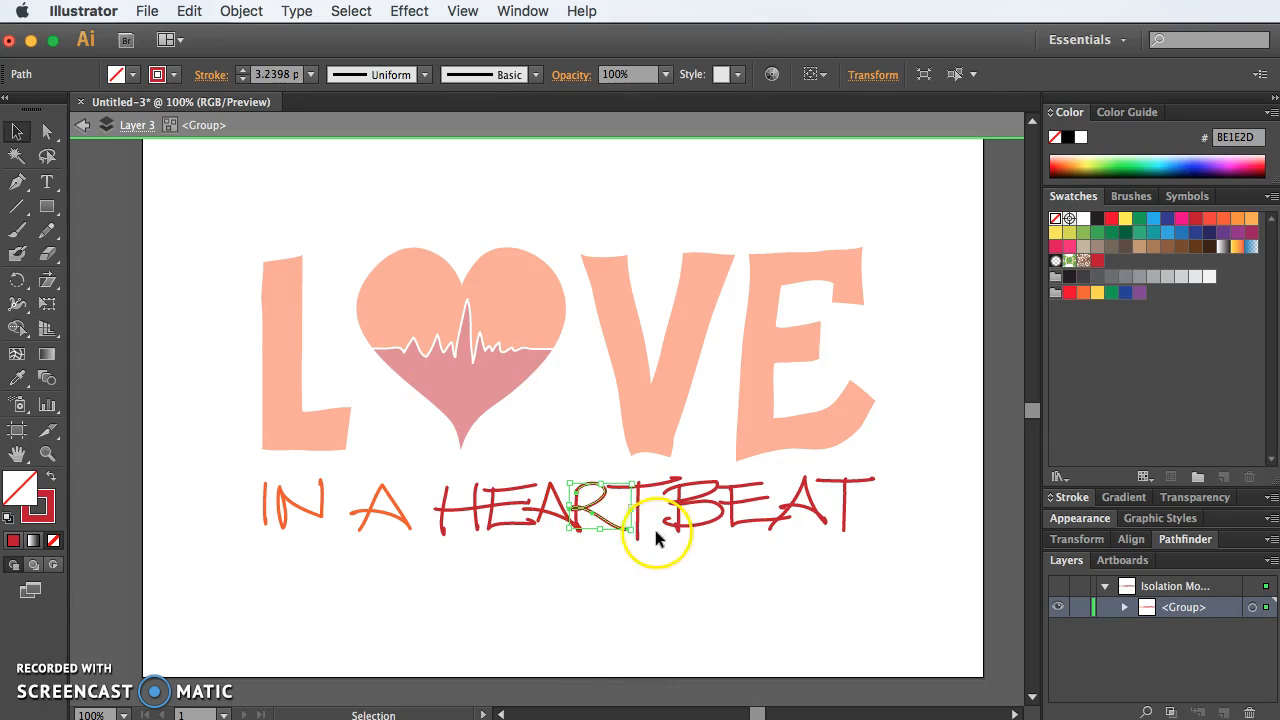
pyautogui.keyDown('shift'); pyautogui.click(573, 517); pyautogui.keyUp('shift')
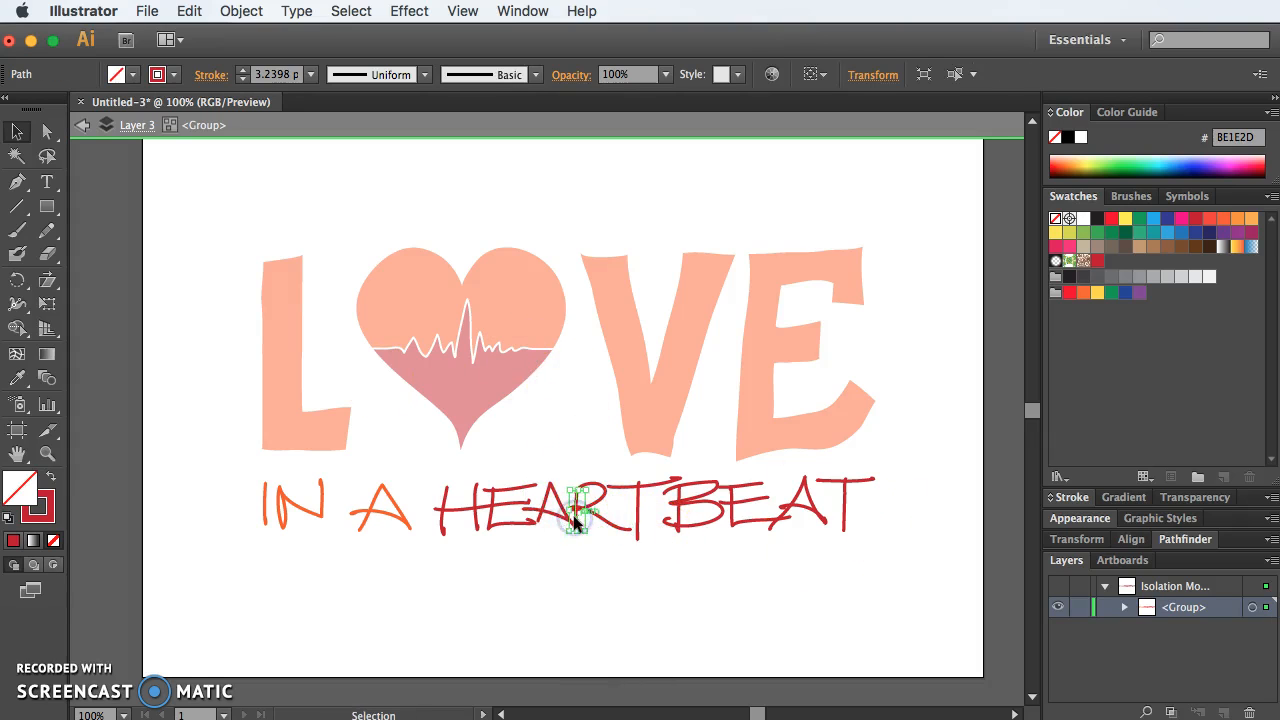
pyautogui.keyDown('shift'); pyautogui.click(610, 525); pyautogui.keyUp('shift')
pyautogui.press('super+g')
pyautogui.moveTo(640, 535); pyautogui.dragTo(640, 544)
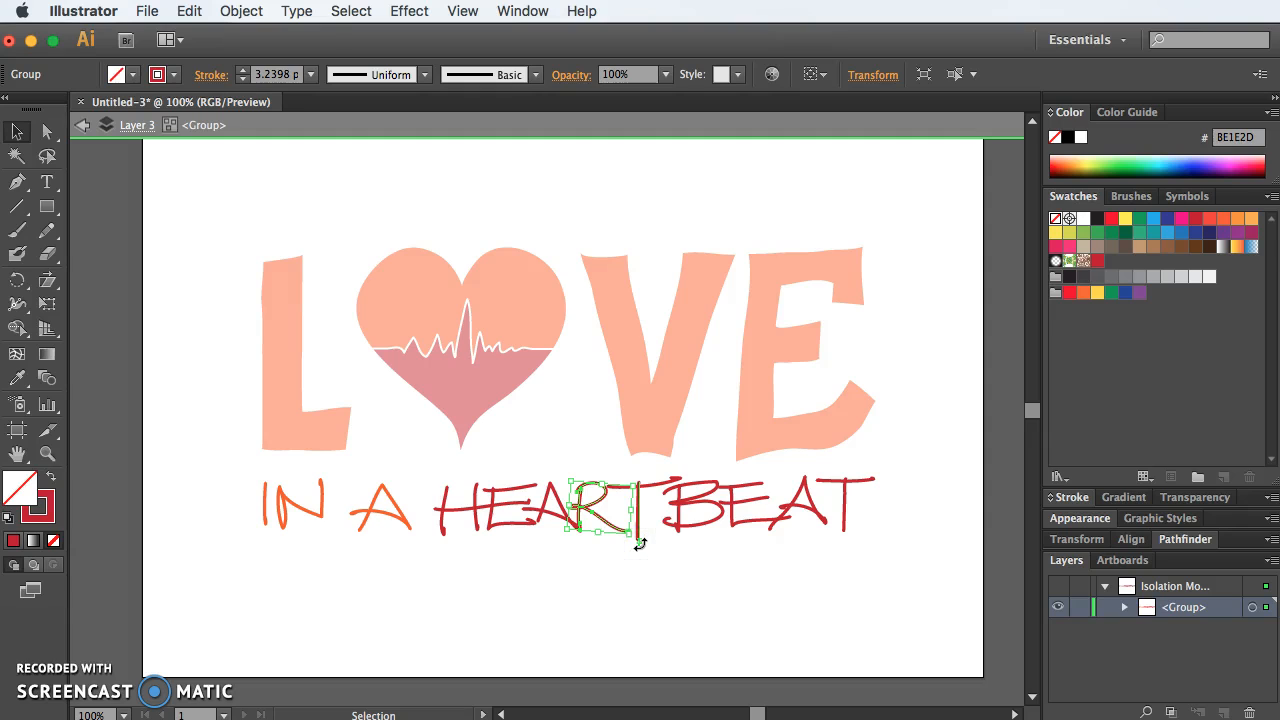
pyautogui.click(780, 609)
# Step: Exit the tagline's group isolation and set the whole group's stroke weight to 6 pt
pyautogui.press('super+equal')
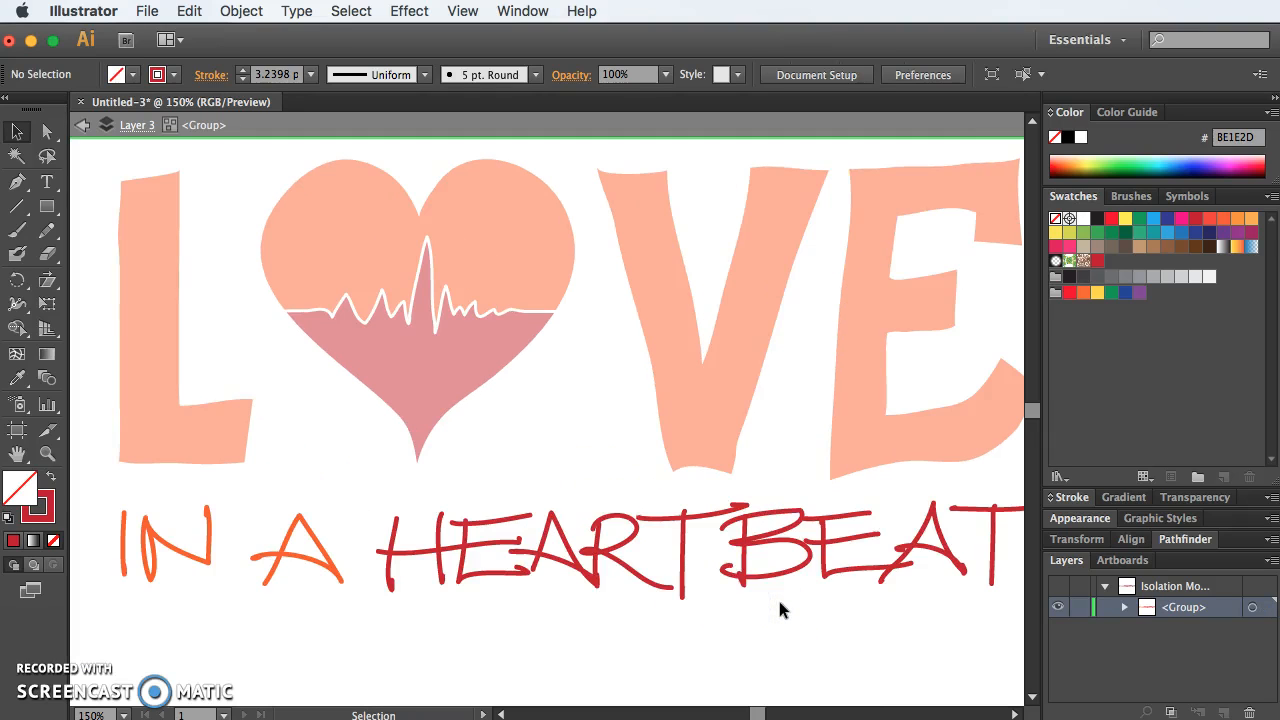
pyautogui.press('super+minus')
pyautogui.doubleClick(779, 603)
pyautogui.click(845, 535)
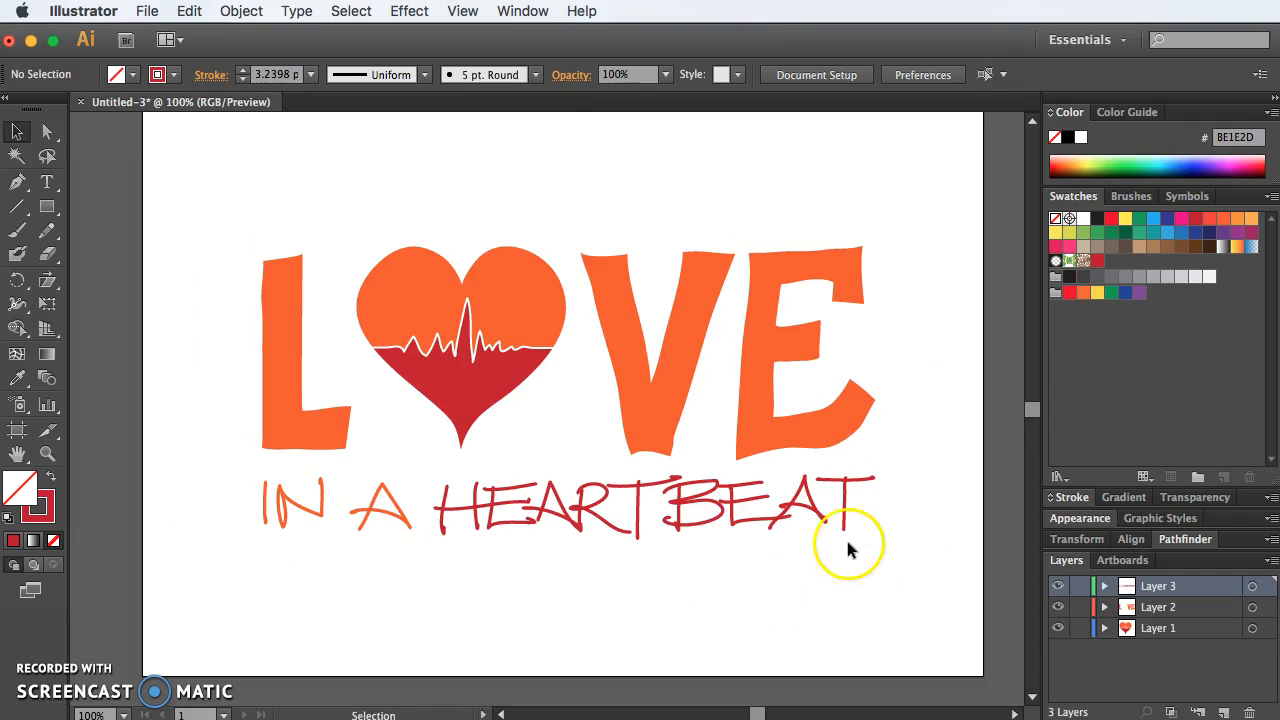
pyautogui.click(1084, 497)
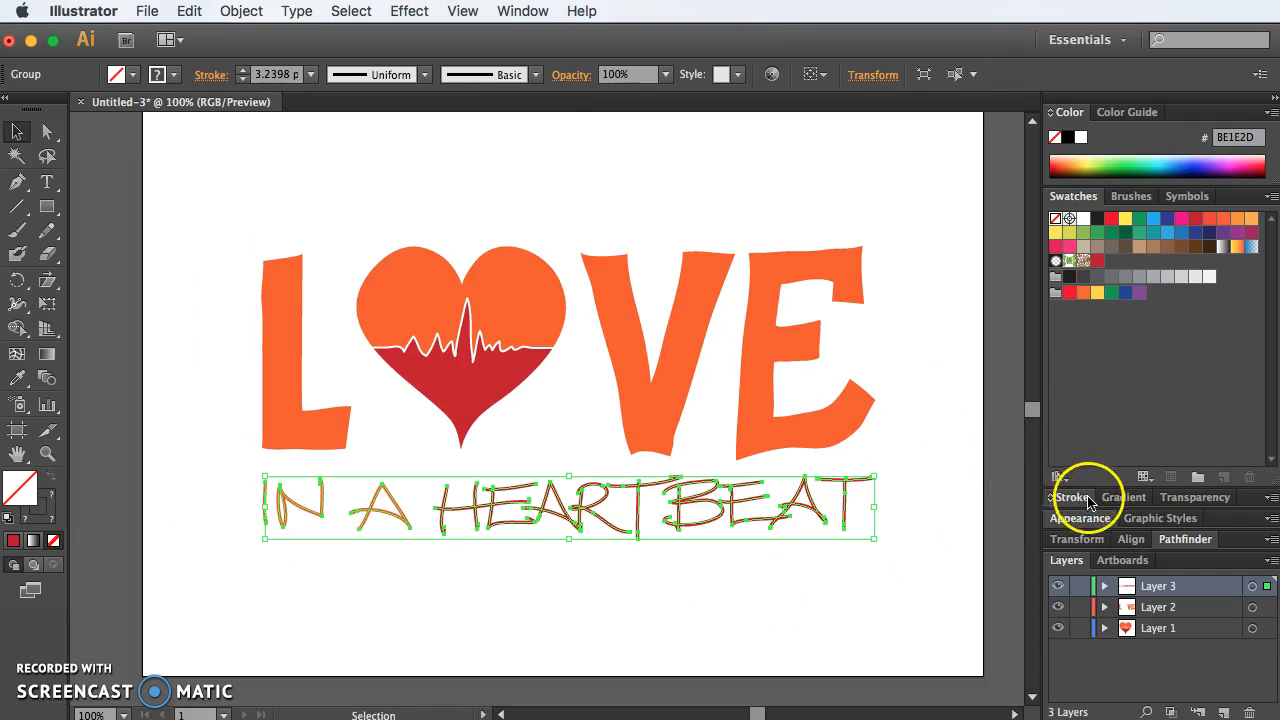
pyautogui.click(1122, 362)
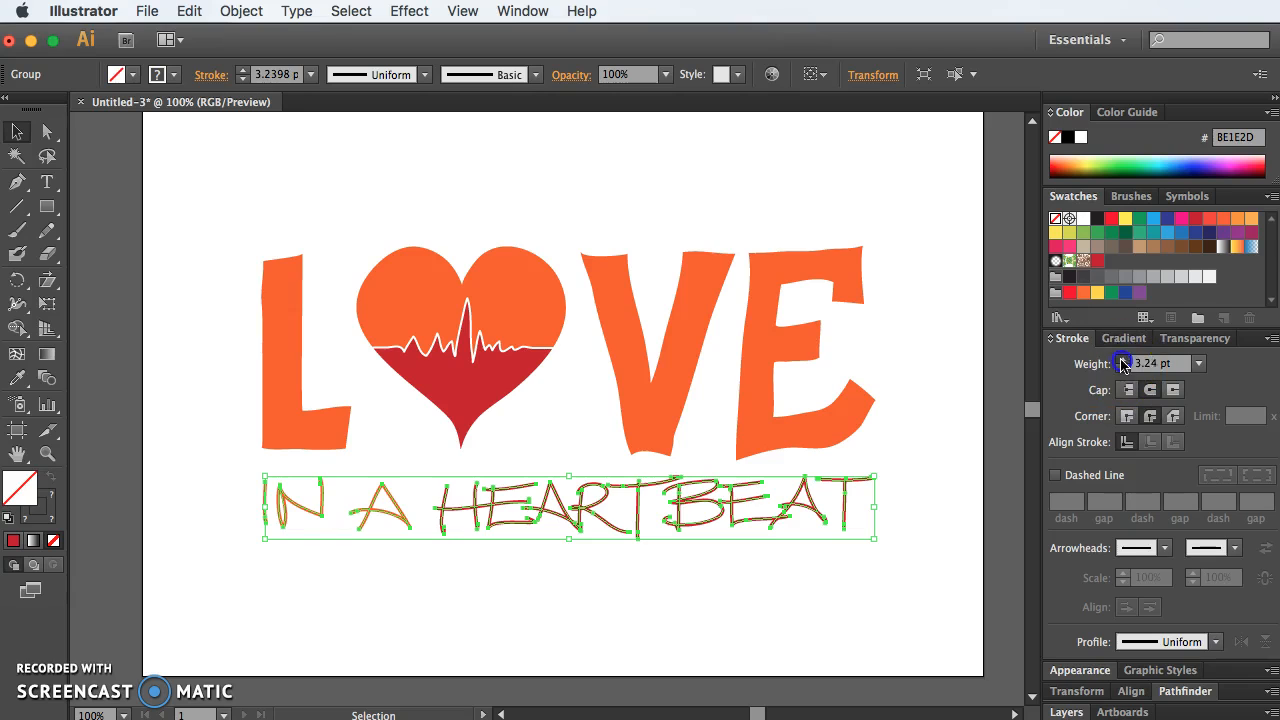
pyautogui.click(1122, 362)
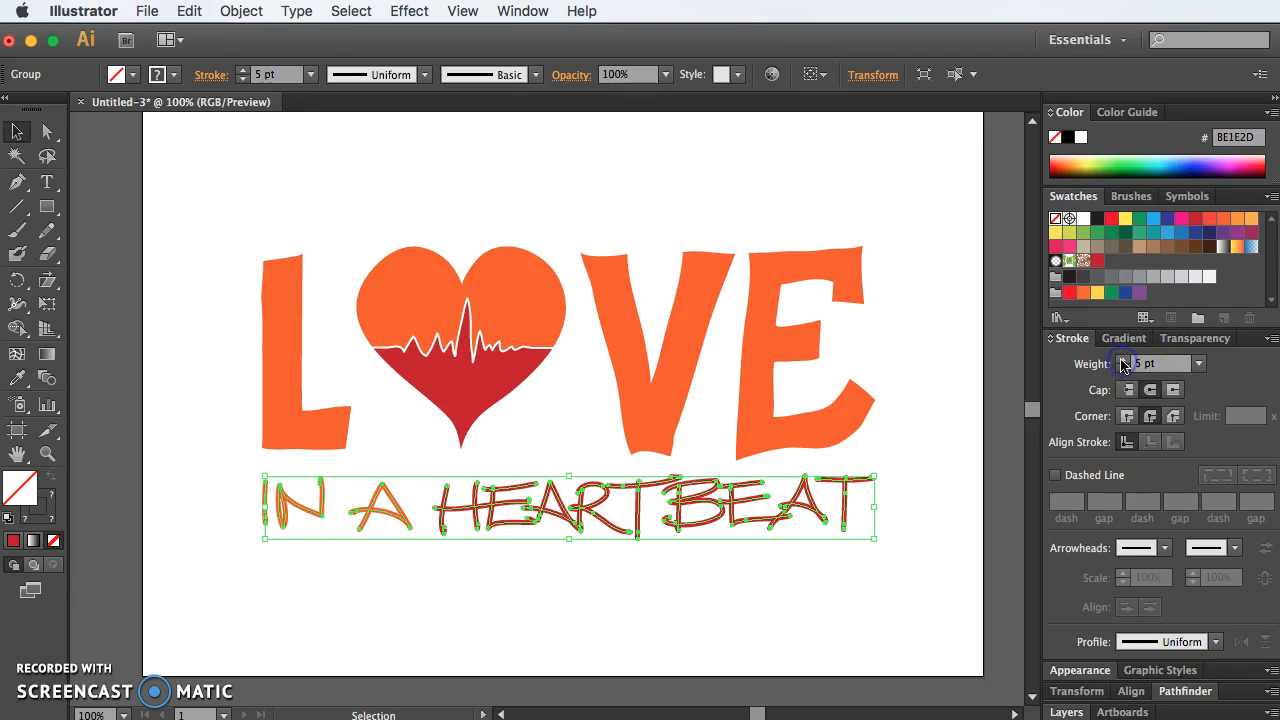
pyautogui.click(896, 392)
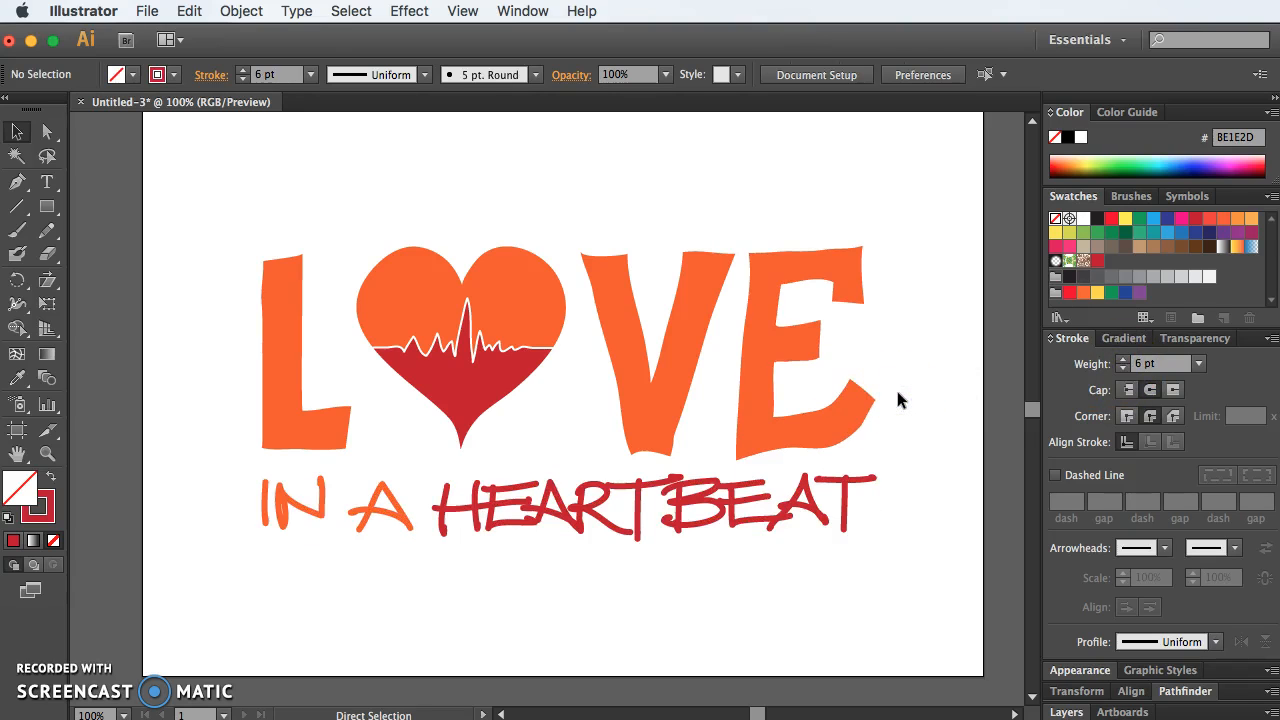
# Step: Undo the tagline's stroke weight increase to compare thicknesses, leave it at 5 pt, and deselect the artwork
pyautogui.press('super+z')
pyautogui.press('super+z')
pyautogui.press('super+shift+z')
pyautogui.click(943, 413)
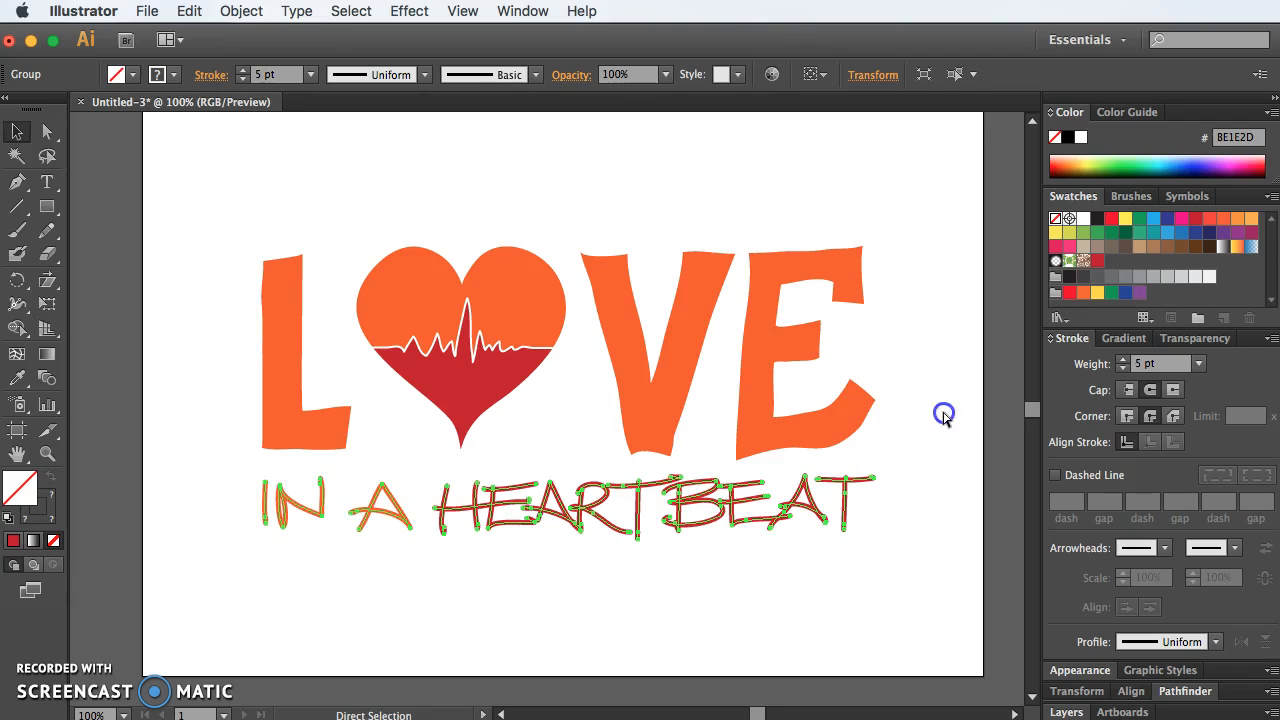
pyautogui.press('super+z')
pyautogui.click(943, 413)
pyautogui.press('super+shift+z')
pyautogui.click(943, 413)
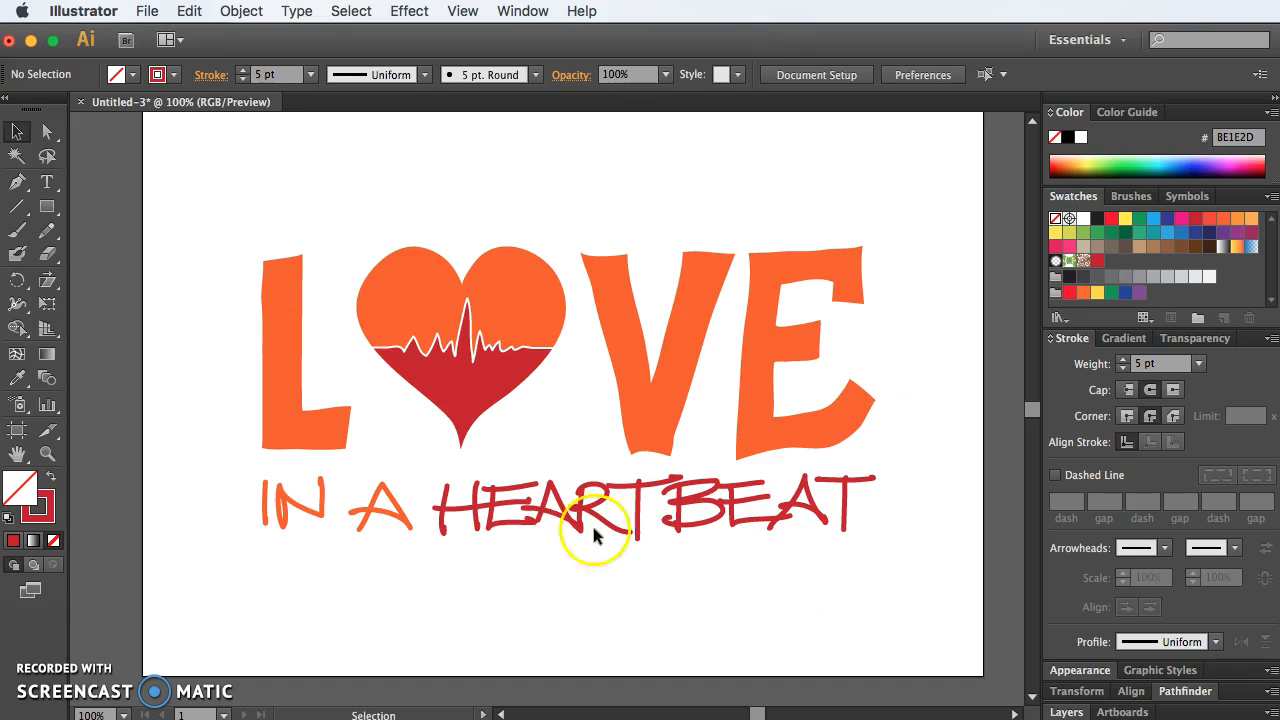
pyautogui.press('super+equal')
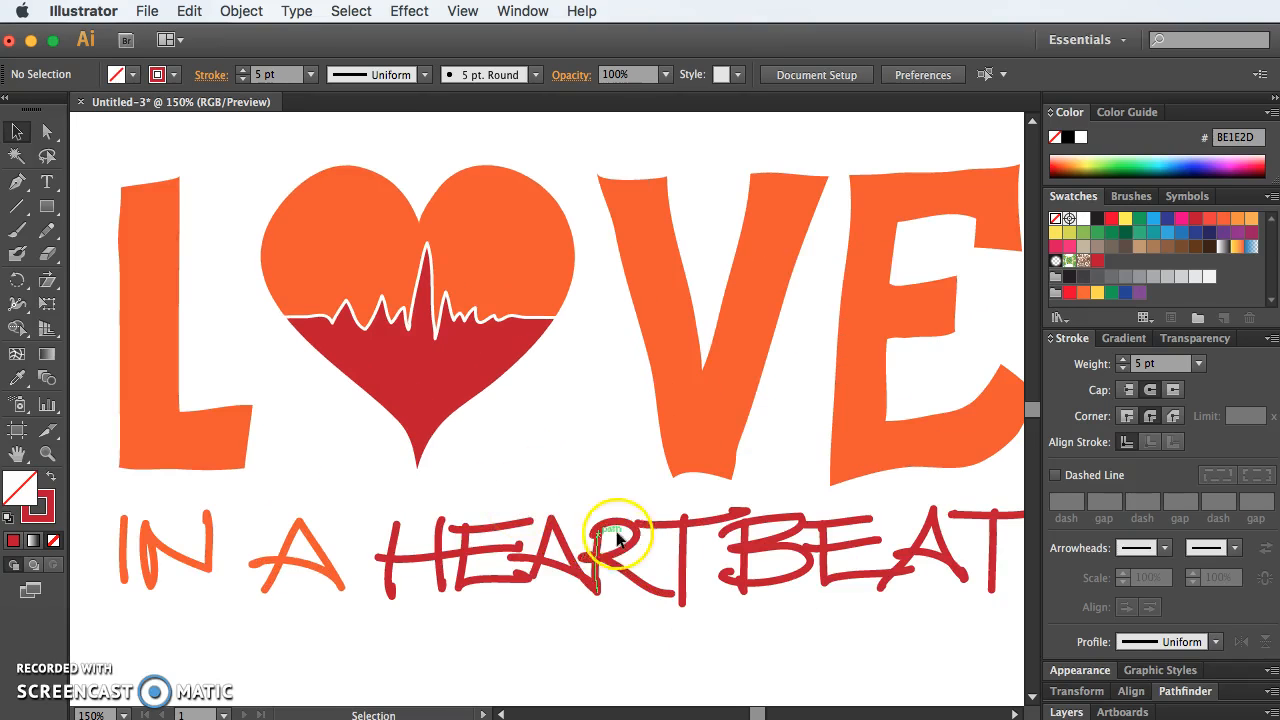
pyautogui.press('super+minus')
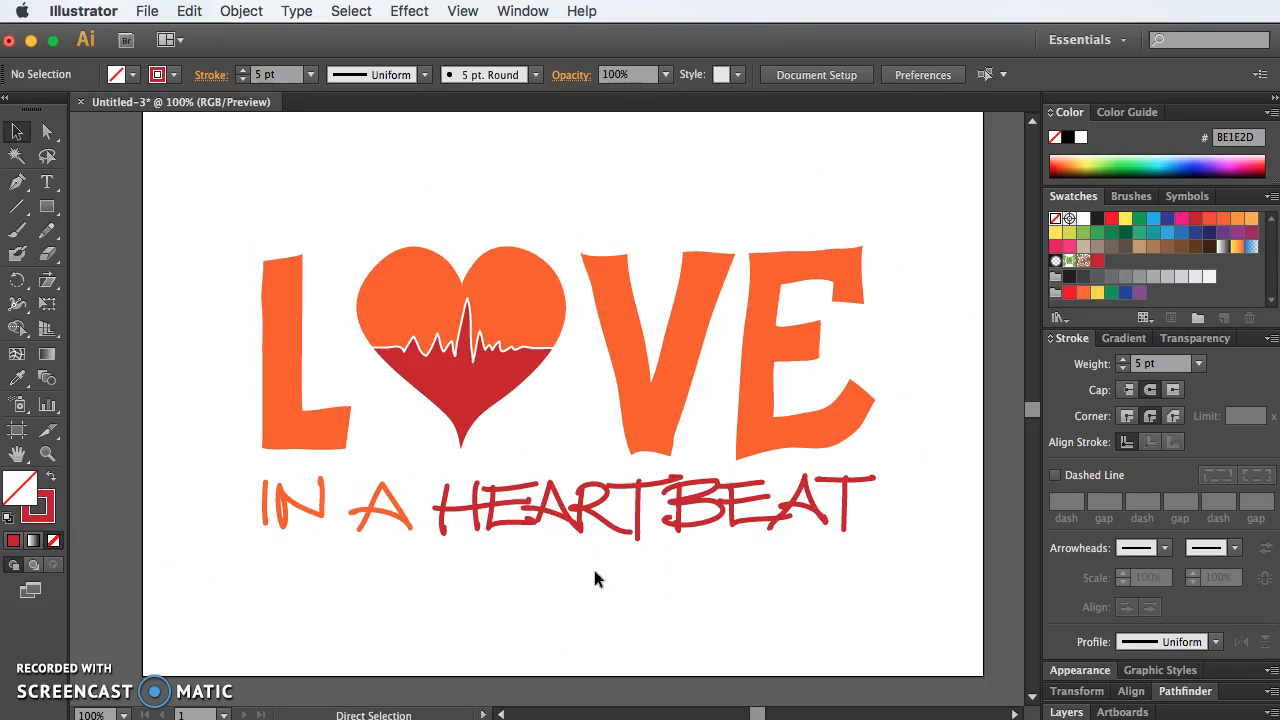
pyautogui.hscroll(-3, 866, 587)
pyautogui.click(371, 500)
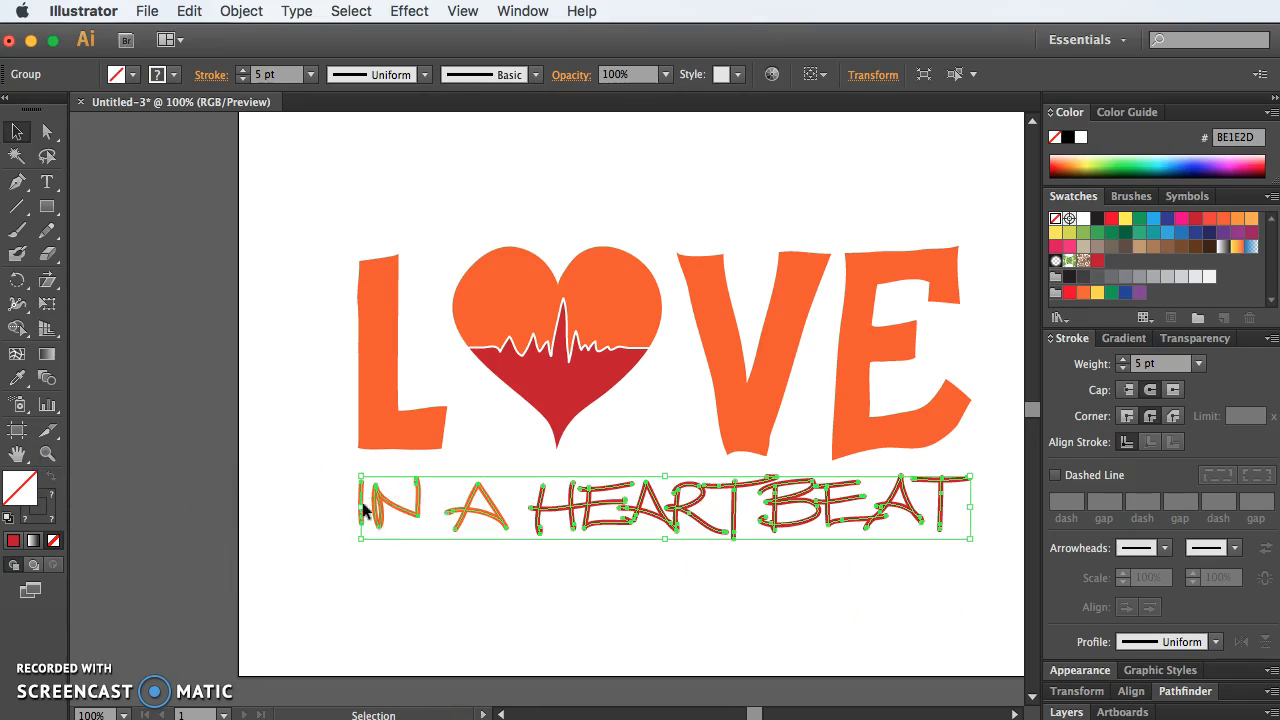
pyautogui.click(620, 615)
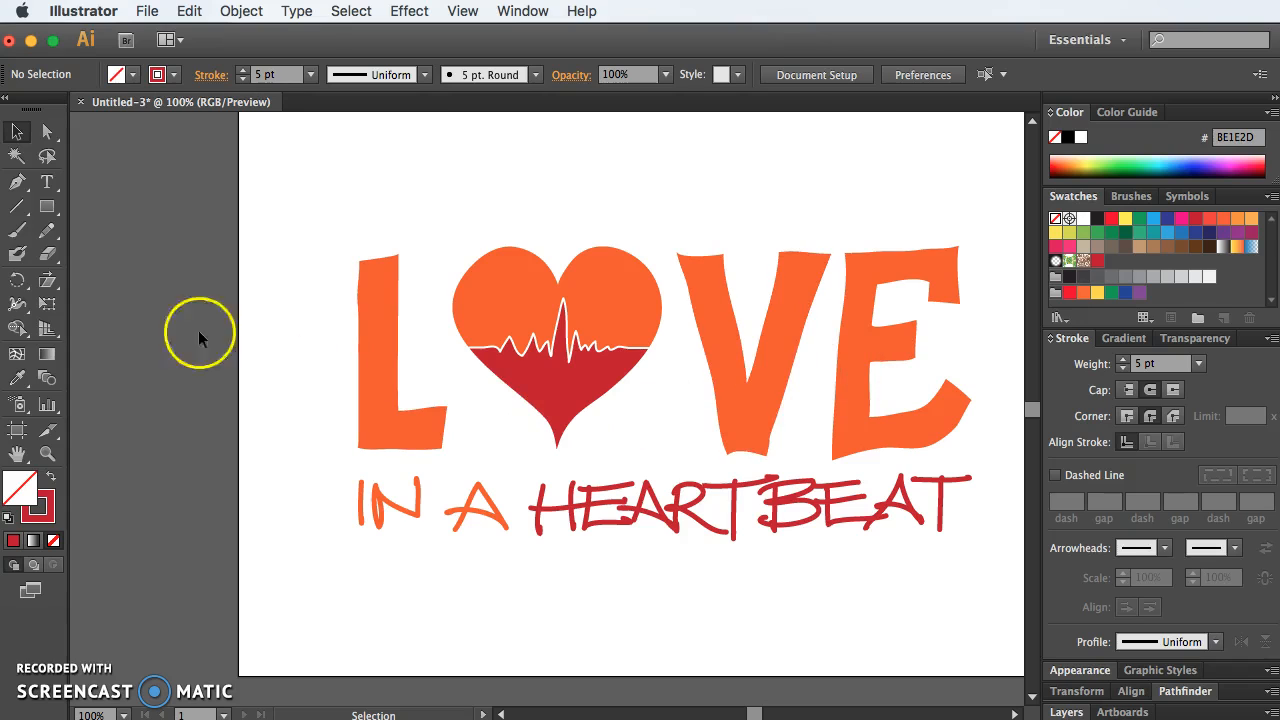
# Step: Handwrite a sample word "Heart" in dark red below the tagline with the Pencil tool, redrawing the "a" once
pyautogui.click(47, 250)
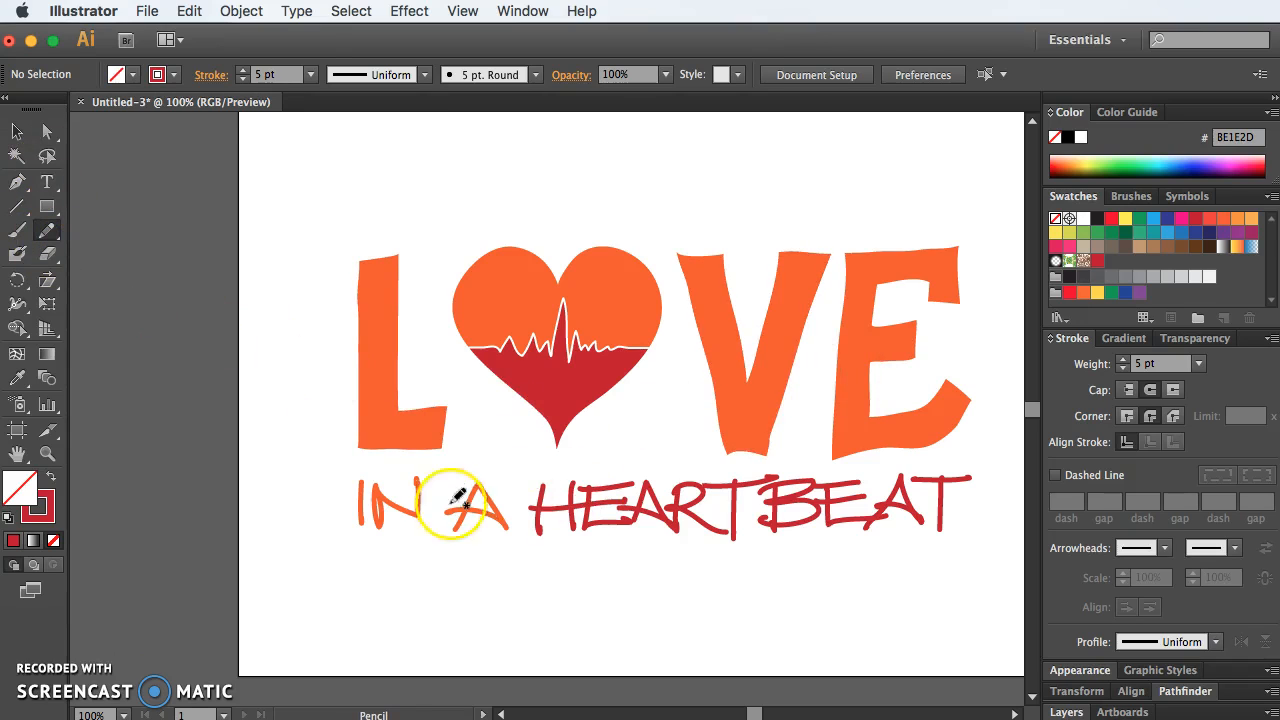
pyautogui.moveTo(551, 573)
pyautogui.mouseDown()
pyautogui.moveTo(562, 611)
pyautogui.moveTo(576, 597)
pyautogui.moveTo(541, 616)
pyautogui.moveTo(605, 607)
pyautogui.moveTo(634, 619)
pyautogui.moveTo(686, 602)
pyautogui.mouseUp()
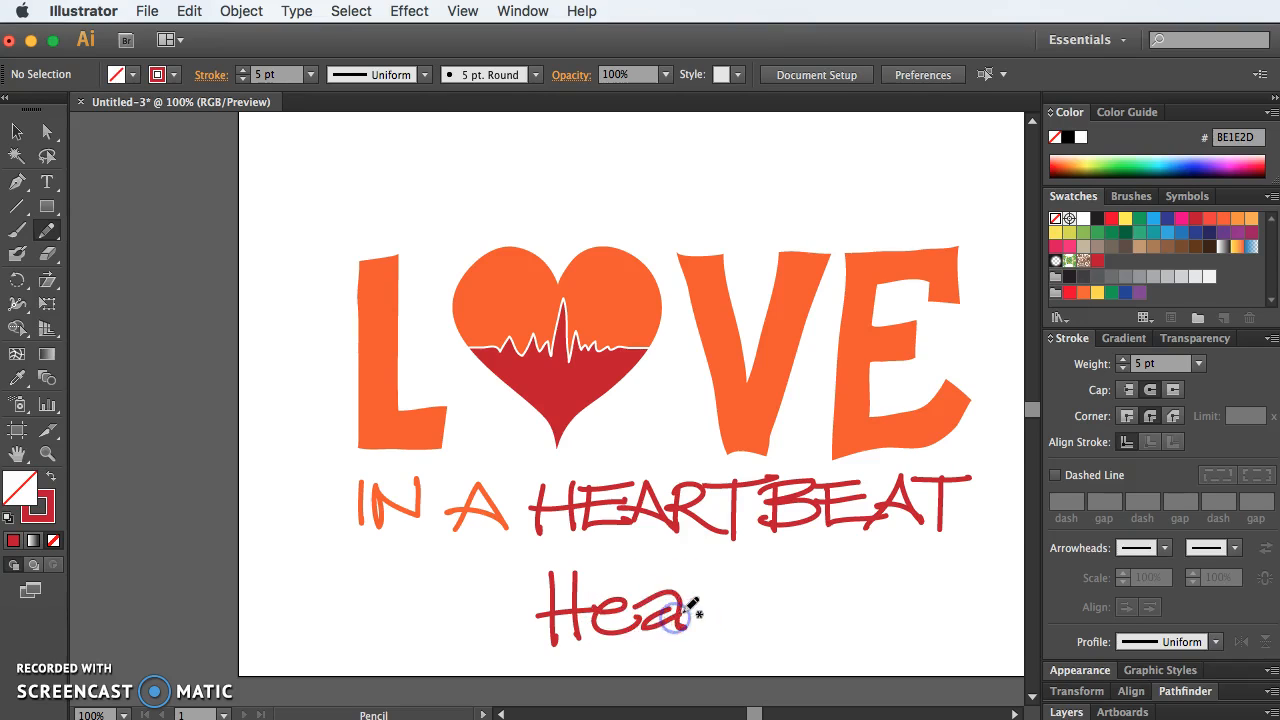
pyautogui.press('super+z')
pyautogui.moveTo(645, 601); pyautogui.dragTo(686, 598)
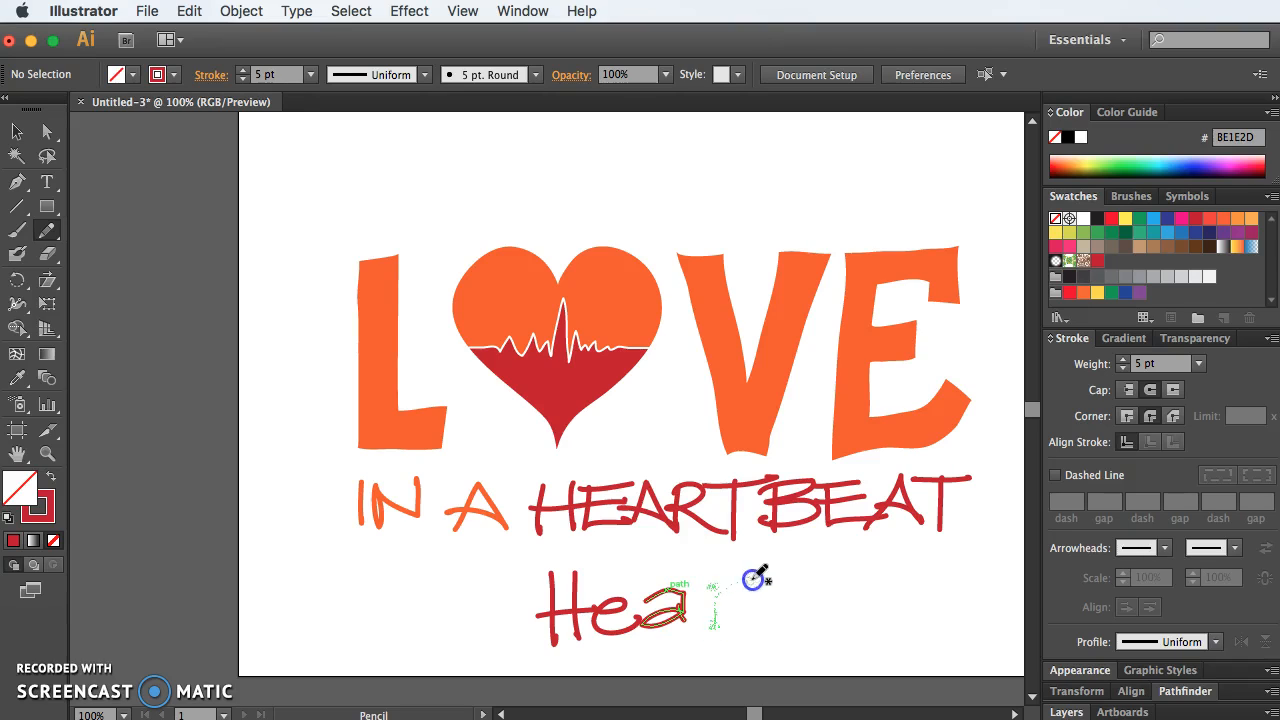
pyautogui.moveTo(753, 578); pyautogui.dragTo(754, 580)
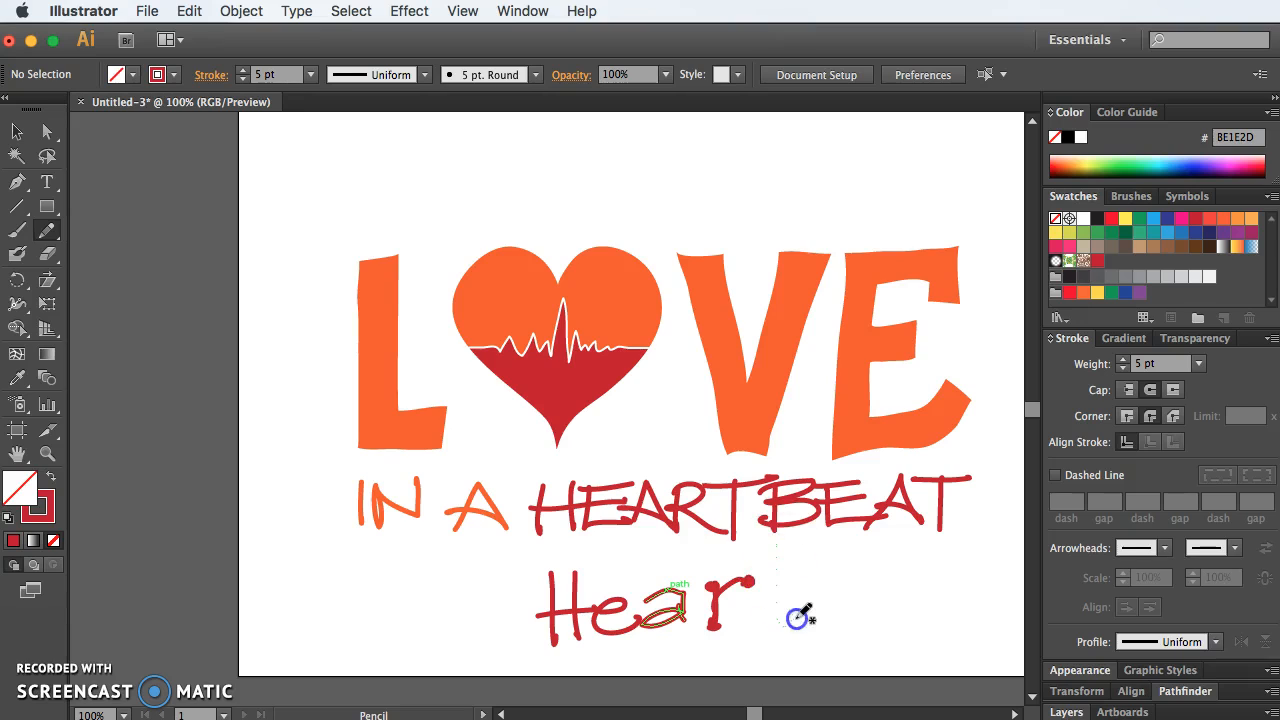
pyautogui.moveTo(797, 620); pyautogui.dragTo(803, 615)
pyautogui.moveTo(776, 544); pyautogui.dragTo(804, 564)
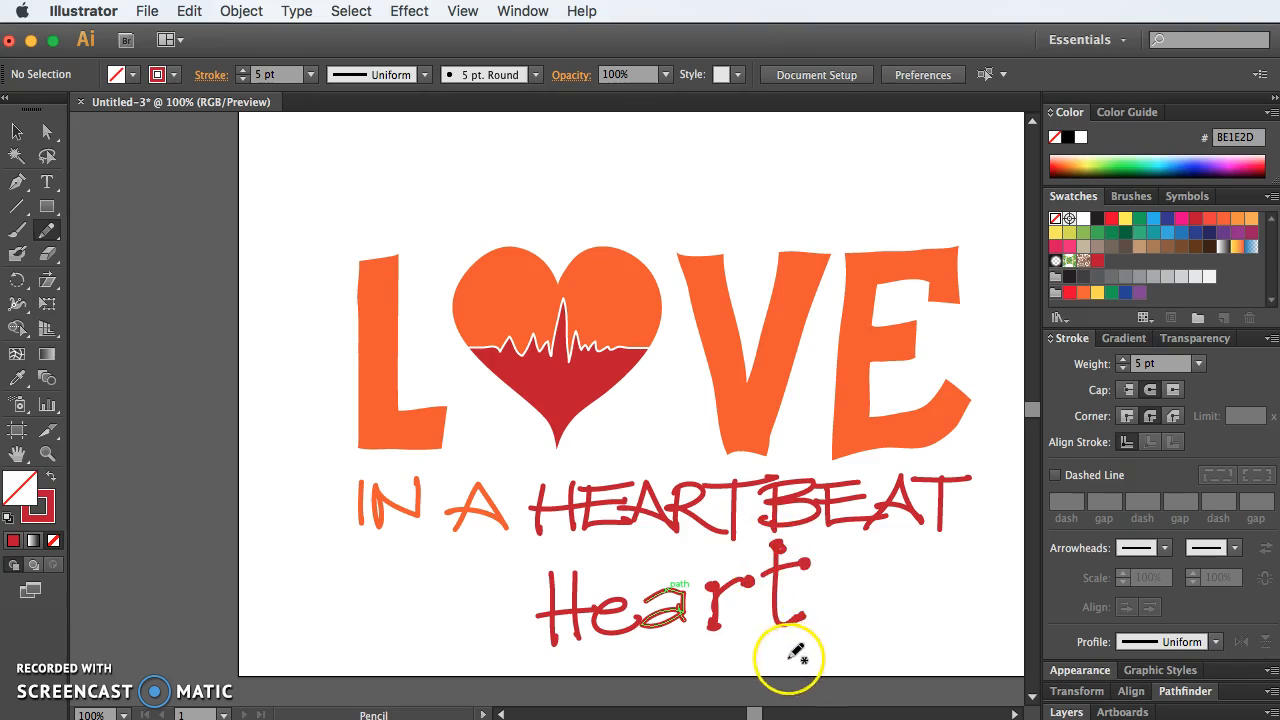
# Step: Select all the strokes of the handwritten sample "Heart" below the tagline and delete them
pyautogui.click(16, 131)
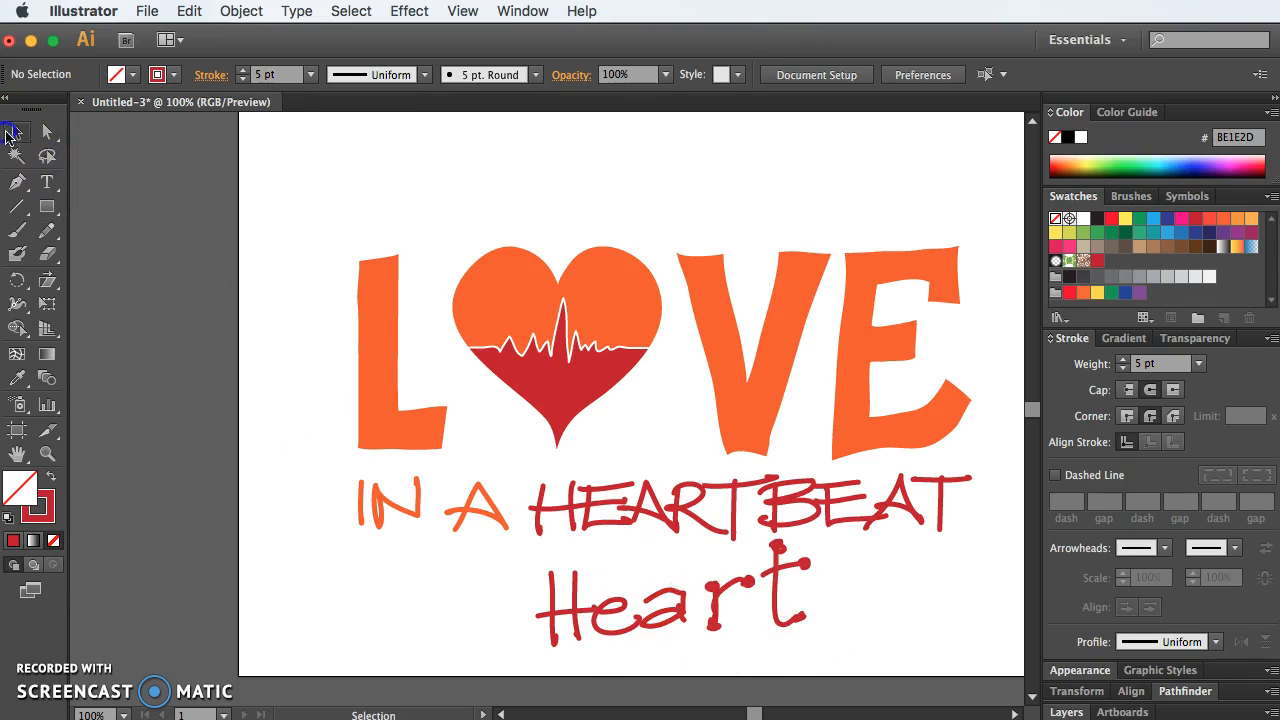
pyautogui.moveTo(490, 578)
pyautogui.mouseDown()
pyautogui.moveTo(786, 618)
pyautogui.moveTo(789, 571)
pyautogui.moveTo(761, 547)
pyautogui.mouseUp()
pyautogui.press('Delete')
pyautogui.press('Delete')
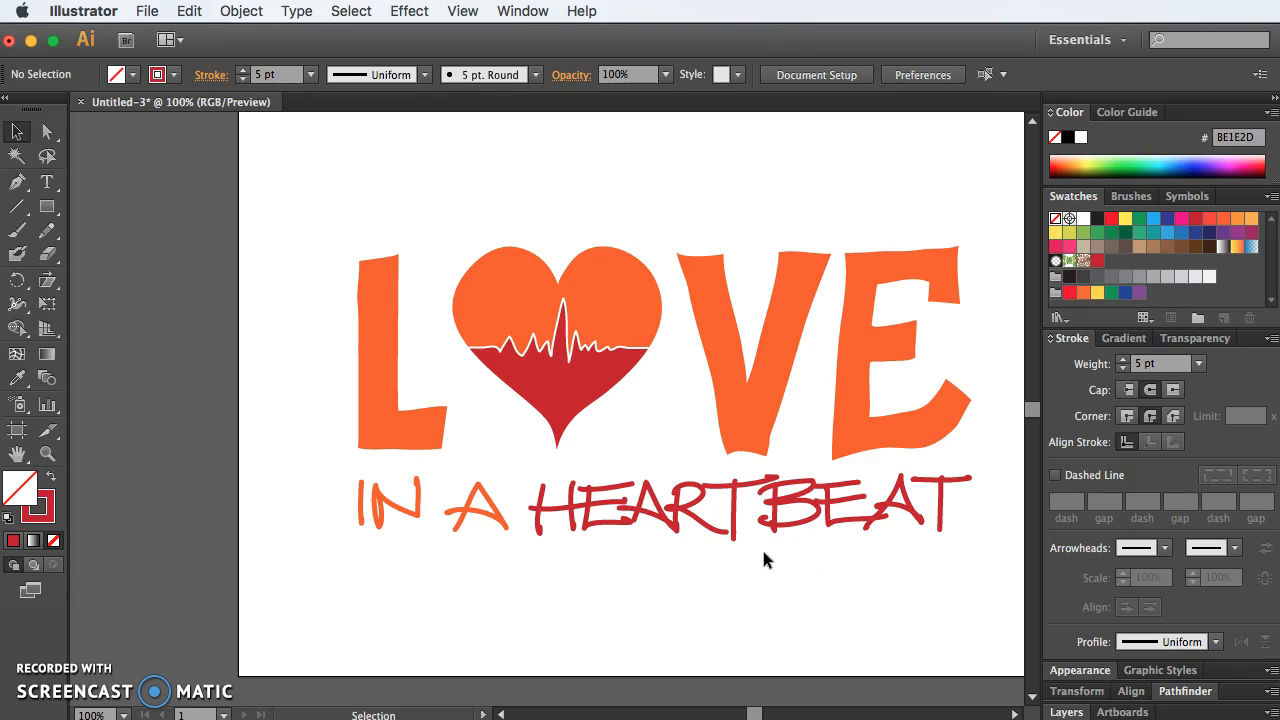
# Step: Isolate the tagline group and add the circular Arrow 21 arrowhead to the end of the final T's stem
pyautogui.click(940, 504)
pyautogui.doubleClick(940, 514)
pyautogui.click(941, 506)
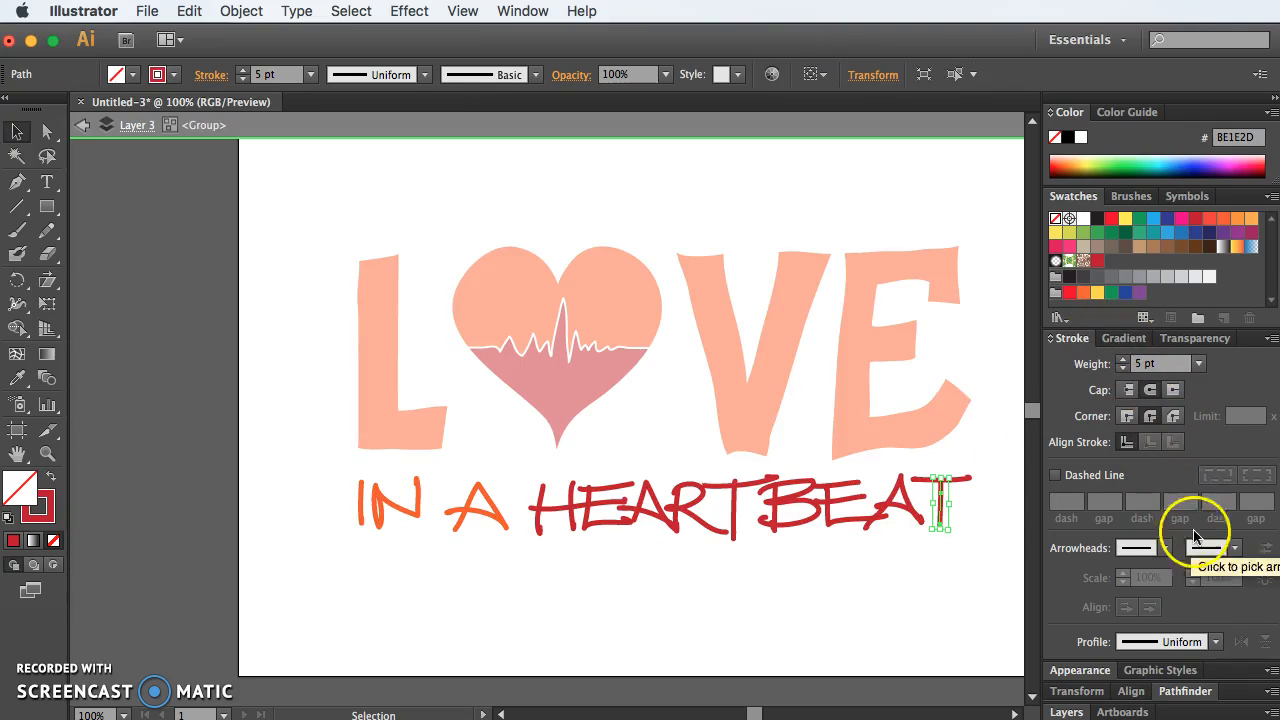
pyautogui.click(1235, 549)
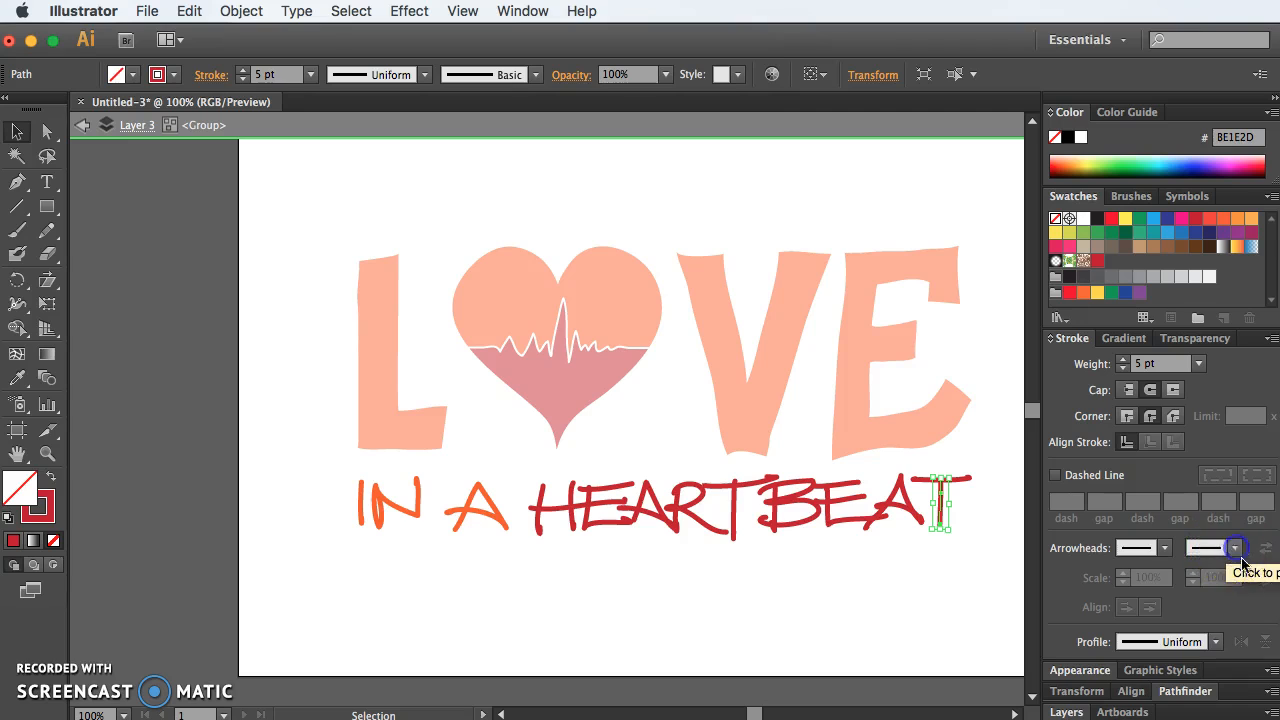
pyautogui.click(1237, 550)
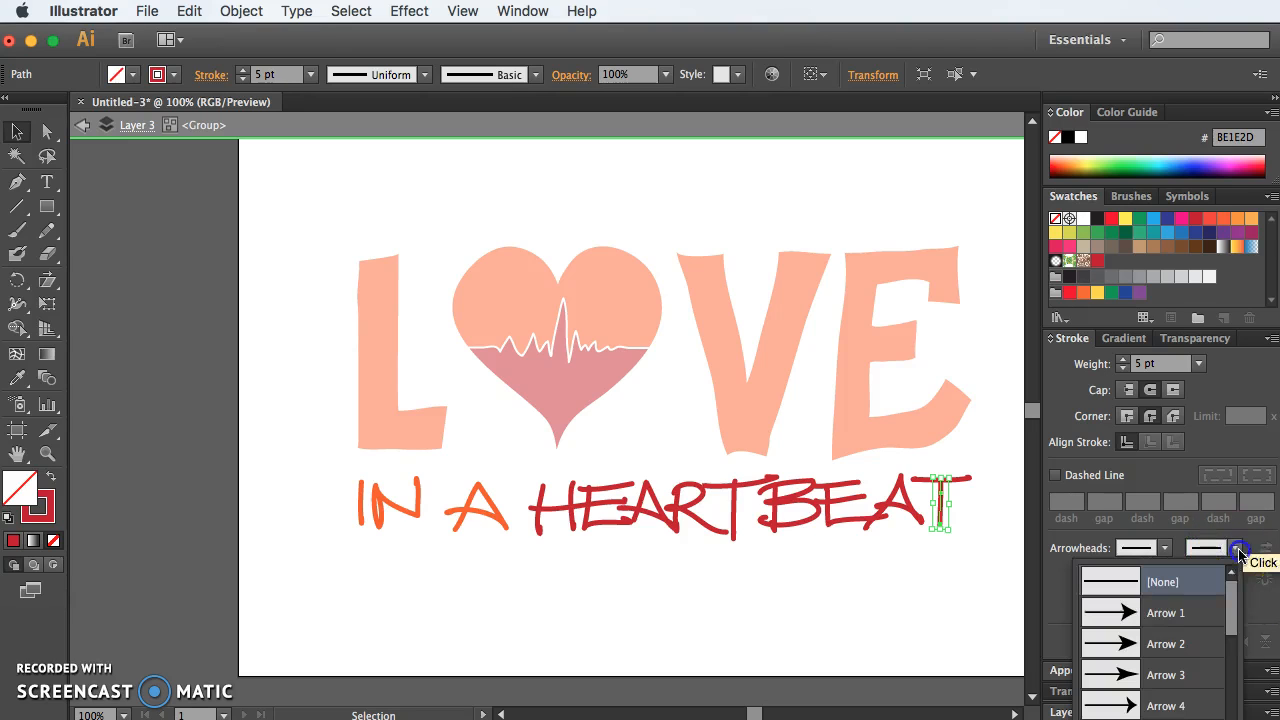
pyautogui.scroll(-6, 1130, 660)
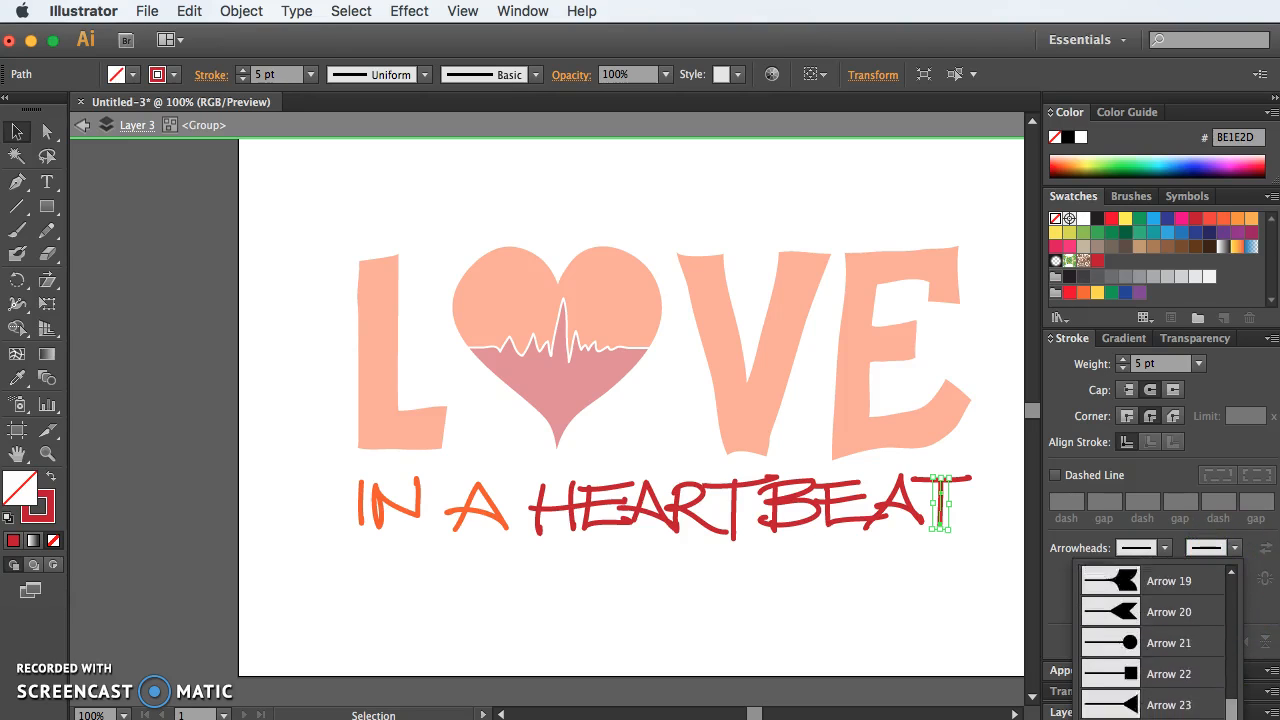
pyautogui.click(1128, 668)
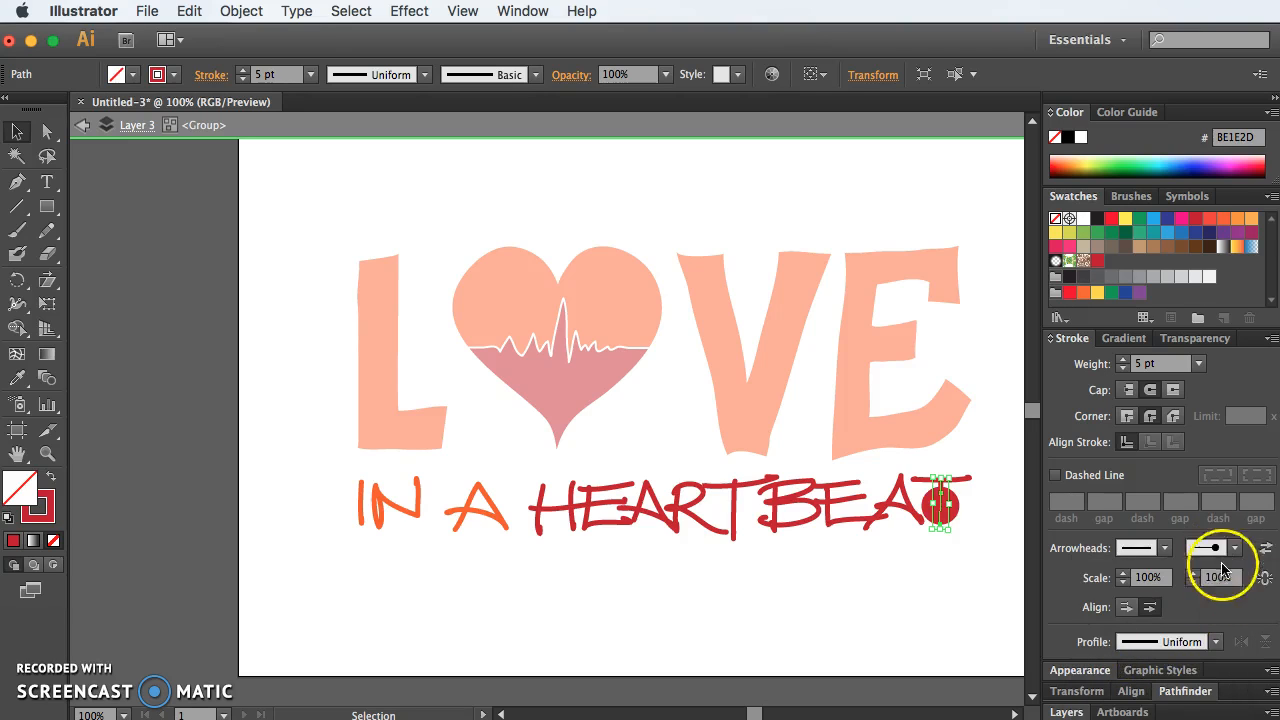
# Step: Try the circle at both ends of the stem, then extend it beyond the path's lower end at 30% scale
pyautogui.click(1265, 549)
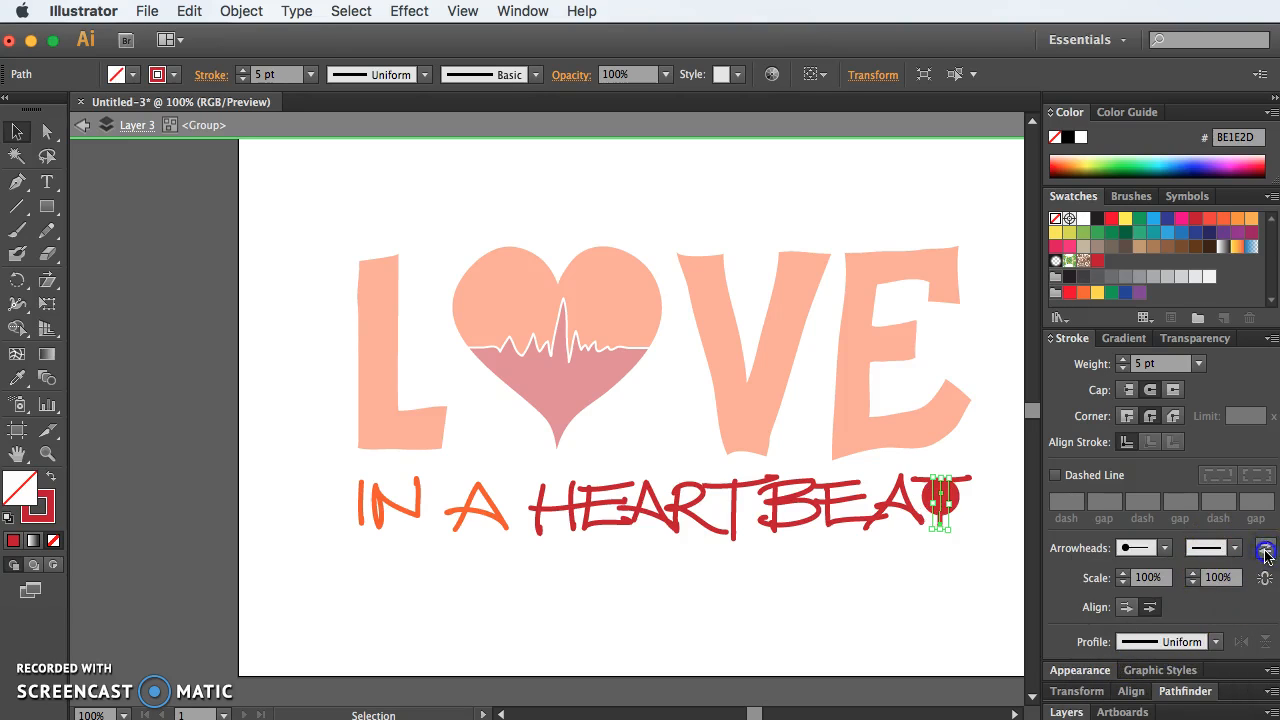
pyautogui.click(1265, 549)
pyautogui.click(1127, 607)
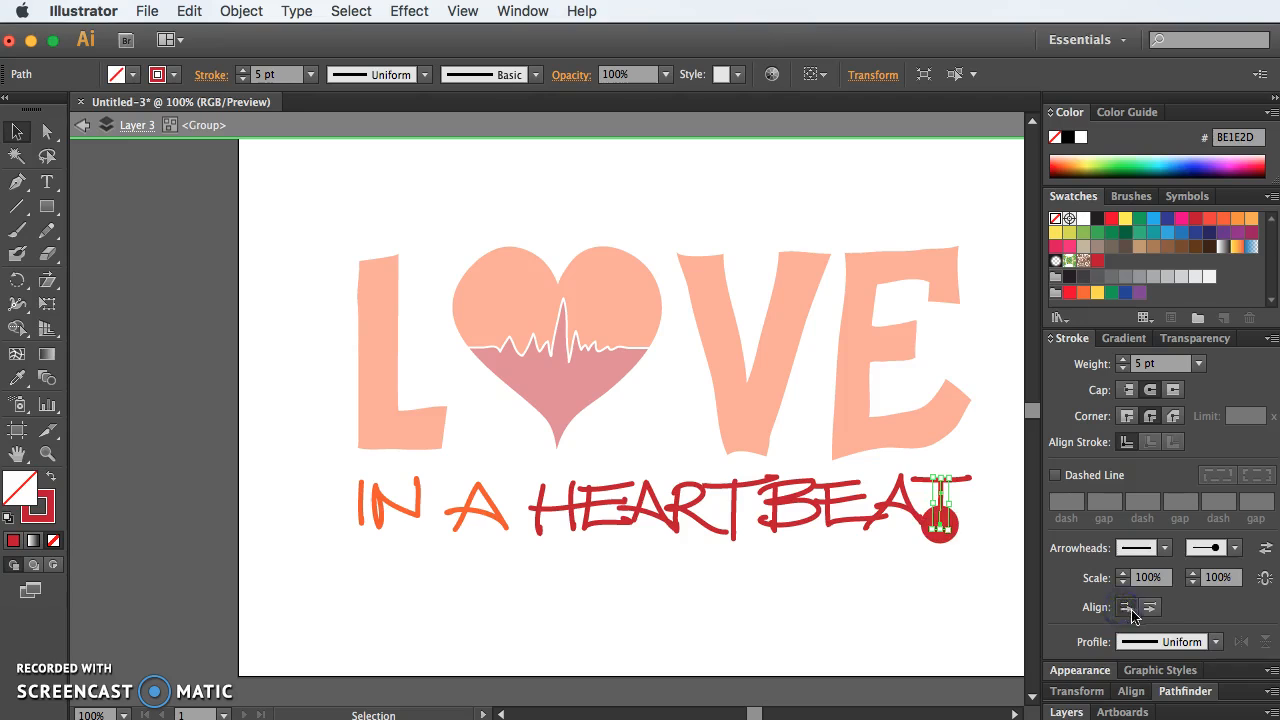
pyautogui.click(1216, 578)
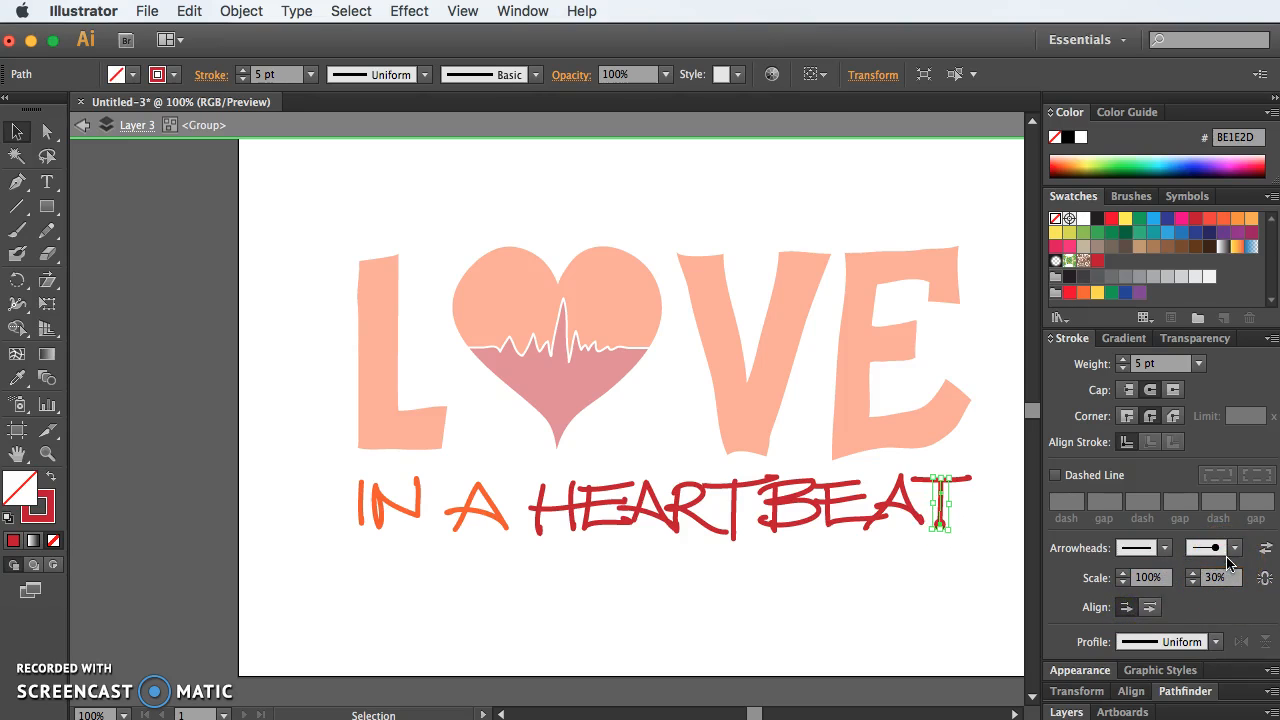
pyautogui.click(1012, 530)
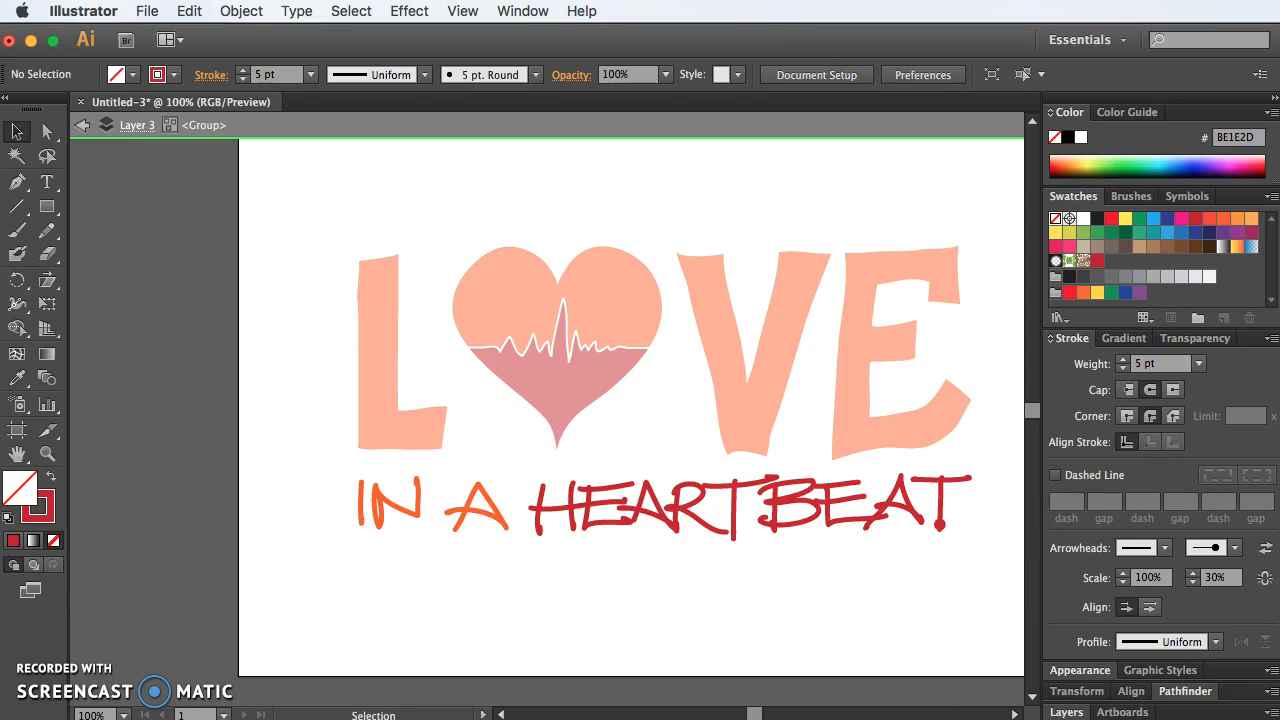
# Step: Undo the arrowhead changes on the final T's stem and clear the selection
pyautogui.press('super+z')
pyautogui.press('super+z')
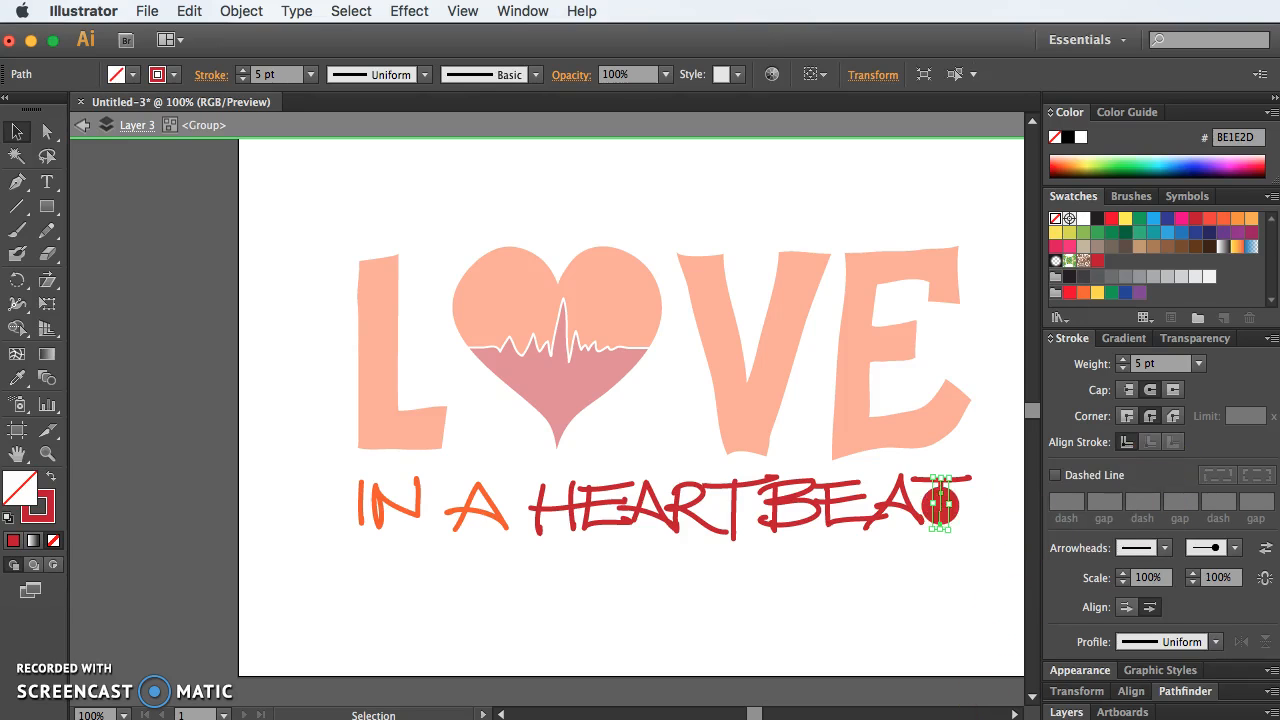
pyautogui.press('super+z')
pyautogui.click(997, 560)
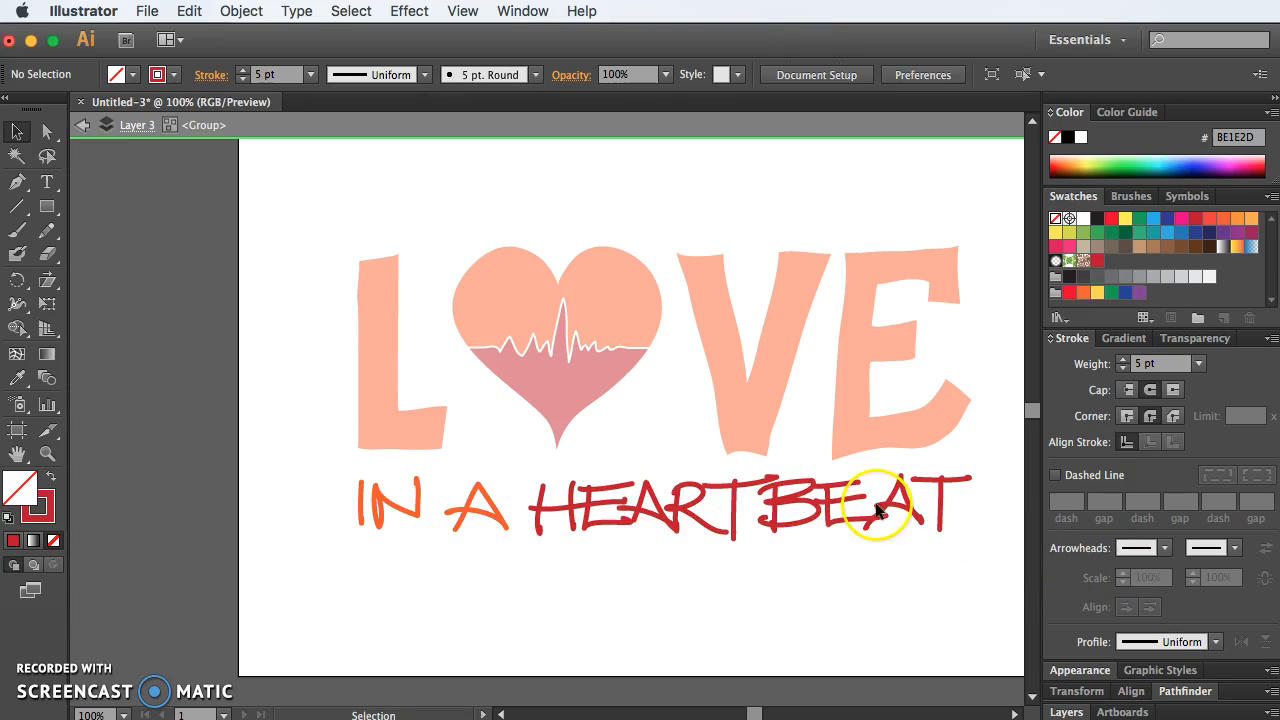
# Step: Duplicate the whole "IN A HEARTBEAT" tagline directly below the original and deselect the copy
pyautogui.moveTo(943, 547); pyautogui.dragTo(340, 480)
pyautogui.moveTo(463, 541); pyautogui.dragTo(455, 640)
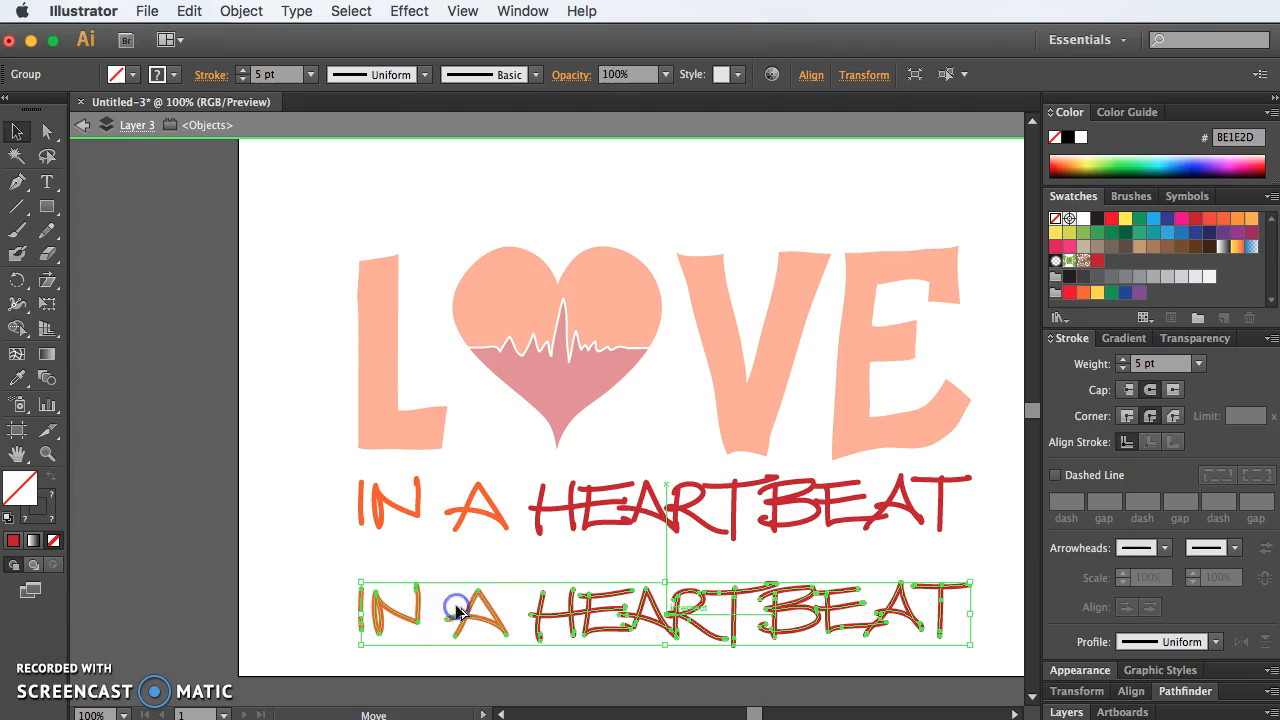
pyautogui.click(1003, 593)
# Step: Apply the Charcoal - Feather brush to the duplicated lower tagline
pyautogui.press('super+equal')
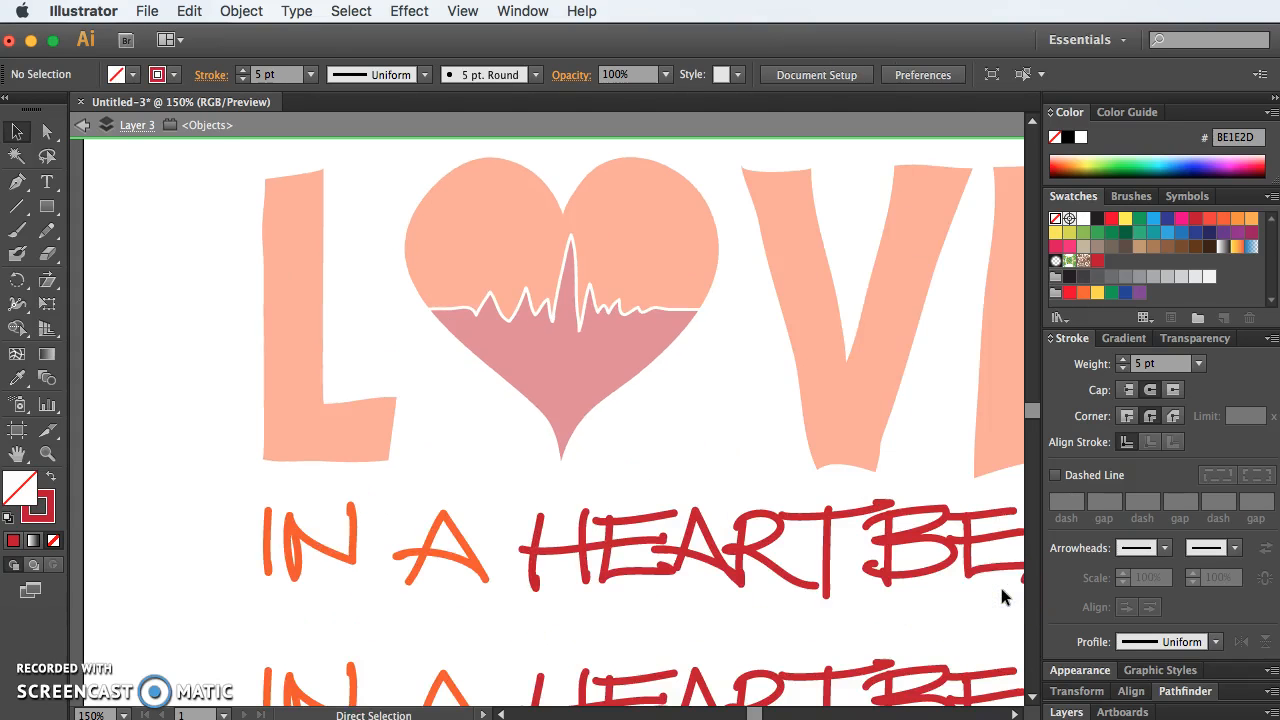
pyautogui.moveTo(959, 639); pyautogui.dragTo(862, 458)
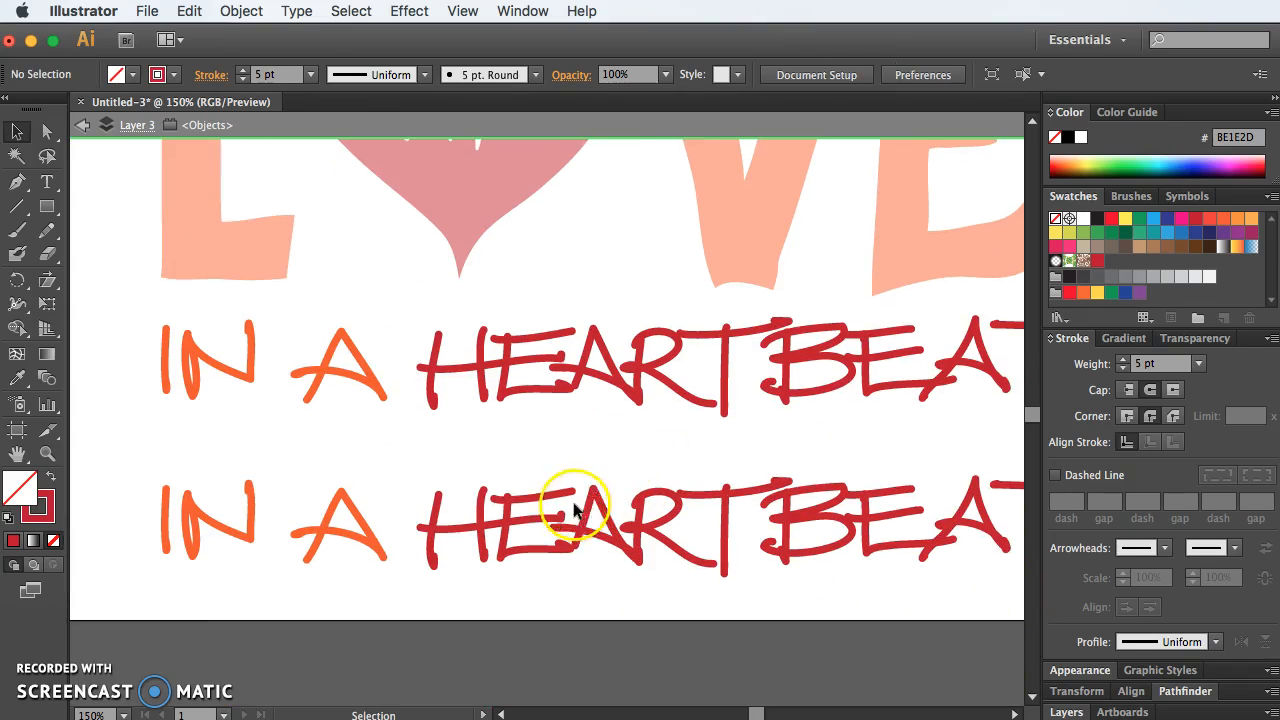
pyautogui.click(541, 497)
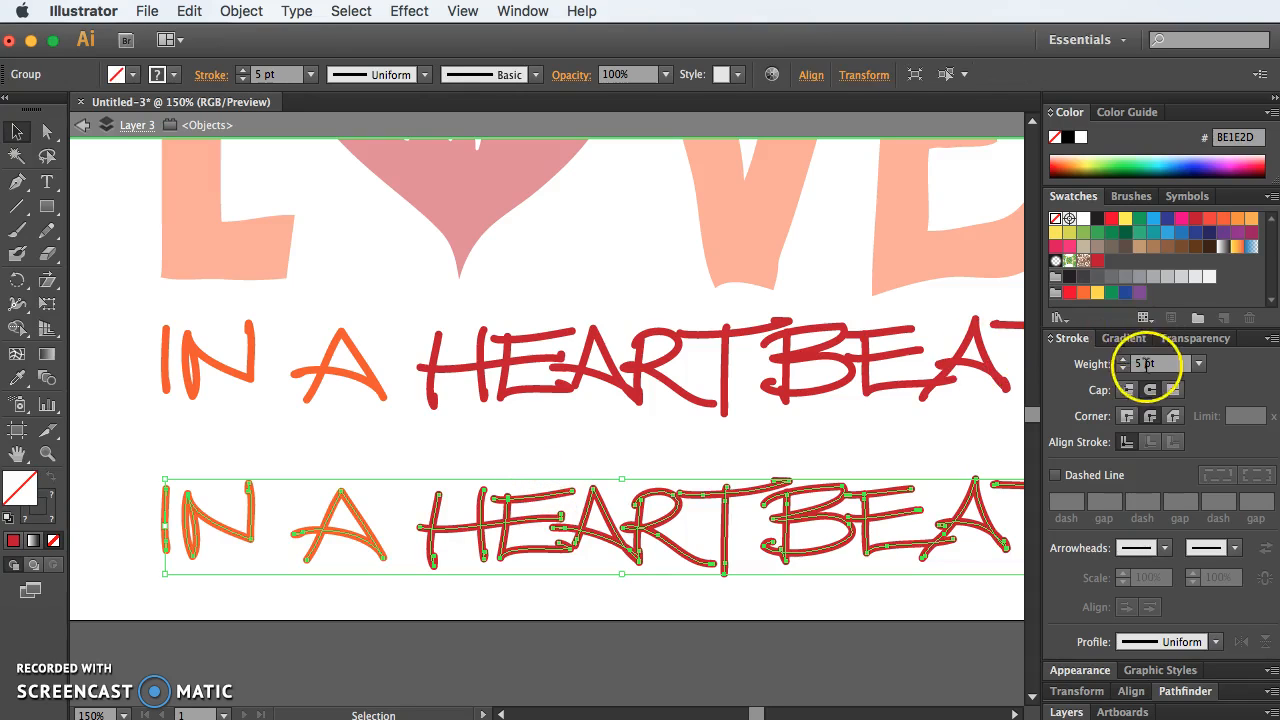
pyautogui.click(1128, 197)
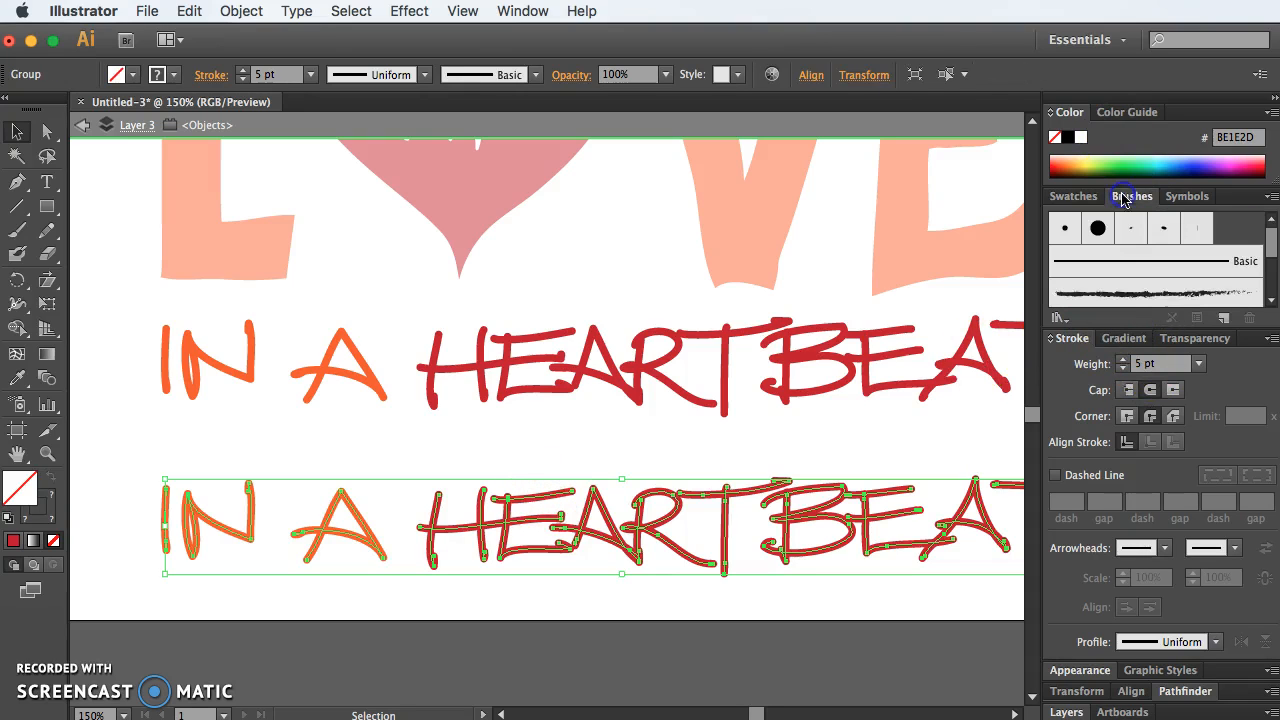
pyautogui.click(1152, 295)
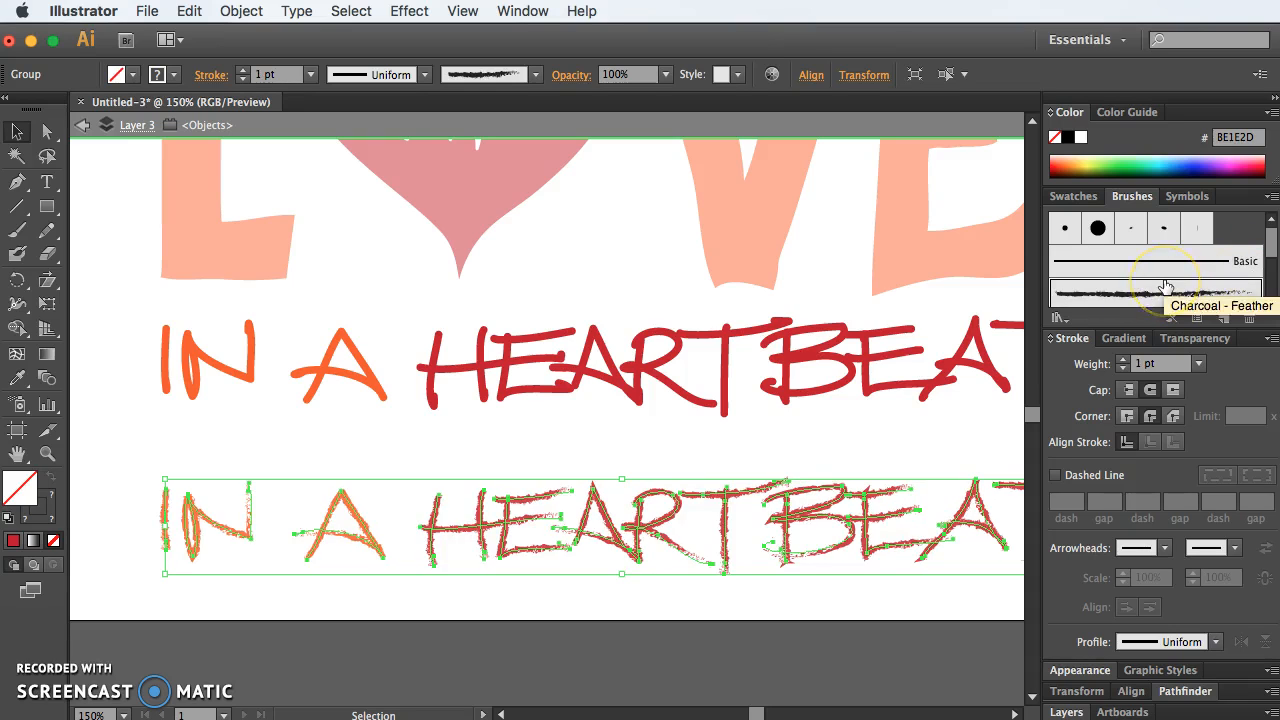
# Step: Try the 3 pt. Oval and 5 pt. Oval brushes on the lower tagline, then apply the 5 pt. Flat brush
pyautogui.scroll(-5, 1165, 285)
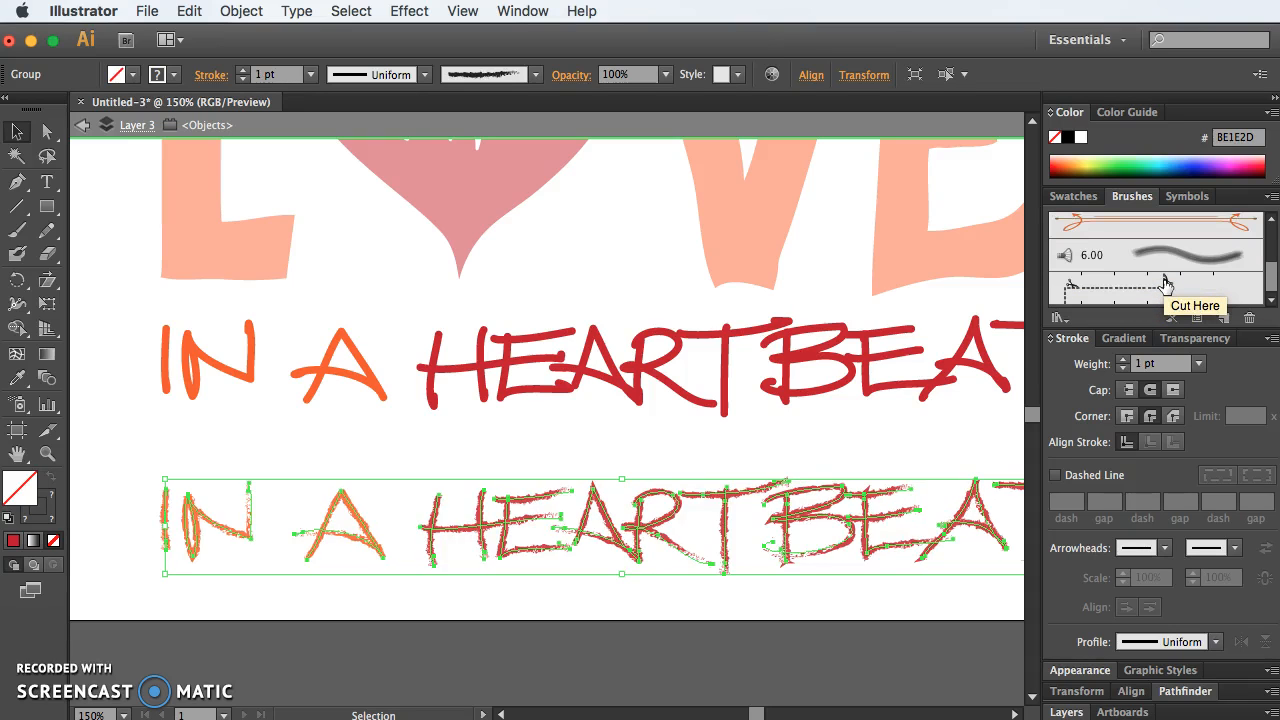
pyautogui.scroll(5, 1165, 285)
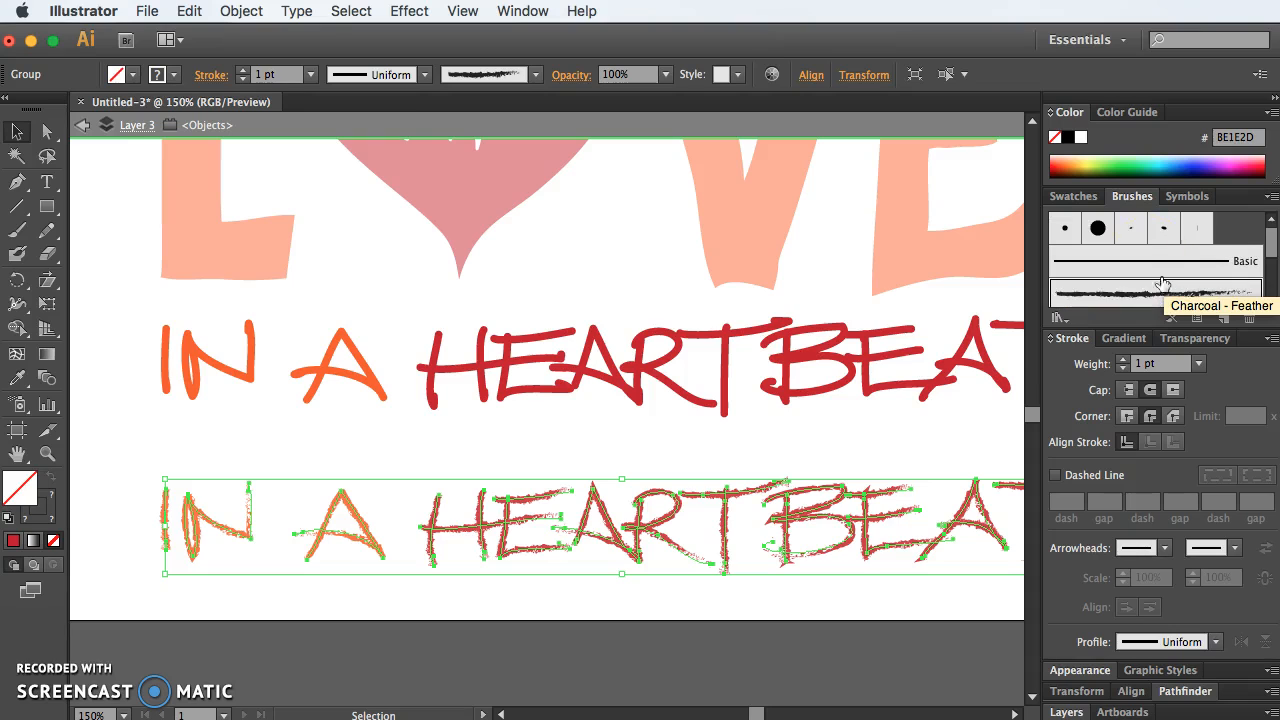
pyautogui.click(1132, 230)
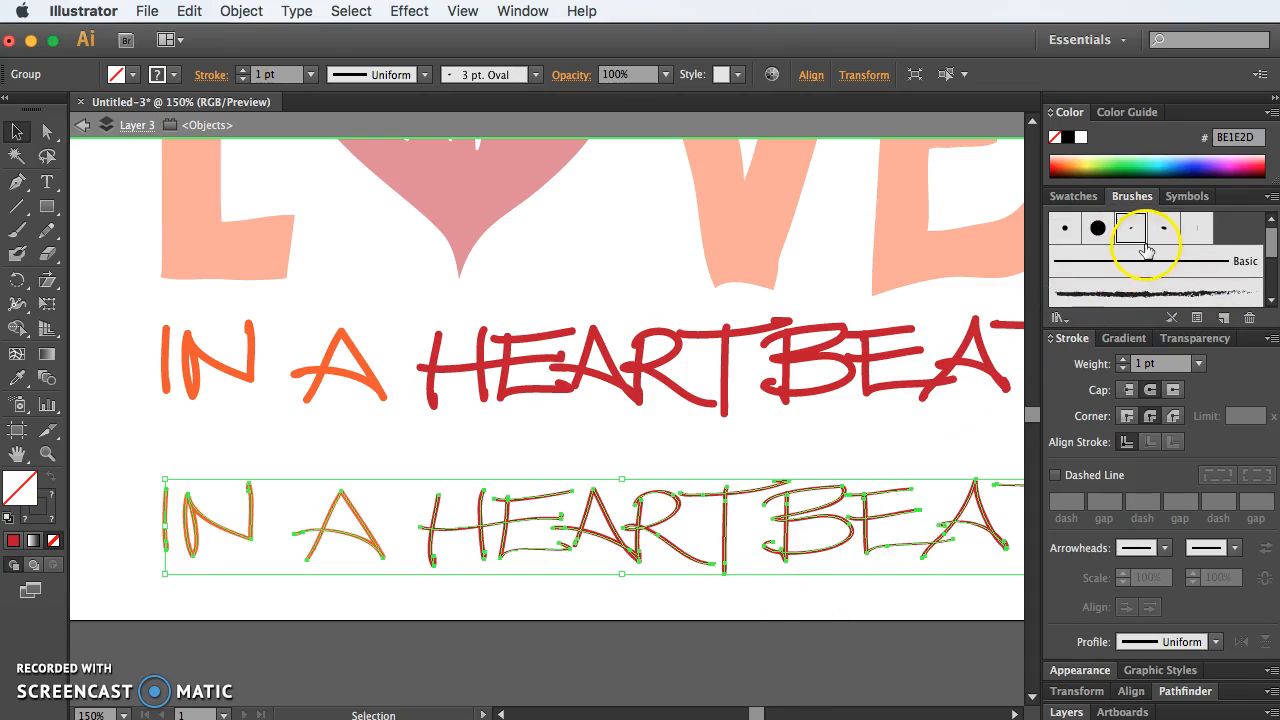
pyautogui.click(1162, 229)
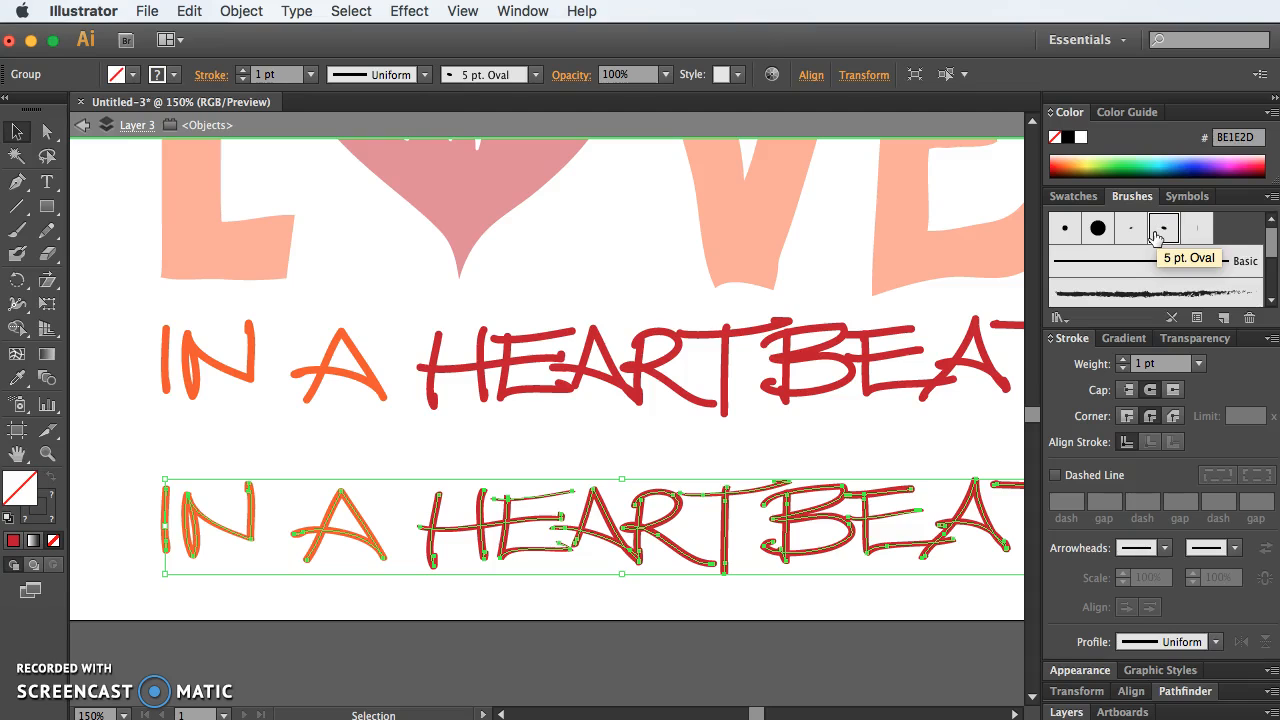
pyautogui.click(1195, 229)
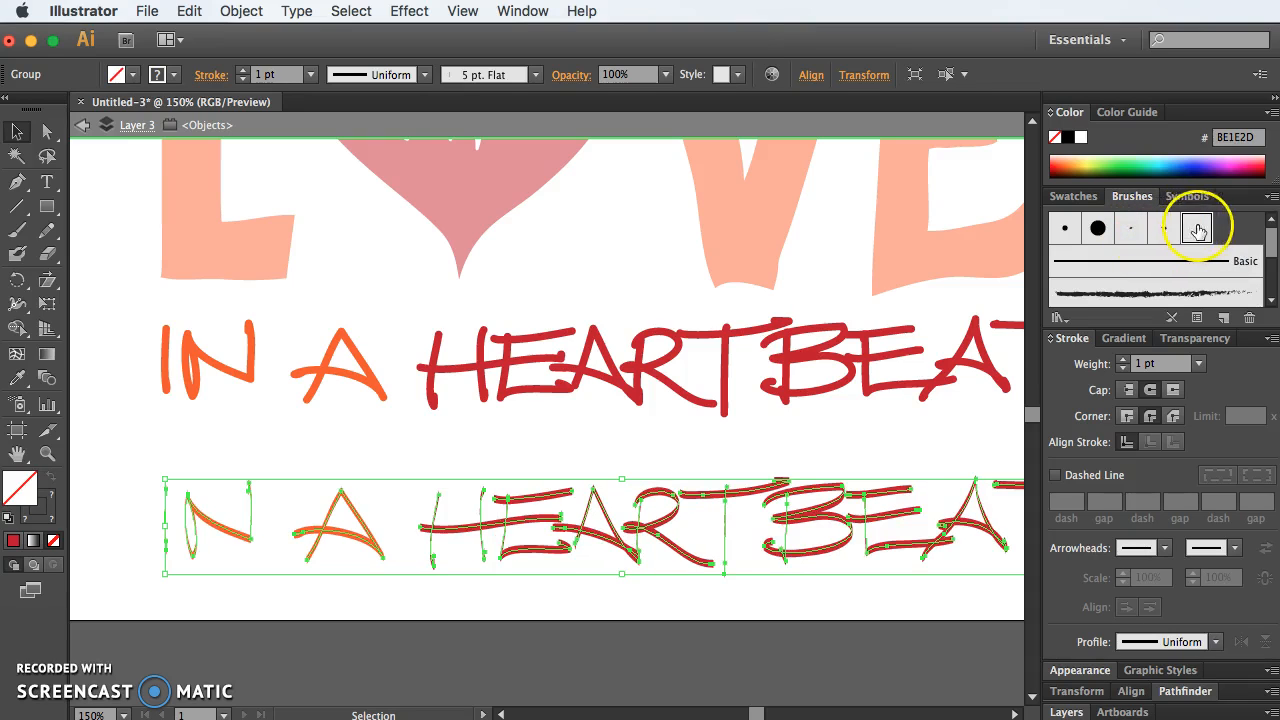
# Step: Set the 5 pt. Flat calligraphic brush's angle to 51° with preview on and apply the change to existing strokes
pyautogui.doubleClick(1197, 229)
pyautogui.moveTo(849, 483); pyautogui.dragTo(854, 486)
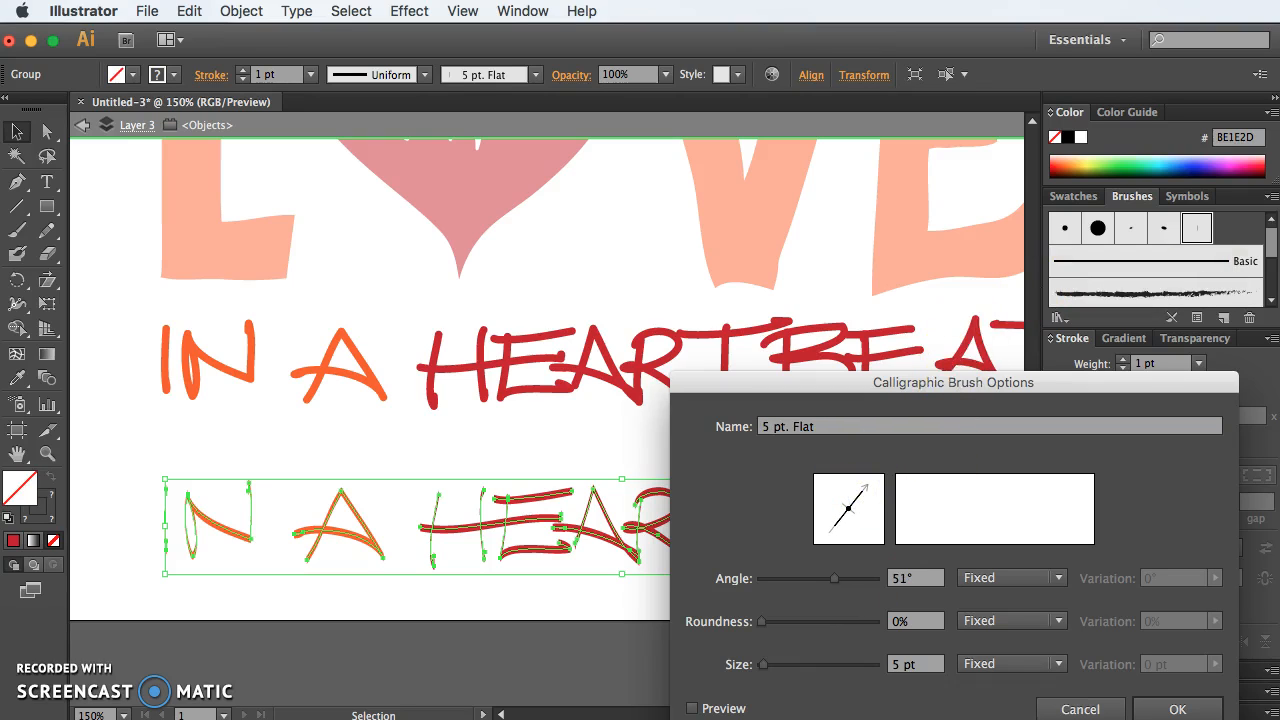
pyautogui.click(692, 708)
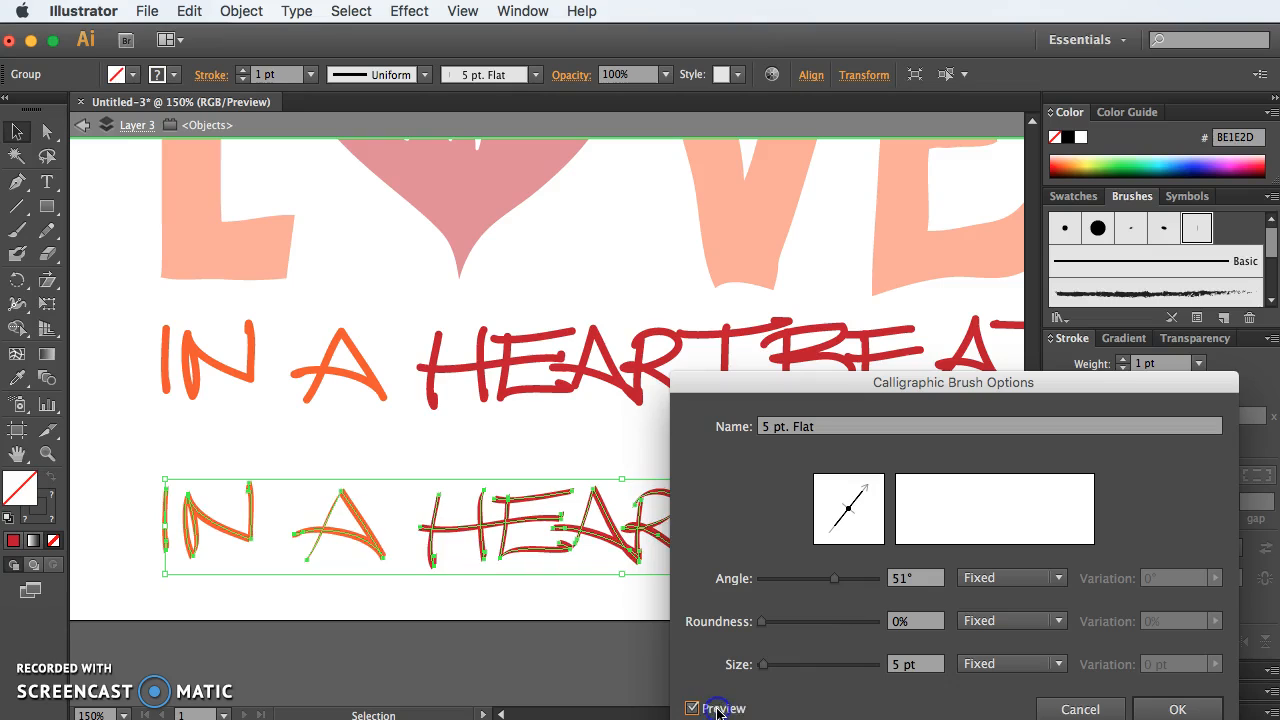
pyautogui.click(1180, 709)
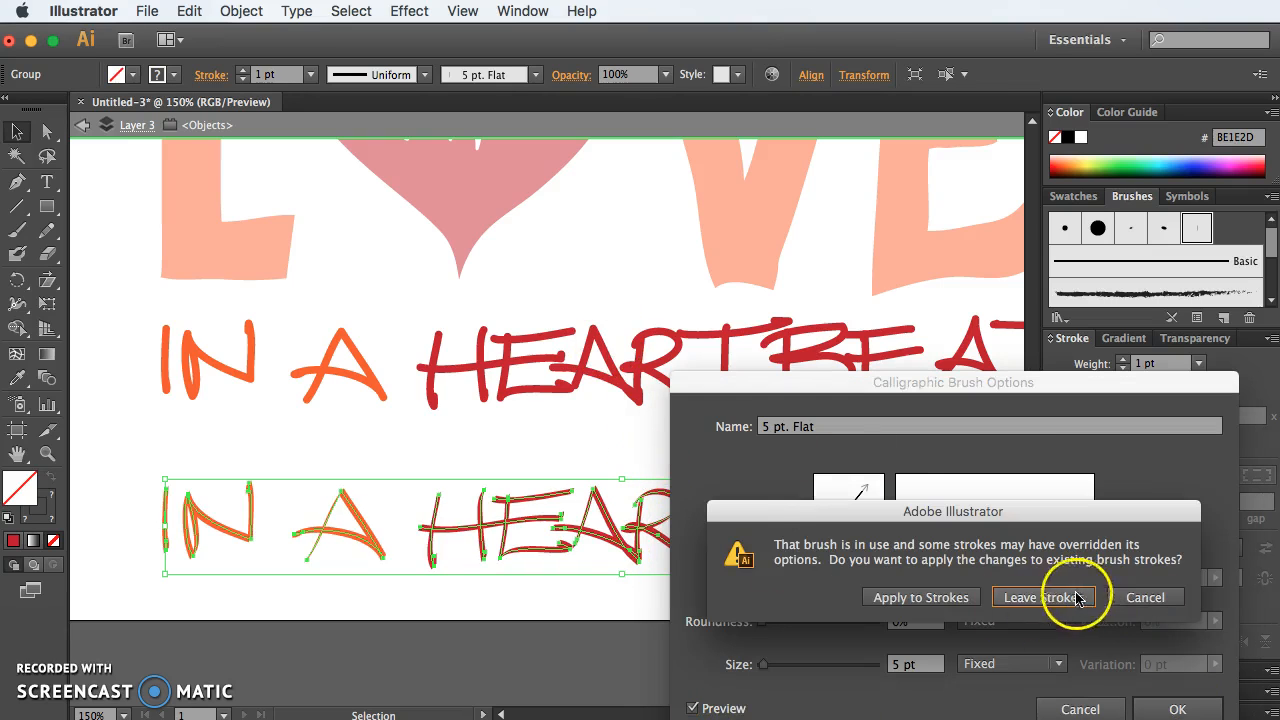
pyautogui.click(941, 598)
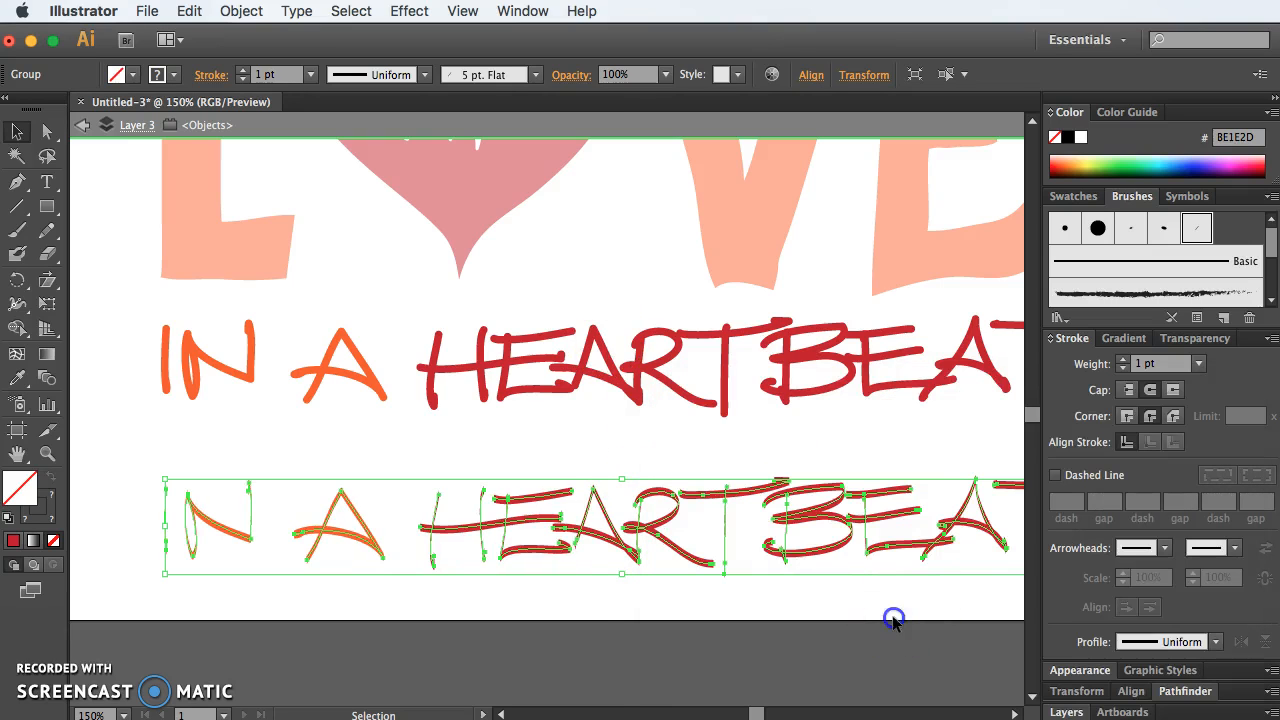
# Step: Undo the brush trials on the lower tagline back to the Basic 5 pt stroke
pyautogui.click(893, 620)
pyautogui.press('super+a')
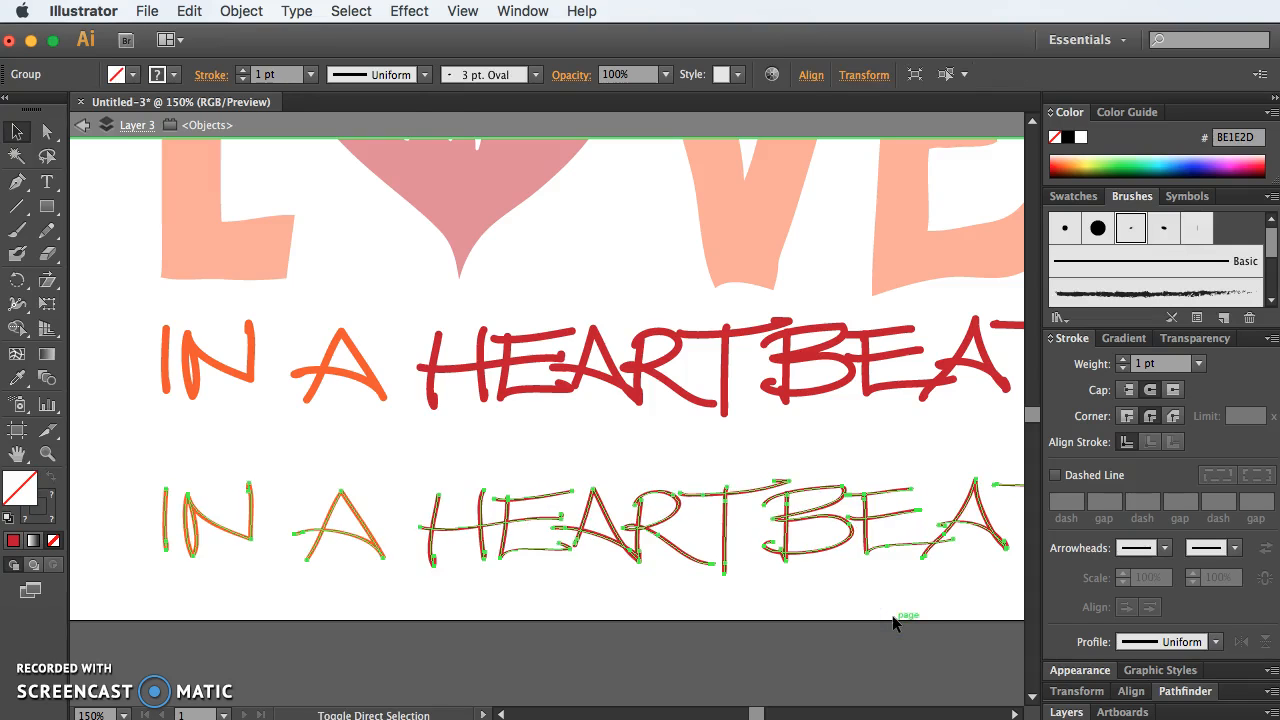
pyautogui.press('super+z')
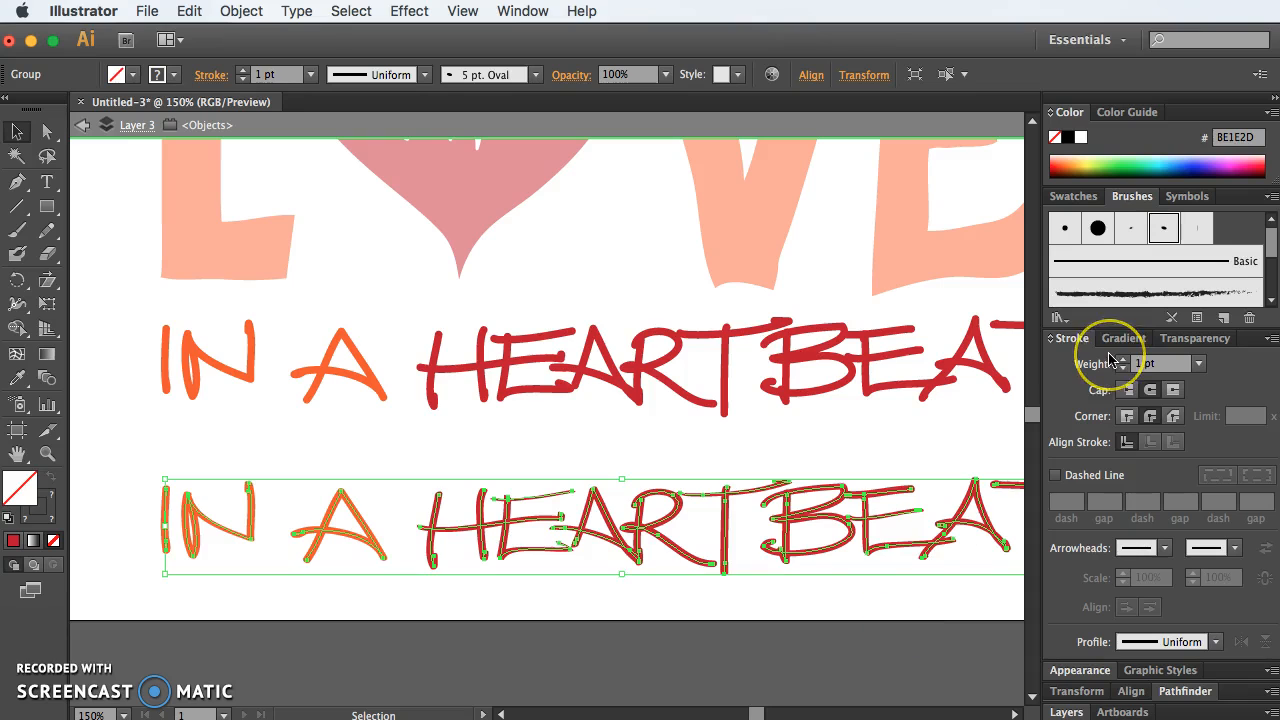
pyautogui.click(1130, 293)
pyautogui.press('super+z')
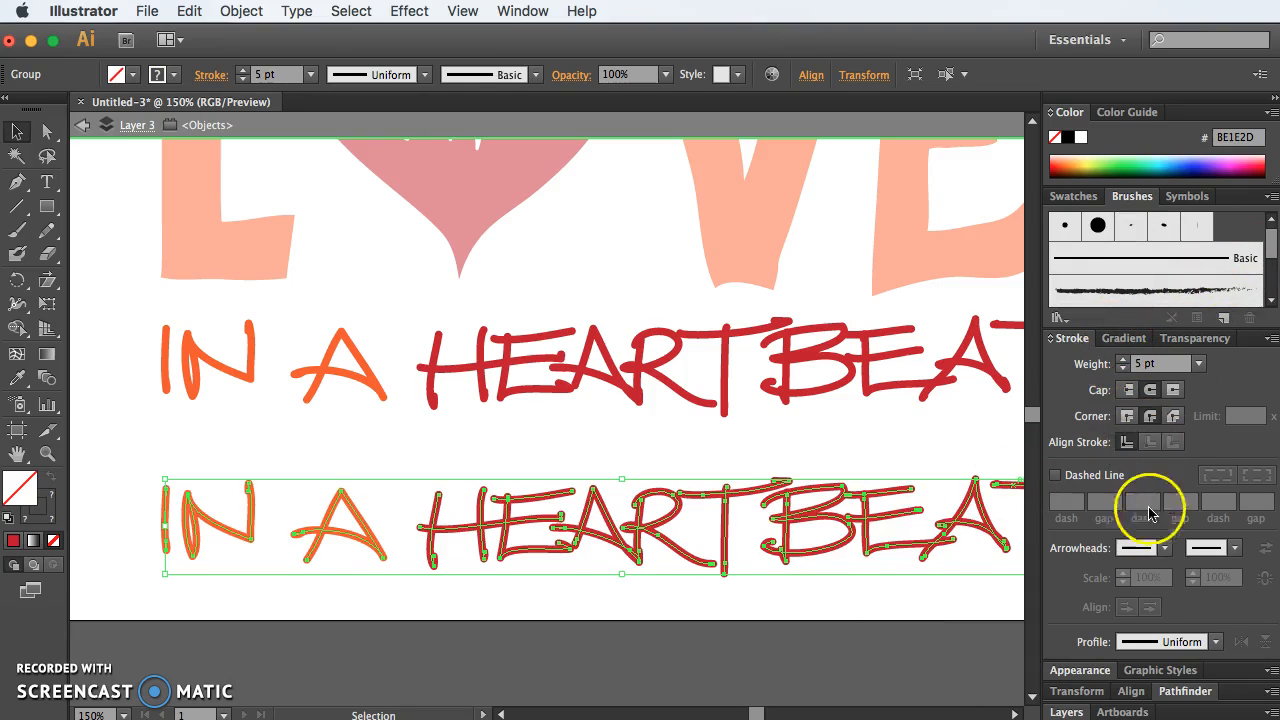
# Step: Deselect the lower tagline and enter isolation mode on its group
pyautogui.click(1193, 648)
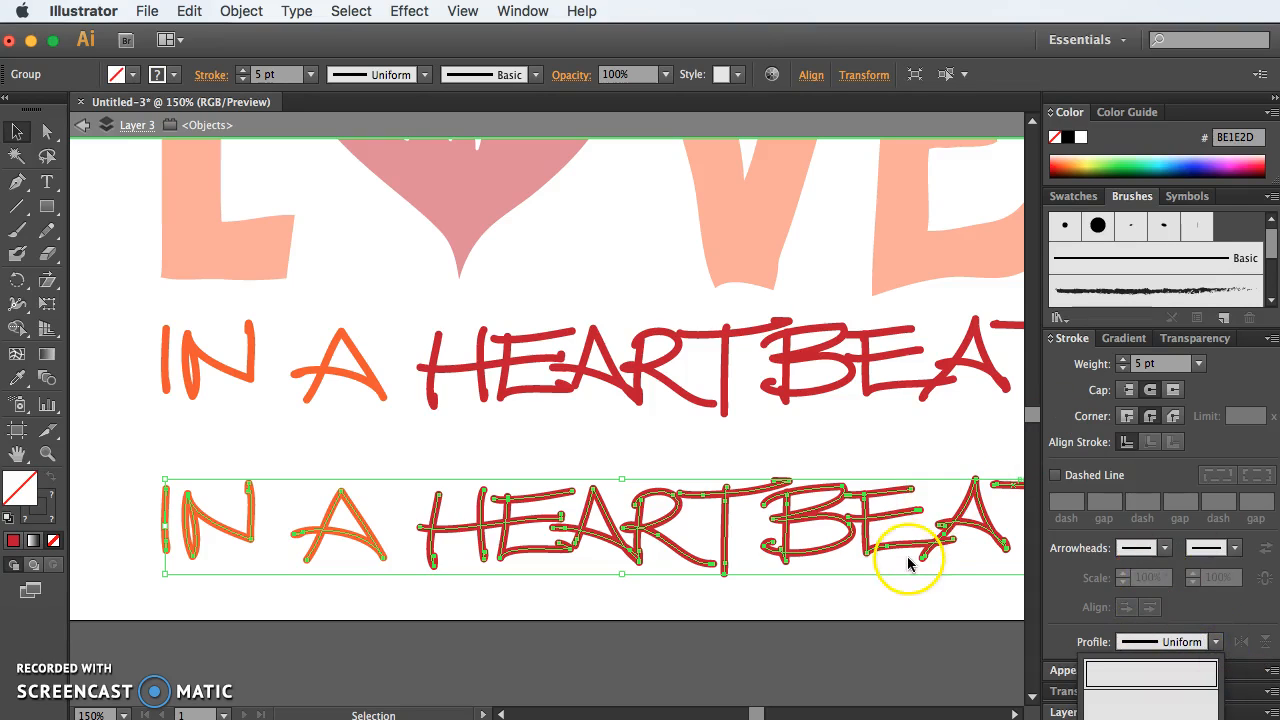
pyautogui.click(714, 591)
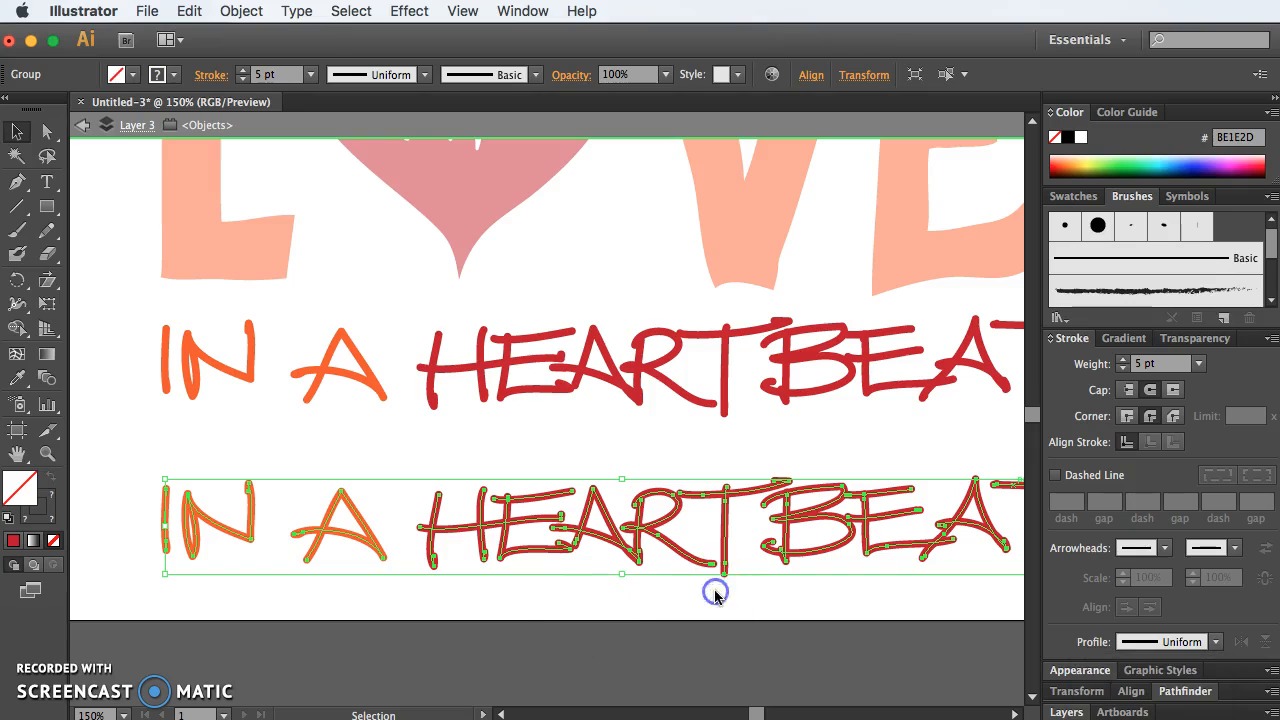
pyautogui.click(498, 605)
pyautogui.doubleClick(480, 535)
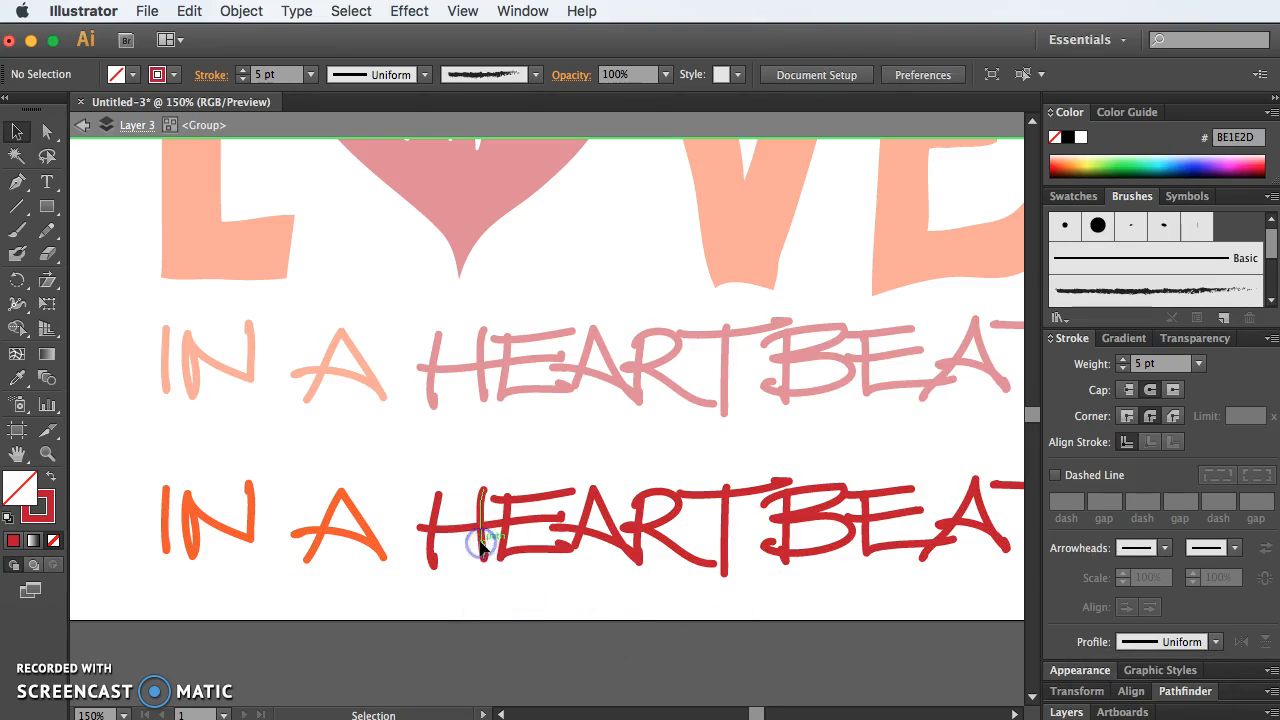
# Step: Apply Width Profile 1 to both vertical stems of the H in the lower HEARTBEAT
pyautogui.click(481, 543)
pyautogui.keyDown('shift'); pyautogui.click(430, 534); pyautogui.keyUp('shift')
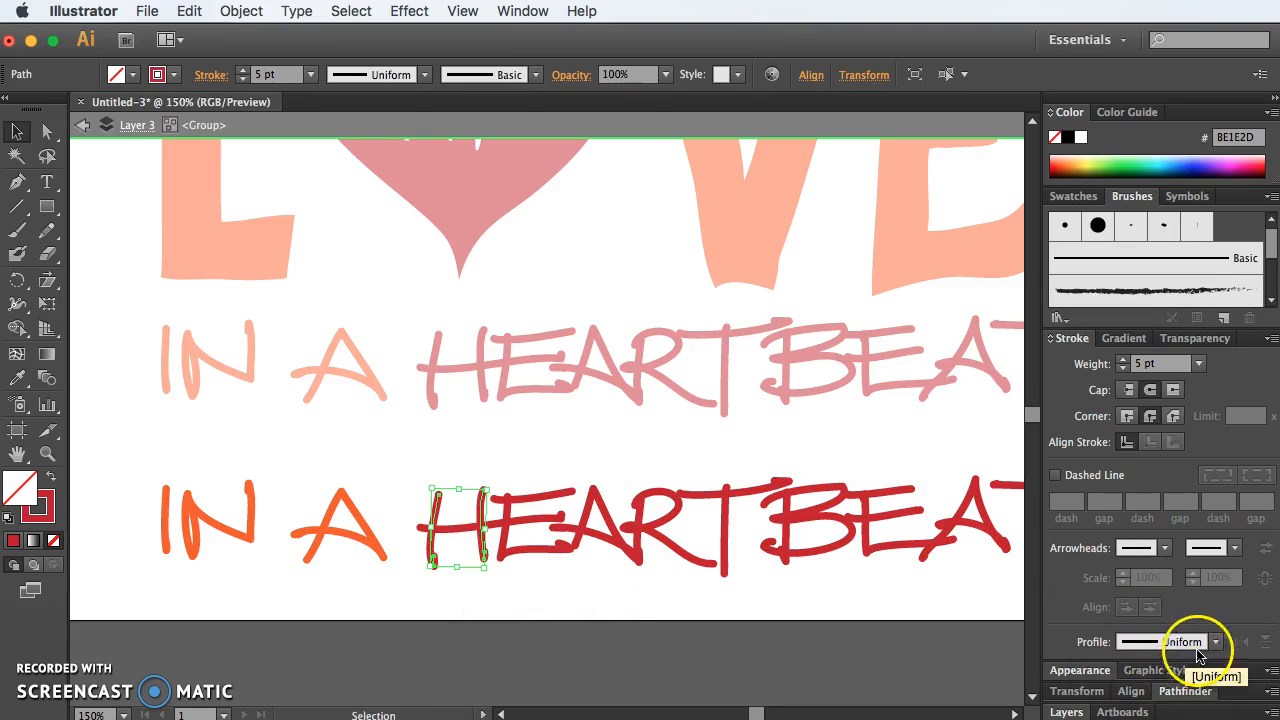
pyautogui.click(1215, 642)
pyautogui.click(1189, 682)
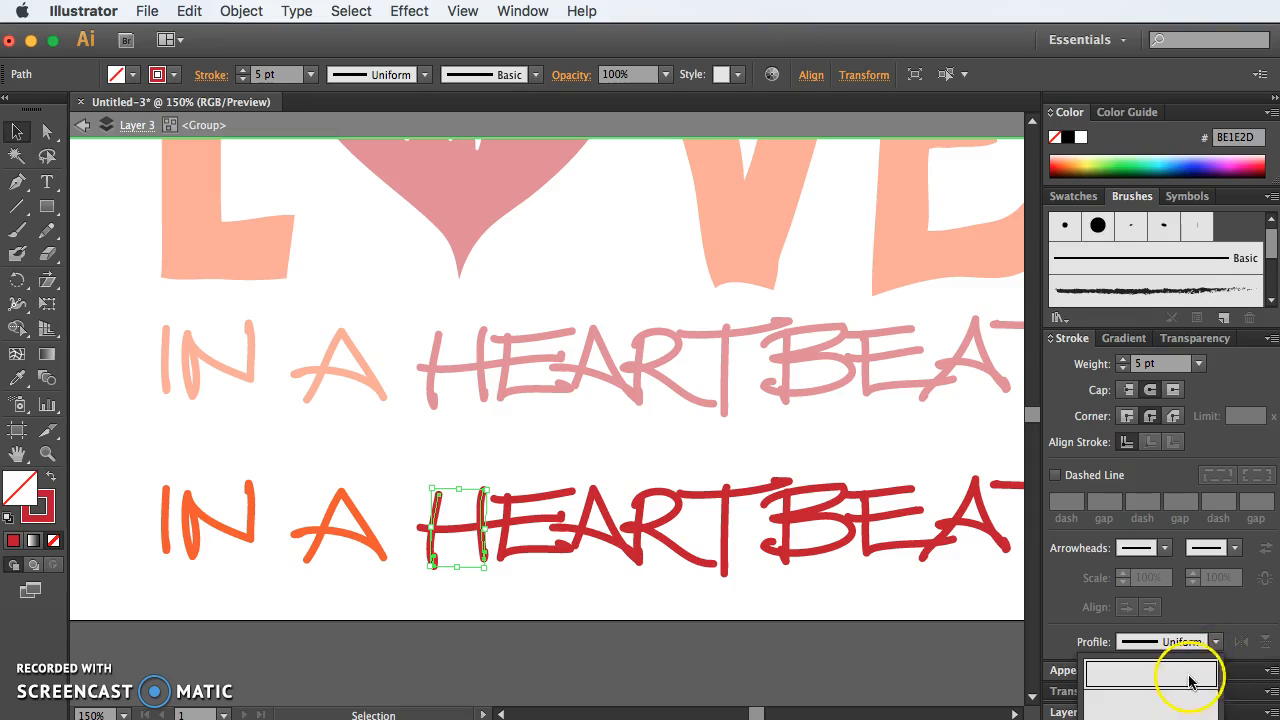
pyautogui.click(1131, 706)
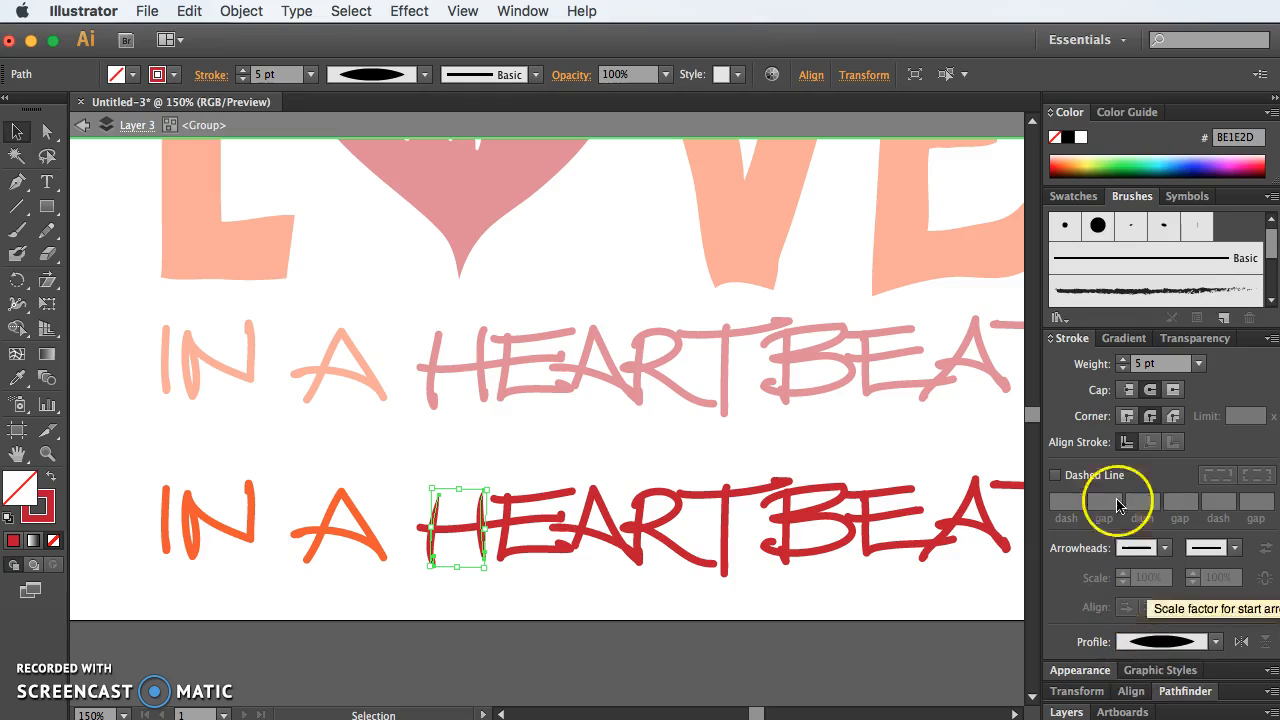
# Step: Undock the stroke settings over the artwork and apply Width Profile 1 to the whole lower tagline
pyautogui.moveTo(1072, 338)
pyautogui.mouseDown()
pyautogui.moveTo(653, 228)
pyautogui.moveTo(577, 177)
pyautogui.mouseUp()
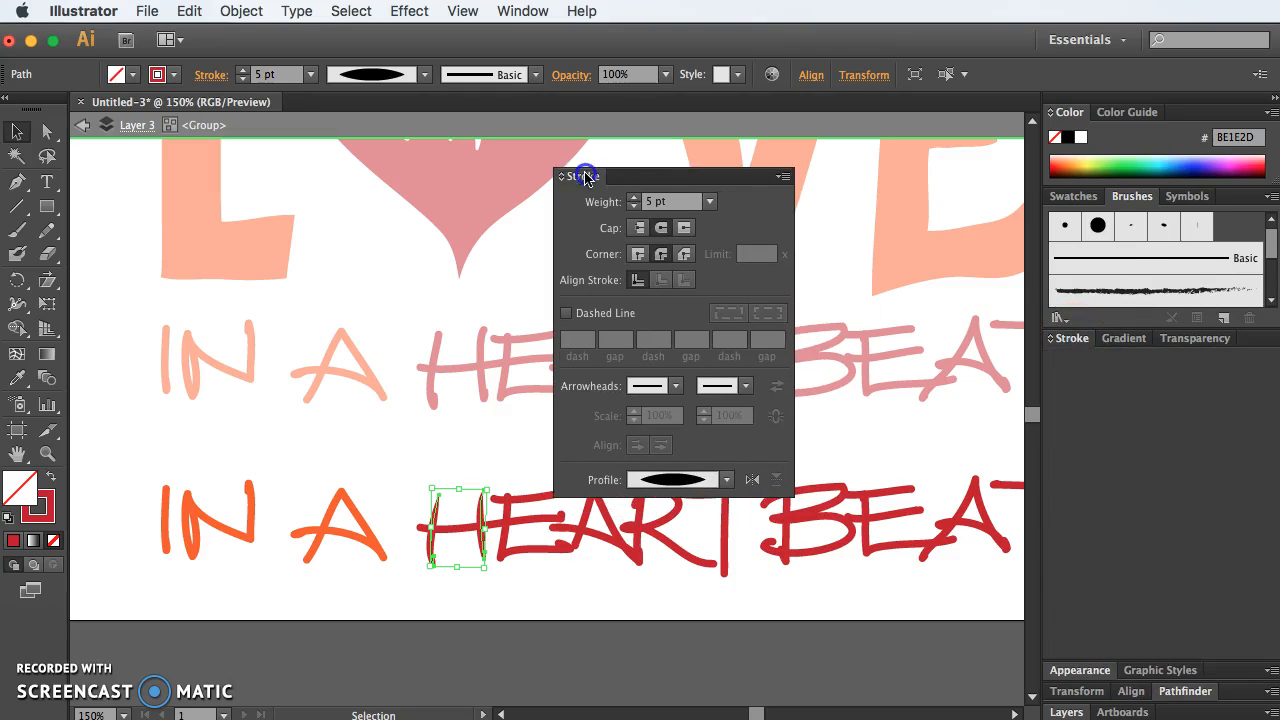
pyautogui.moveTo(143, 475)
pyautogui.mouseDown()
pyautogui.moveTo(895, 621)
pyautogui.moveTo(1237, 620)
pyautogui.moveTo(888, 580)
pyautogui.mouseUp()
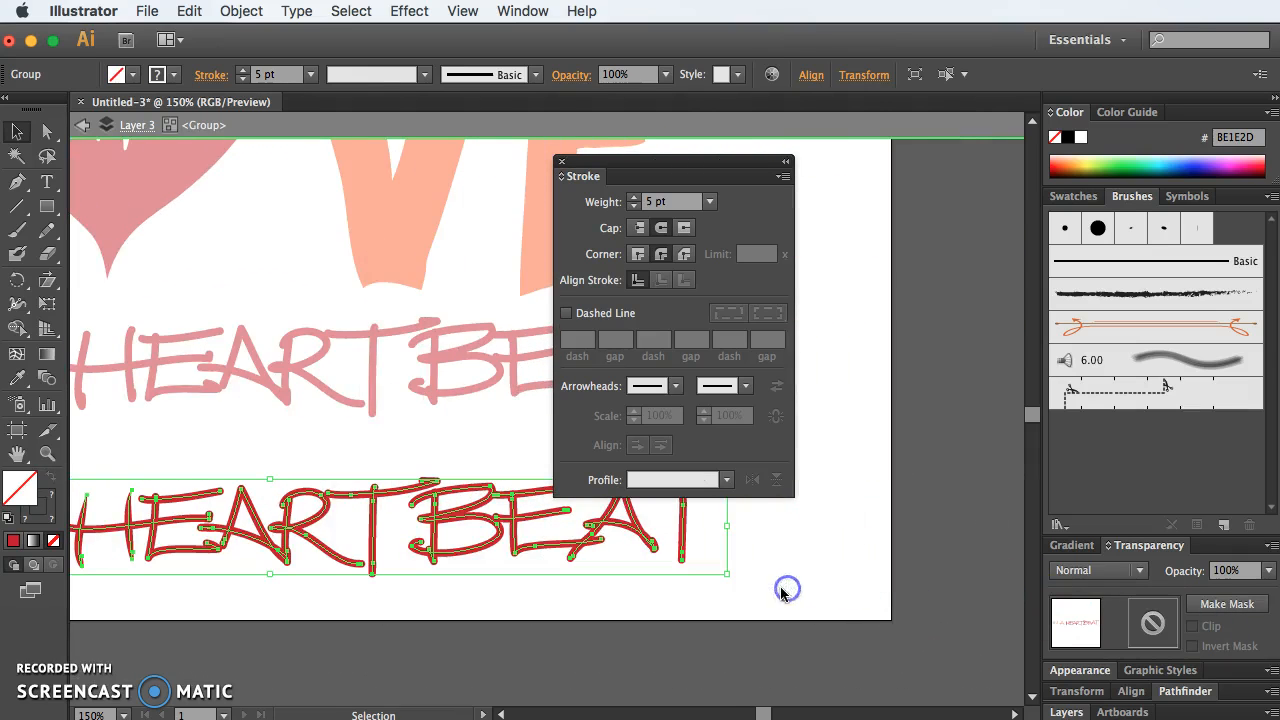
pyautogui.click(726, 479)
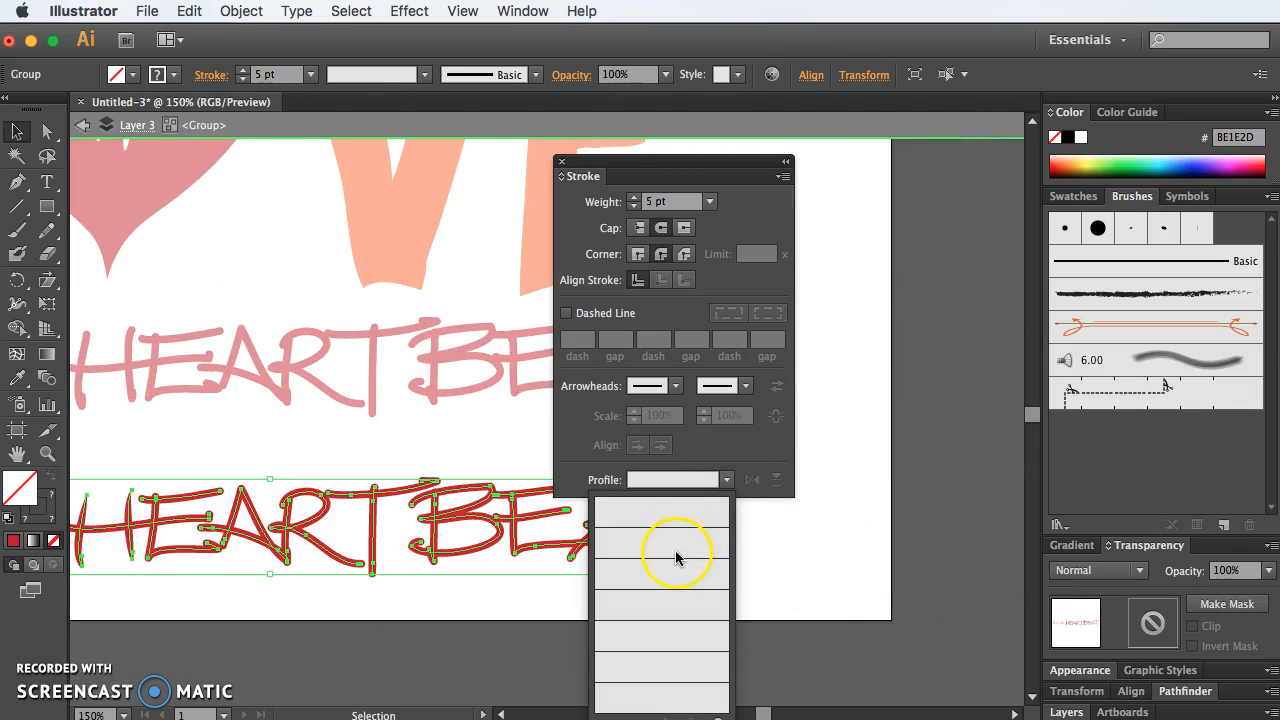
pyautogui.click(675, 545)
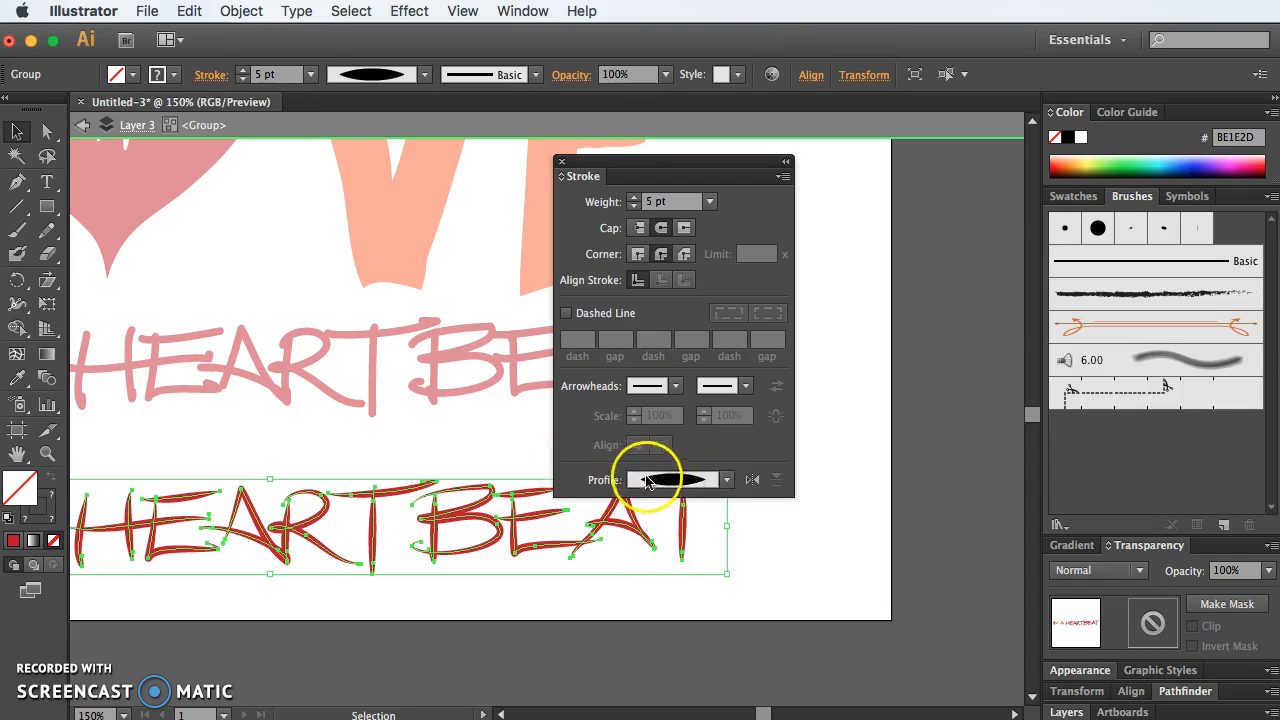
# Step: Try Width Profiles 2, 3 and 4 in turn on the lower tagline
pyautogui.click(726, 480)
pyautogui.click(670, 580)
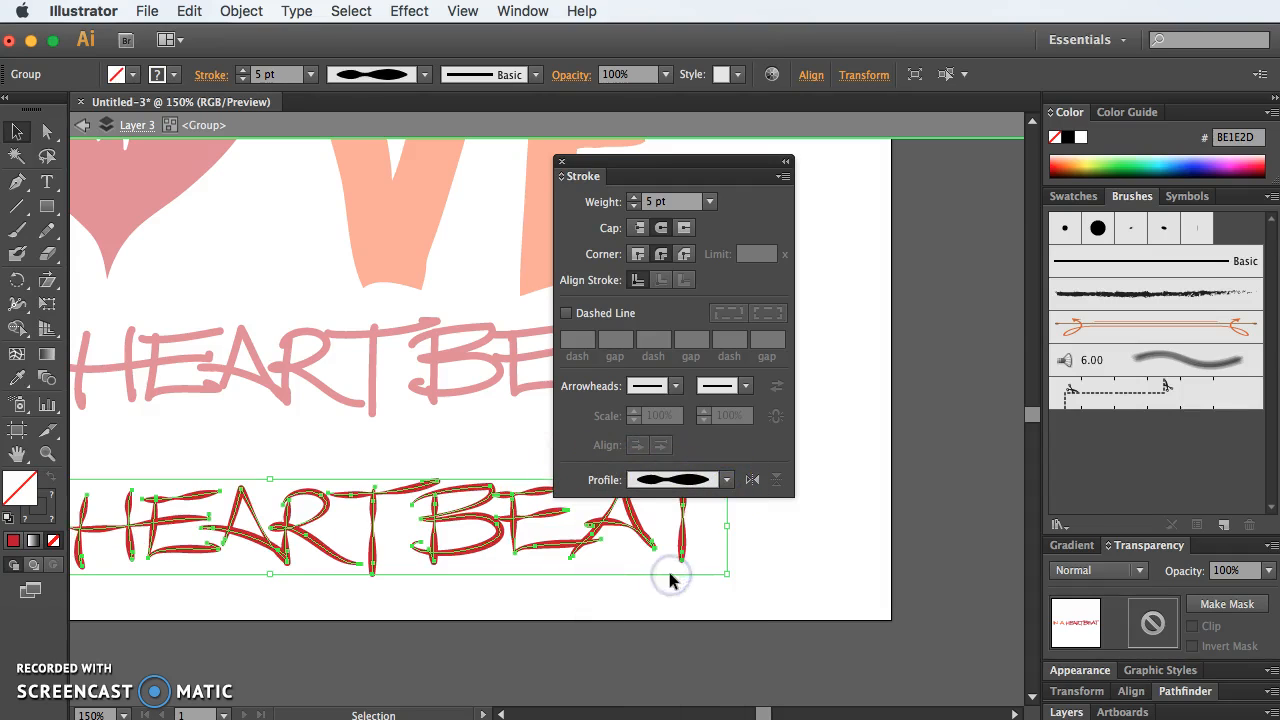
pyautogui.click(726, 480)
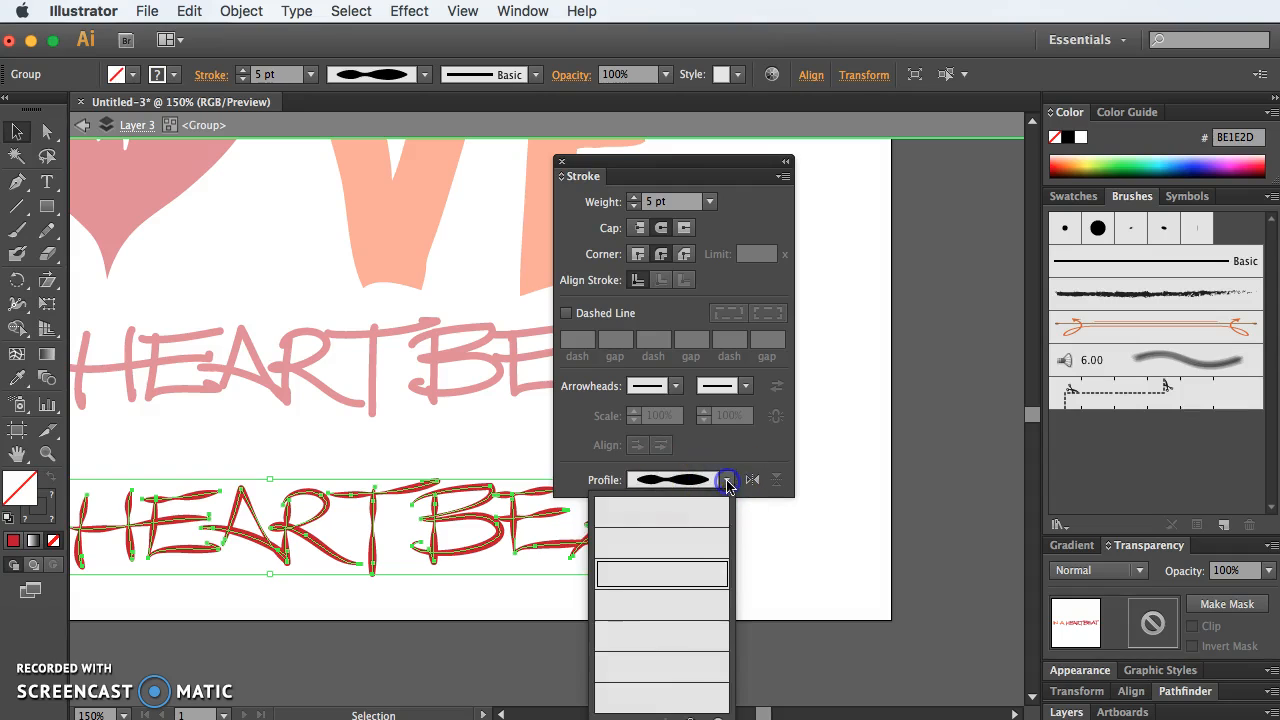
pyautogui.click(680, 625)
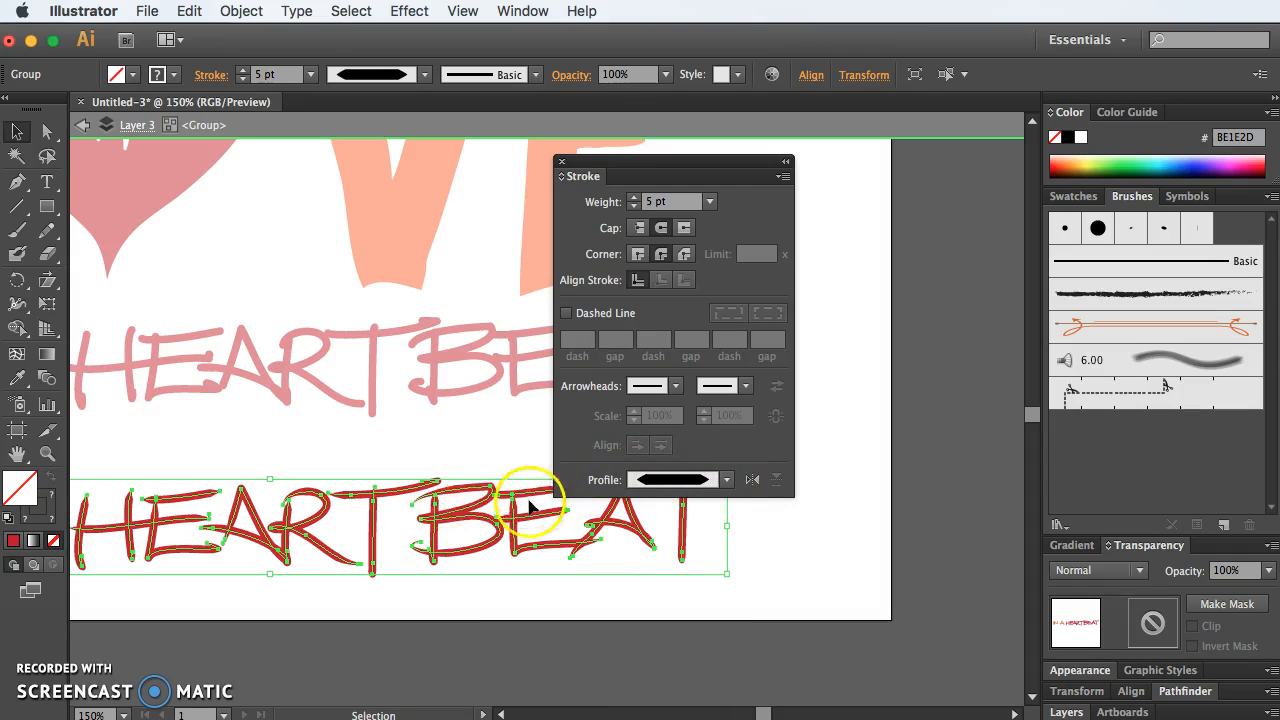
pyautogui.click(726, 480)
pyautogui.click(683, 637)
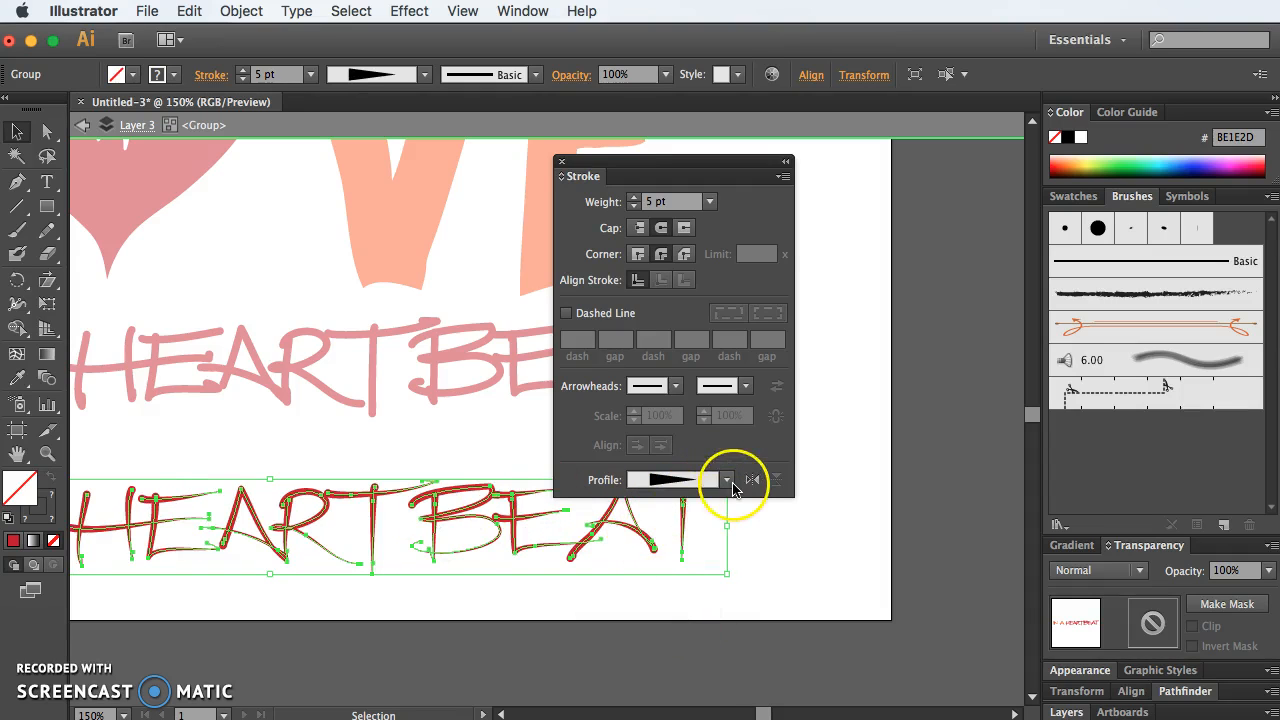
# Step: Try Width Profile 5 on the lower tagline, flipping the profile along the strokes to compare directions
pyautogui.click(728, 481)
pyautogui.click(684, 688)
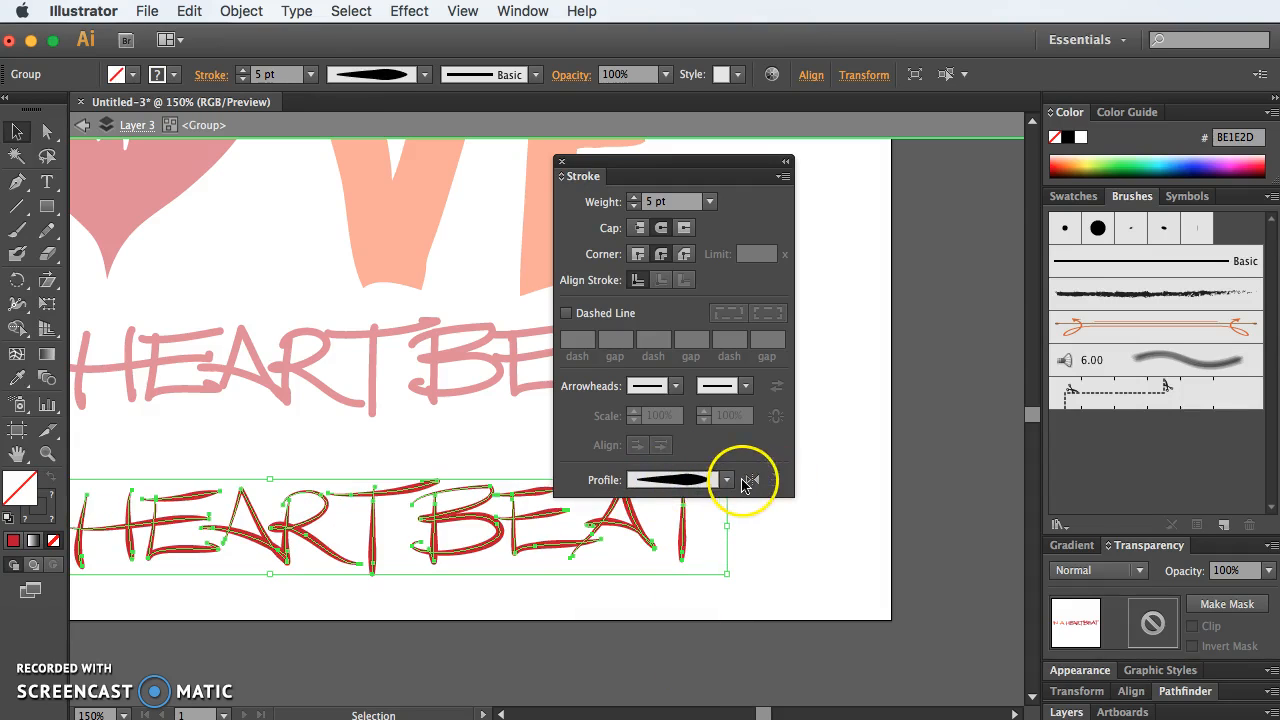
pyautogui.click(749, 481)
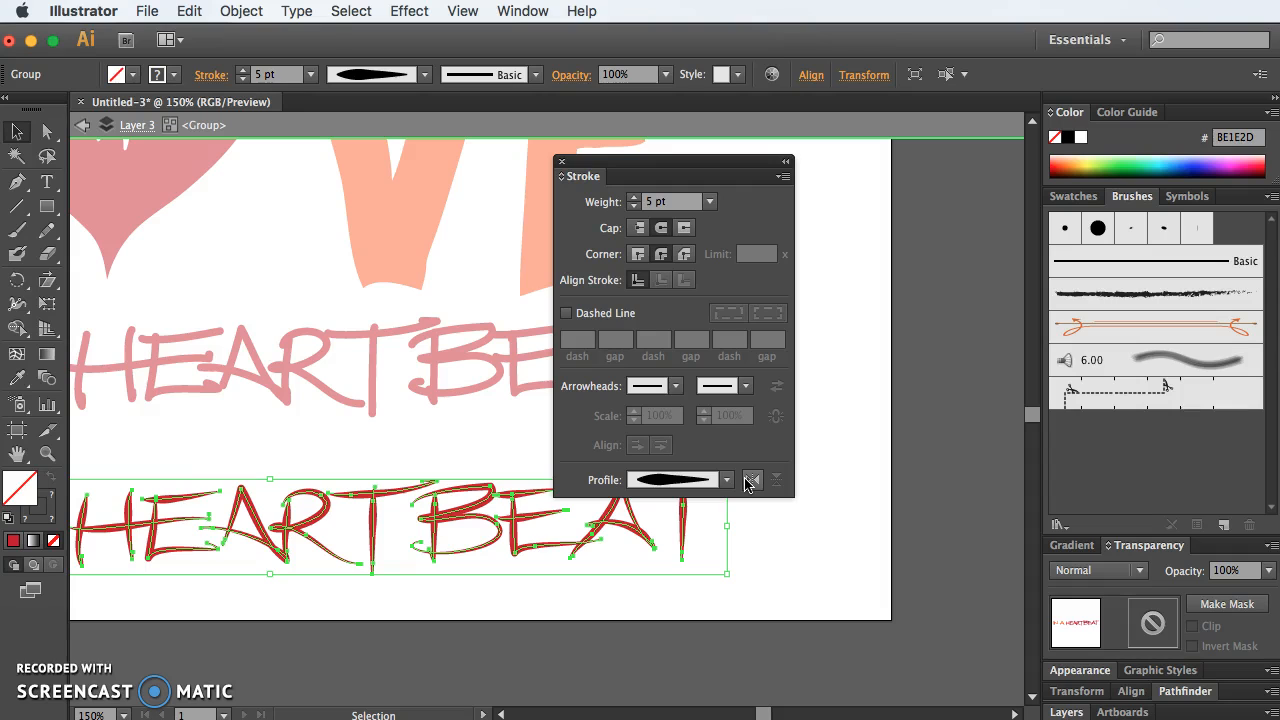
pyautogui.click(749, 481)
pyautogui.click(749, 481)
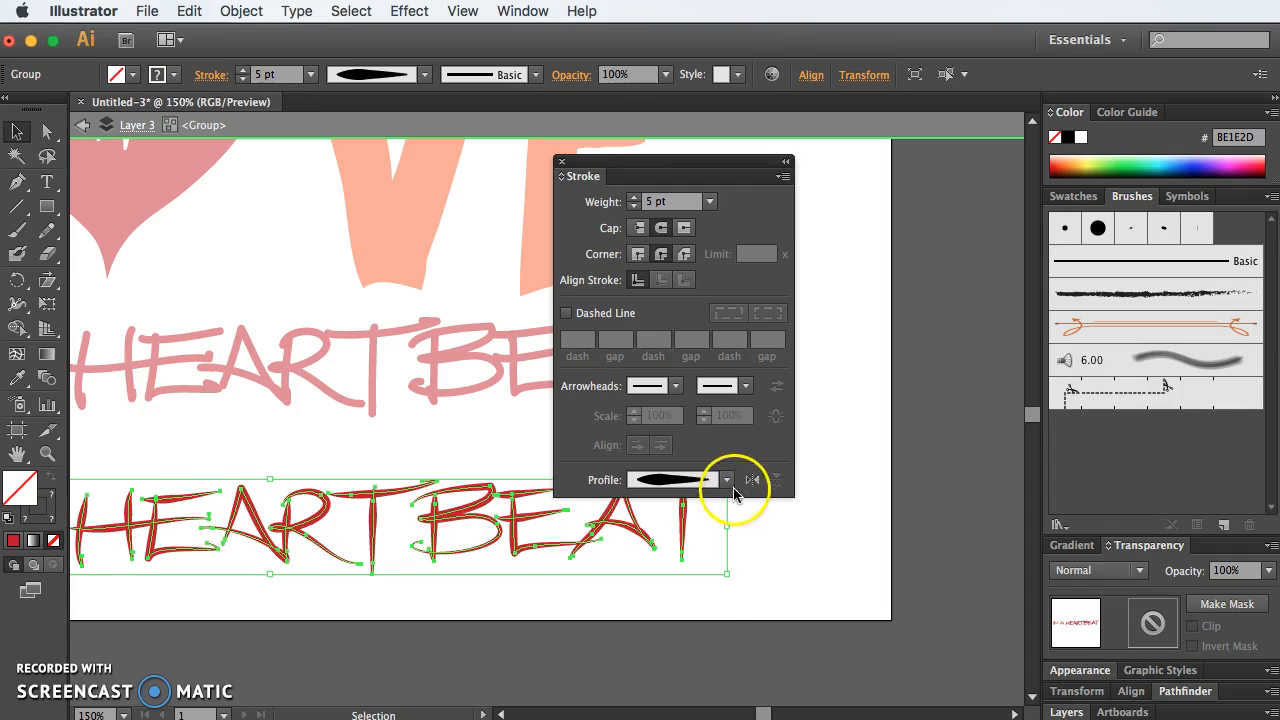
# Step: Try Width Profile 6 on the lower tagline, then return its strokes to the Uniform profile
pyautogui.click(727, 481)
pyautogui.click(696, 697)
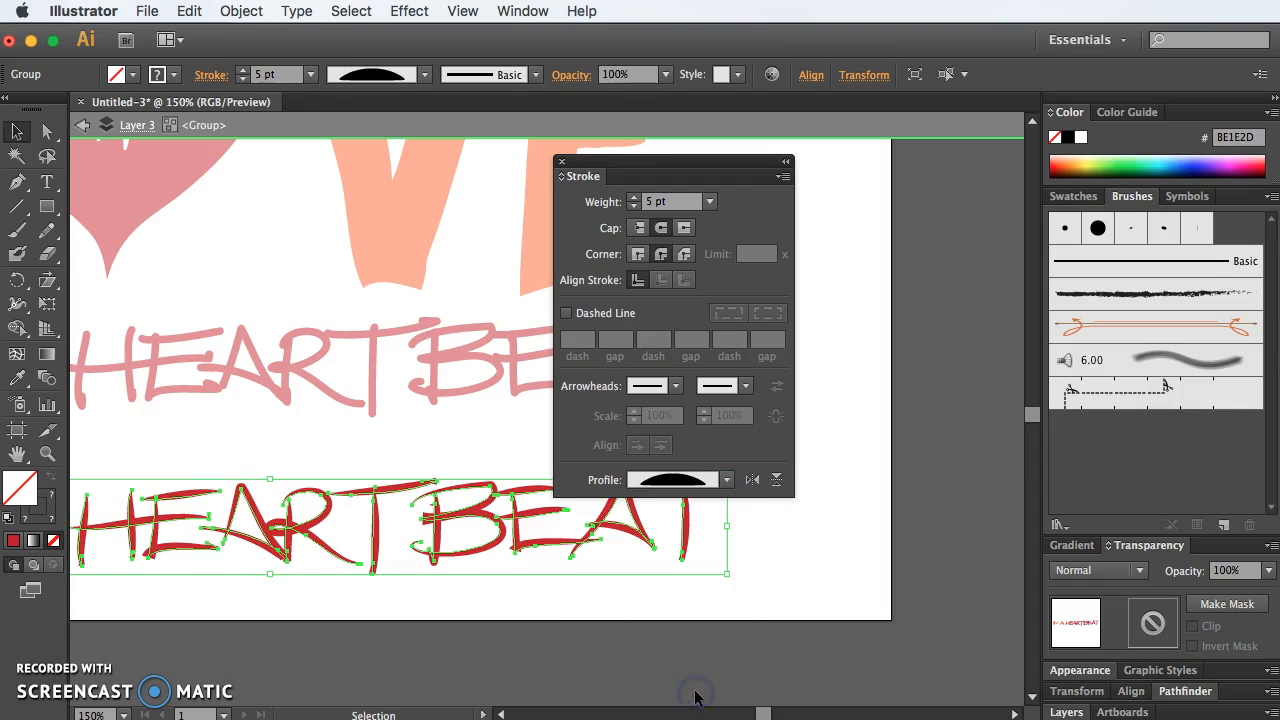
pyautogui.click(727, 480)
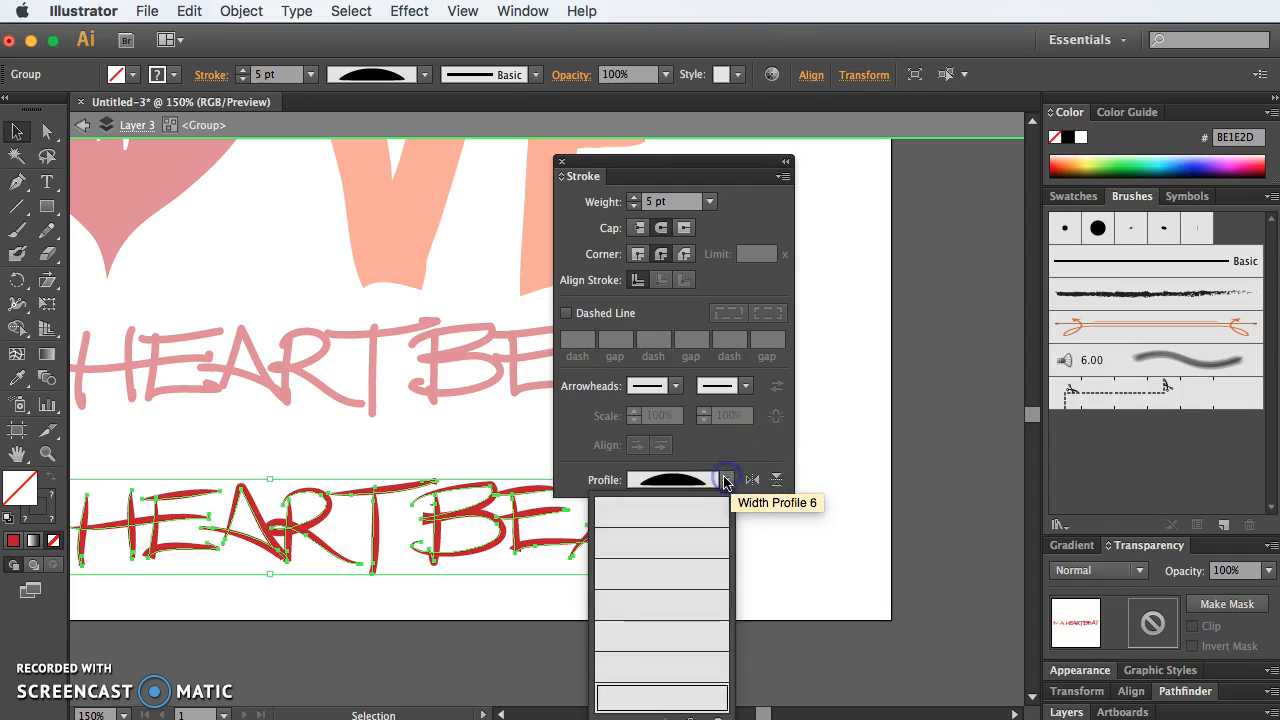
pyautogui.click(700, 510)
# Step: Compare Width Profile 1 with Width Profile 6 on the lower tagline
pyautogui.click(727, 480)
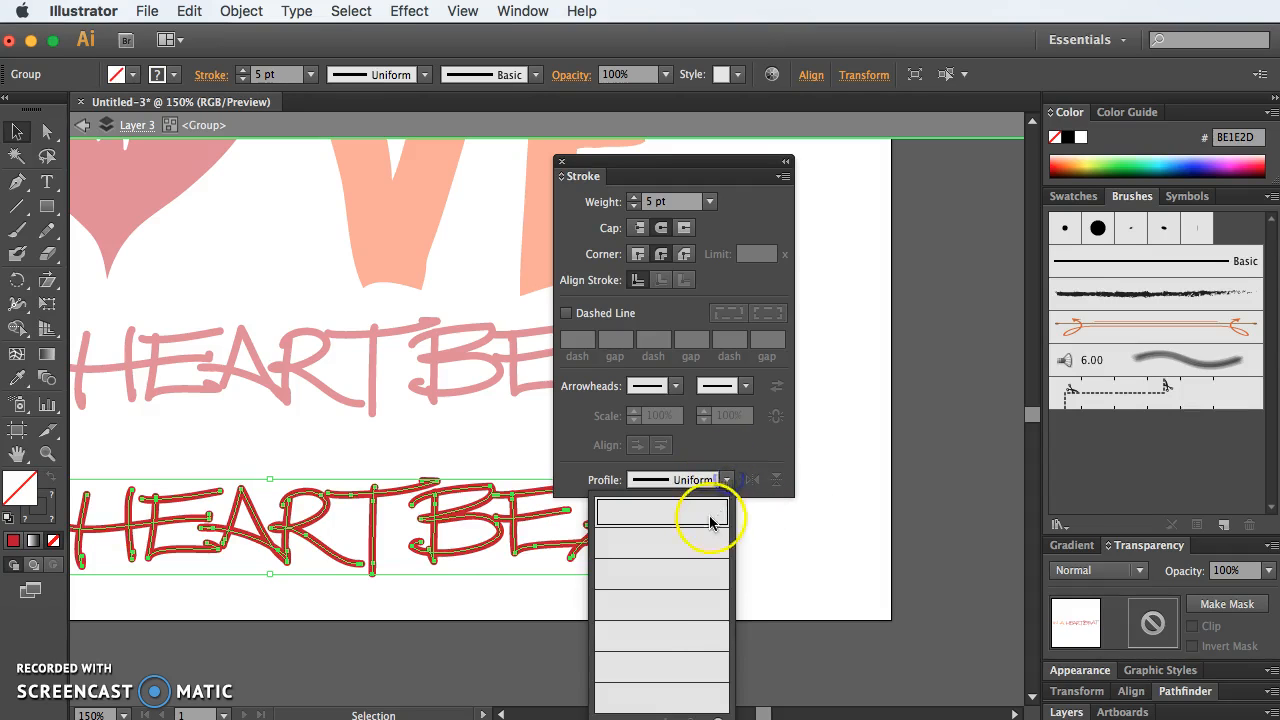
pyautogui.click(705, 544)
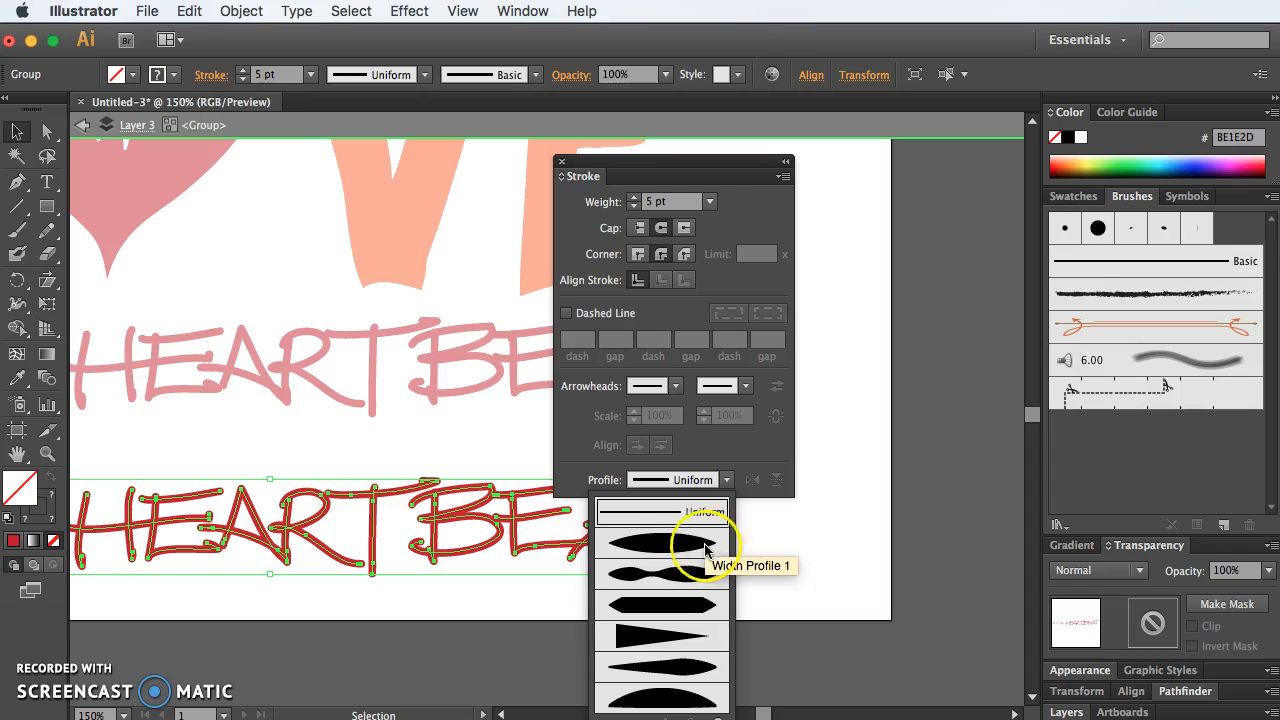
pyautogui.click(663, 546)
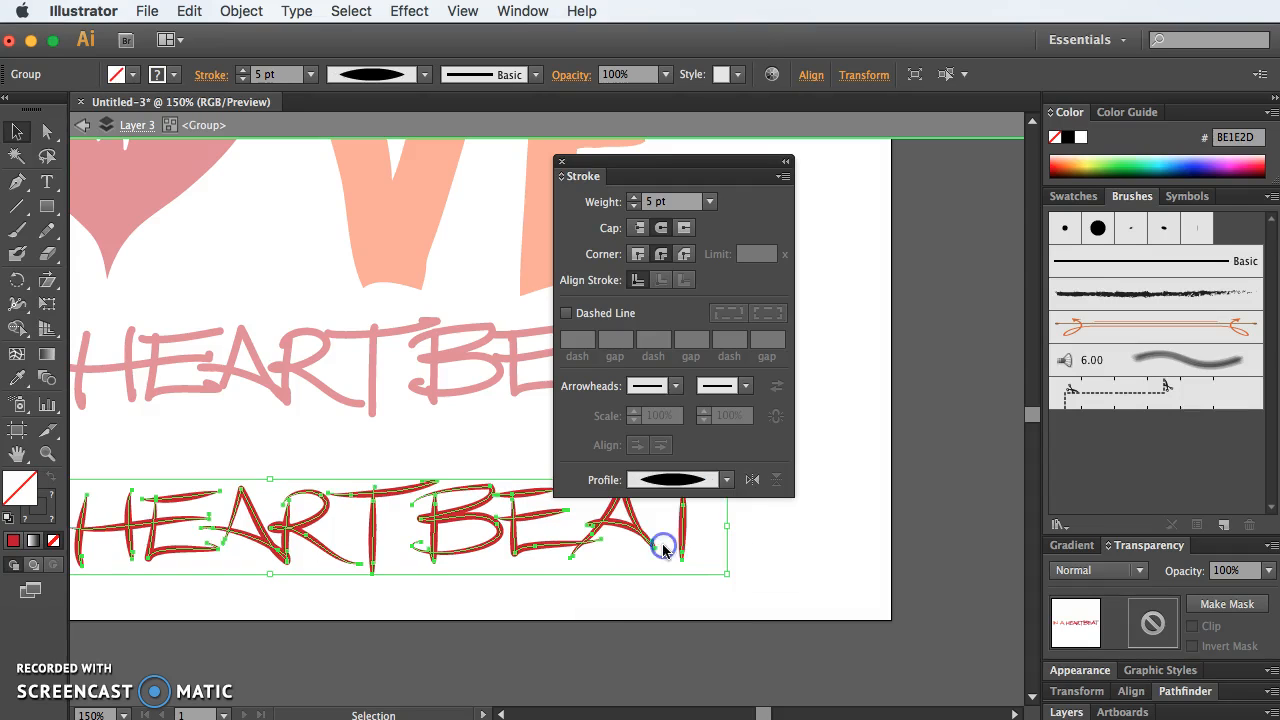
pyautogui.click(727, 480)
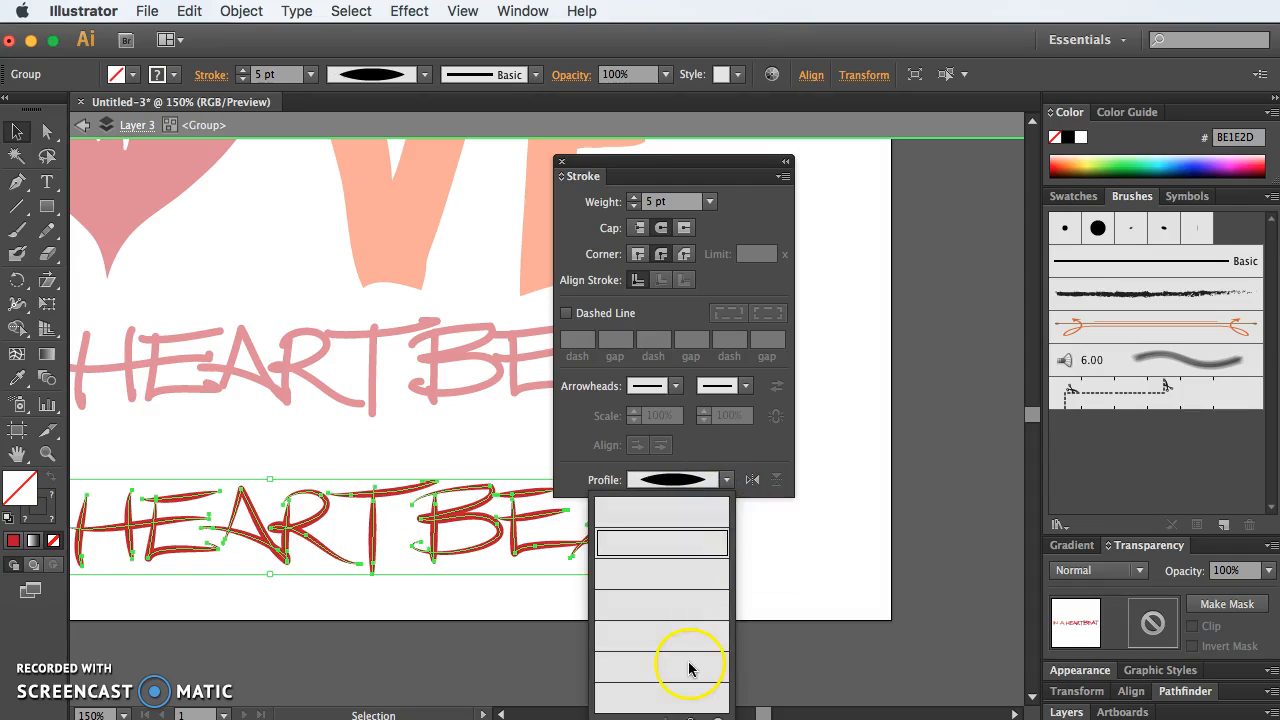
pyautogui.click(684, 694)
# Step: Apply Width Profile 5 to the lower tagline, flip the profile along the strokes and deselect the lettering
pyautogui.click(727, 479)
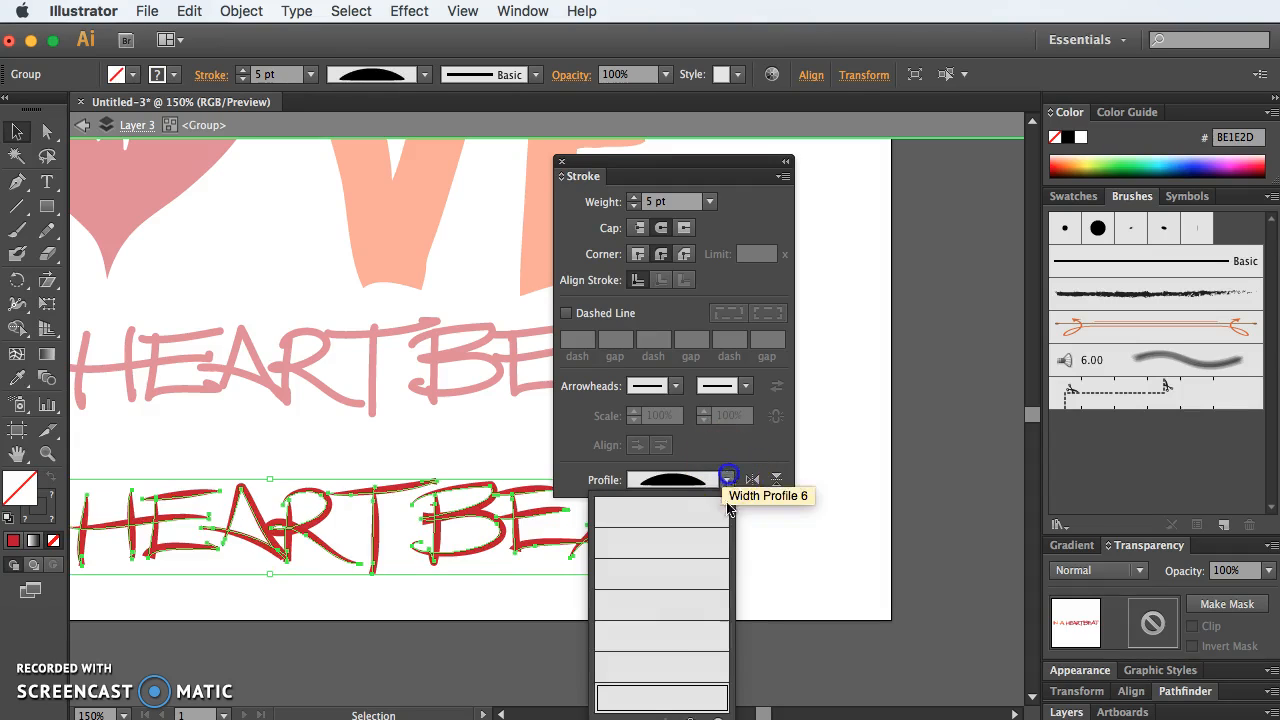
pyautogui.click(707, 659)
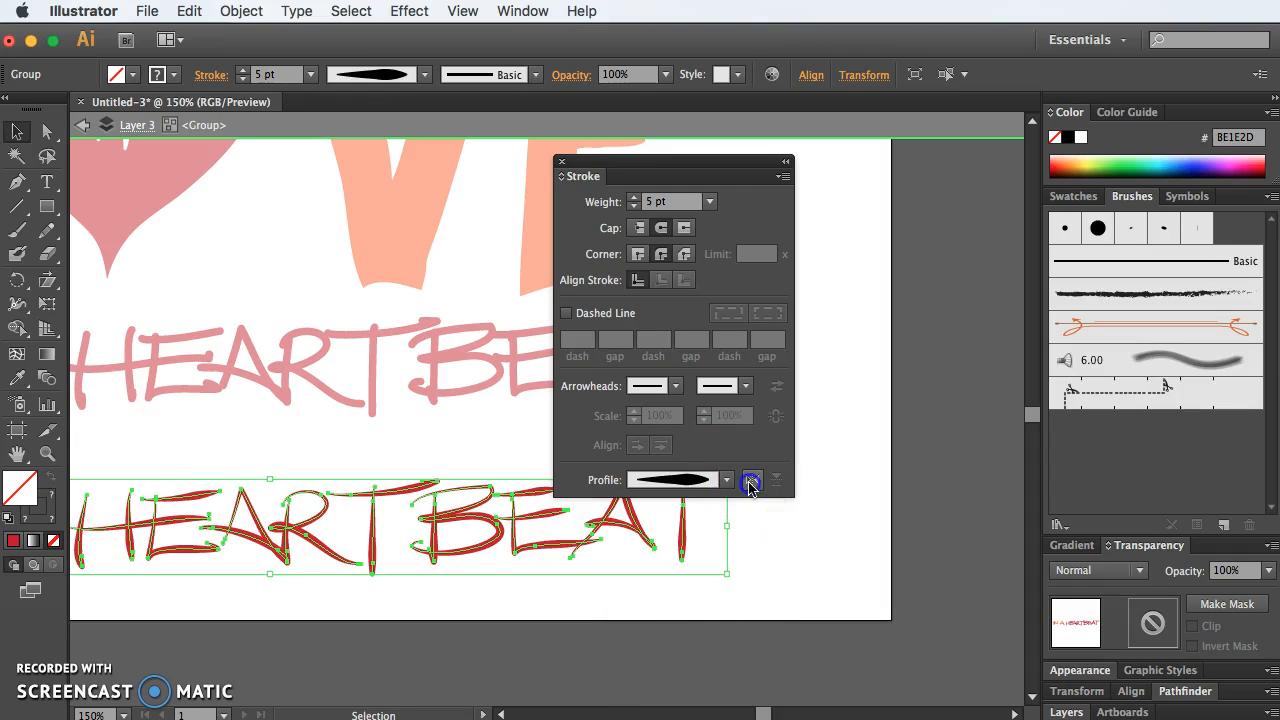
pyautogui.click(750, 483)
pyautogui.click(740, 607)
# Step: View the artwork at 100% and move the floating stroke settings clear of both taglines
pyautogui.click(660, 228)
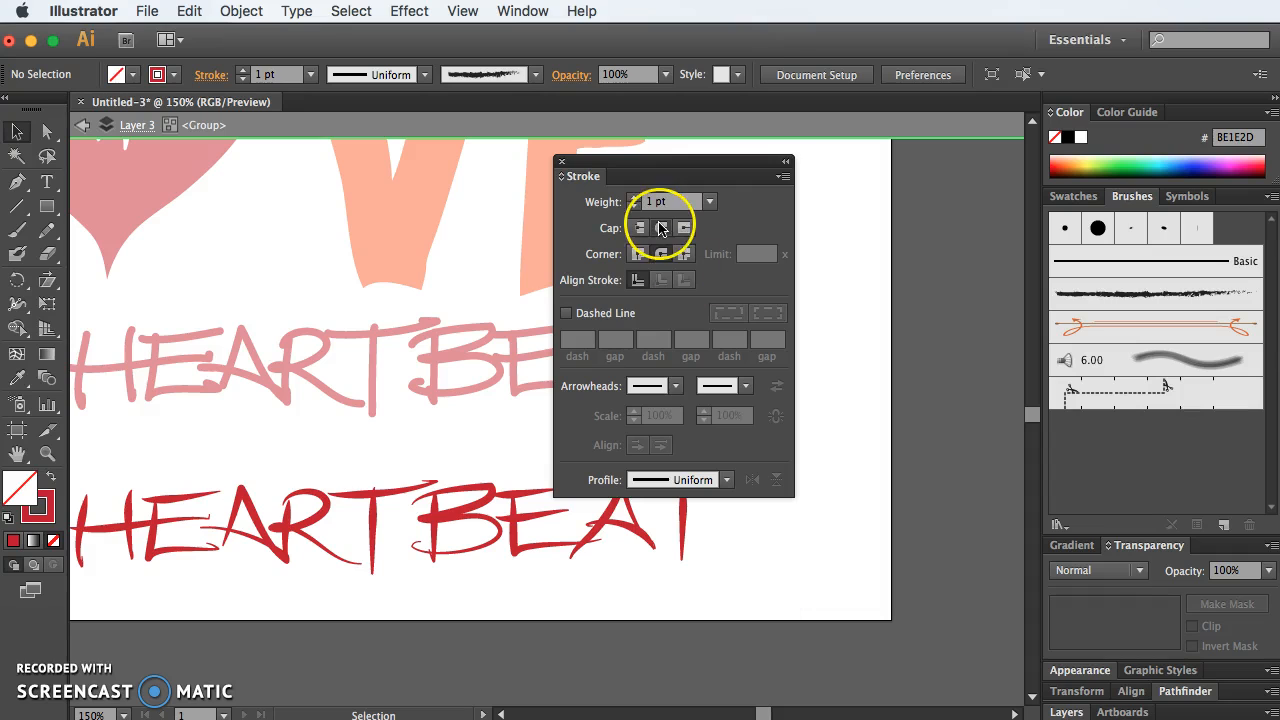
pyautogui.press('super+1')
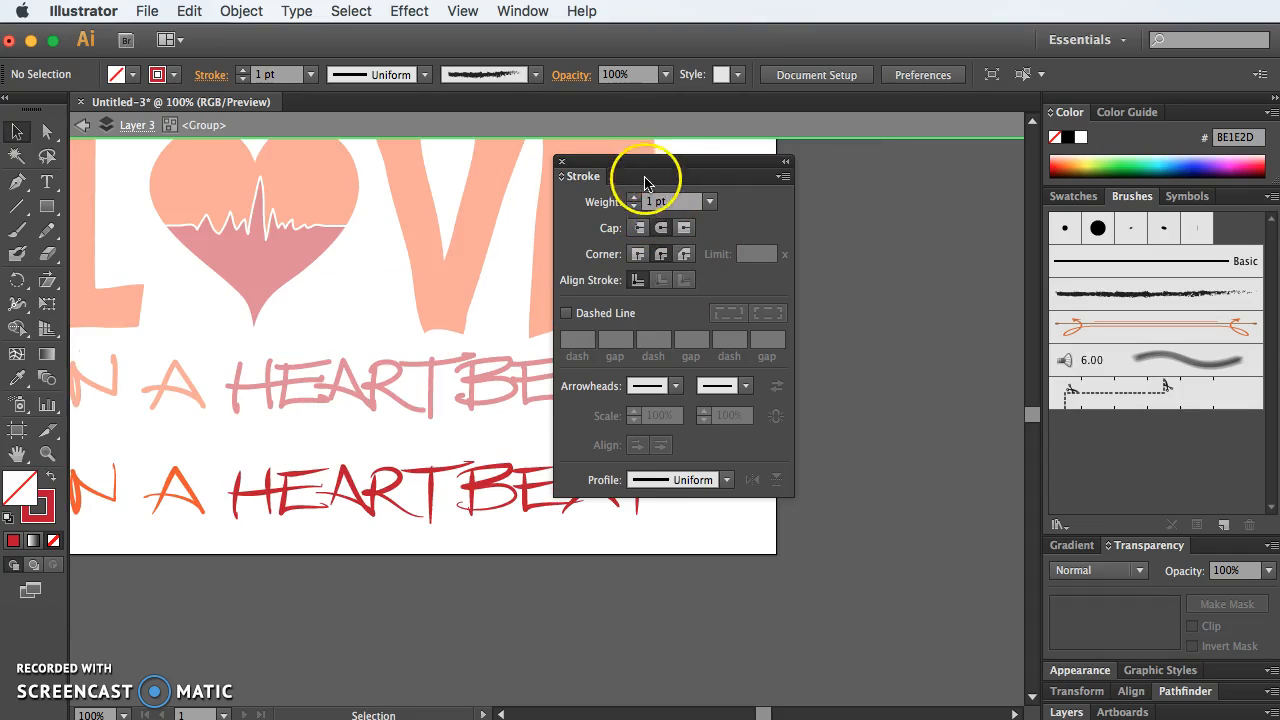
pyautogui.moveTo(622, 167); pyautogui.dragTo(844, 212)
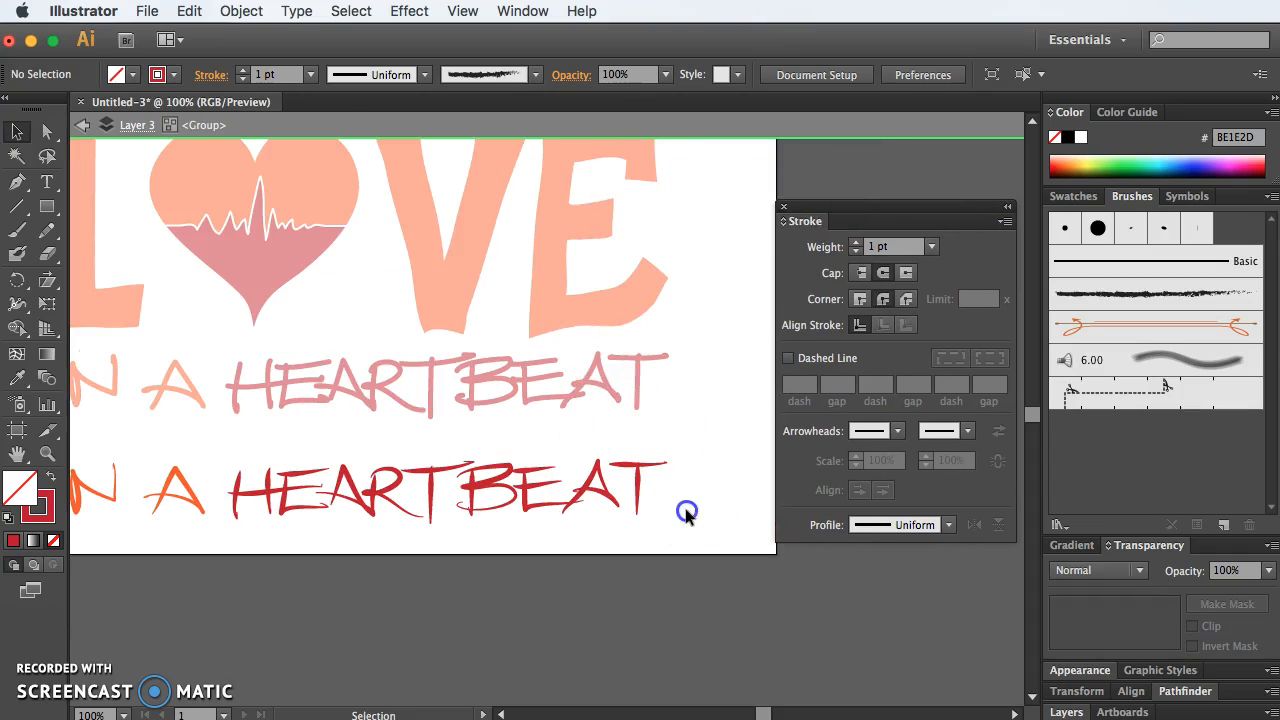
# Step: Delete the duplicate lower "IN A HEARTBEAT" tagline and leave the group's isolation mode
pyautogui.moveTo(702, 534); pyautogui.dragTo(87, 469)
pyautogui.press('Delete')
pyautogui.click(246, 489)
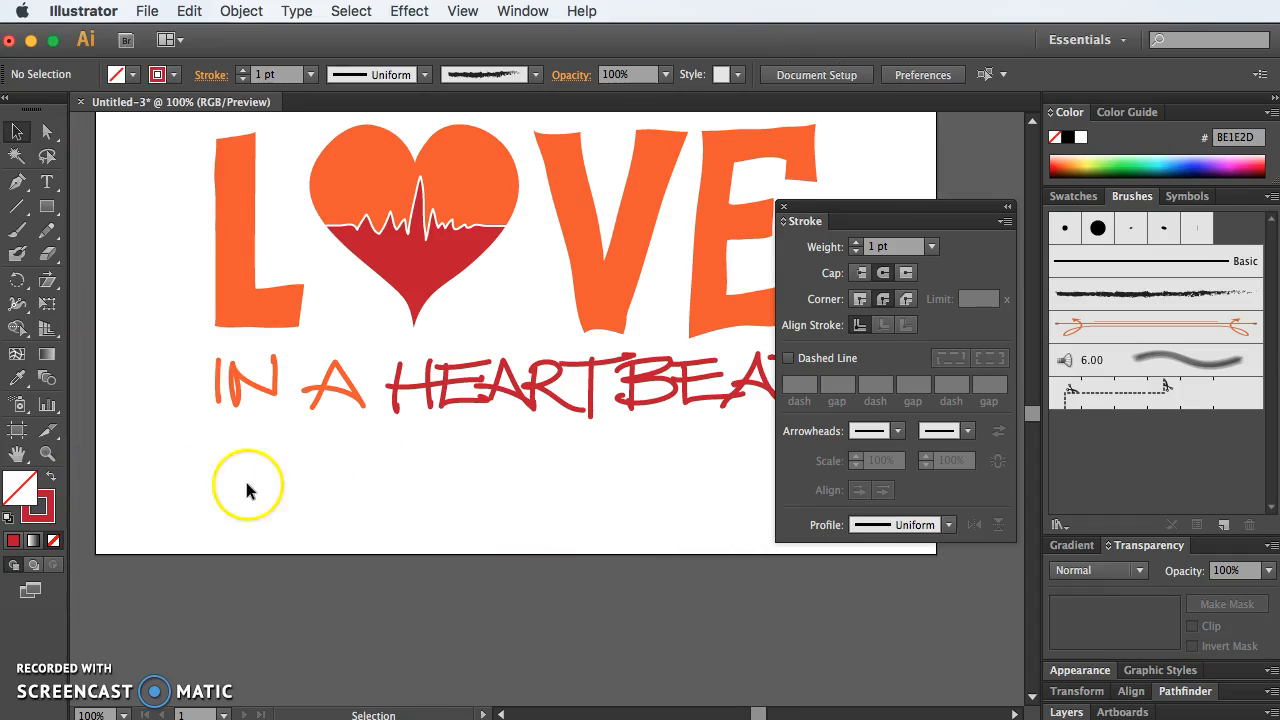
# Step: Set the stroke weight of the white heartbeat line across the heart to 4 pt and close the floating stroke settings
pyautogui.click(430, 198)
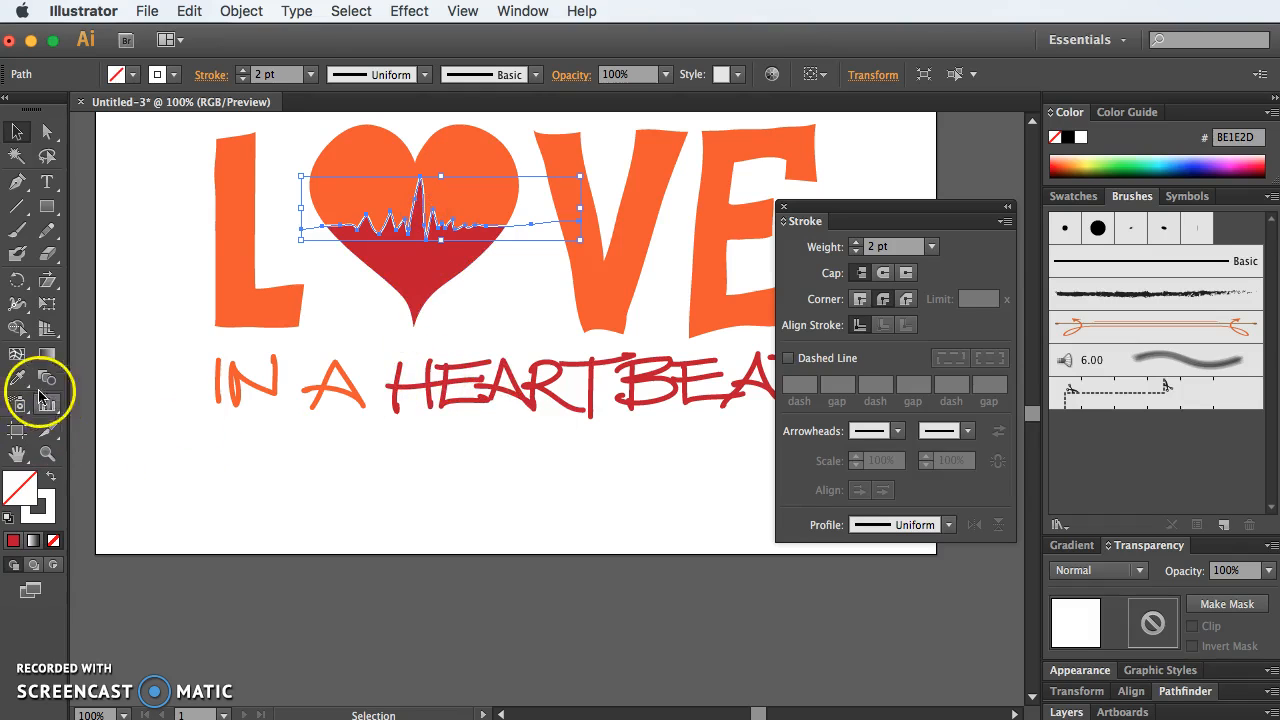
pyautogui.click(430, 378)
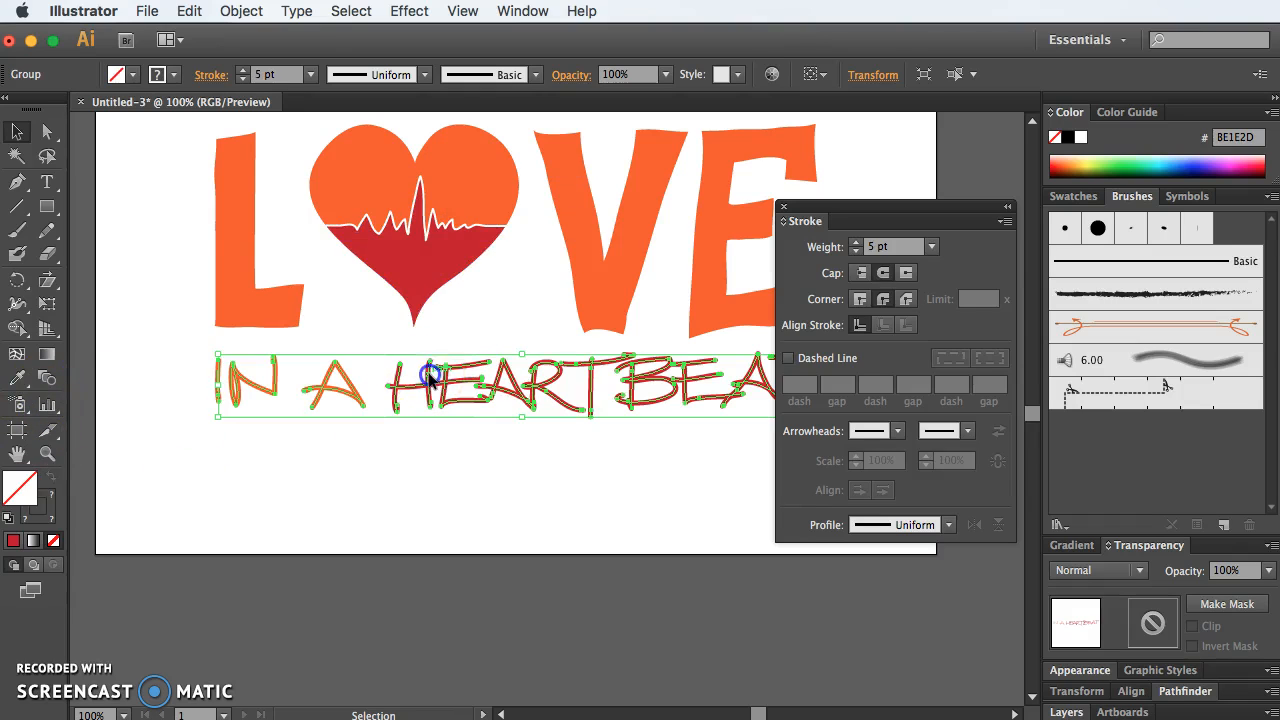
pyautogui.click(424, 210)
pyautogui.click(855, 243)
pyautogui.click(855, 244)
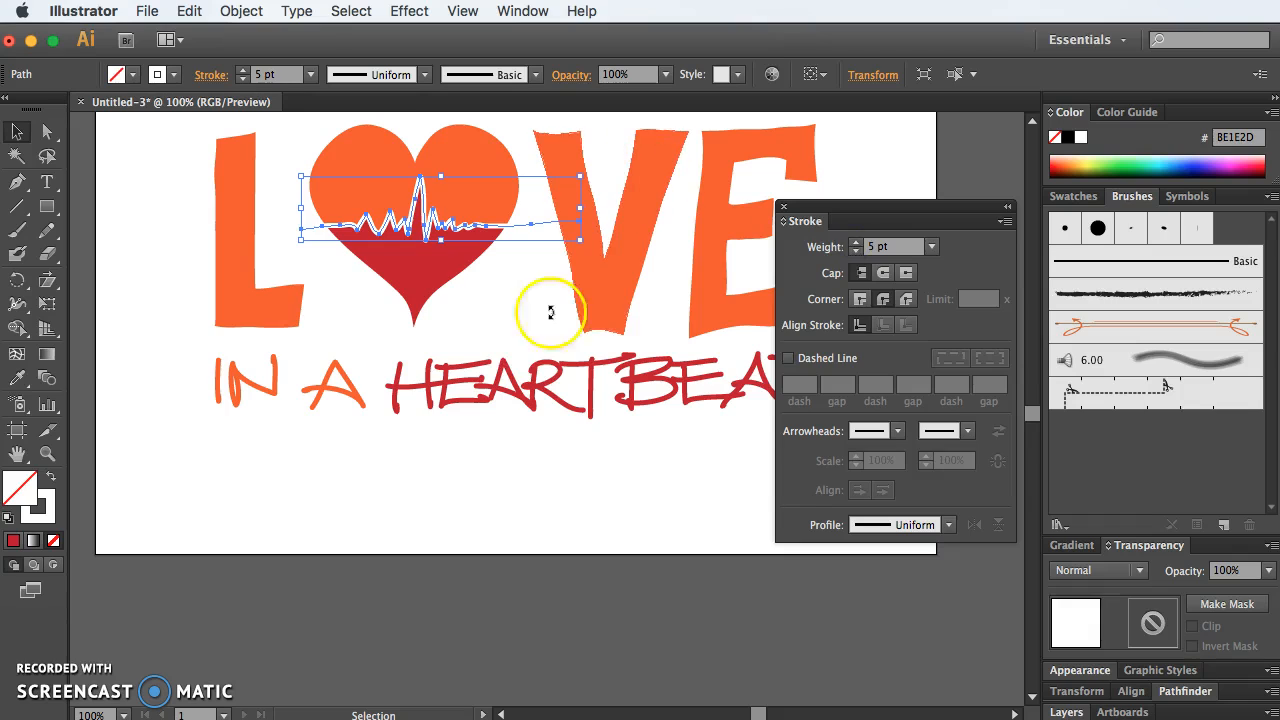
pyautogui.click(517, 311)
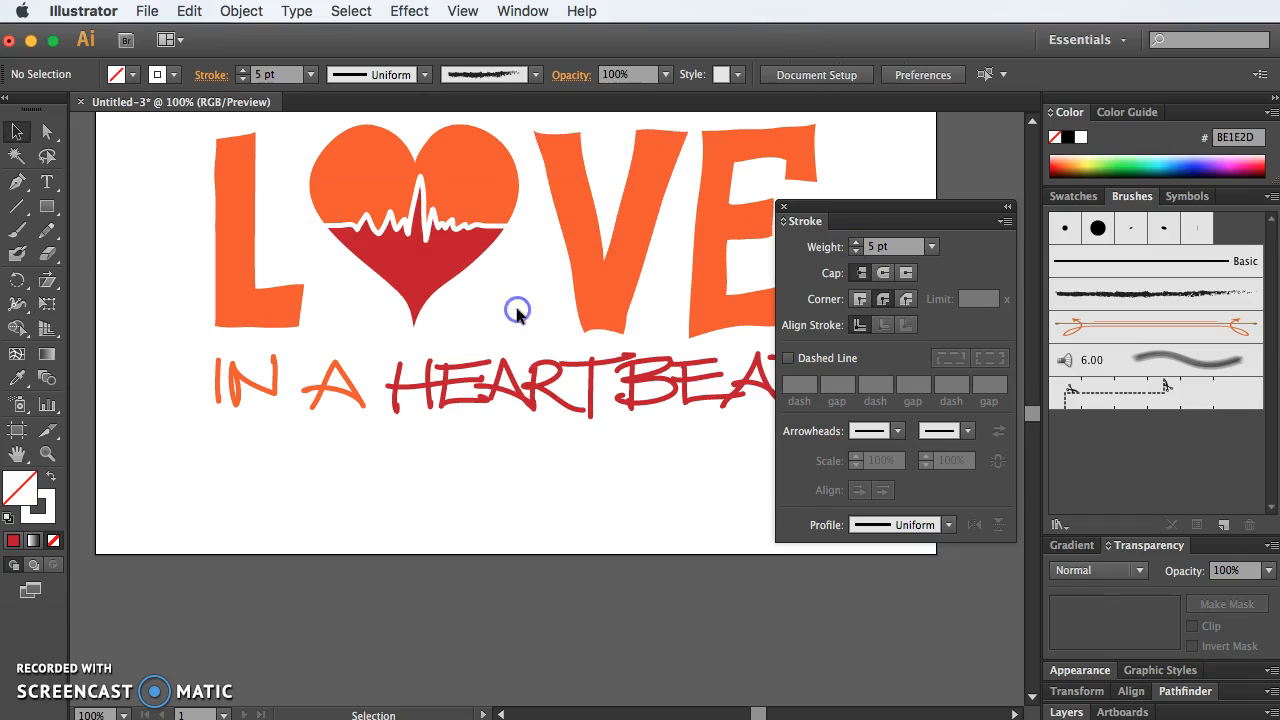
pyautogui.click(497, 228)
pyautogui.click(855, 254)
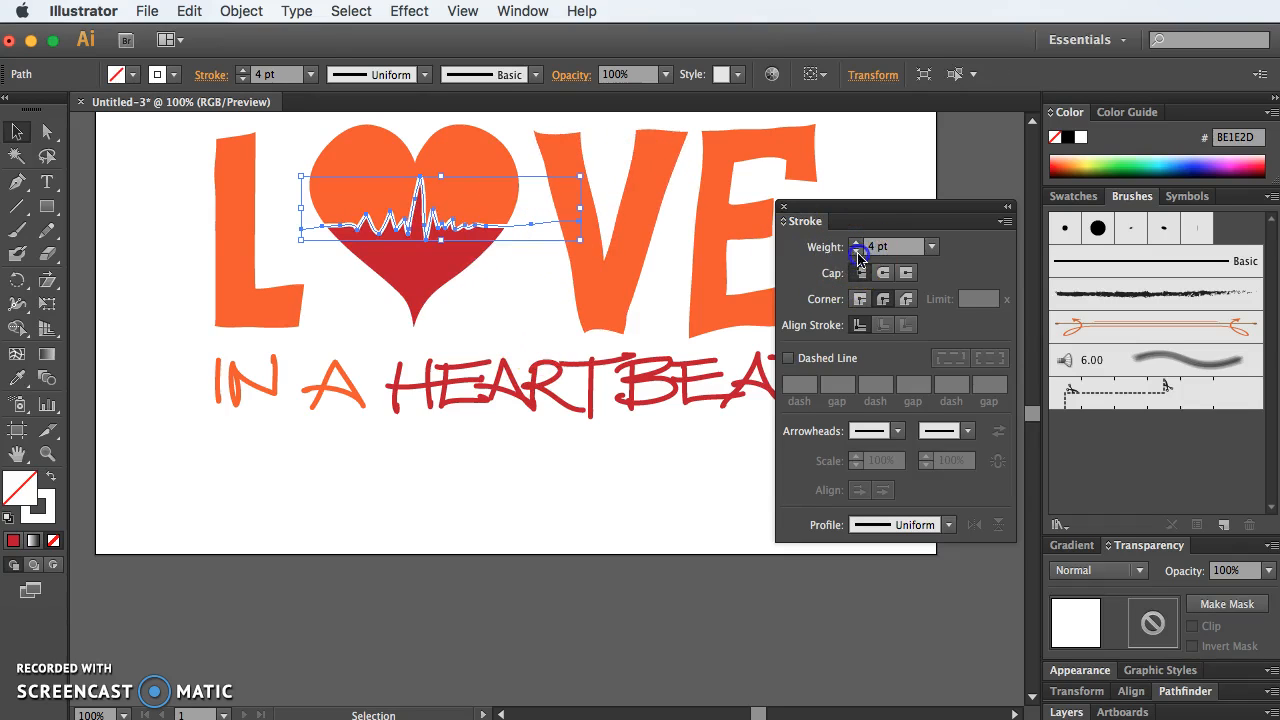
pyautogui.click(528, 298)
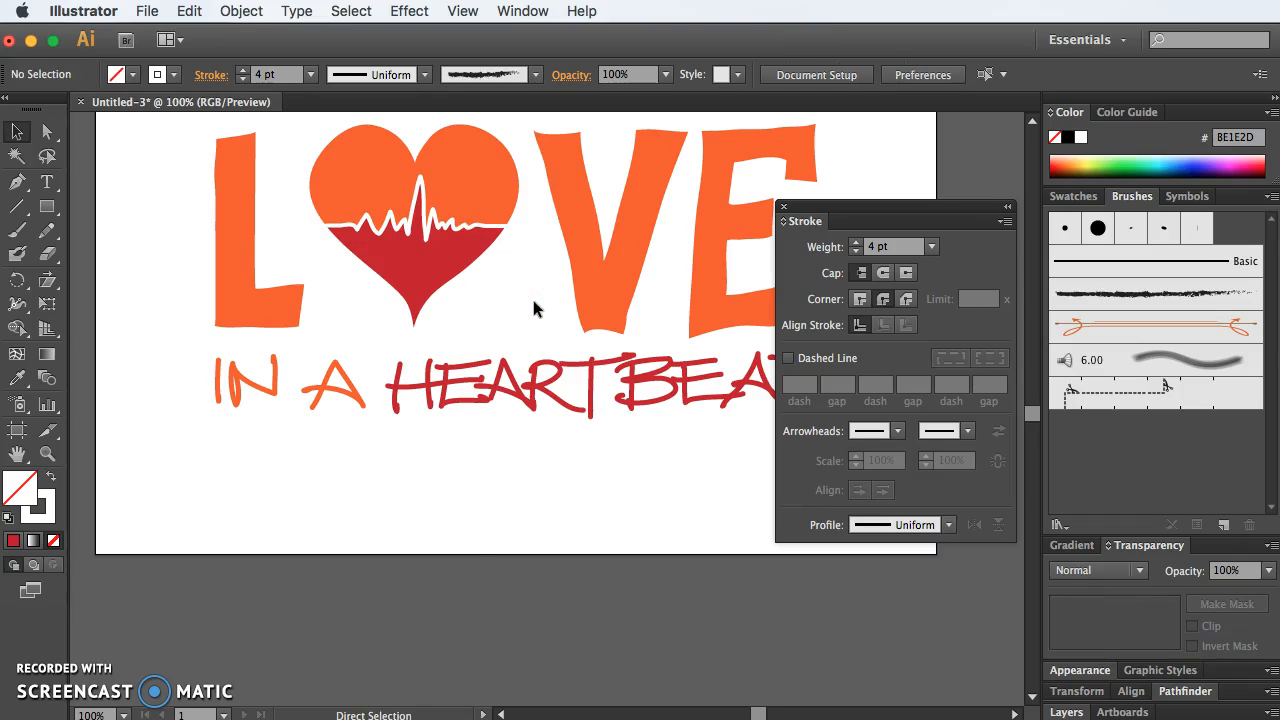
pyautogui.press('super+minus')
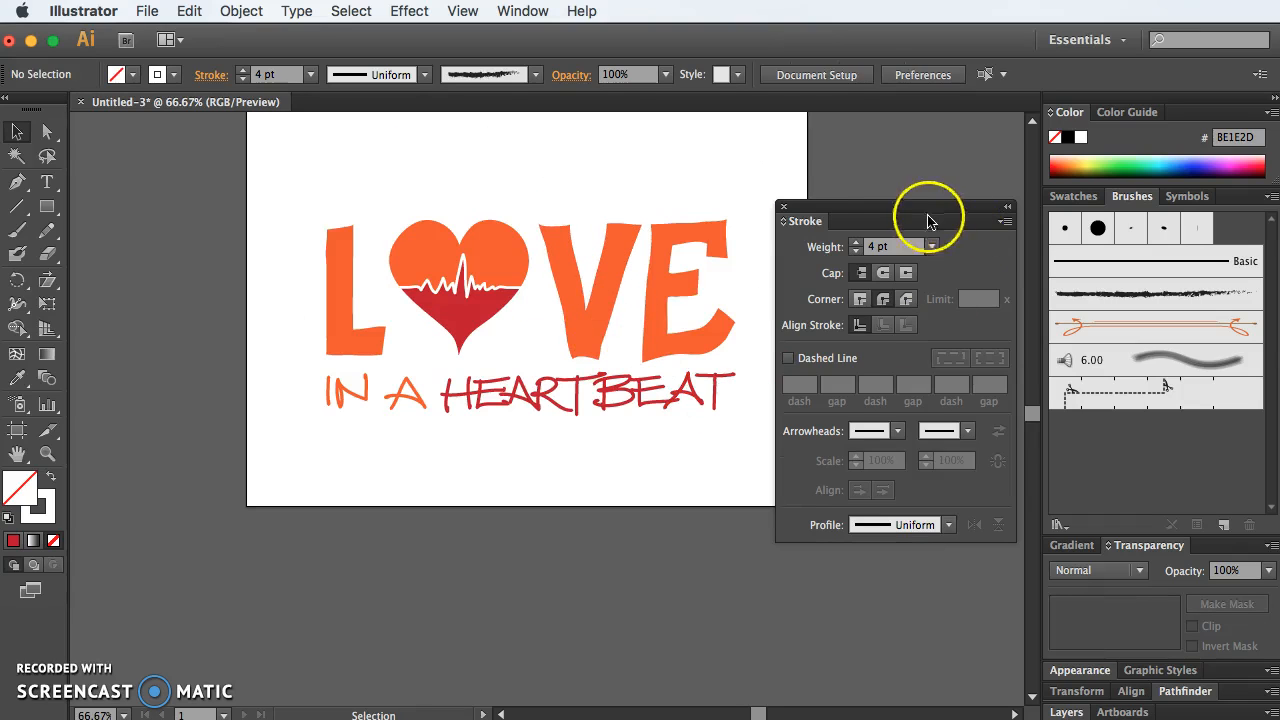
pyautogui.click(784, 206)
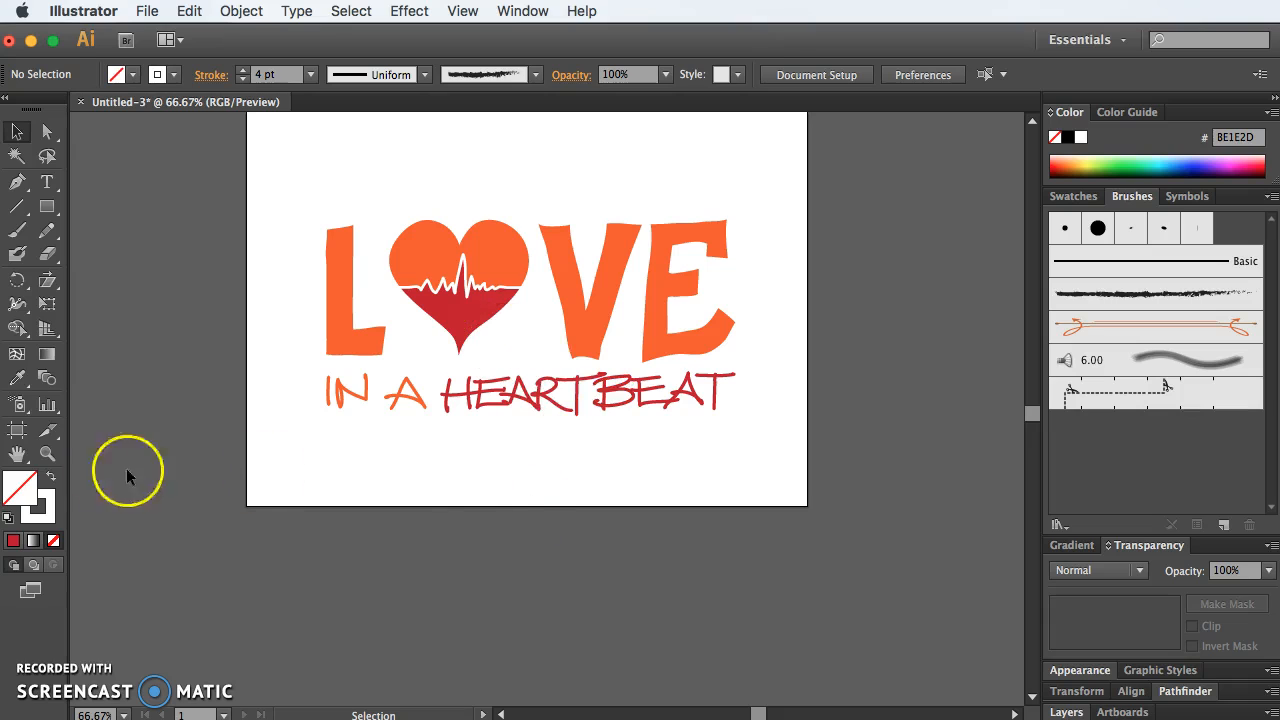
# Step: Reset the Pencil tool options to their defaults
pyautogui.doubleClick(47, 230)
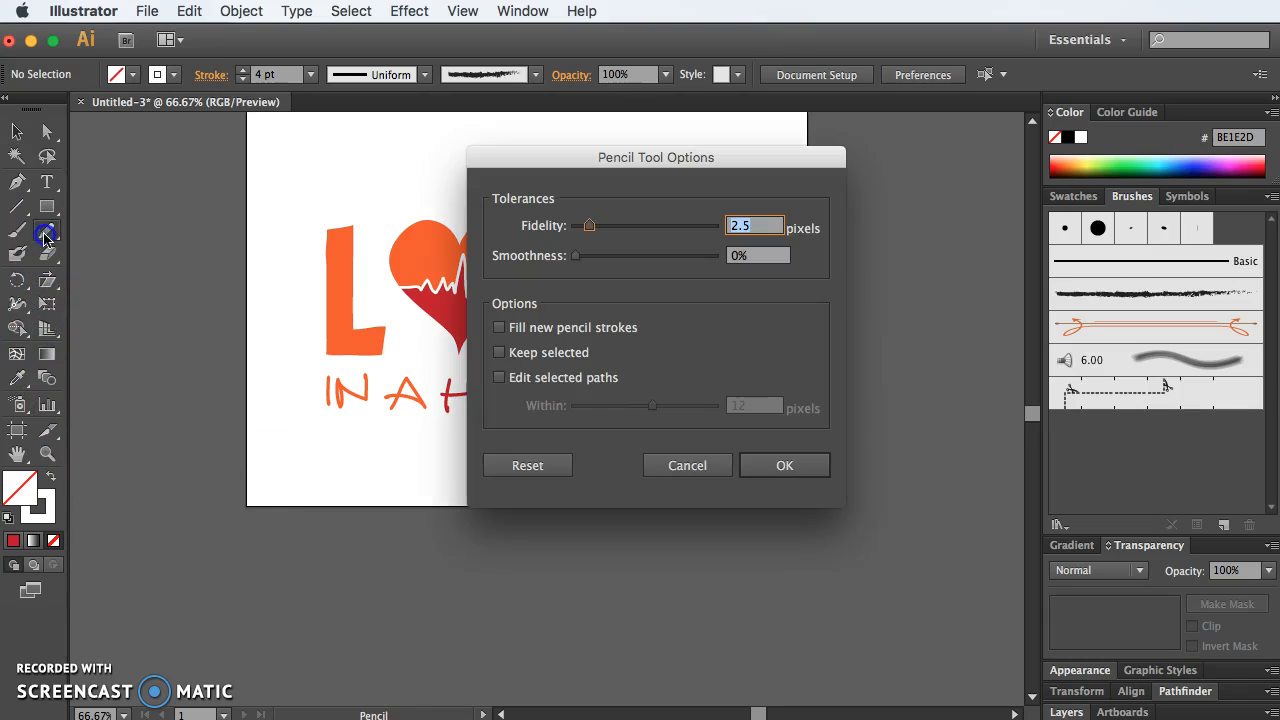
pyautogui.click(527, 465)
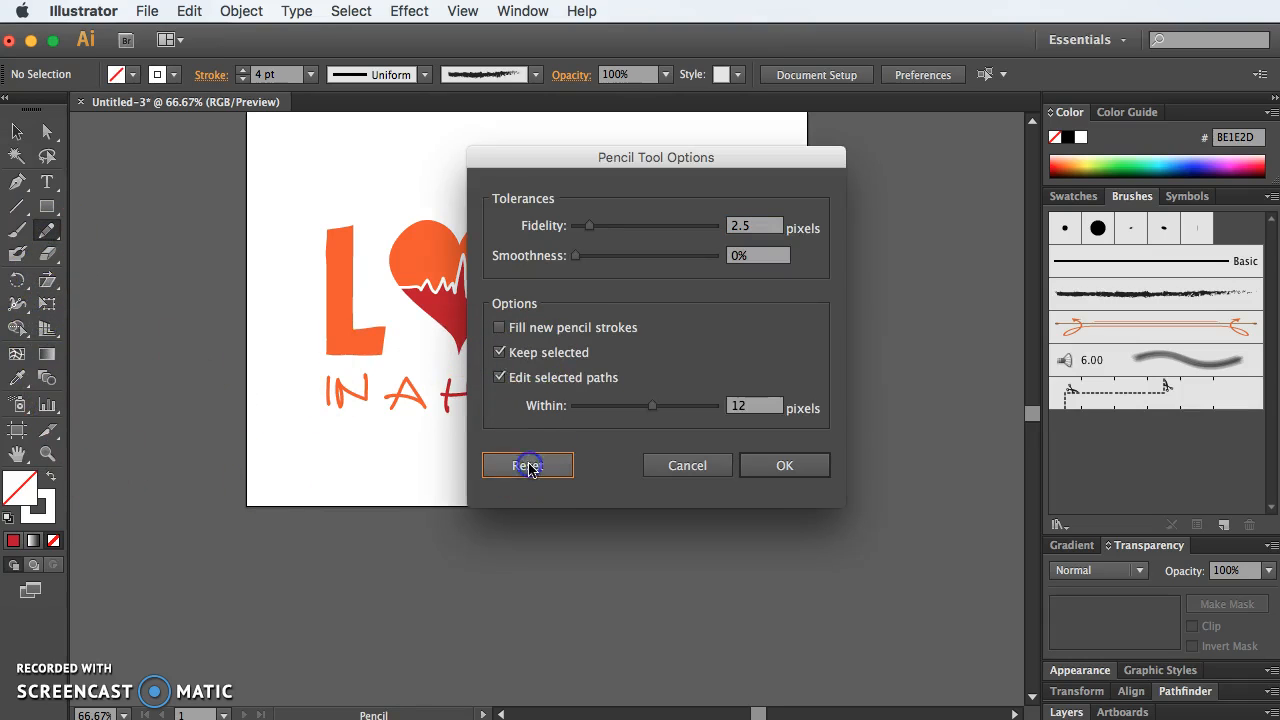
pyautogui.click(778, 468)
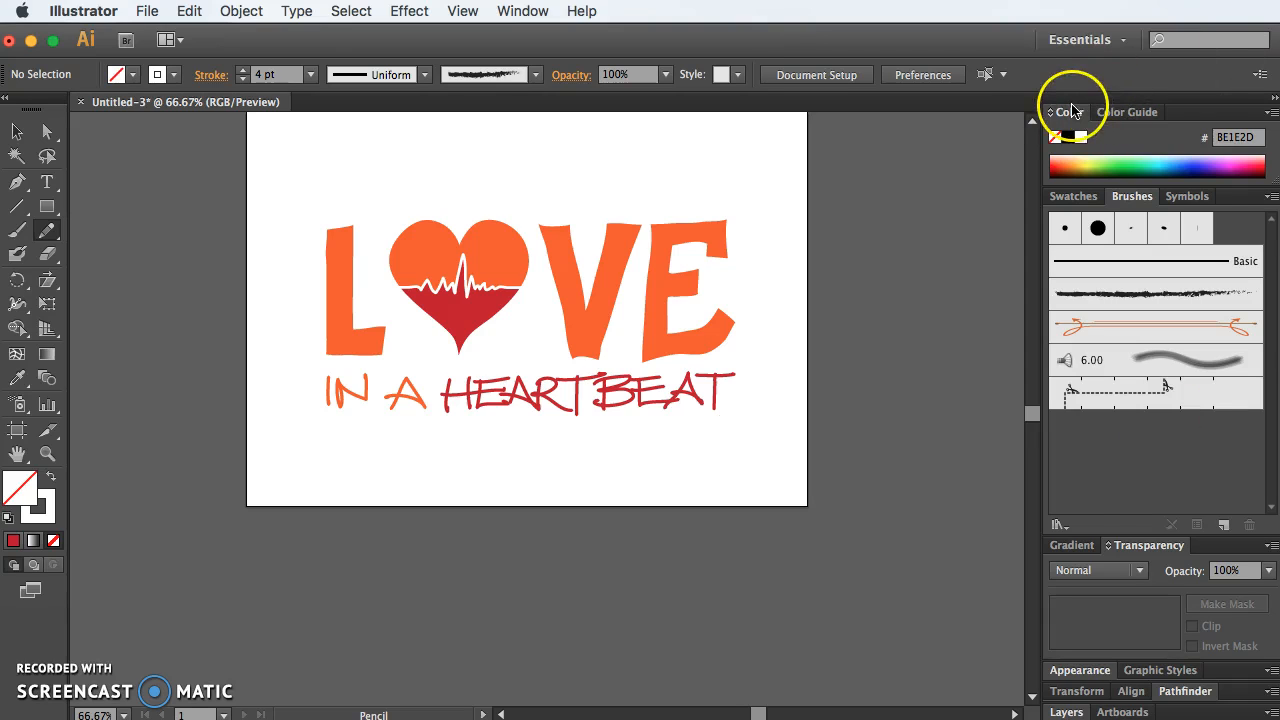
# Step: Add a new layer named Comments at the top of the layer stack and lock the three artwork layers
pyautogui.click(1077, 711)
pyautogui.click(1117, 584)
pyautogui.click(1222, 714)
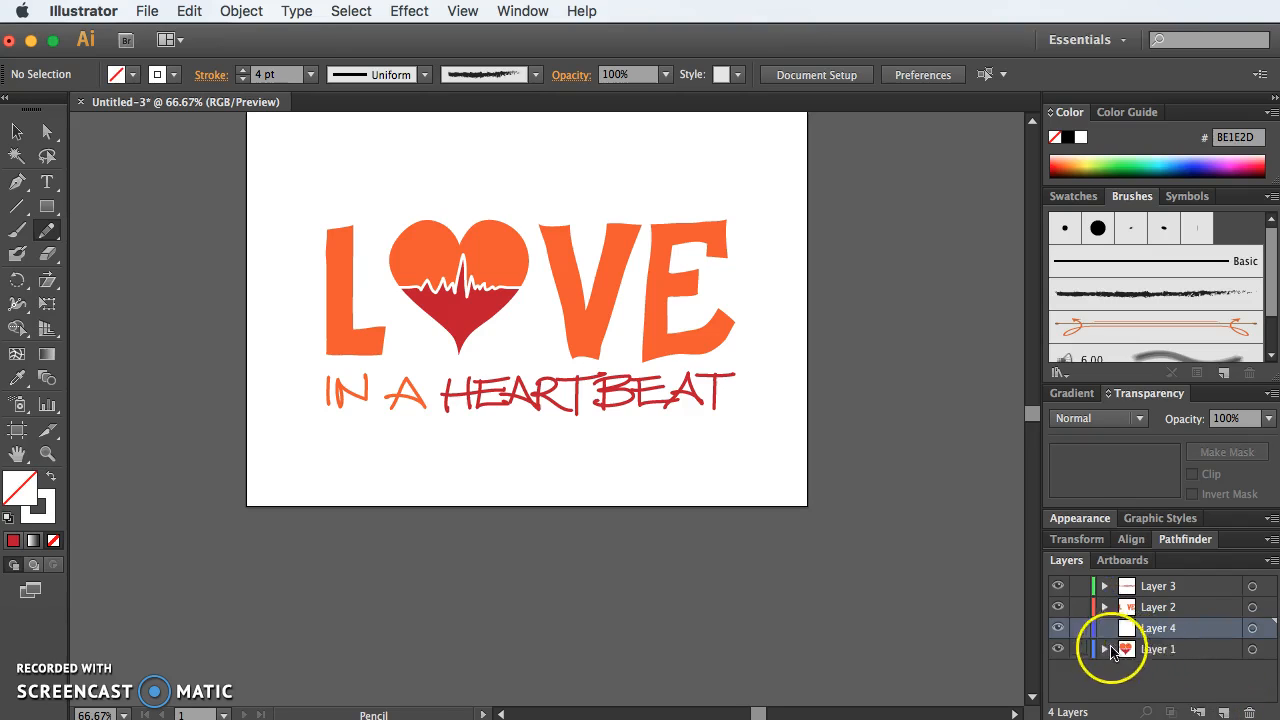
pyautogui.moveTo(1224, 624); pyautogui.dragTo(1222, 586)
pyautogui.press('super+z')
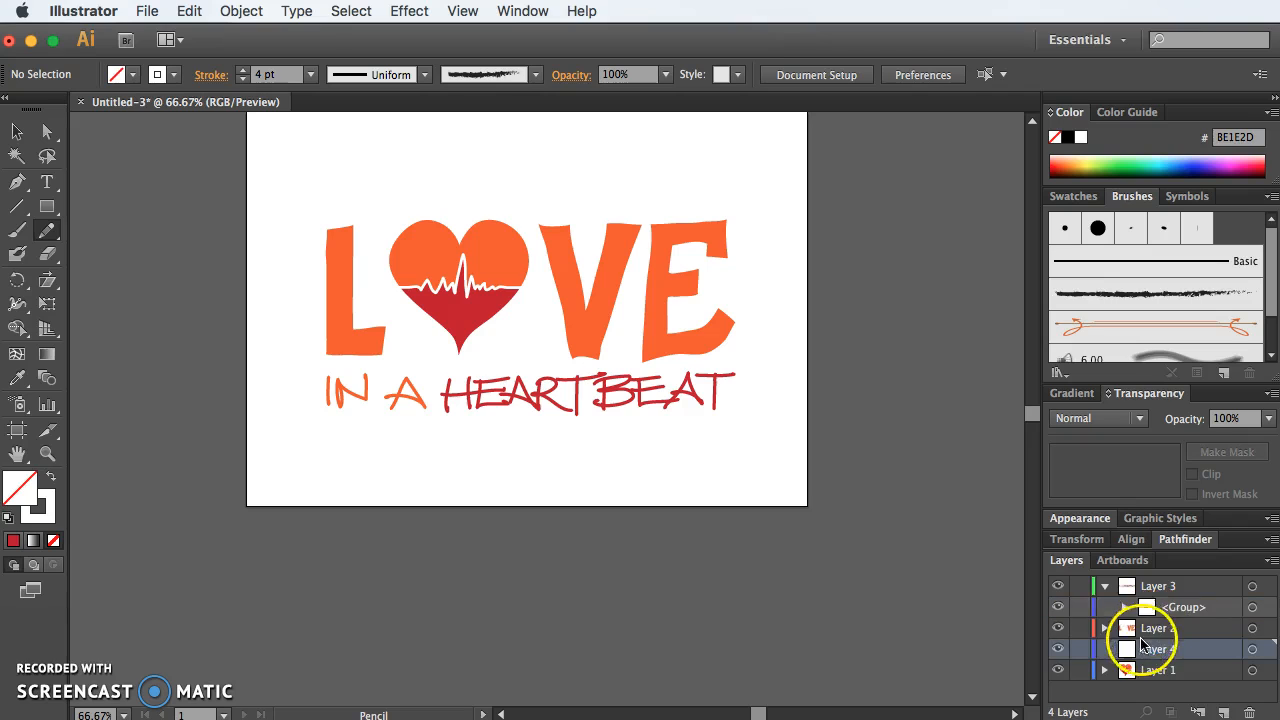
pyautogui.moveTo(1130, 651); pyautogui.dragTo(1080, 704)
pyautogui.click(1102, 613)
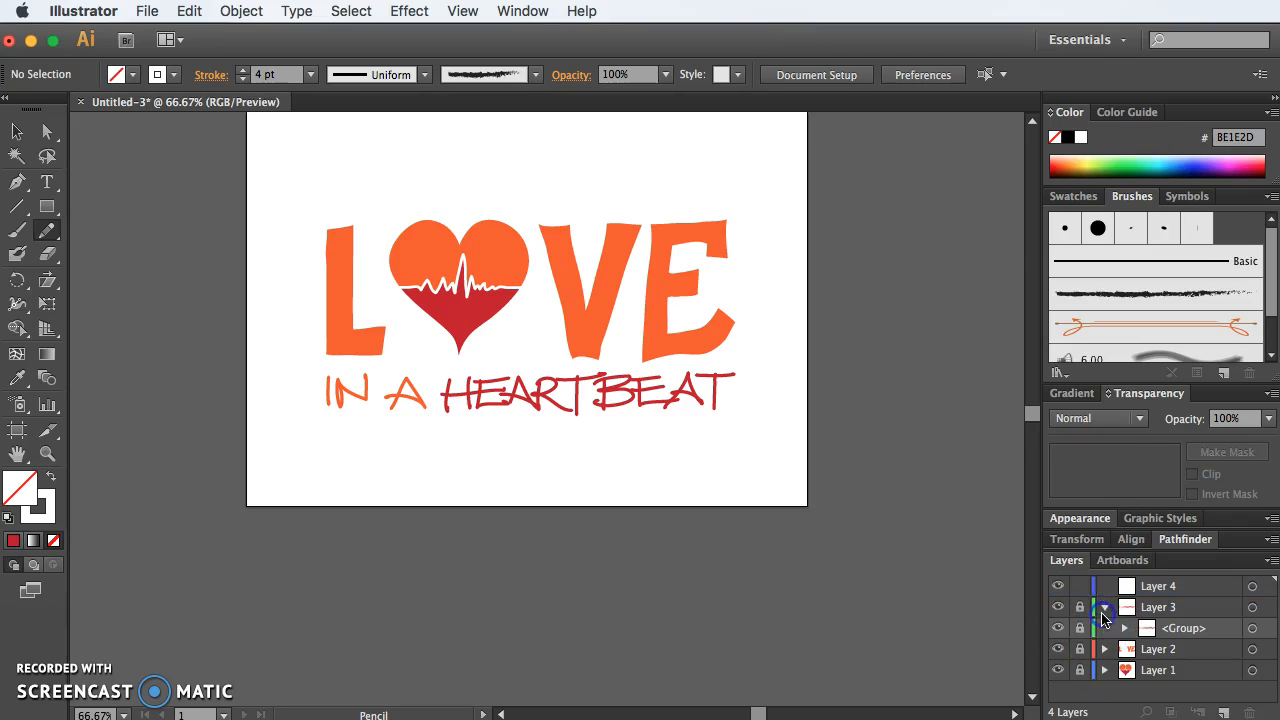
pyautogui.click(1160, 588)
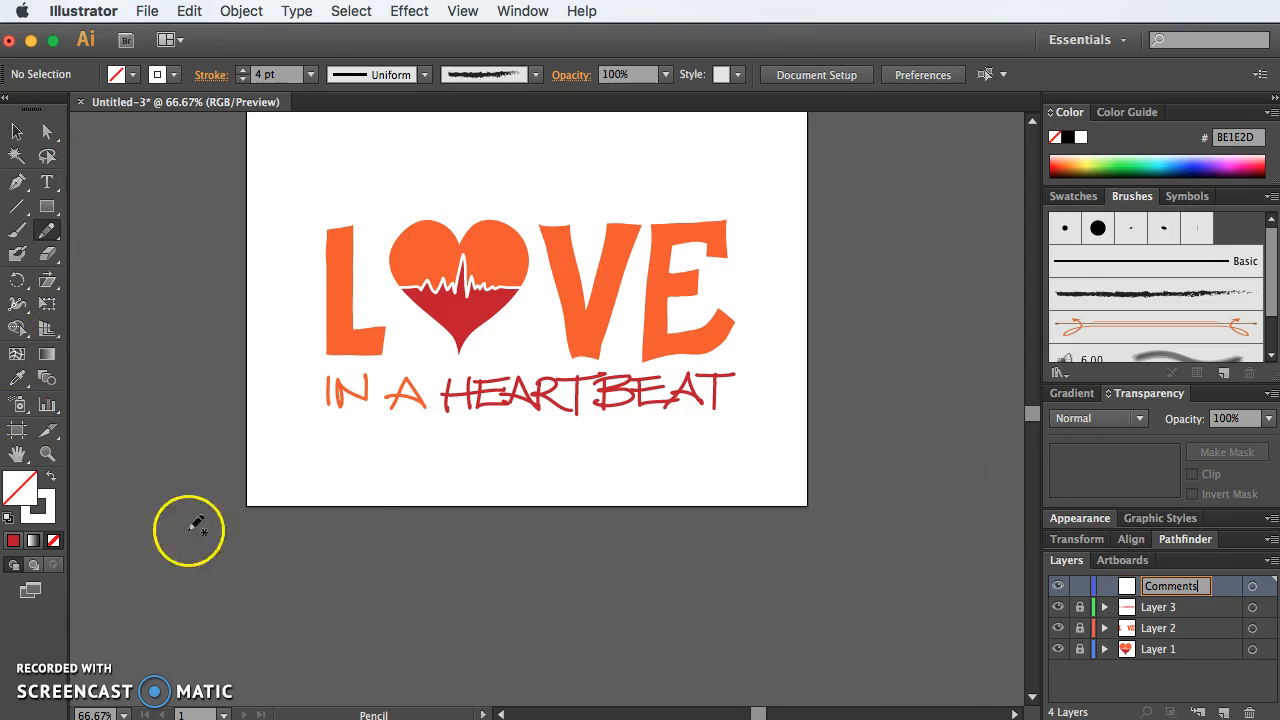
# Step: Set the stroke colour to blue 1700E9 and turn off Keep selected and Edit selected paths for the Pencil tool
pyautogui.click(48, 510)
pyautogui.click(1192, 164)
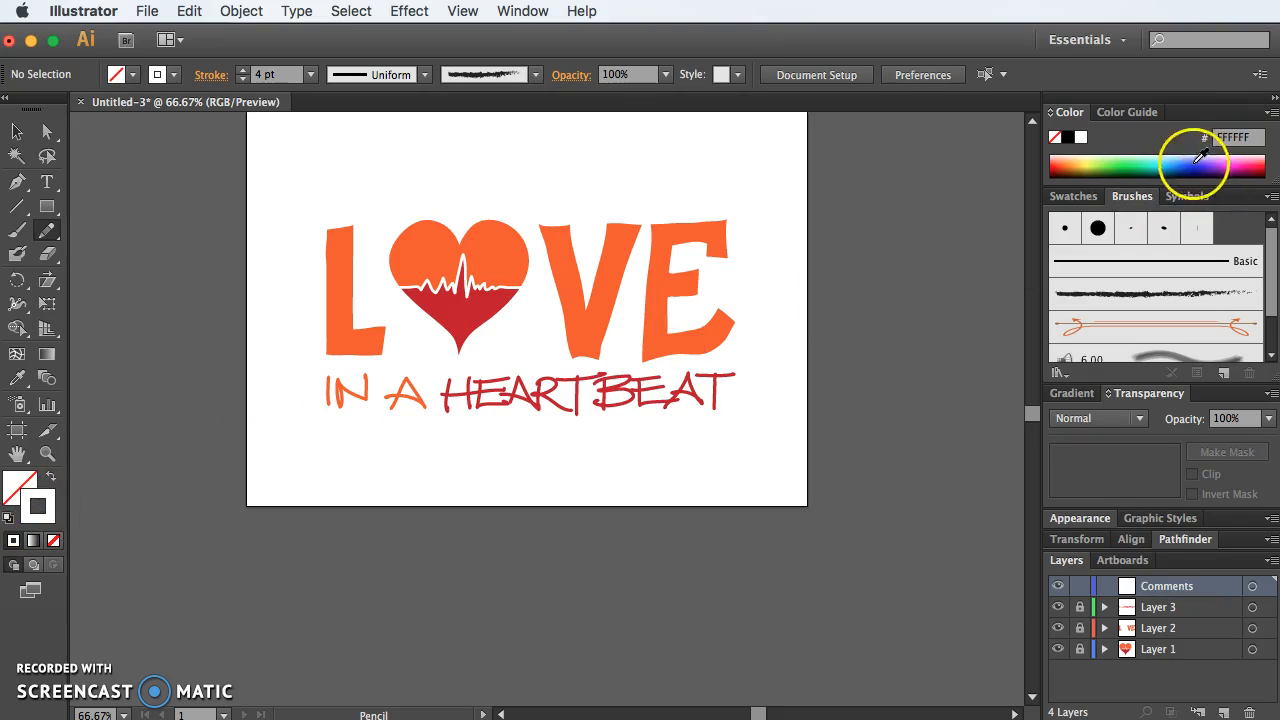
pyautogui.doubleClick(46, 230)
pyautogui.click(500, 352)
pyautogui.click(500, 377)
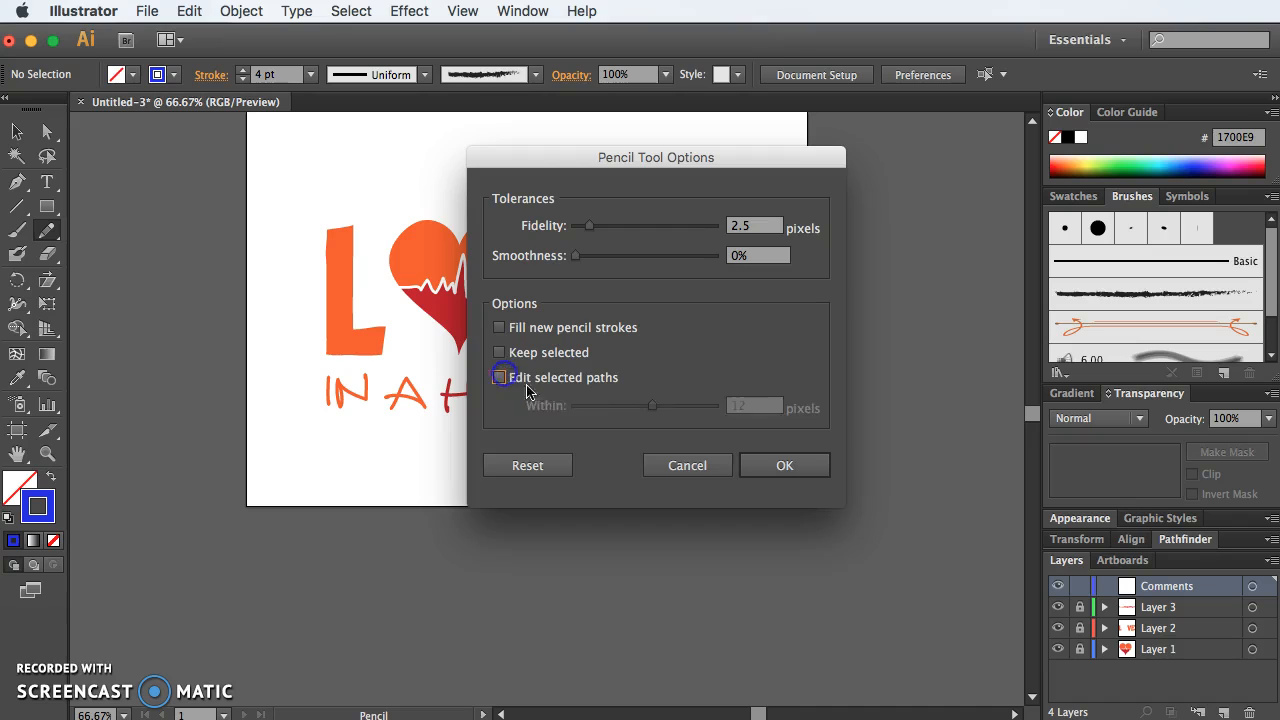
pyautogui.click(780, 465)
# Step: Outline and hatch the gap between the heart's tip and the V with the Pencil, with an arrow to a handwritten "TOO OPEN" note
pyautogui.moveTo(543, 272); pyautogui.dragTo(543, 272)
pyautogui.moveTo(472, 345)
pyautogui.mouseDown()
pyautogui.moveTo(525, 361)
pyautogui.moveTo(561, 335)
pyautogui.moveTo(553, 284)
pyautogui.moveTo(489, 342)
pyautogui.moveTo(506, 333)
pyautogui.moveTo(525, 359)
pyautogui.moveTo(559, 360)
pyautogui.moveTo(607, 222)
pyautogui.moveTo(556, 266)
pyautogui.mouseUp()
pyautogui.moveTo(641, 173)
pyautogui.mouseDown()
pyautogui.moveTo(611, 176)
pyautogui.moveTo(672, 146)
pyautogui.moveTo(670, 172)
pyautogui.mouseUp()
pyautogui.moveTo(682, 151); pyautogui.dragTo(724, 149)
pyautogui.moveTo(696, 192); pyautogui.dragTo(699, 190)
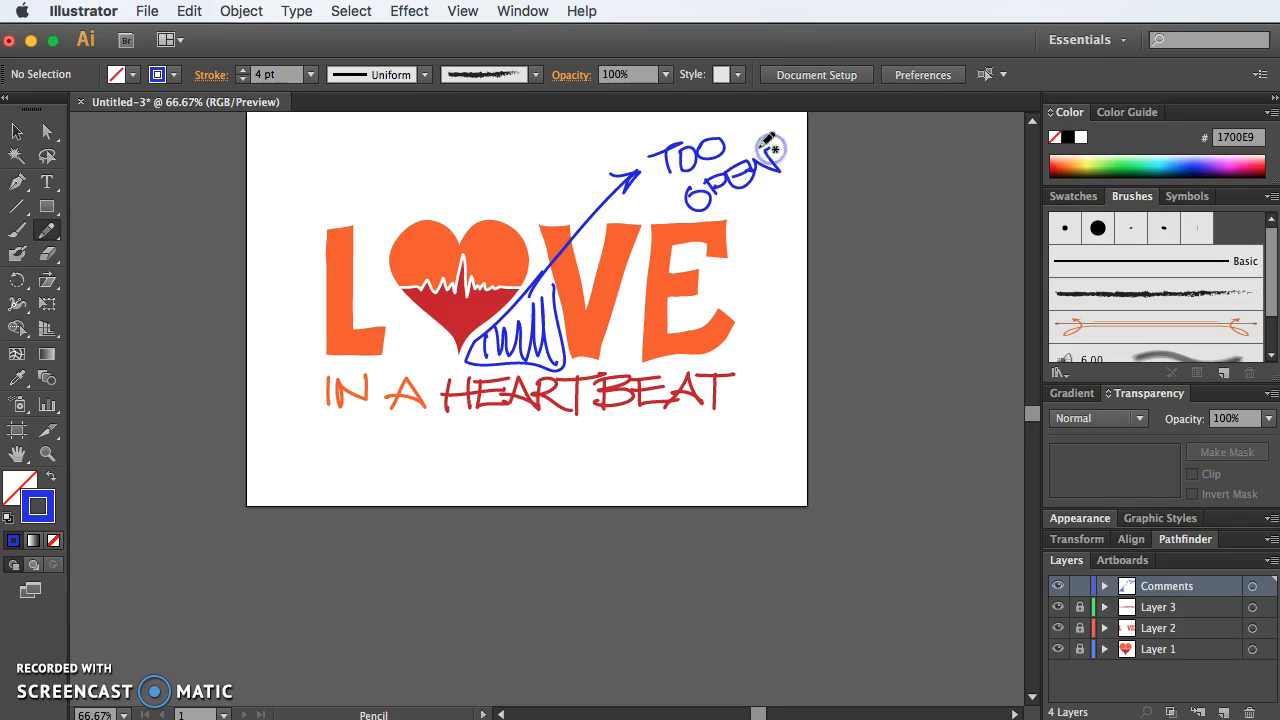
# Step: Undo the last pencil strokes of the word "OPEN" and rewrite its letters by hand
pyautogui.press('super+z')
pyautogui.press('super+z')
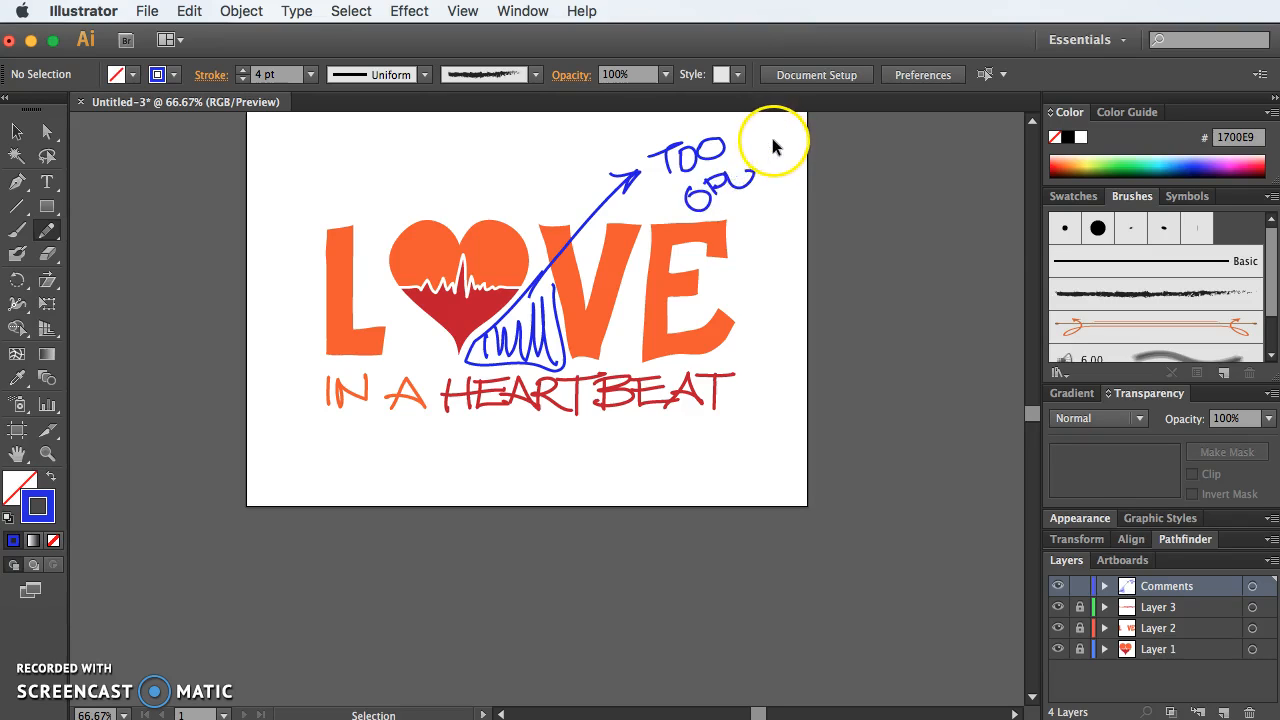
pyautogui.press('super+z')
pyautogui.moveTo(706, 180); pyautogui.dragTo(722, 204)
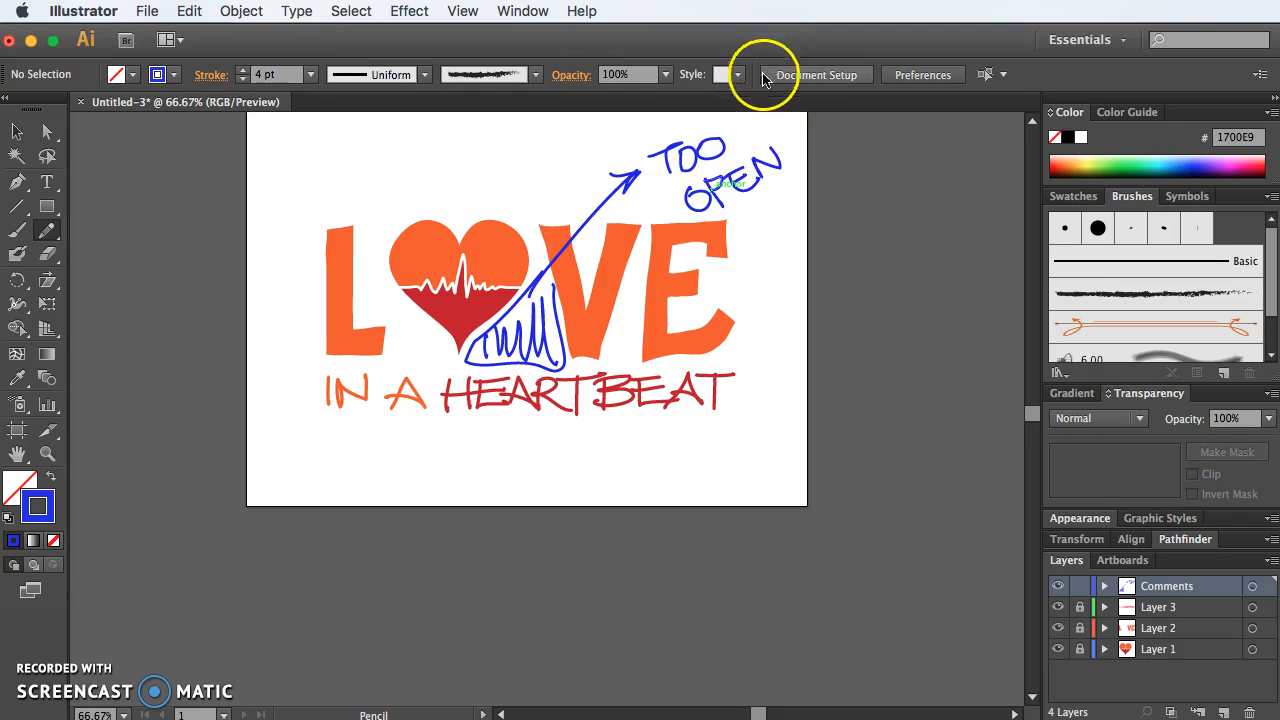
# Step: Toggle the visibility of the Comments layer to compare the artwork with and without notes, leaving the layer hidden
pyautogui.click(1060, 587)
pyautogui.click(1060, 587)
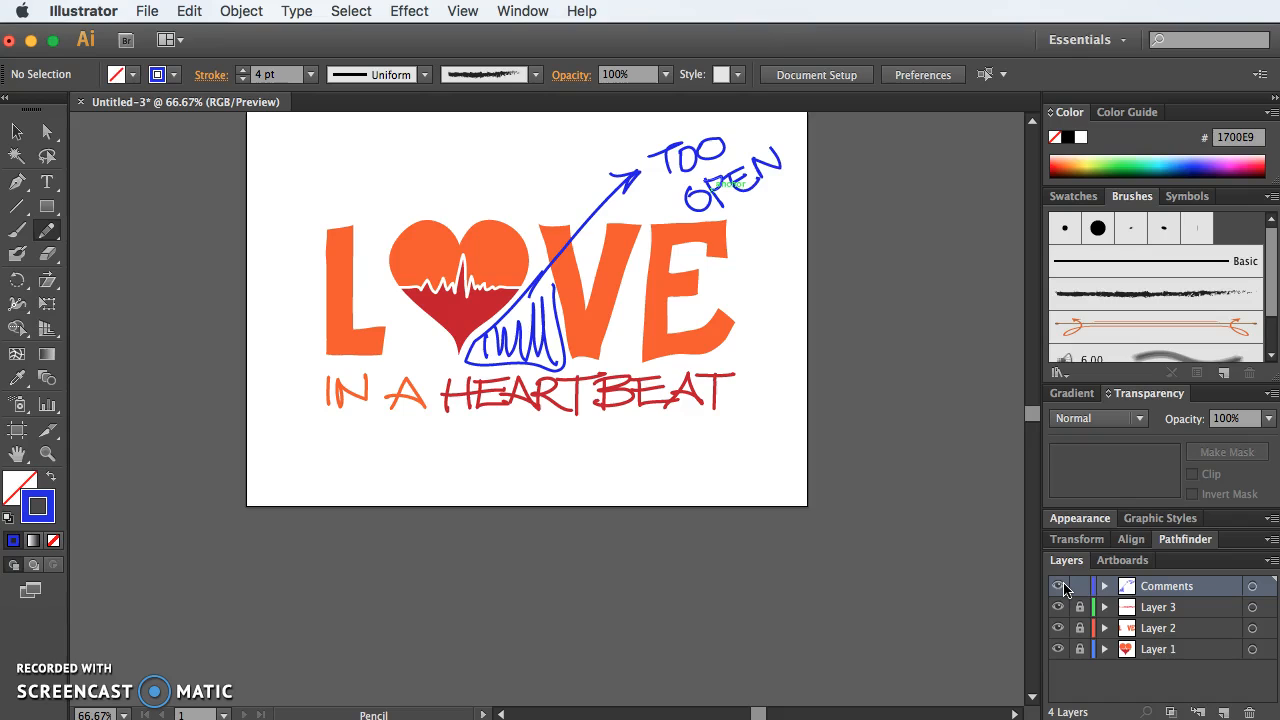
pyautogui.click(16, 131)
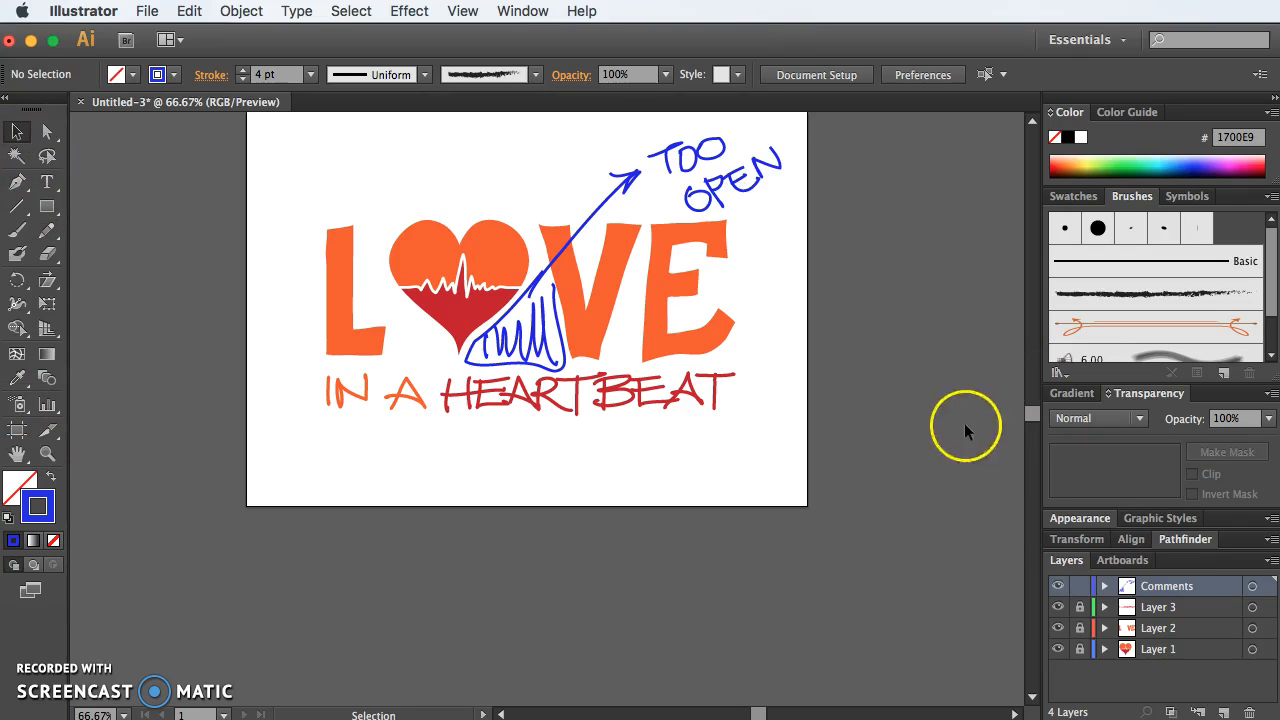
pyautogui.click(1057, 586)
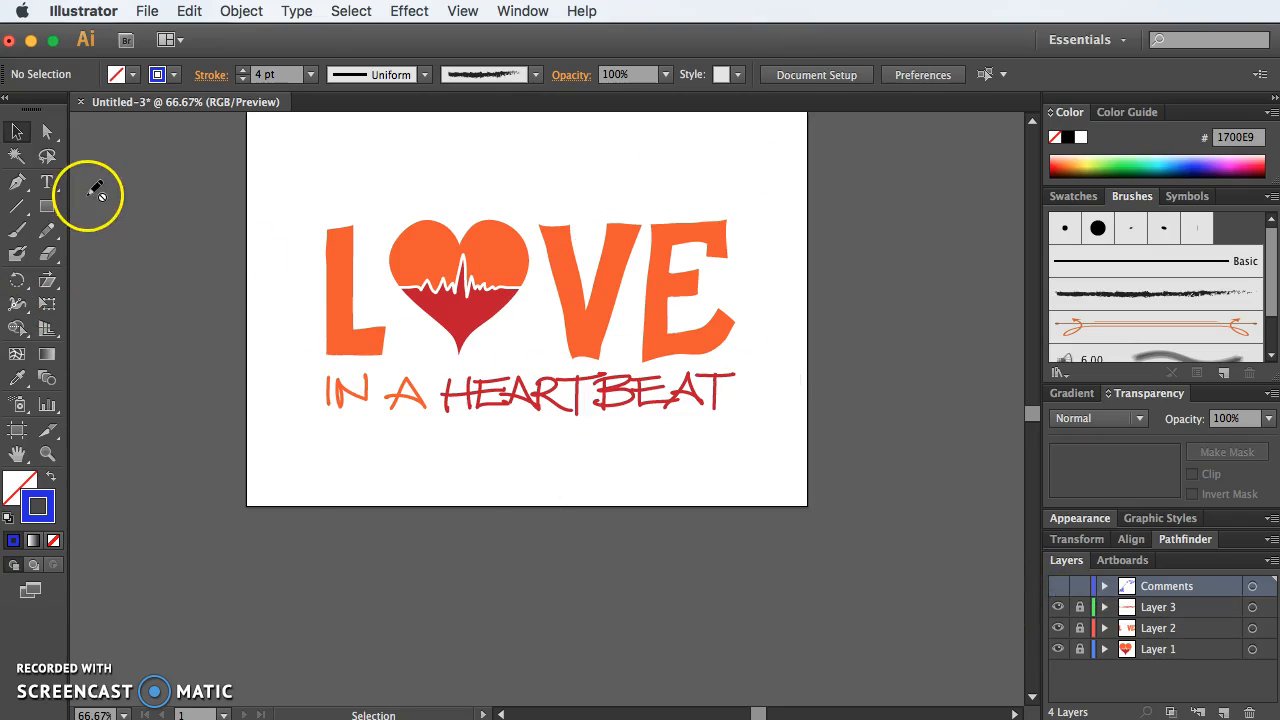
# Step: Restore the Pencil tool's default options, with Keep selected and Edit selected paths turned on
pyautogui.click(22, 137)
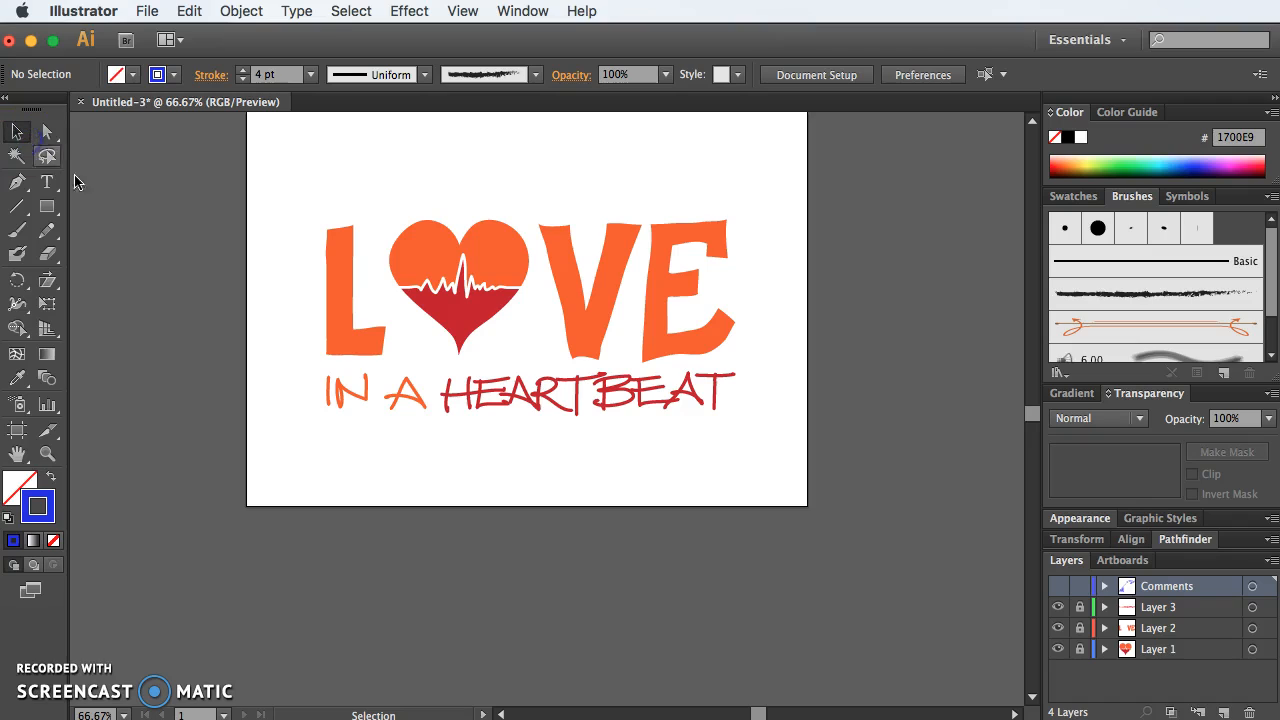
pyautogui.click(46, 236)
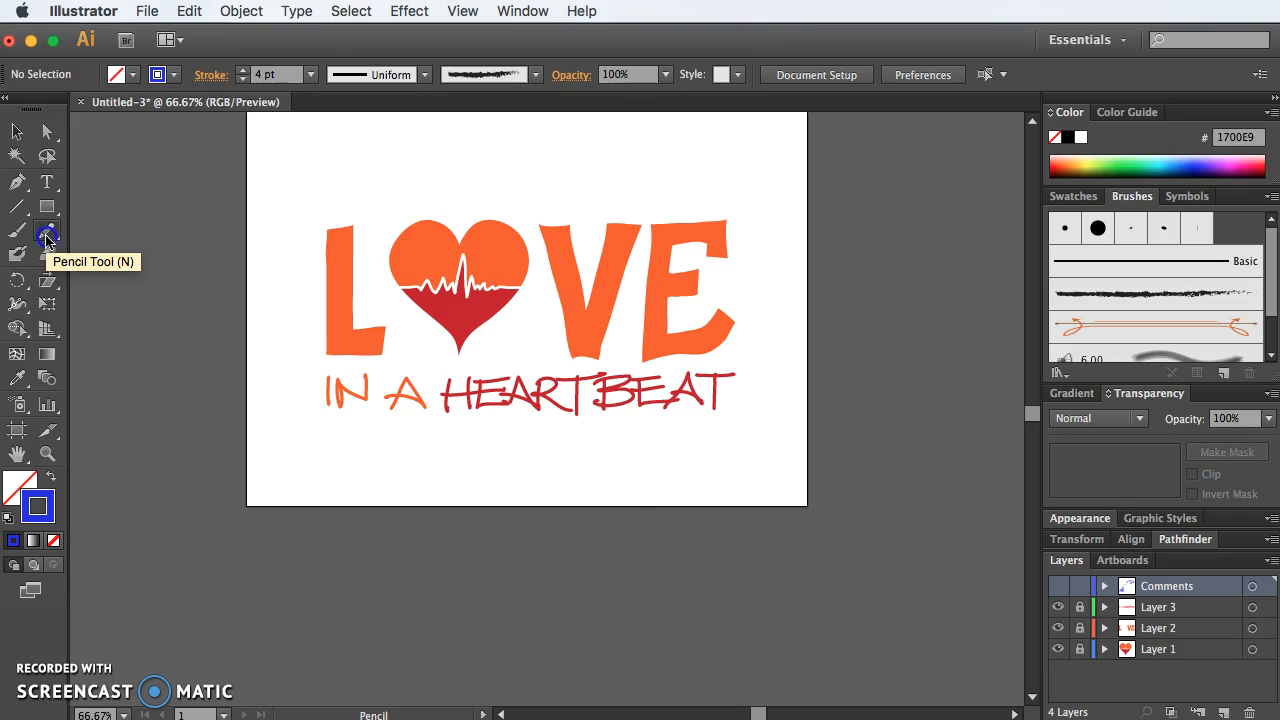
pyautogui.doubleClick(46, 236)
pyautogui.click(523, 465)
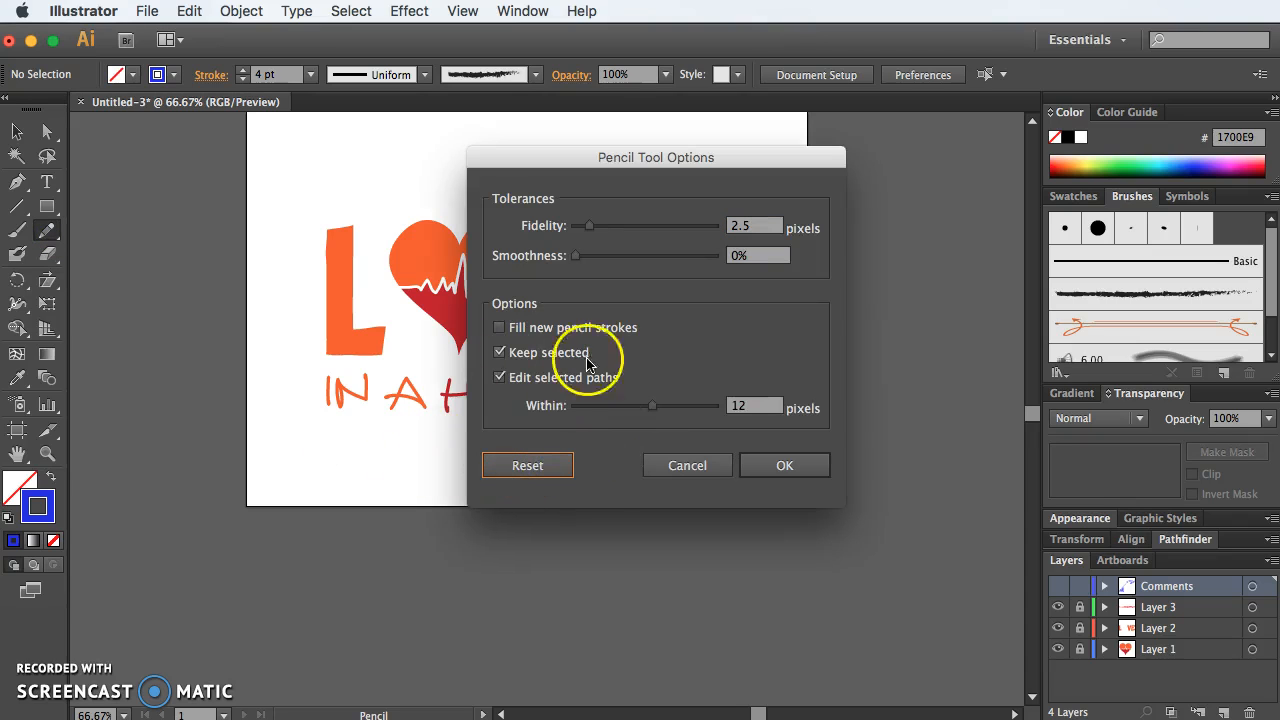
pyautogui.click(790, 465)
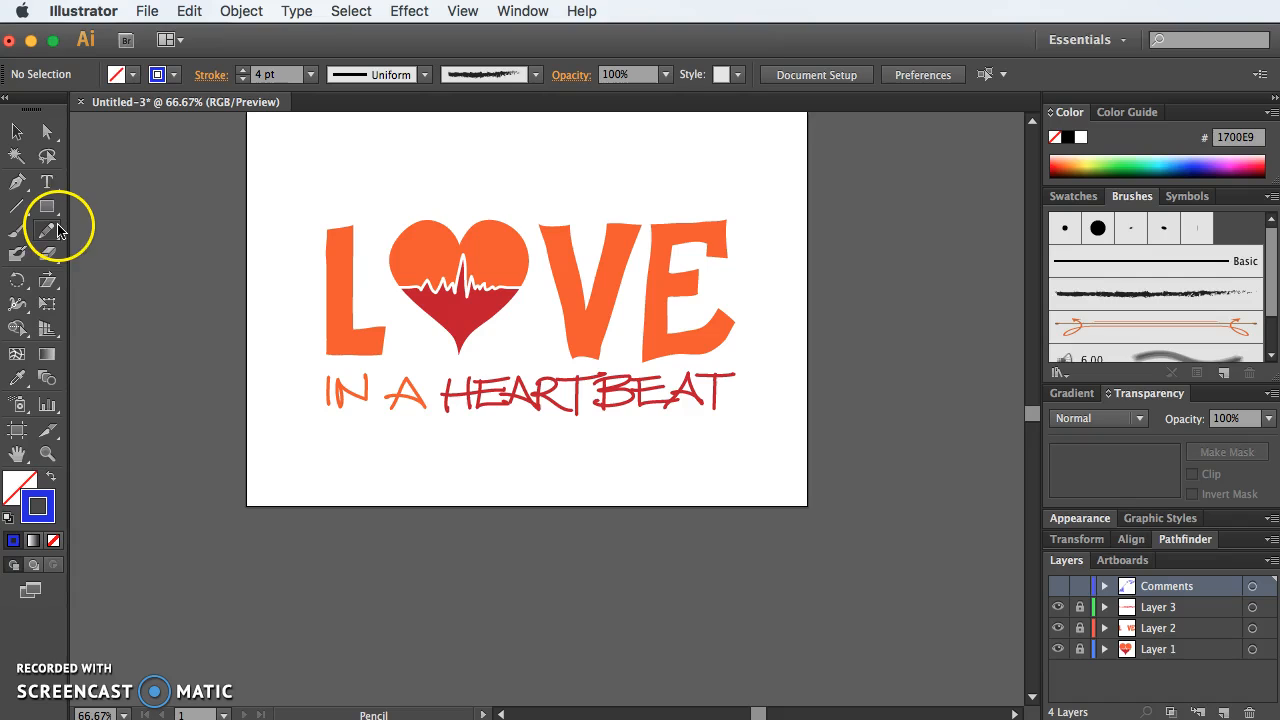